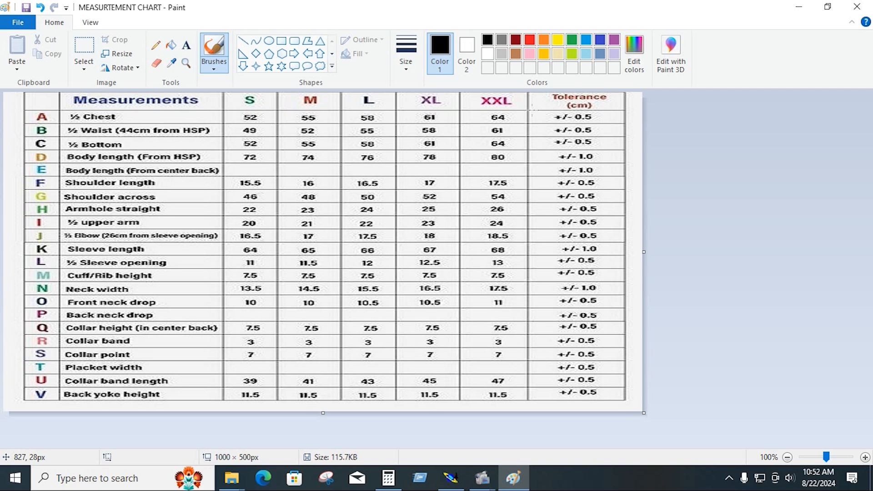
- Switch to Paint, set both colours to green, and outline the Body length (From HSP) row through size M and the M header
{"action": "left_click", "coordinate": [450, 477]}
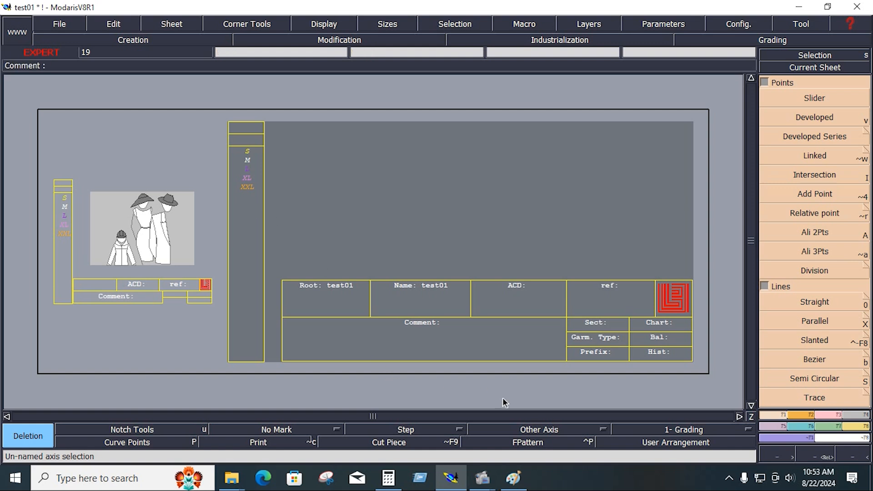
{"action": "left_click", "coordinate": [513, 477]}
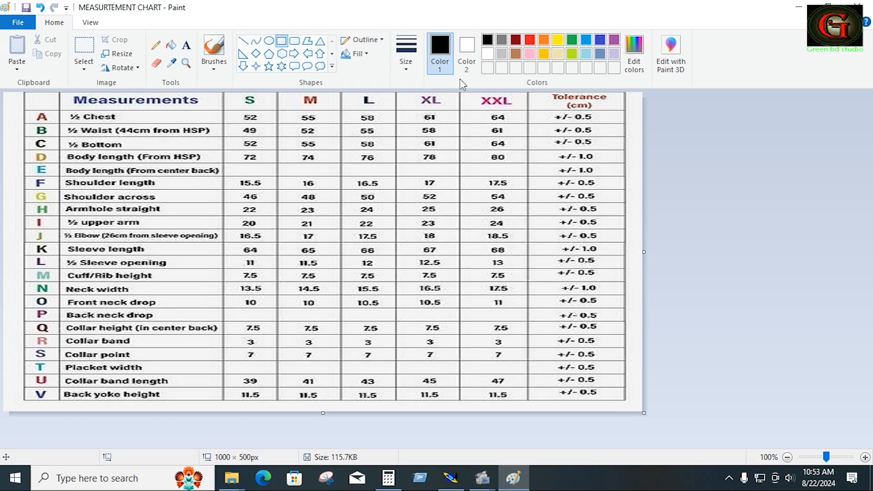
{"action": "left_click", "coordinate": [570, 40]}
{"action": "left_click", "coordinate": [466, 46]}
{"action": "left_click", "coordinate": [571, 40]}
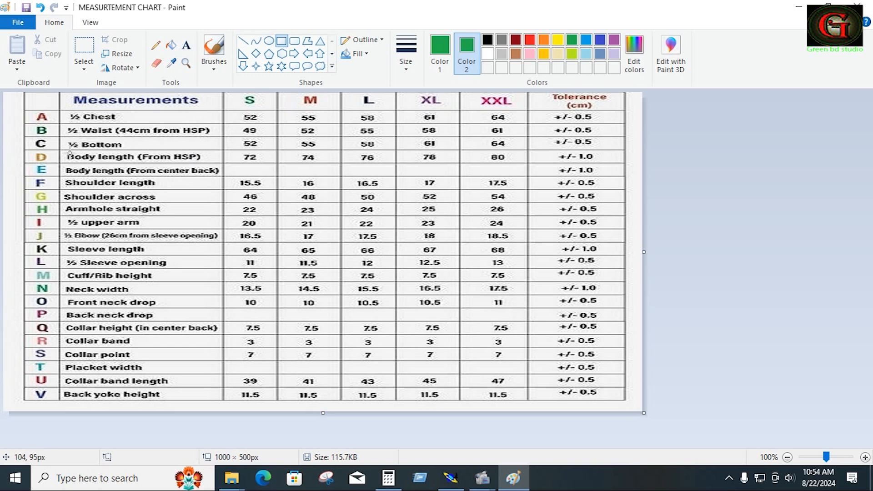
{"action": "left_click_drag", "start_coordinate": [65, 151], "coordinate": [323, 165]}
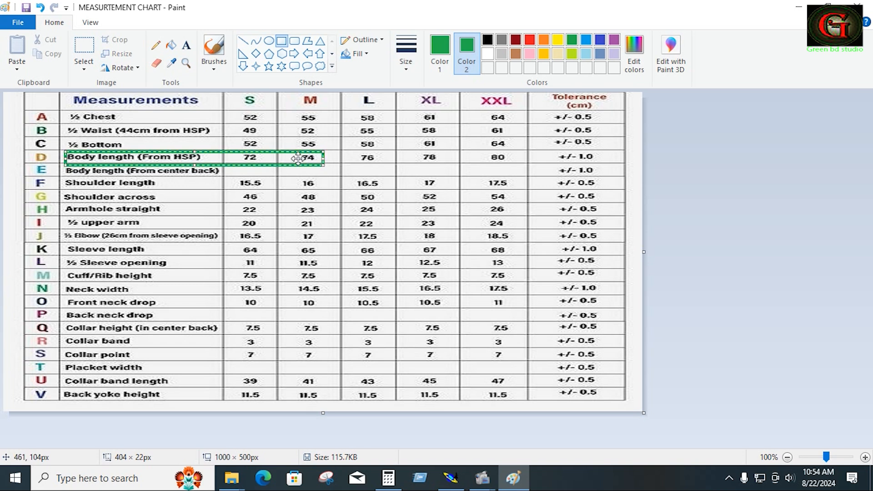
{"action": "left_click", "coordinate": [335, 223]}
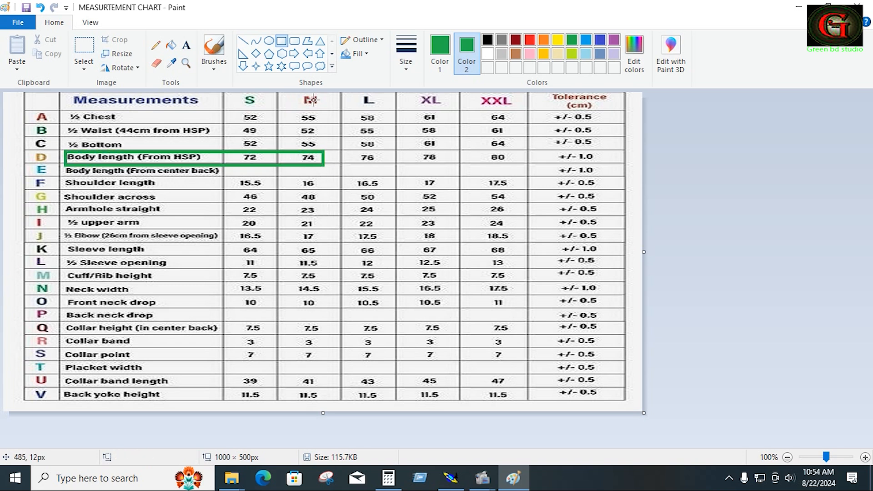
{"action": "left_click_drag", "start_coordinate": [326, 111], "coordinate": [294, 93]}
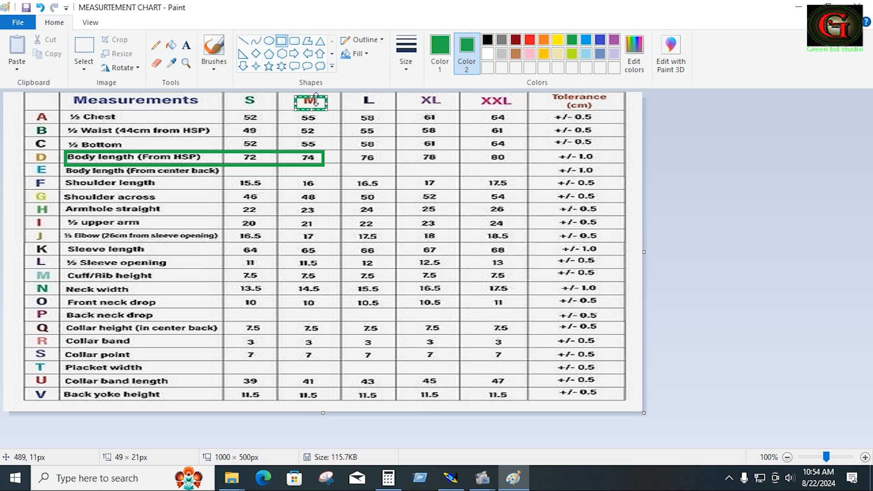
- Switch to Modaris and draw a horizontal Bezier line 74 cm long across the empty sheet
{"action": "key", "text": "alt+Tab"}
{"action": "left_click", "coordinate": [811, 357]}
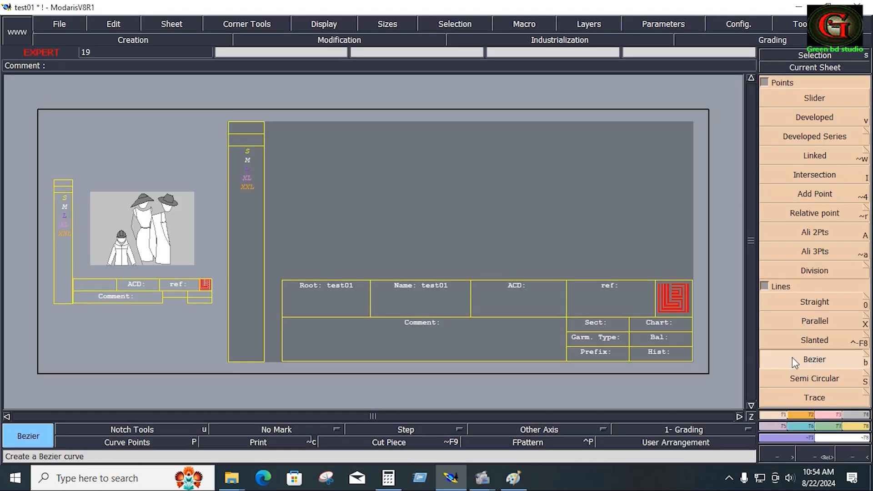
{"action": "left_click", "coordinate": [668, 241]}
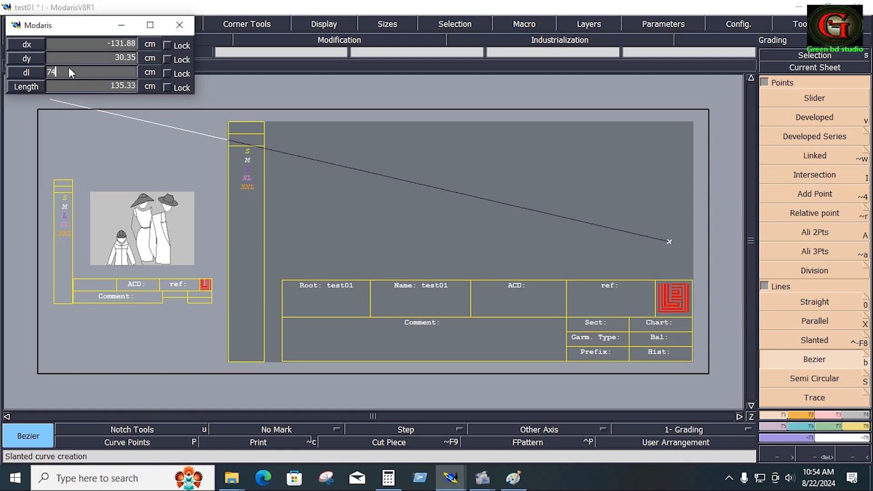
{"action": "key", "text": "Return"}
{"action": "left_click", "coordinate": [288, 229], "text": "ctrl"}
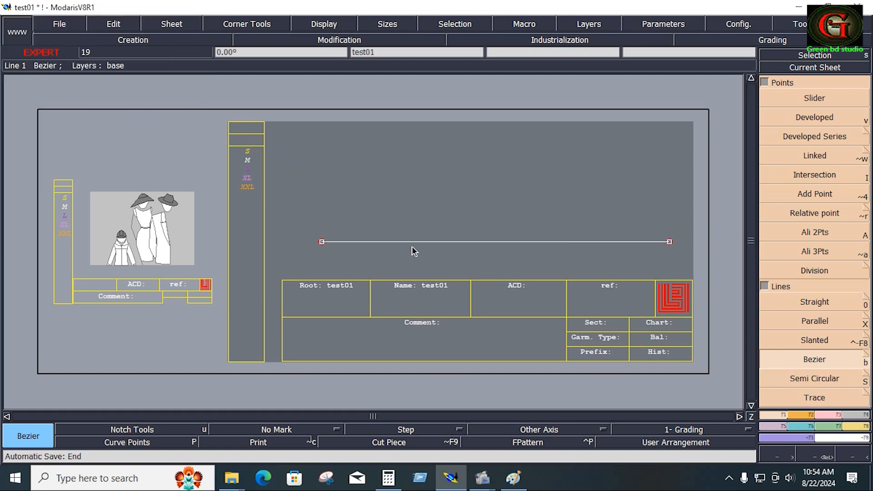
- Switch to Paint and outline the size M values for Neck width and Front neck drop in green
{"action": "left_click", "coordinate": [513, 477]}
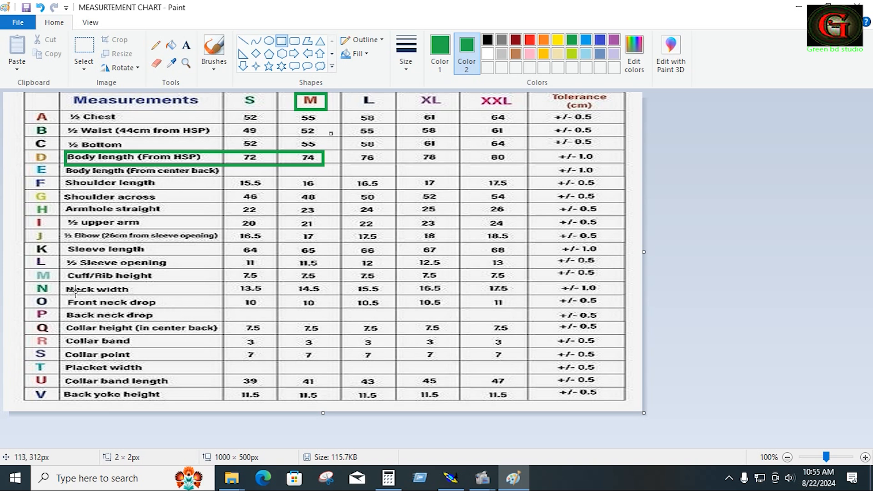
{"action": "left_click_drag", "start_coordinate": [288, 282], "coordinate": [324, 295]}
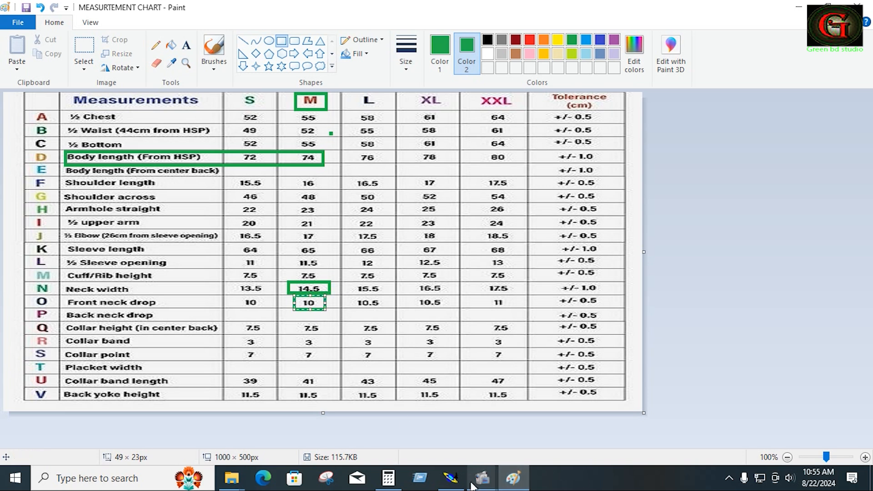
- Switch to Modaris and add a developed point on the horizontal line, 10 cm from its right end
{"action": "left_click", "coordinate": [450, 478]}
{"action": "left_click", "coordinate": [828, 119]}
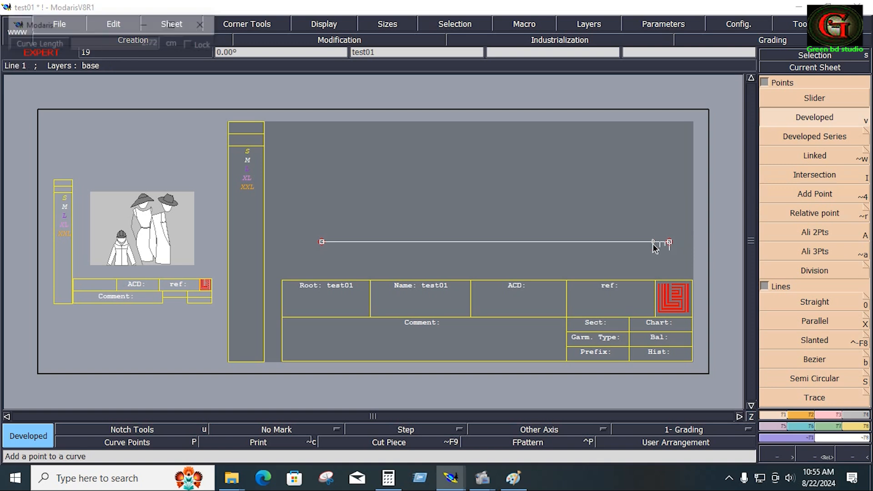
{"action": "key", "text": "Down"}
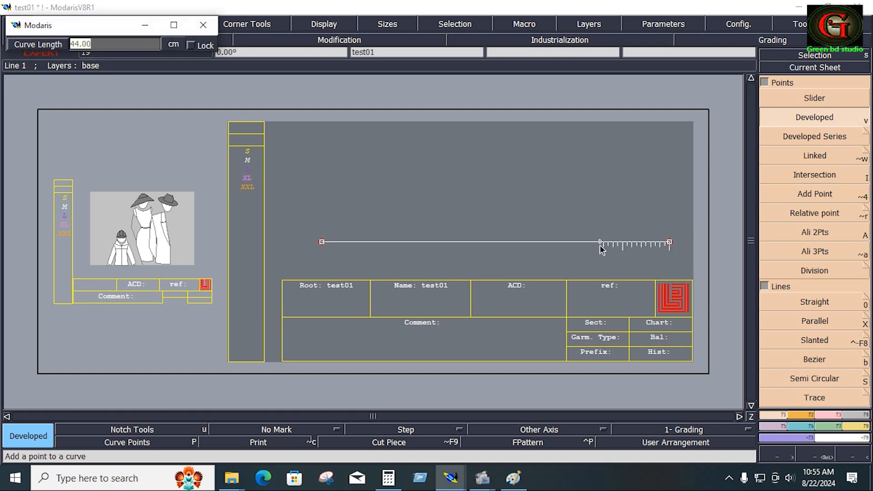
{"action": "type", "text": "10"}
{"action": "key", "text": "Return"}
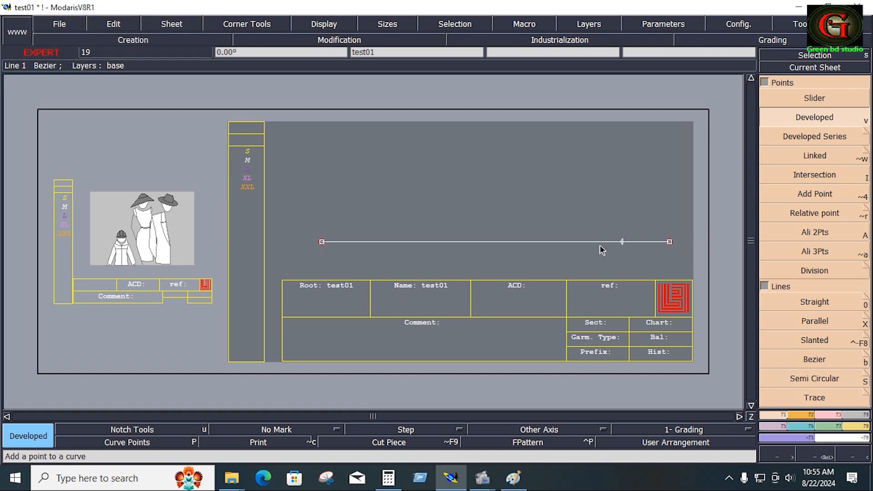
- Draw a vertical Bezier line 7.25 cm long upward from the right end of the horizontal line
{"action": "left_click", "coordinate": [823, 358]}
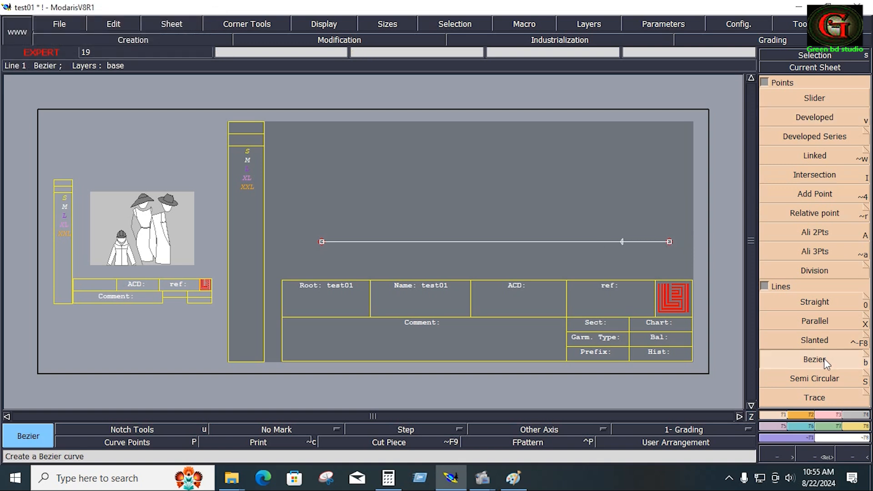
{"action": "left_click", "coordinate": [669, 242]}
{"action": "left_click", "coordinate": [82, 71]}
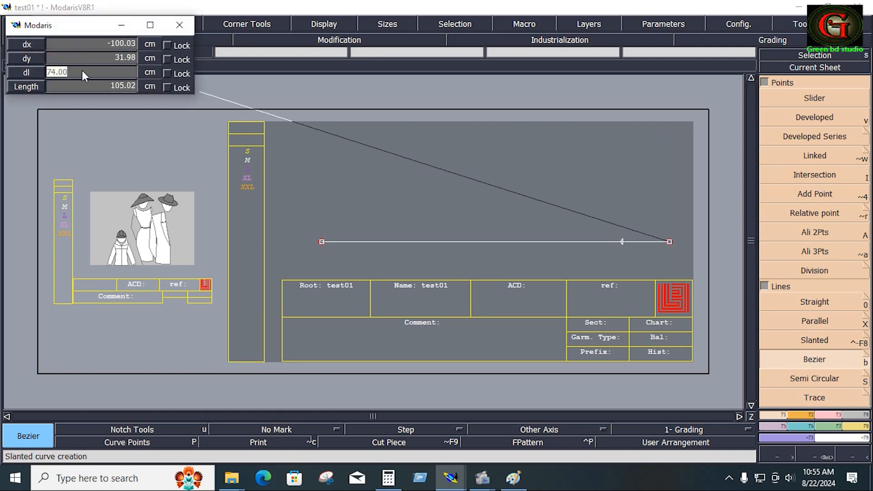
{"action": "type", "text": "7.25"}
{"action": "key", "text": "Return"}
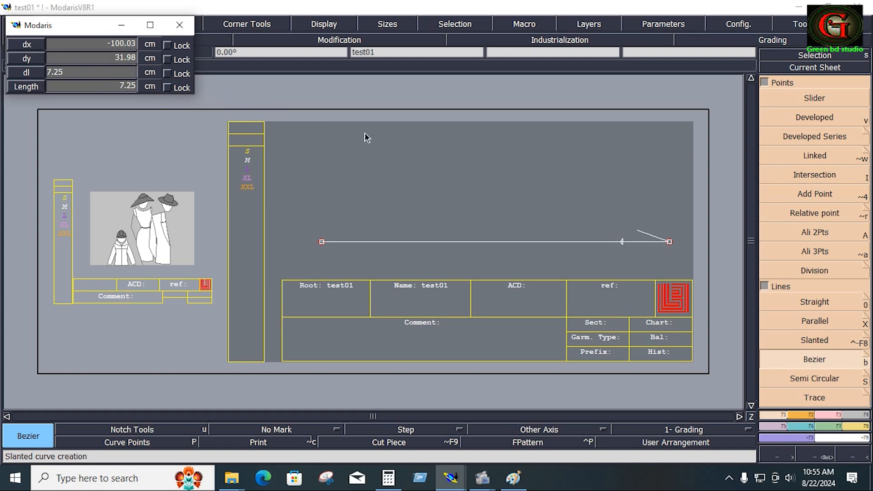
{"action": "left_click", "coordinate": [689, 147]}
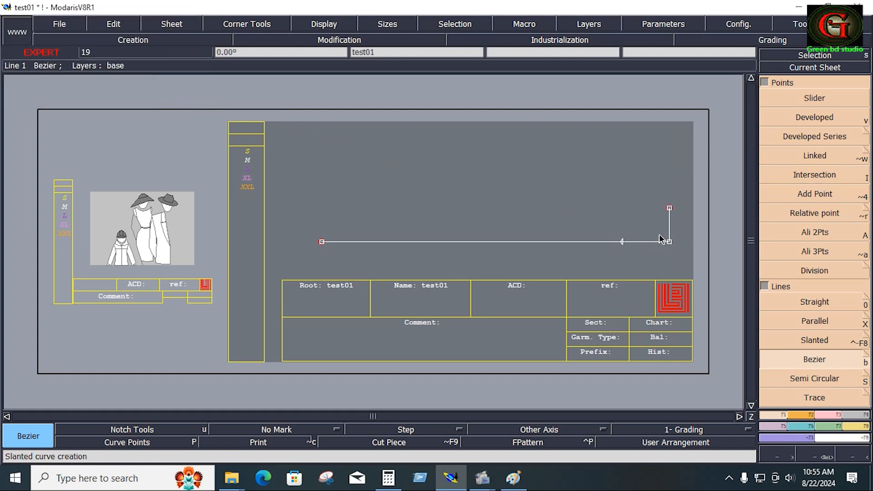
- Use Insert Point on the developed point 10 cm from the horizontal line's right end
{"action": "left_click", "coordinate": [830, 414]}
{"action": "left_click", "coordinate": [814, 321]}
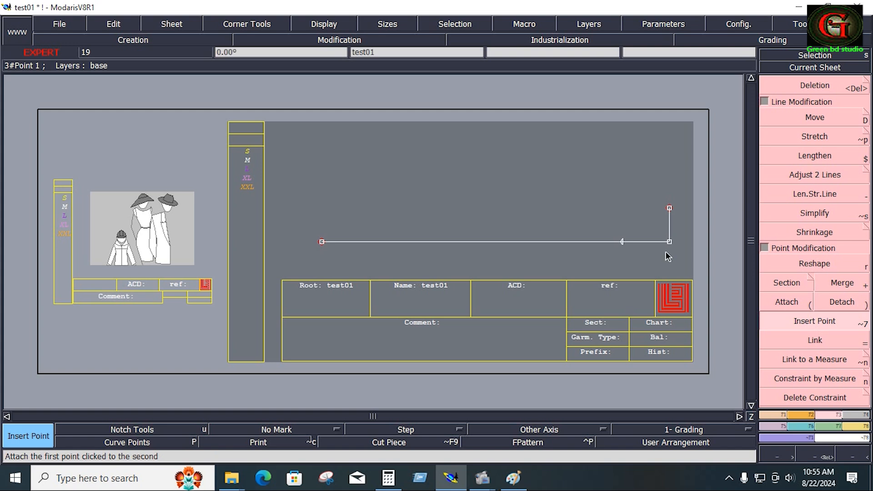
{"action": "left_click", "coordinate": [621, 241]}
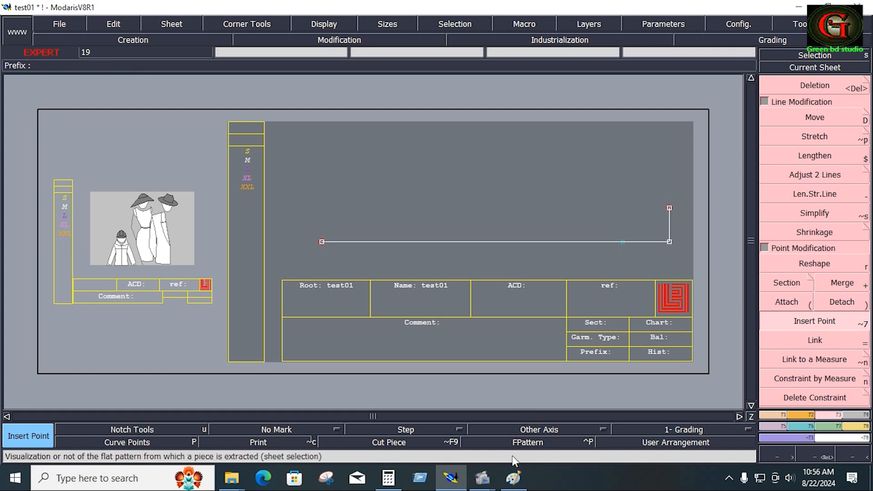
- Check the chart in Paint, return to Modaris, and try a developed point 0.75 cm from the horizontal line's right end
{"action": "left_click", "coordinate": [513, 478]}
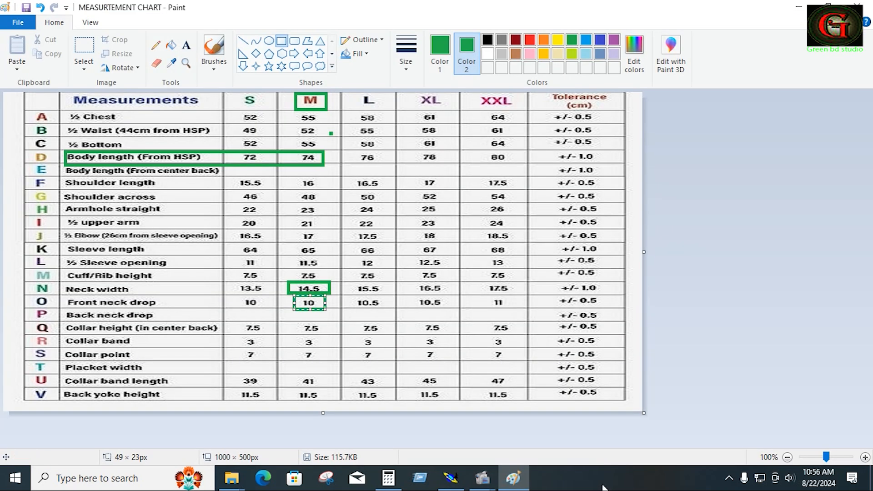
{"action": "left_click", "coordinate": [451, 478]}
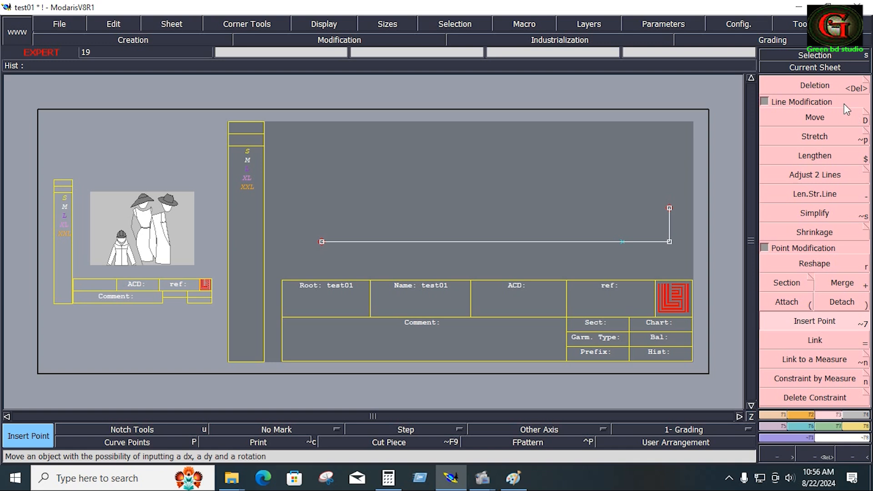
{"action": "left_click", "coordinate": [768, 416]}
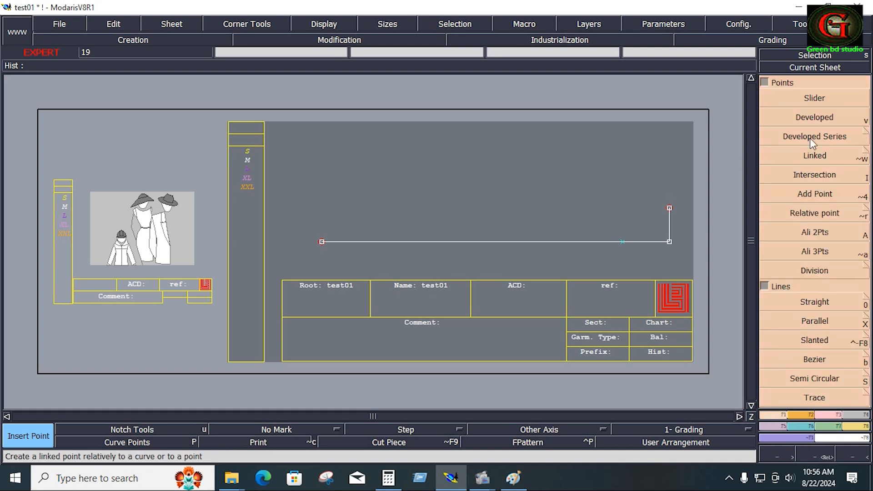
{"action": "left_click", "coordinate": [824, 118]}
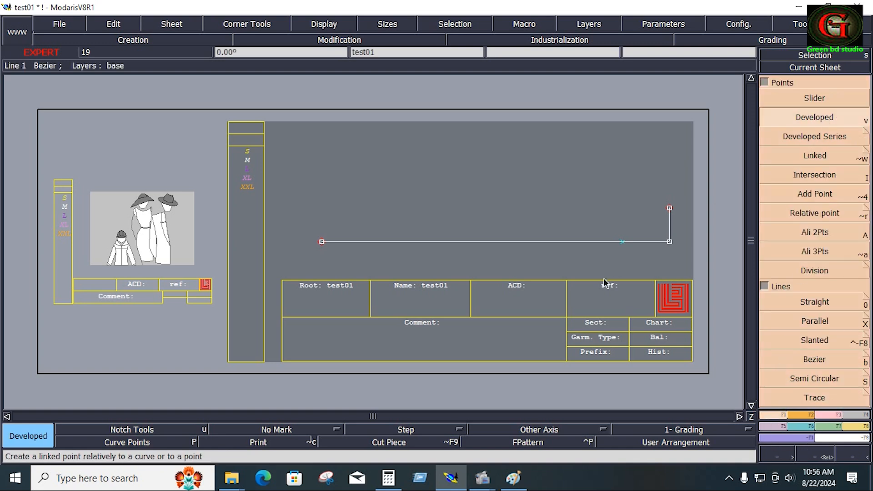
{"action": "left_click", "coordinate": [670, 244]}
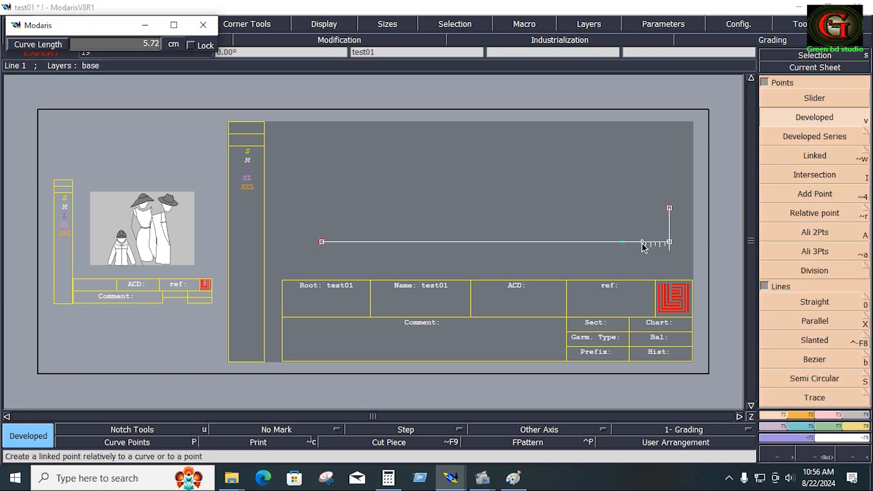
{"action": "type", "text": "10.00"}
{"action": "key", "text": "BackSpace"}
{"action": "type", "text": ".75"}
{"action": "key", "text": "Return"}
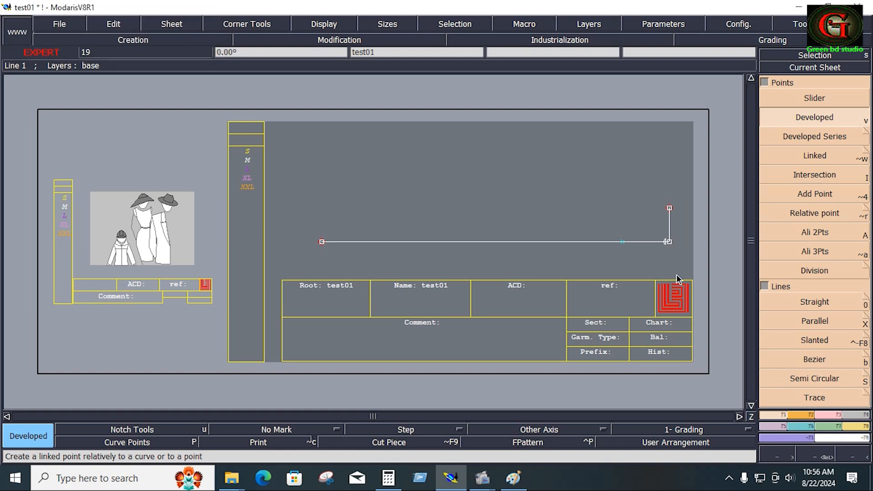
{"action": "key", "text": "ctrl+z"}
- Add a developed point 2 cm from the horizontal line's right end and convert it with Insert Point
{"action": "left_click", "coordinate": [813, 101]}
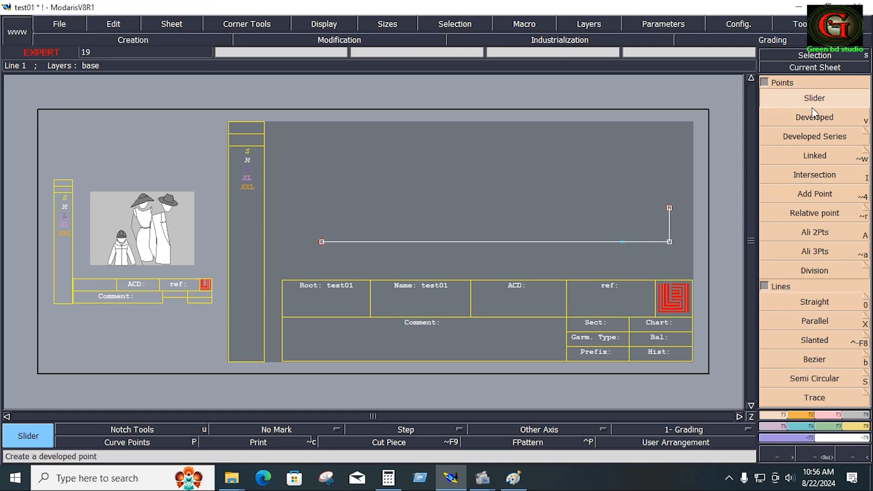
{"action": "left_click", "coordinate": [809, 119]}
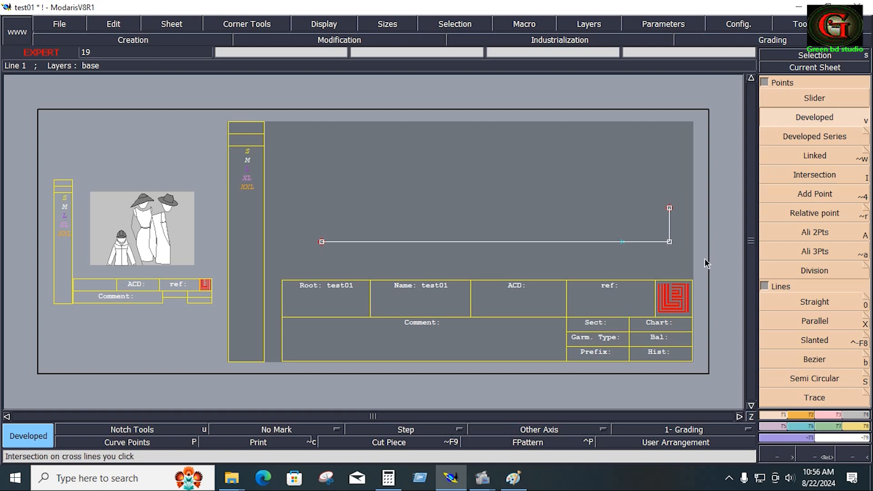
{"action": "left_click", "coordinate": [659, 242]}
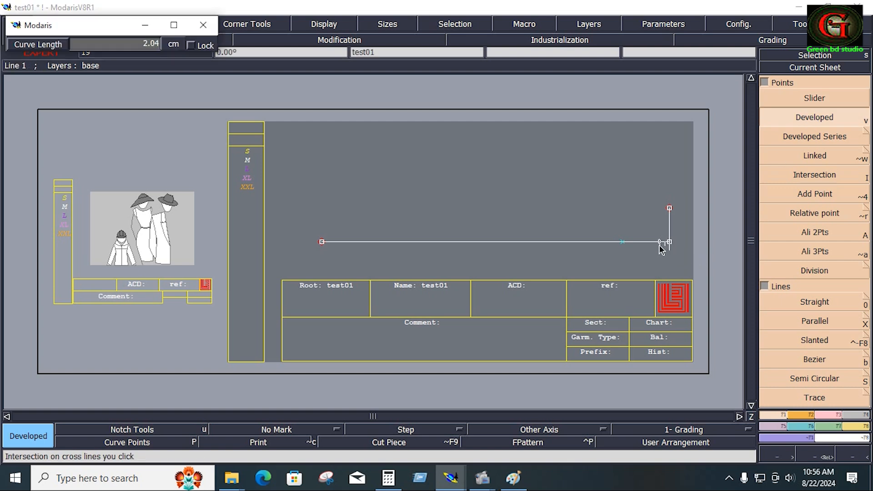
{"action": "type", "text": "0.75"}
{"action": "type", "text": "2"}
{"action": "key", "text": "Return"}
{"action": "left_click", "coordinate": [651, 266]}
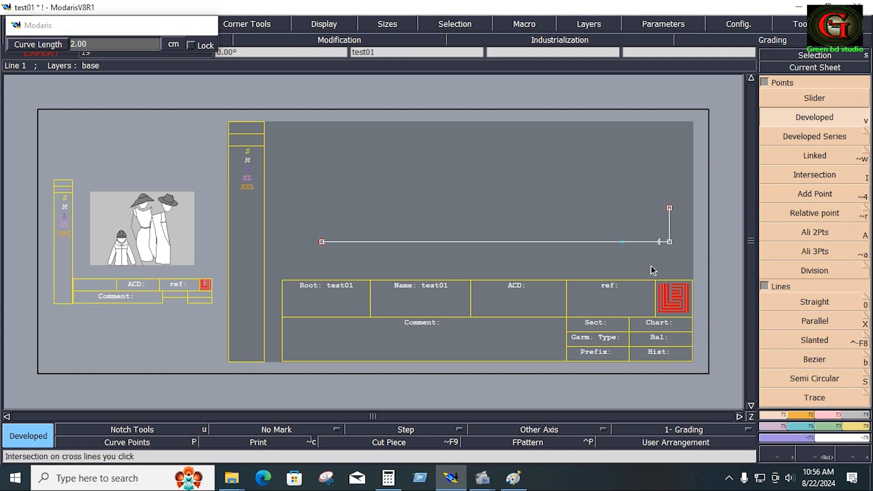
{"action": "left_click", "coordinate": [833, 413]}
{"action": "left_click", "coordinate": [814, 321]}
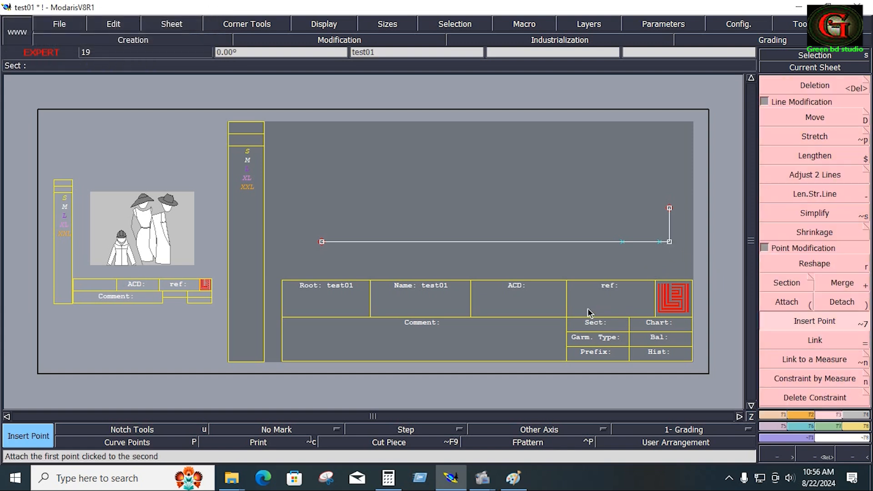
- Save the model and continue past the validation file anomalies
{"action": "left_click", "coordinate": [51, 22]}
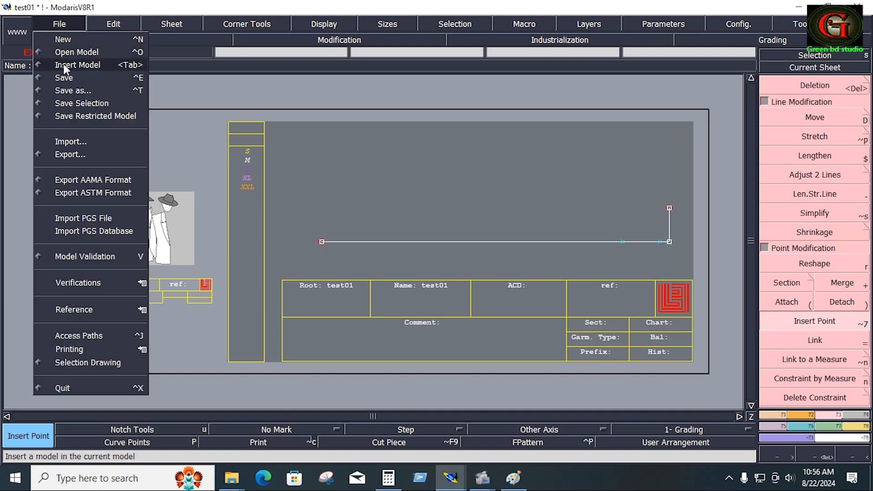
{"action": "left_click", "coordinate": [65, 76]}
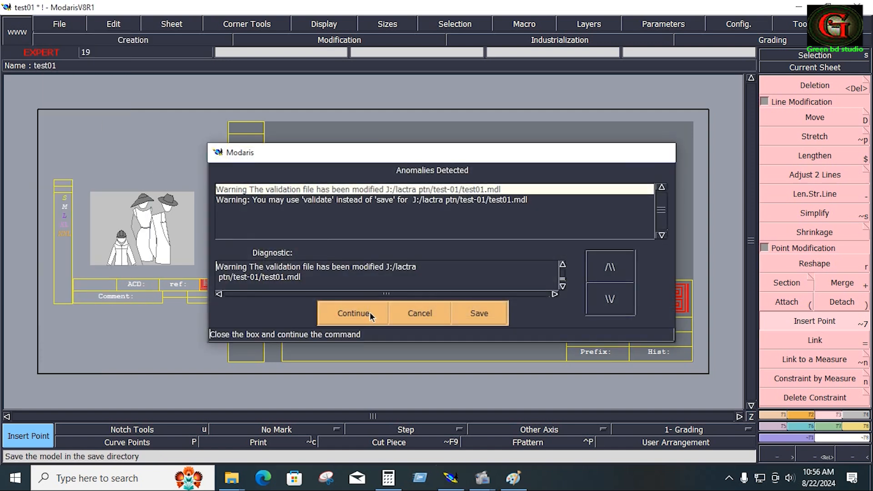
{"action": "left_click", "coordinate": [369, 312]}
- Switch to Paint and outline the Shoulder across row through size M in green
{"action": "left_click", "coordinate": [512, 477]}
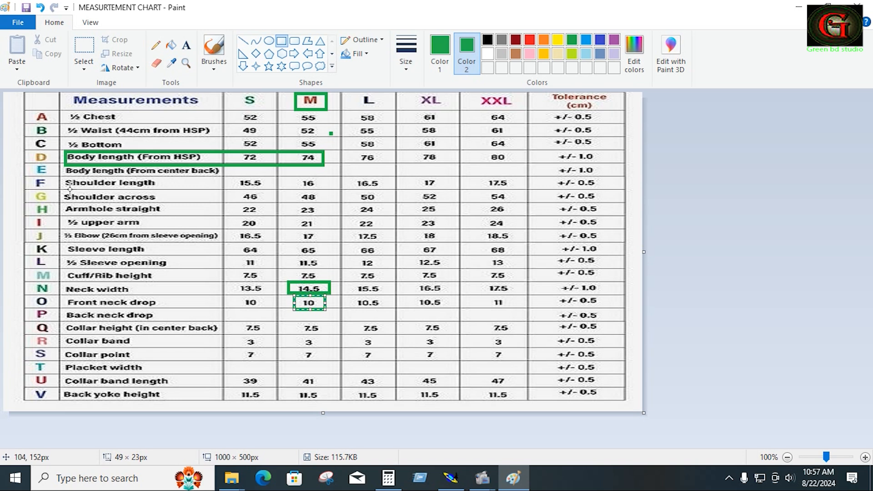
{"action": "left_click_drag", "start_coordinate": [66, 189], "coordinate": [334, 203]}
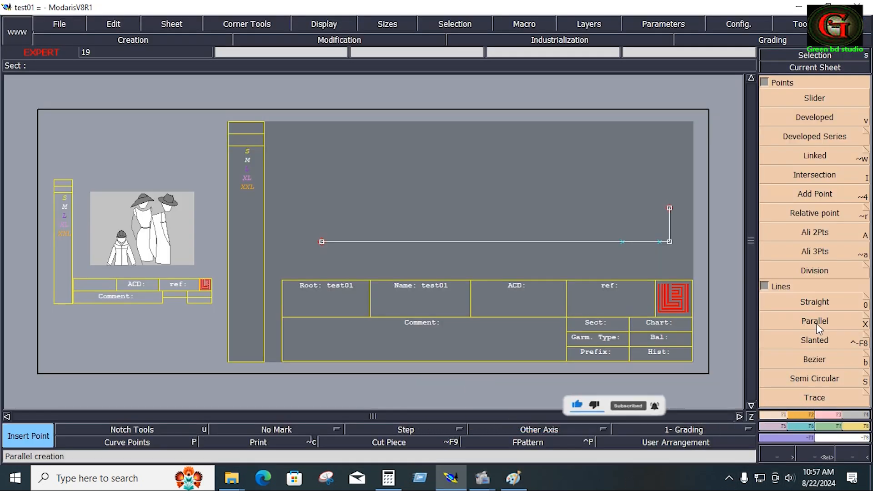
- Add a developed point 4 cm from the horizontal line's right end
{"action": "left_click", "coordinate": [800, 117]}
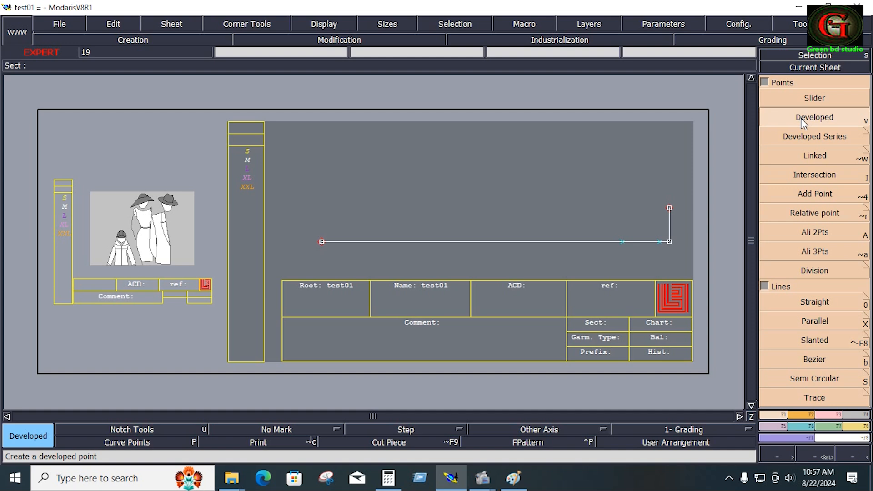
{"action": "left_click", "coordinate": [661, 240]}
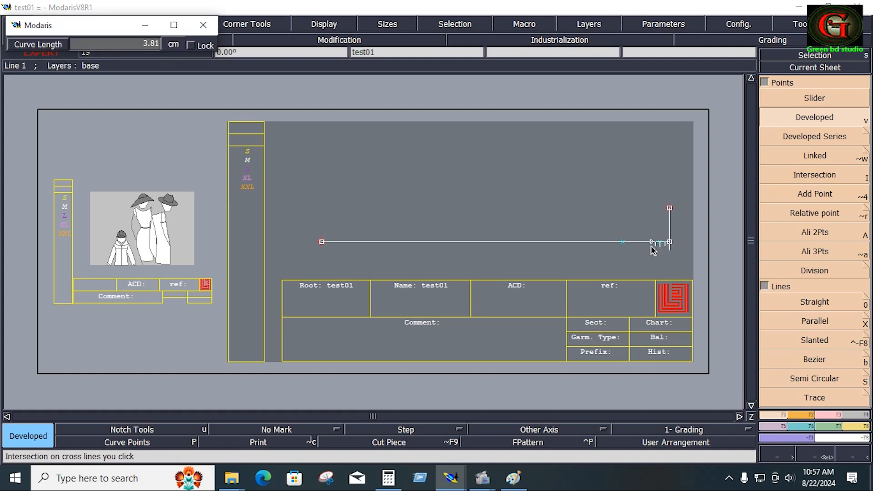
{"action": "left_click", "coordinate": [650, 242]}
- Draw a vertical Bezier line up from the 4 cm point and connect its upper end to the neck-width line's upper end as the shoulder line
{"action": "key", "text": "b"}
{"action": "left_click", "coordinate": [650, 242]}
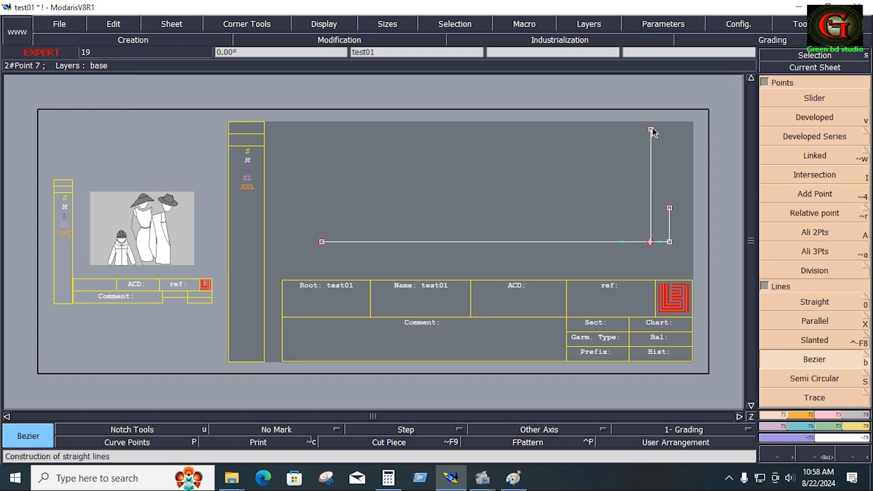
{"action": "left_click", "coordinate": [652, 131]}
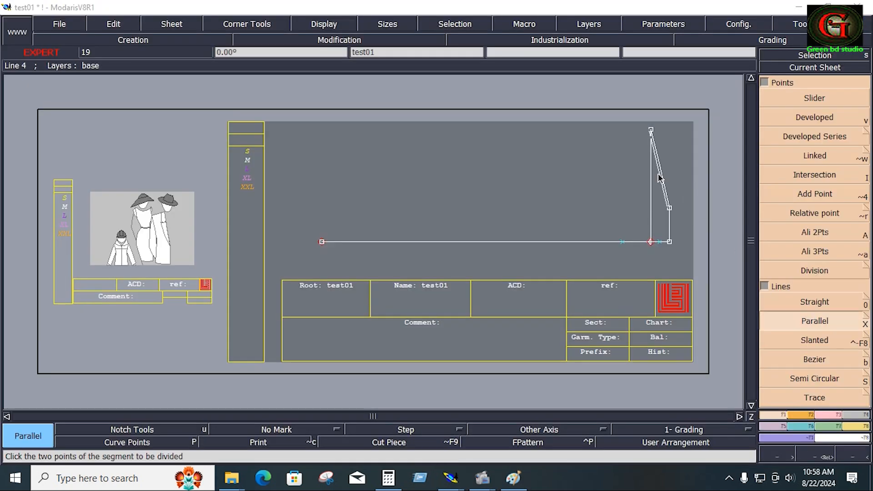
{"action": "left_click", "coordinate": [658, 173]}
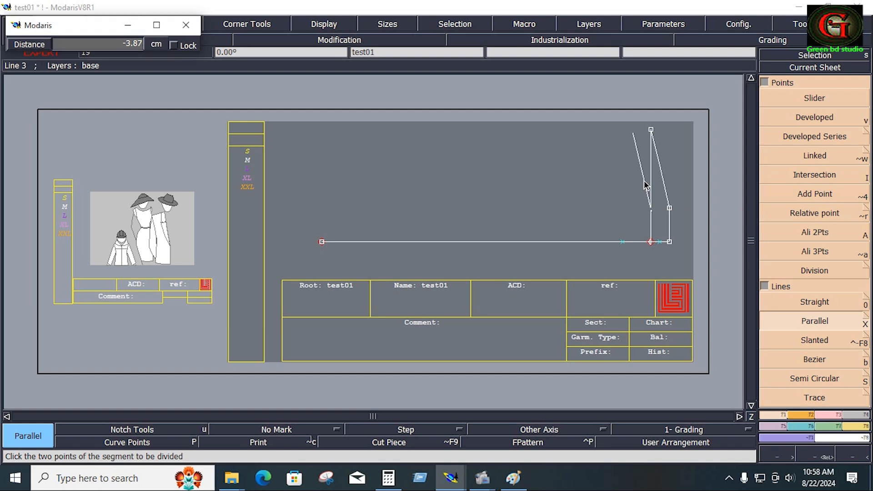
{"action": "type", "text": "-1"}
{"action": "key", "text": "Return"}
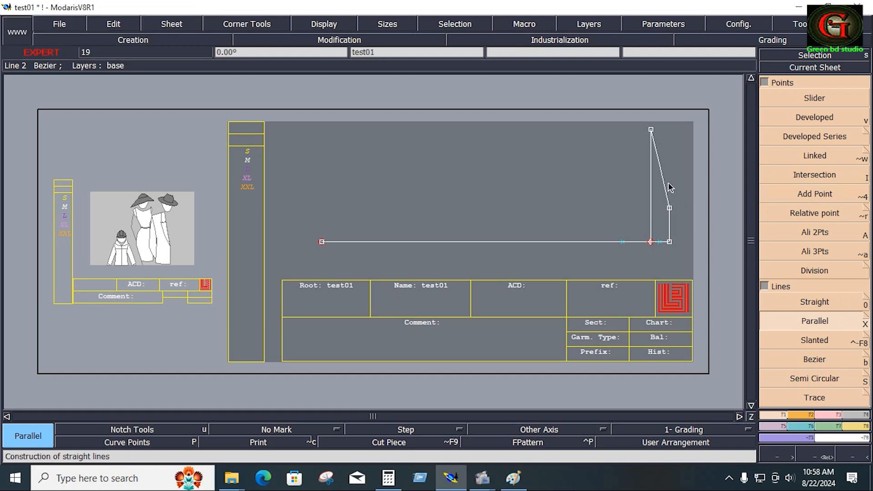
- Create two parallels of the slanted shoulder line, one on each side at a distance of 2.5 cm
{"action": "left_click", "coordinate": [663, 179]}
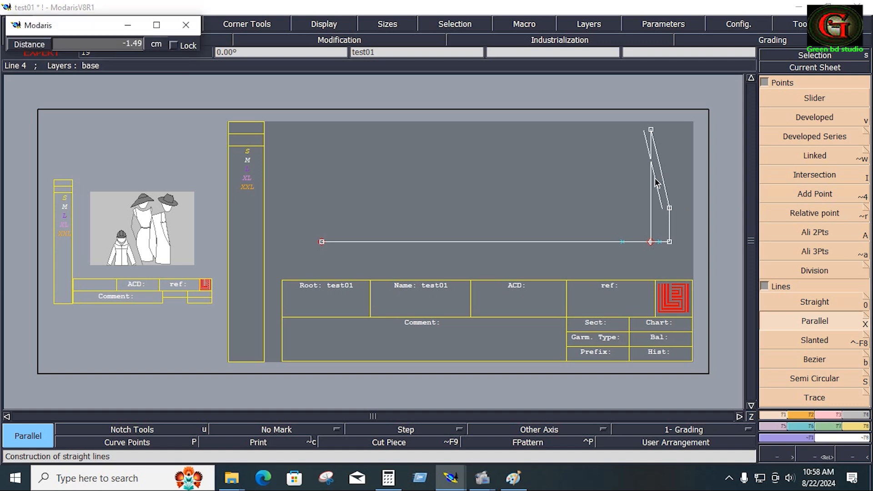
{"action": "key", "text": "Down"}
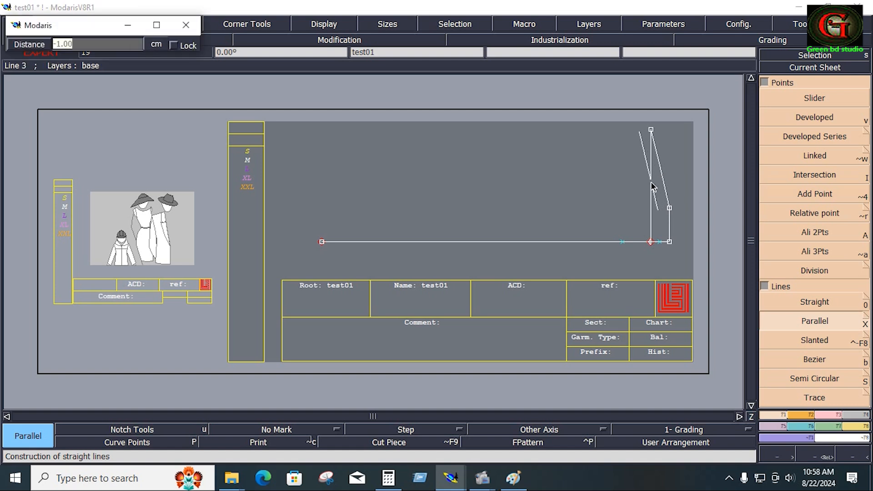
{"action": "type", "text": "-2.58"}
{"action": "key", "text": "Return"}
{"action": "key", "text": "Down"}
{"action": "type", "text": "2.5"}
{"action": "key", "text": "Return"}
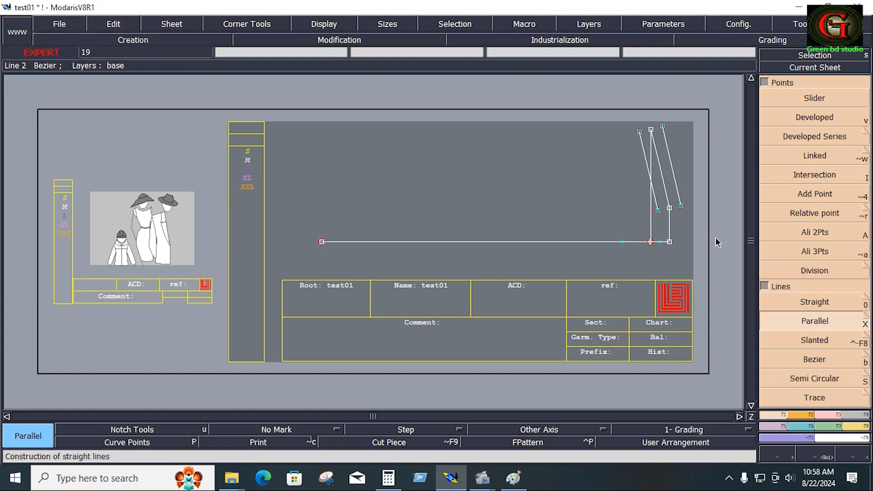
- Draw Bezier neck lines from the inner parallel to the front neck drop point and from the outer parallel through the shoulder point to the 2 cm point
{"action": "left_click", "coordinate": [824, 364]}
{"action": "left_click", "coordinate": [658, 210]}
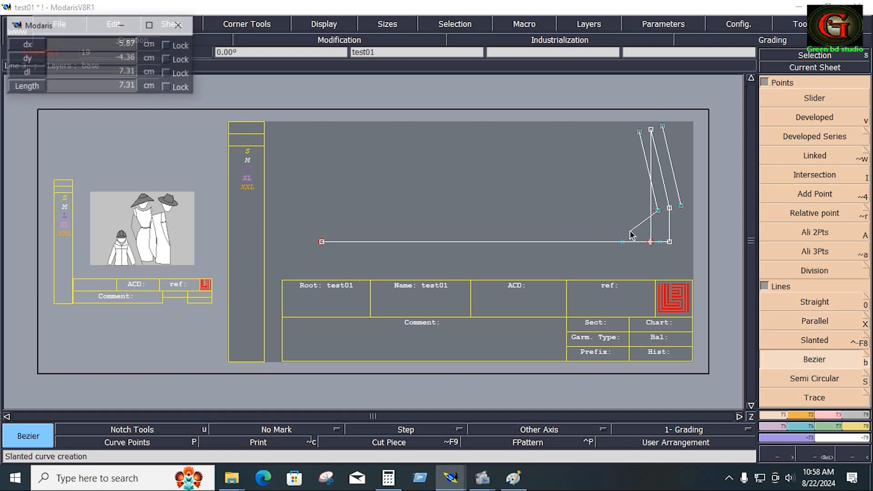
{"action": "left_click", "coordinate": [624, 242]}
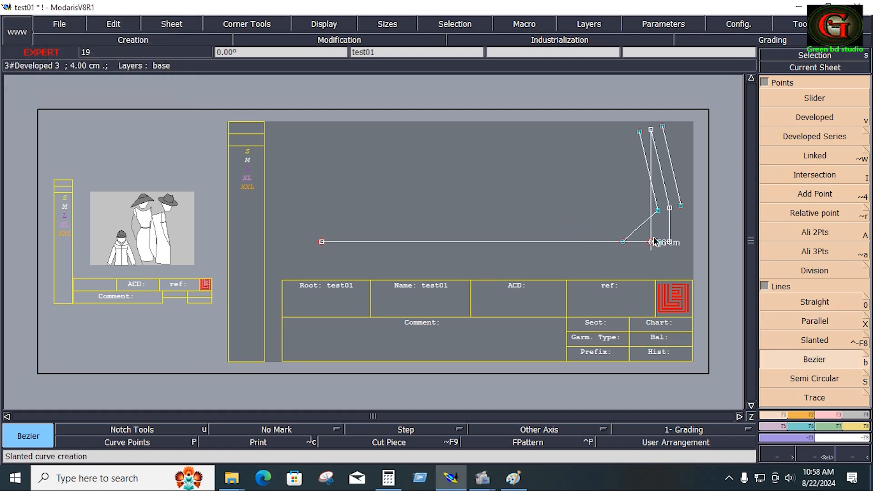
{"action": "left_click", "coordinate": [680, 206]}
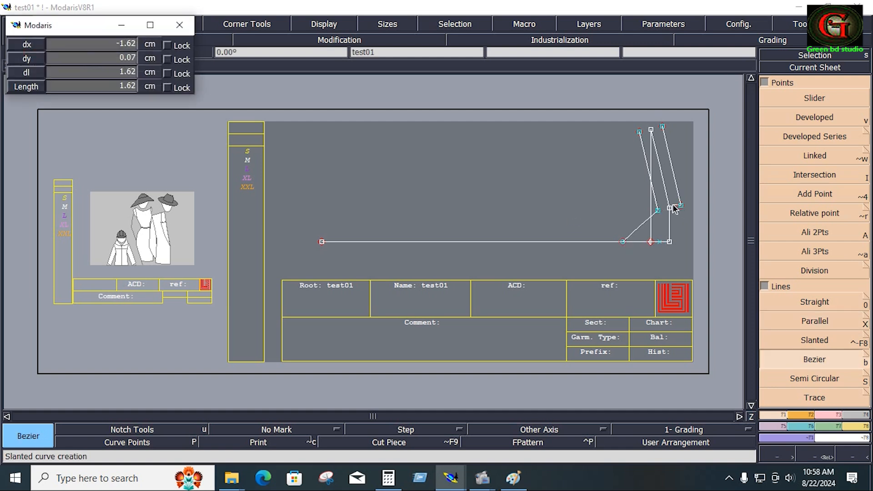
{"action": "left_click", "coordinate": [659, 241]}
- Switch to Paint, outline the Shoulder length row through size M in green, and return to Modaris
{"action": "left_click", "coordinate": [513, 477]}
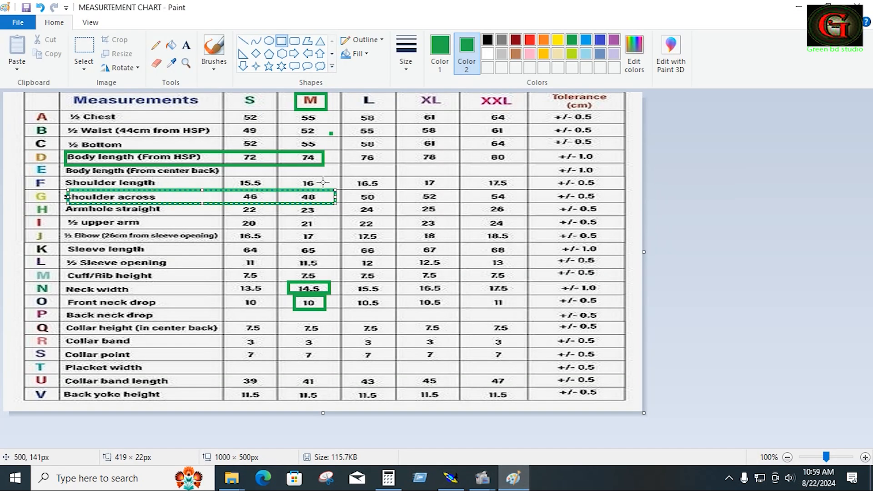
{"action": "left_click_drag", "start_coordinate": [60, 175], "coordinate": [340, 190]}
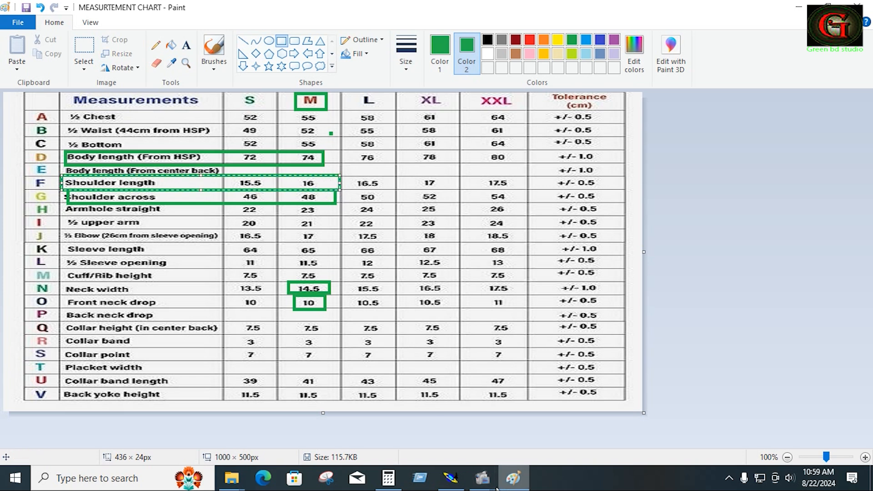
{"action": "left_click", "coordinate": [458, 485]}
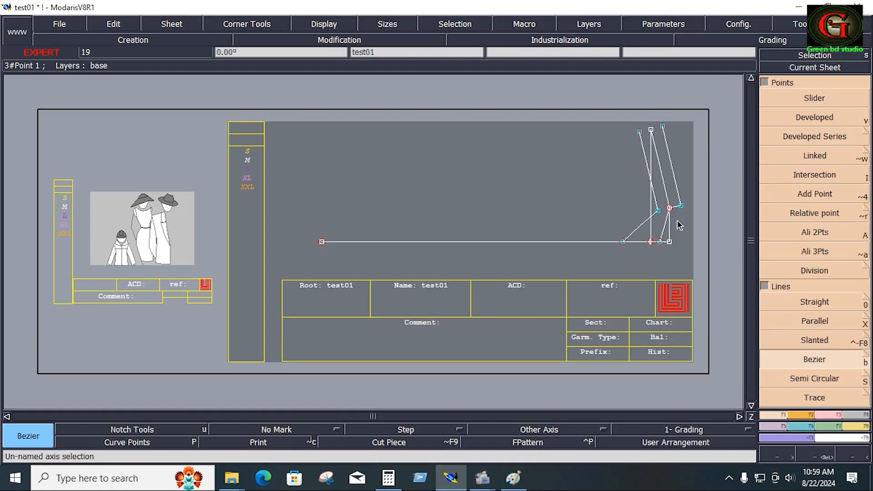
- Add a dynamic Length Measure to the slanted shoulder line
{"action": "left_click", "coordinate": [857, 426]}
{"action": "left_click", "coordinate": [858, 191]}
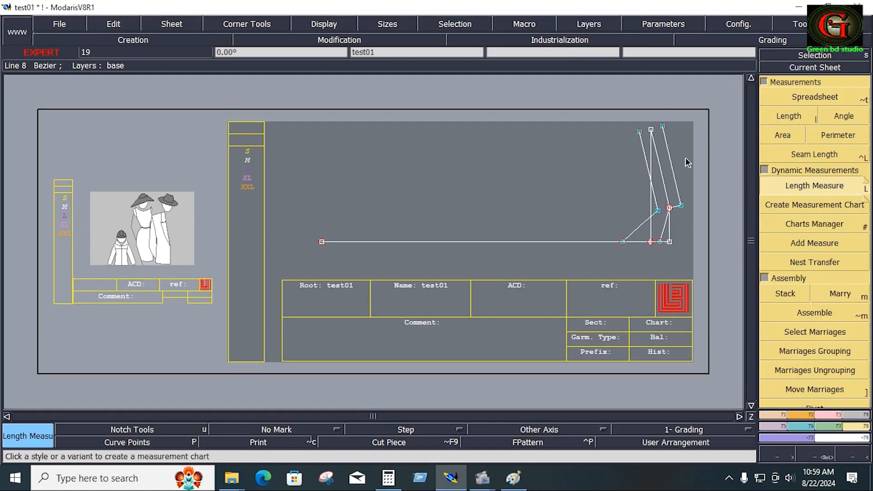
{"action": "left_click", "coordinate": [666, 154]}
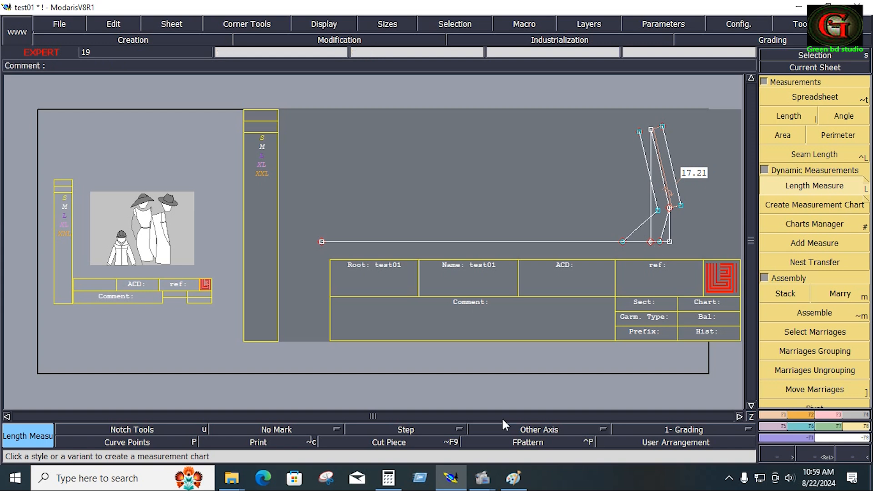
- Compare the pattern with the chart in Paint and outline the ½ Chest row through size M in green
{"action": "left_click", "coordinate": [464, 483]}
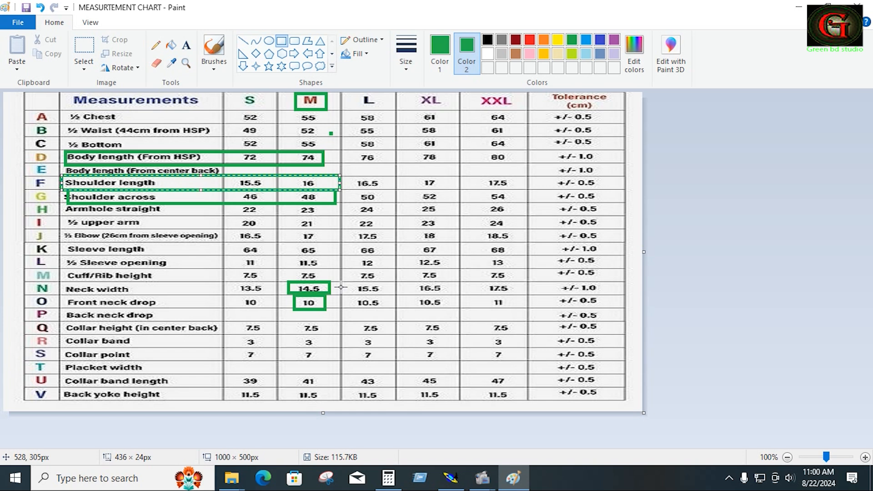
{"action": "left_click", "coordinate": [450, 477]}
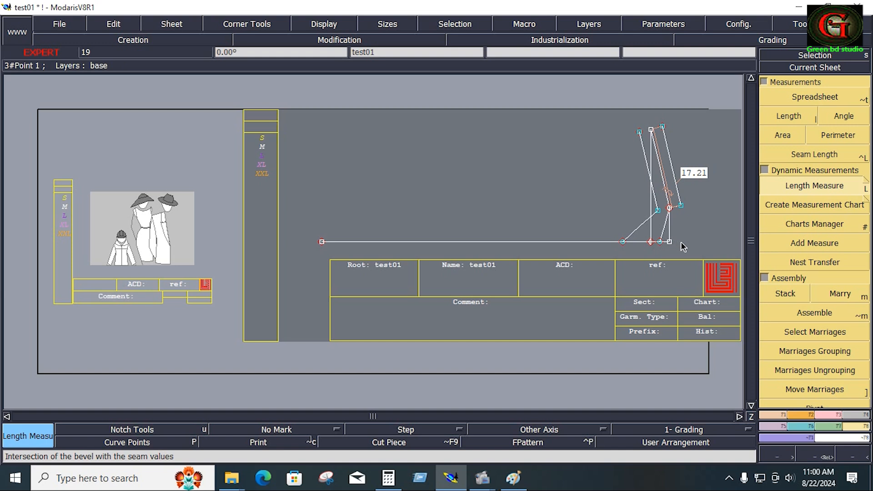
{"action": "key", "text": "alt+Tab"}
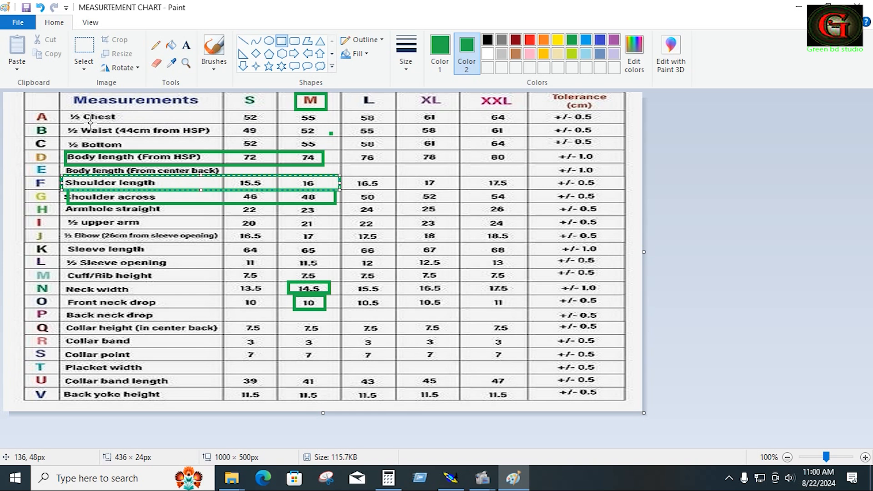
{"action": "left_click_drag", "start_coordinate": [62, 111], "coordinate": [339, 123]}
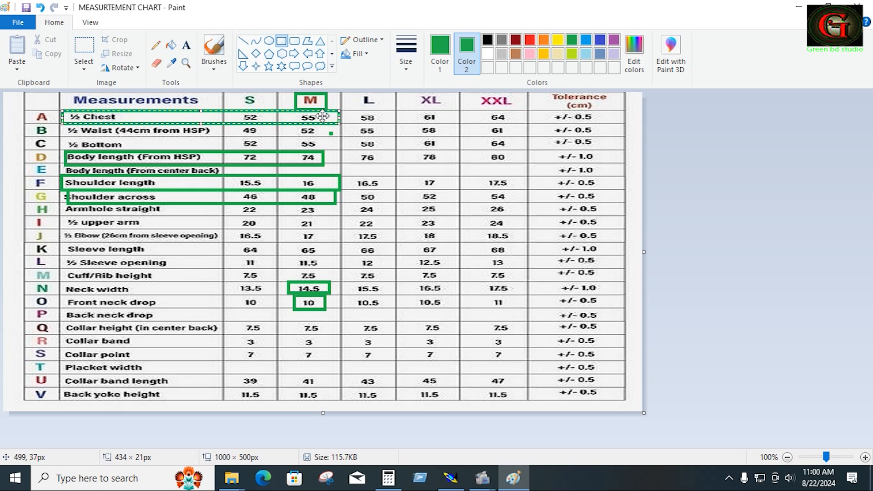
- Divide the size M ½ Chest value 55 by 2 in Calculator and return to Modaris
{"action": "left_click", "coordinate": [387, 478]}
{"action": "left_click", "coordinate": [479, 321]}
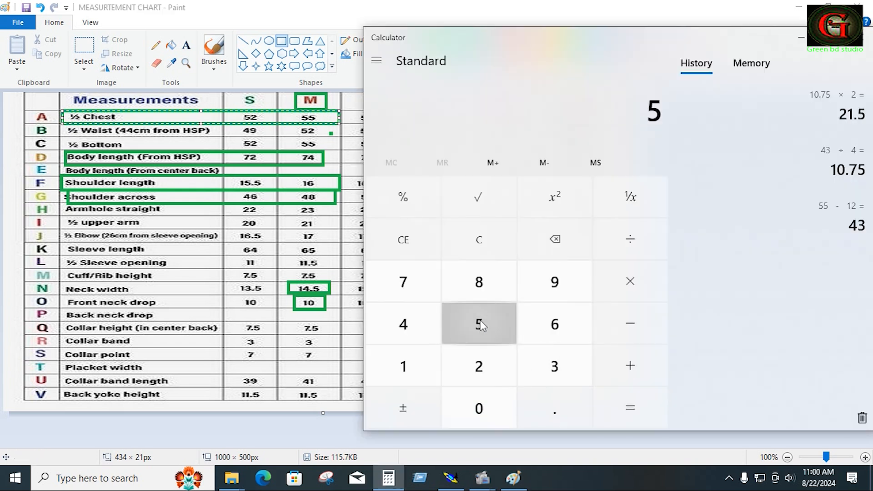
{"action": "left_click", "coordinate": [479, 322]}
{"action": "left_click", "coordinate": [618, 245]}
{"action": "left_click", "coordinate": [502, 373]}
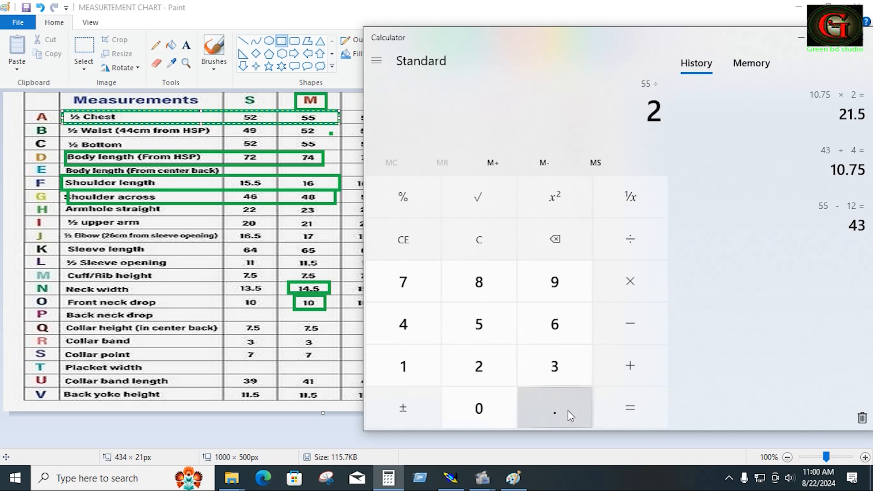
{"action": "left_click", "coordinate": [630, 408]}
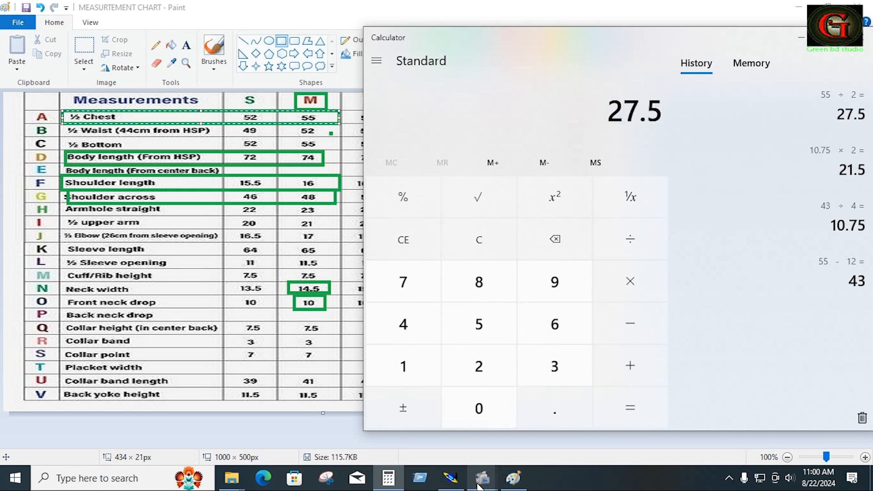
{"action": "left_click", "coordinate": [452, 480]}
{"action": "left_click", "coordinate": [829, 359]}
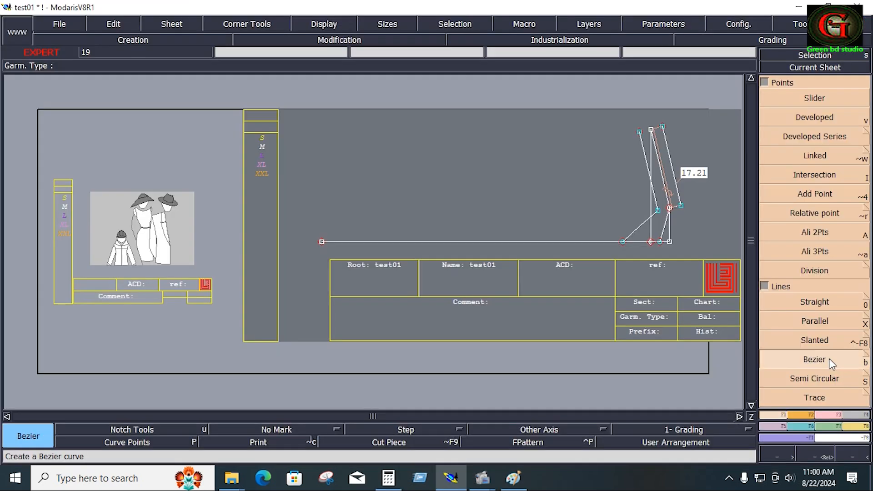
{"action": "left_click", "coordinate": [573, 242]}
{"action": "left_click", "coordinate": [562, 176]}
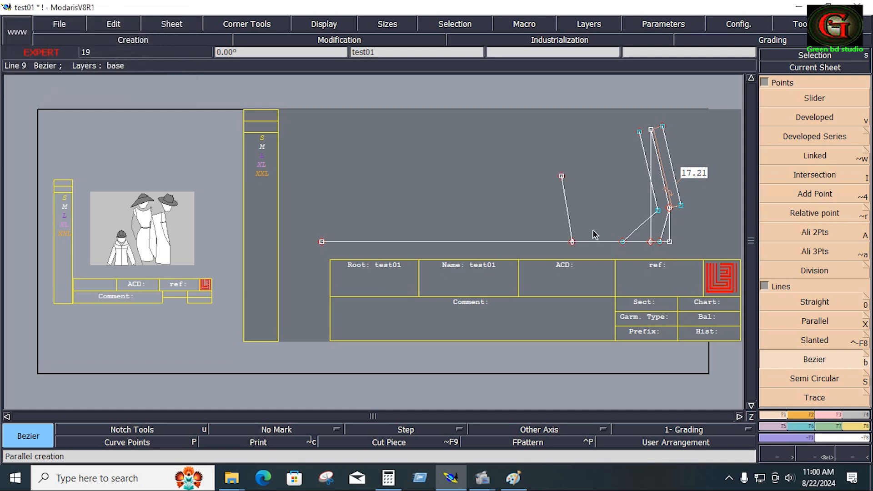
{"action": "key", "text": "ctrl+z"}
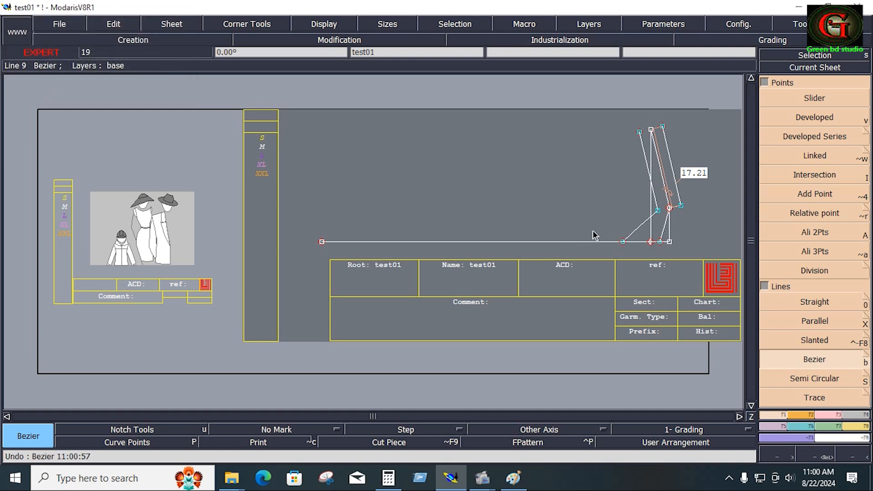
- Create a parallel of the long horizontal line 27.5 cm above it for the chest width
{"action": "left_click", "coordinate": [818, 324]}
{"action": "left_click", "coordinate": [537, 240]}
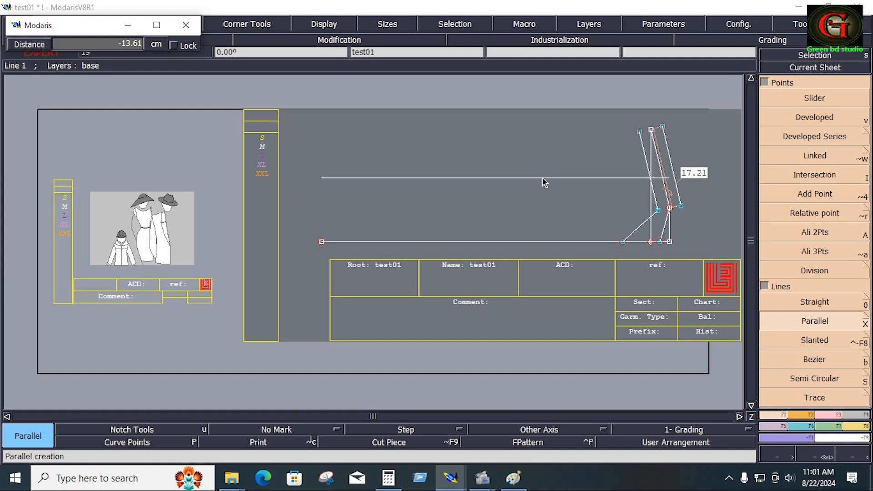
{"action": "key", "text": "BackSpace"}
{"action": "key", "text": "Return"}
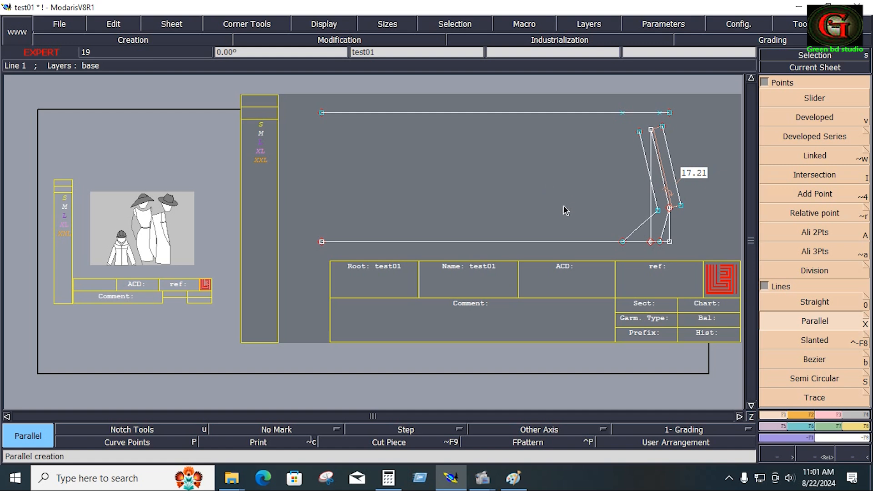
- Switch to Paint, mark the Armhole straight row in green, and return to Modaris
{"action": "key", "text": "alt+Tab"}
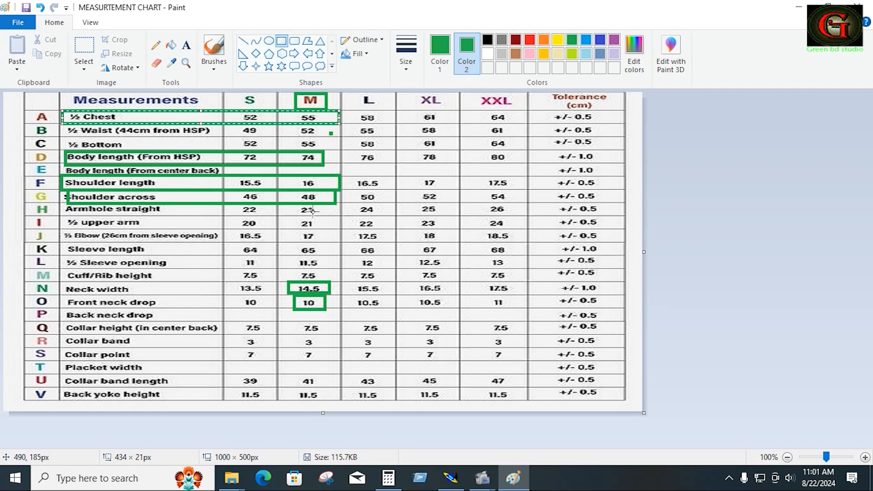
{"action": "left_click_drag", "start_coordinate": [64, 215], "coordinate": [130, 195]}
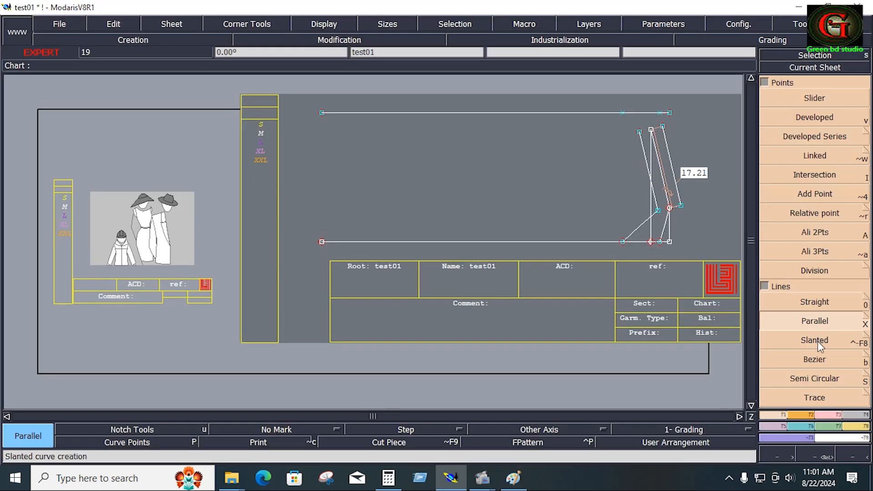
- Draw a 23 cm Bezier line from the shoulder line's outer end to the upper horizontal line for the straight armhole
{"action": "left_click", "coordinate": [816, 361]}
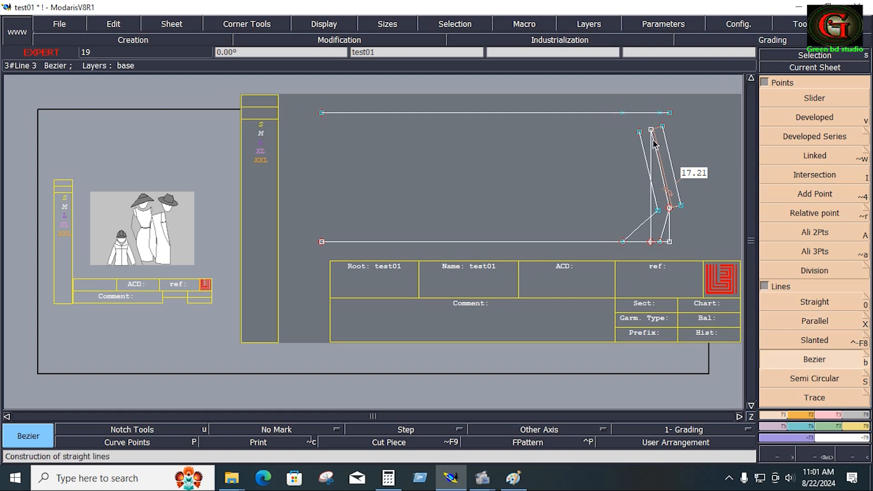
{"action": "left_click", "coordinate": [650, 130]}
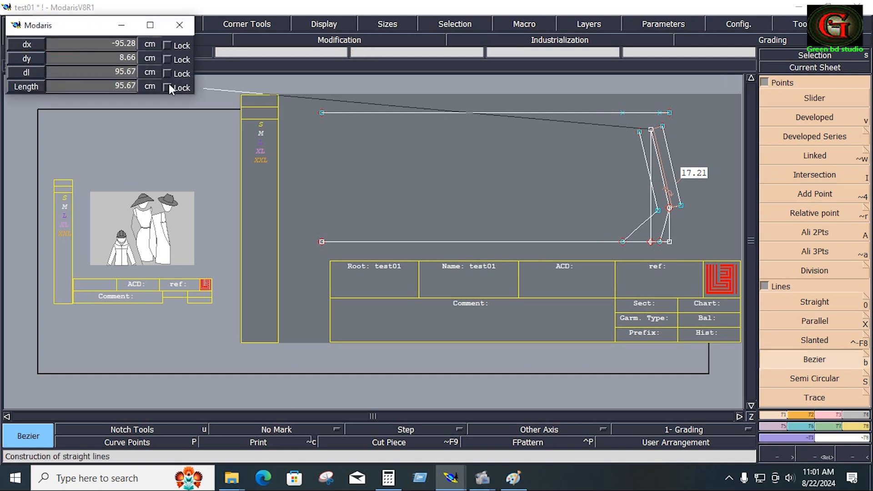
{"action": "left_click", "coordinate": [78, 74]}
{"action": "type", "text": "23"}
{"action": "key", "text": "Return"}
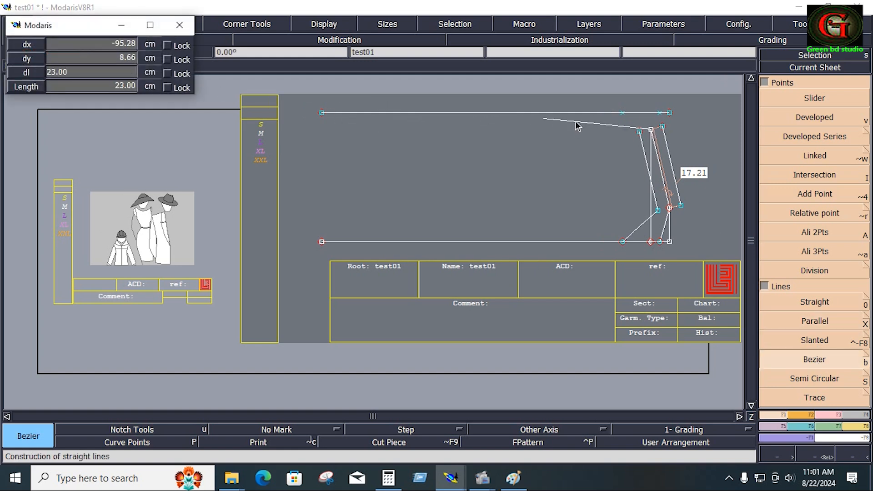
{"action": "left_click", "coordinate": [548, 119]}
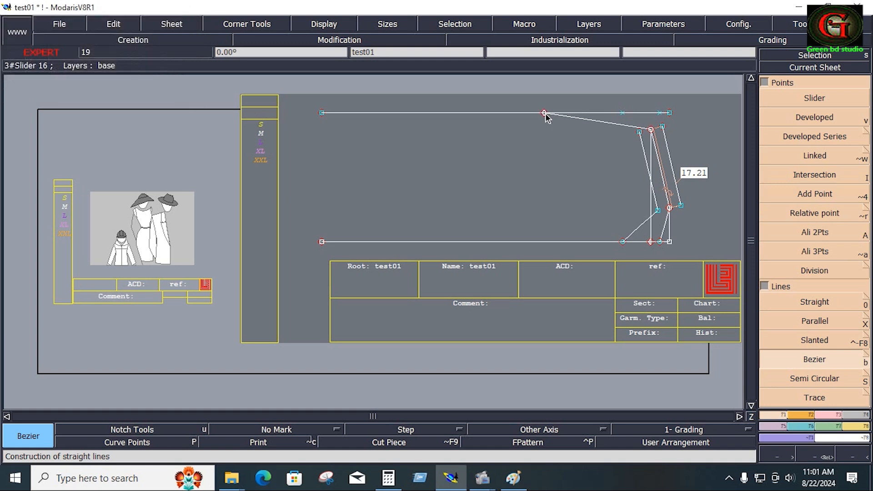
- Switch to Paint to review the size M values in the measurement chart, and return to Modaris
{"action": "left_click", "coordinate": [826, 412]}
{"action": "key", "text": "alt+Tab"}
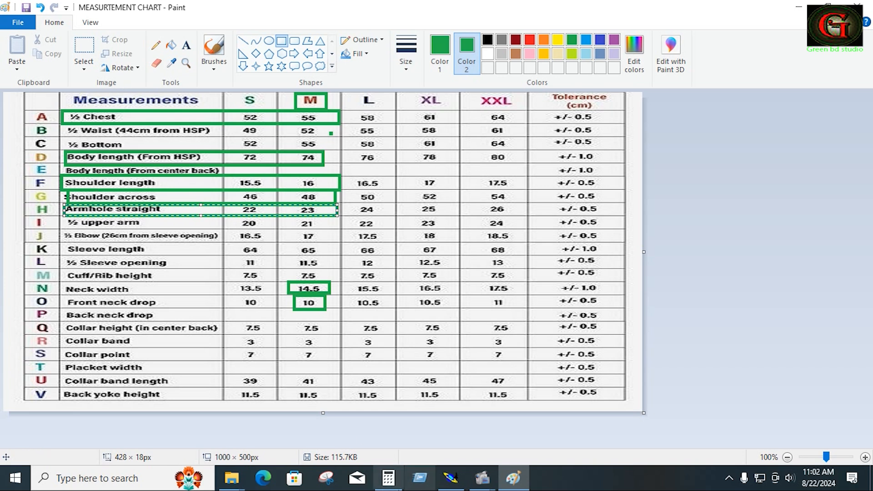
{"action": "left_click", "coordinate": [451, 477]}
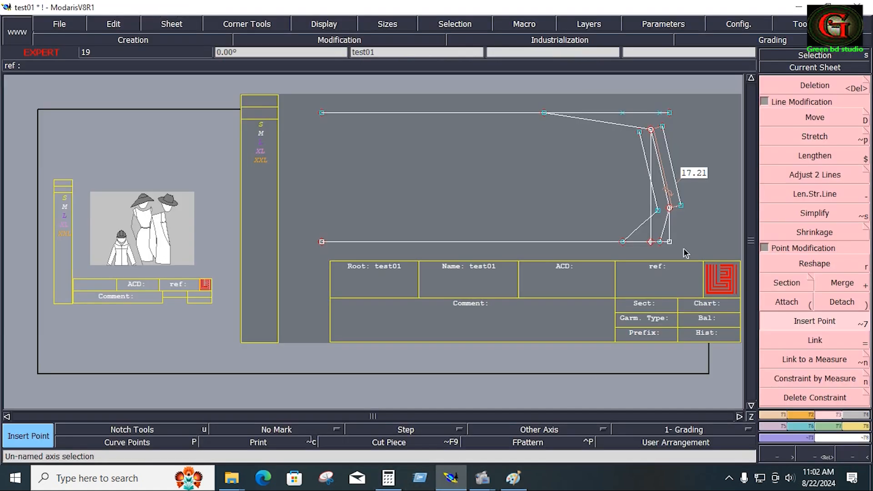
- Delete the vertical construction line running from the middle shoulder line's outer end down to the lower horizontal line
{"action": "key", "text": "Return"}
{"action": "left_click_drag", "start_coordinate": [529, 90], "coordinate": [696, 253]}
{"action": "key", "text": "Delete"}
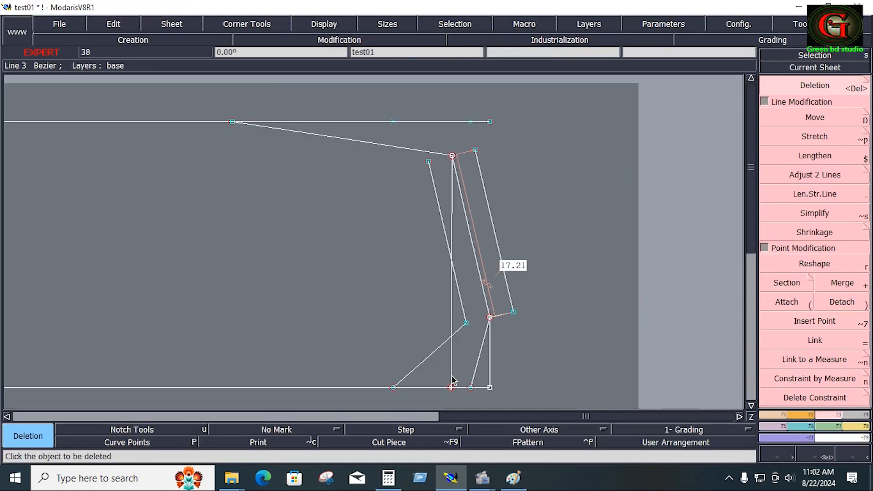
{"action": "left_click", "coordinate": [451, 378]}
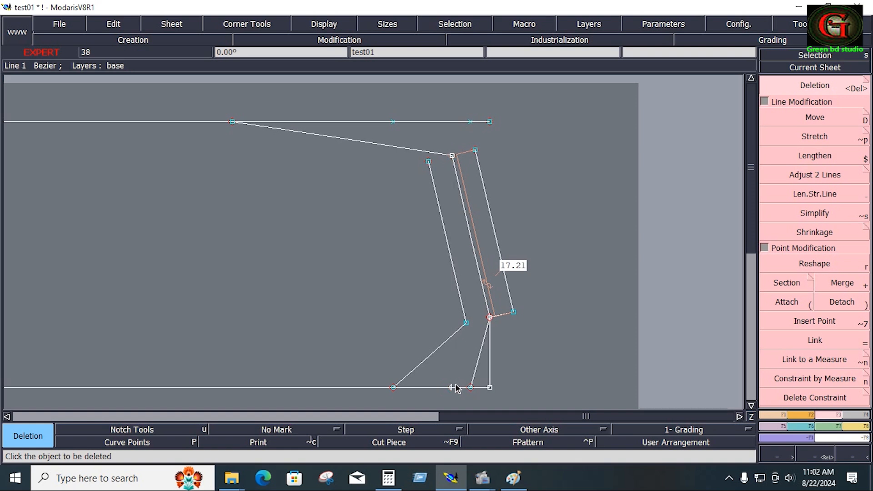
- Draw Bezier lines from the front shoulder's outer end to the underarm point and between the middle and rear shoulder lines' outer ends
{"action": "key", "text": "b"}
{"action": "left_click", "coordinate": [429, 161]}
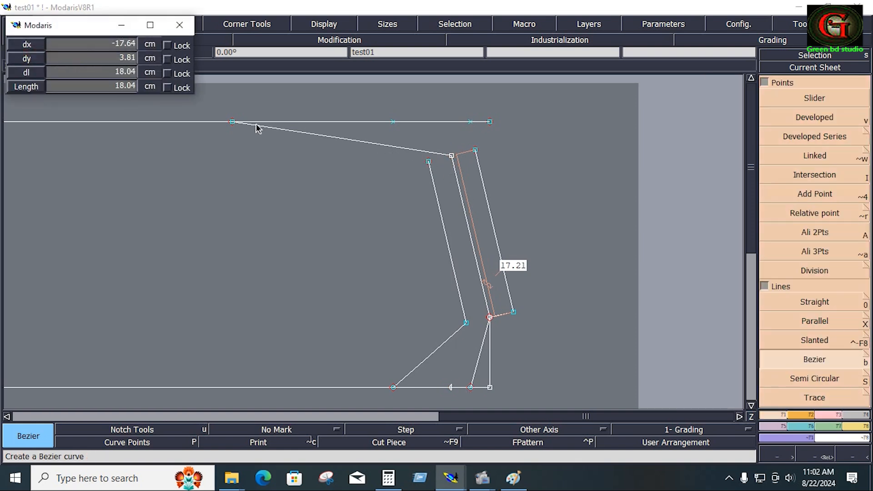
{"action": "left_click", "coordinate": [232, 122]}
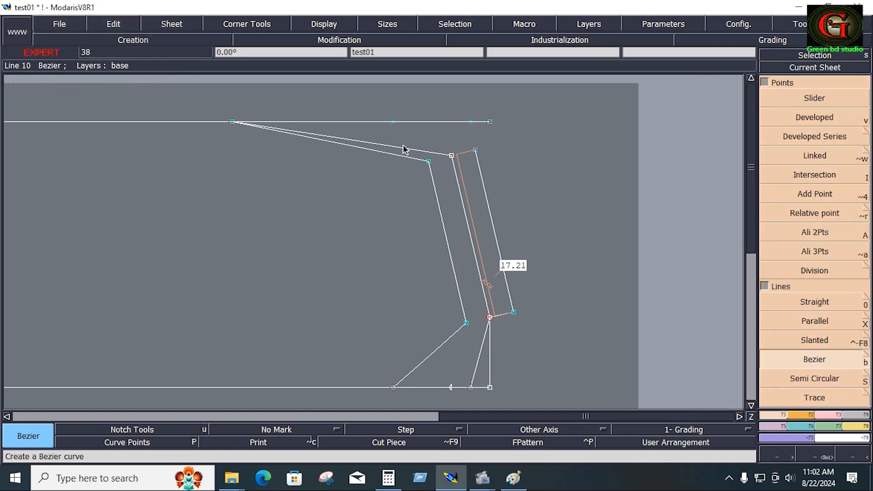
{"action": "left_click", "coordinate": [452, 156]}
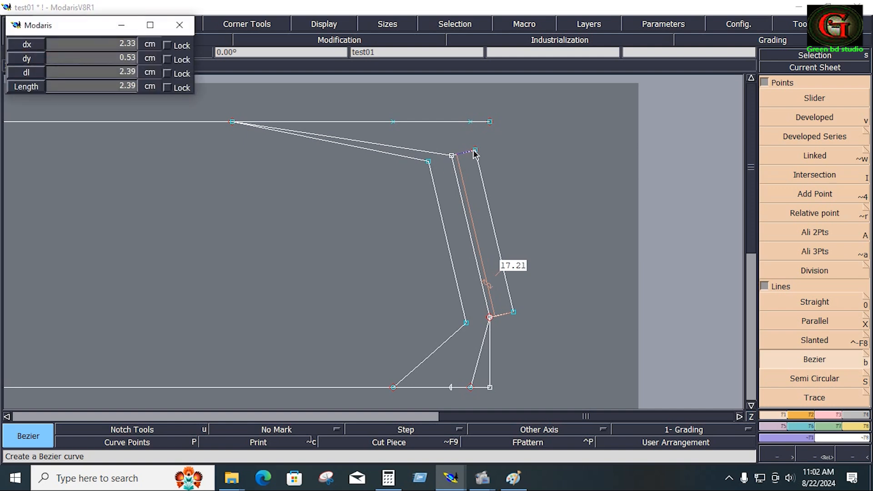
{"action": "left_click", "coordinate": [474, 151]}
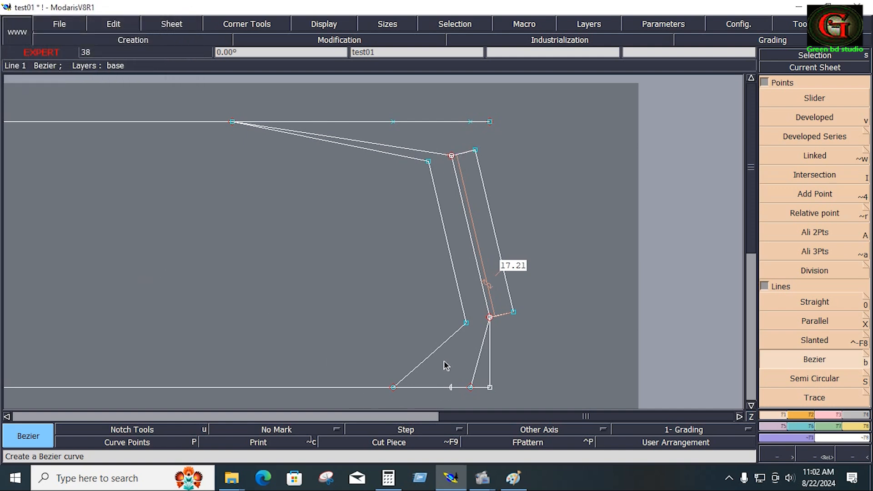
- Reshape the slanted front neckline into a concave curve, nearly perpendicular to the centre line and nearly horizontal at the shoulder
{"action": "key", "text": "Return"}
{"action": "left_click_drag", "start_coordinate": [370, 285], "coordinate": [534, 405]}
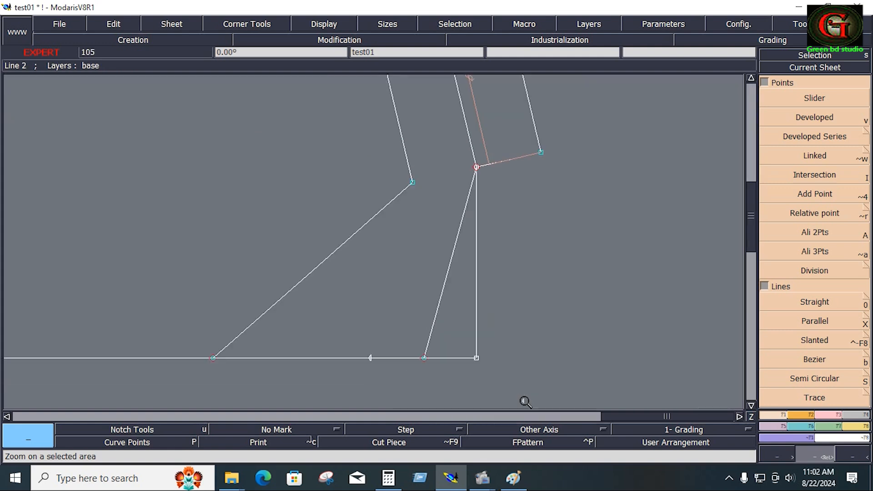
{"action": "key", "text": "shift+s"}
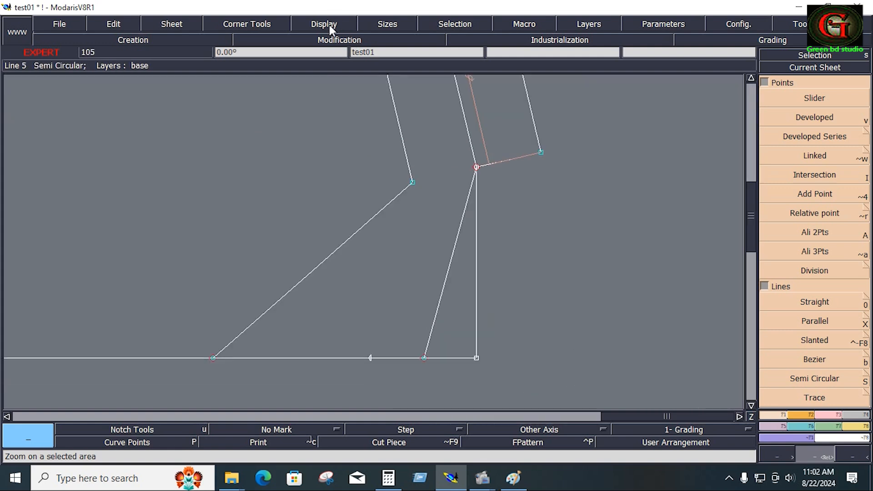
{"action": "left_click", "coordinate": [329, 26]}
{"action": "left_click", "coordinate": [331, 281]}
{"action": "key", "text": "b"}
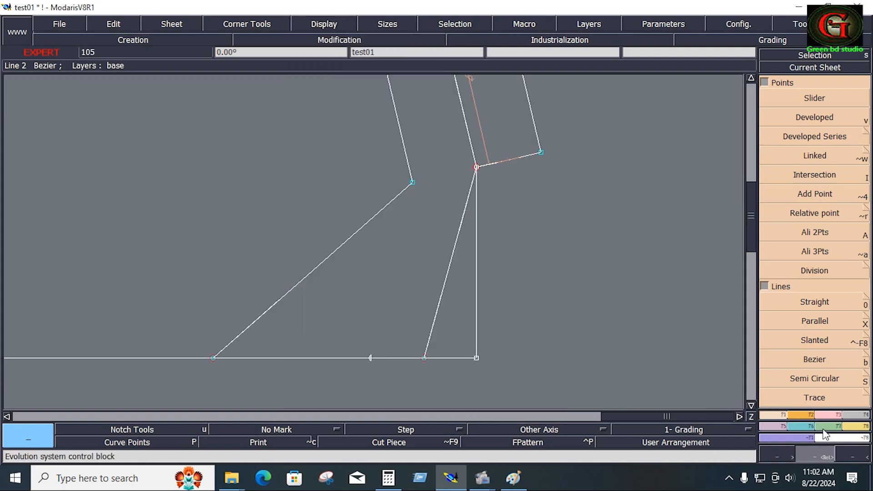
{"action": "left_click", "coordinate": [830, 416]}
{"action": "left_click", "coordinate": [818, 264]}
{"action": "left_click", "coordinate": [213, 358]}
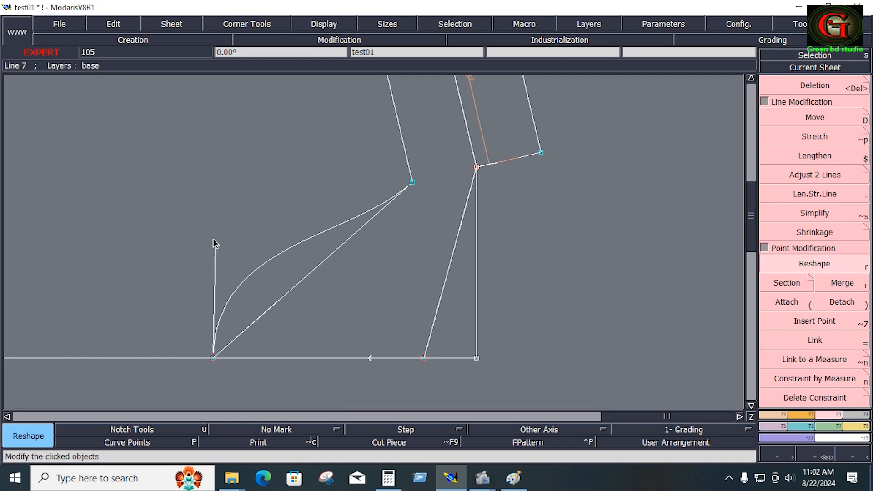
{"action": "left_click", "coordinate": [203, 204]}
{"action": "left_click", "coordinate": [347, 240]}
{"action": "left_click", "coordinate": [364, 185]}
- Refine the front neckline curve by leaning its centre-line tangent slightly inward and lengthening its shoulder tangent
{"action": "left_click", "coordinate": [202, 204]}
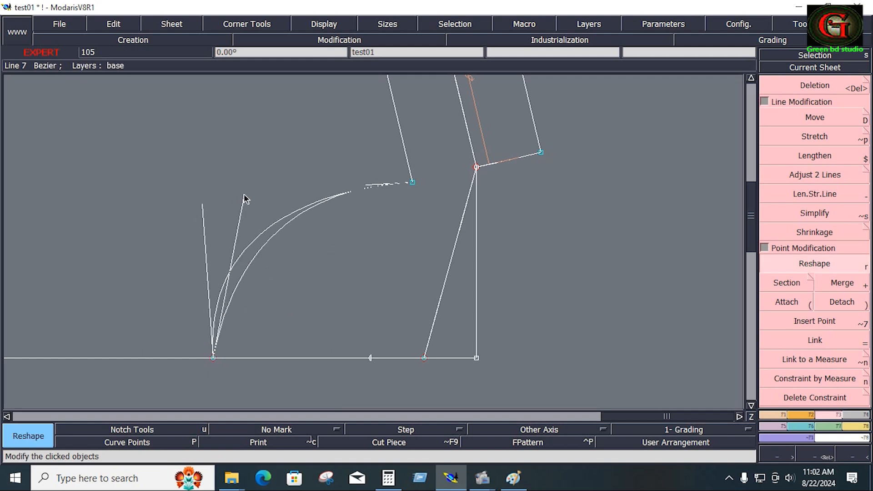
{"action": "left_click", "coordinate": [214, 203]}
{"action": "left_click", "coordinate": [365, 185]}
{"action": "left_click", "coordinate": [353, 186]}
{"action": "left_click", "coordinate": [213, 203]}
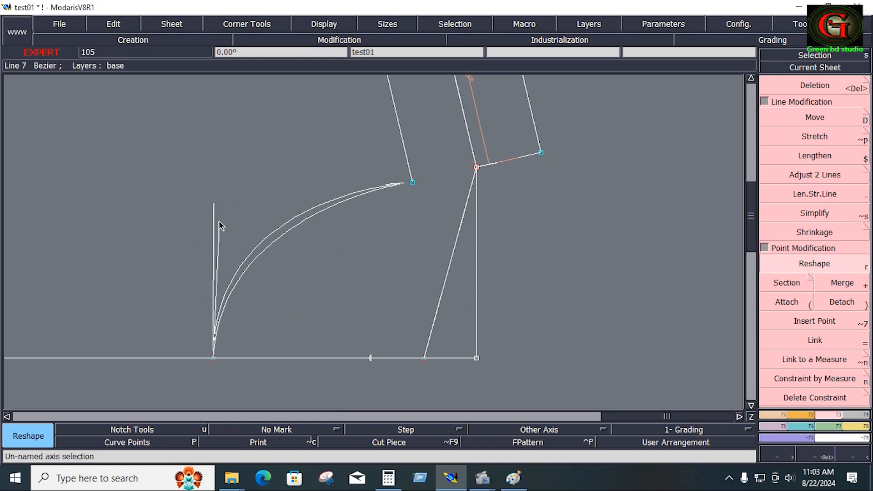
{"action": "left_click", "coordinate": [219, 221]}
{"action": "left_click", "coordinate": [352, 186]}
{"action": "left_click", "coordinate": [345, 187]}
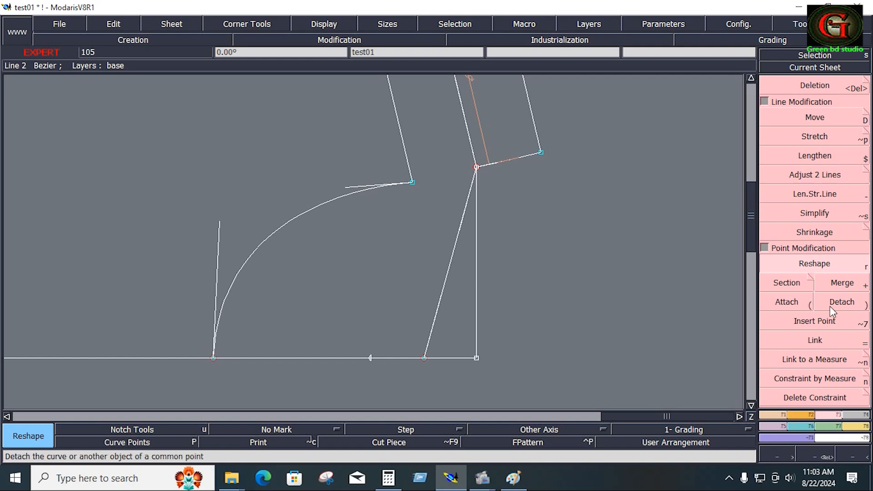
- Reshape the back neckline into a curve that leaves the centre line vertically and bends into the shoulder point
{"action": "left_click_drag", "start_coordinate": [458, 232], "coordinate": [413, 182]}
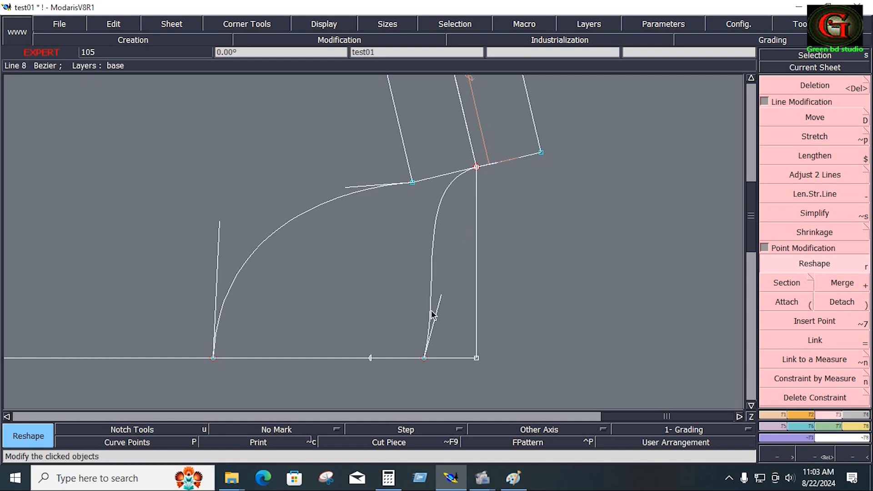
{"action": "left_click_drag", "start_coordinate": [440, 296], "coordinate": [429, 187]}
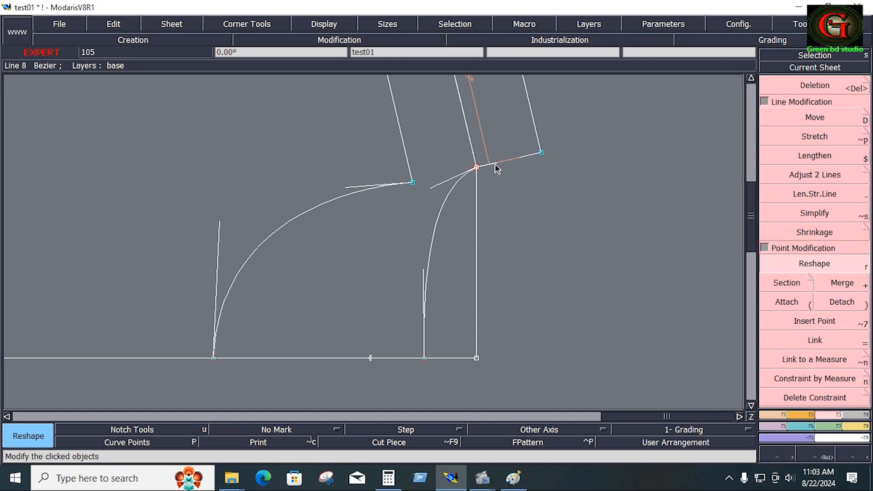
{"action": "key", "text": "Delete"}
{"action": "key", "text": "Home"}
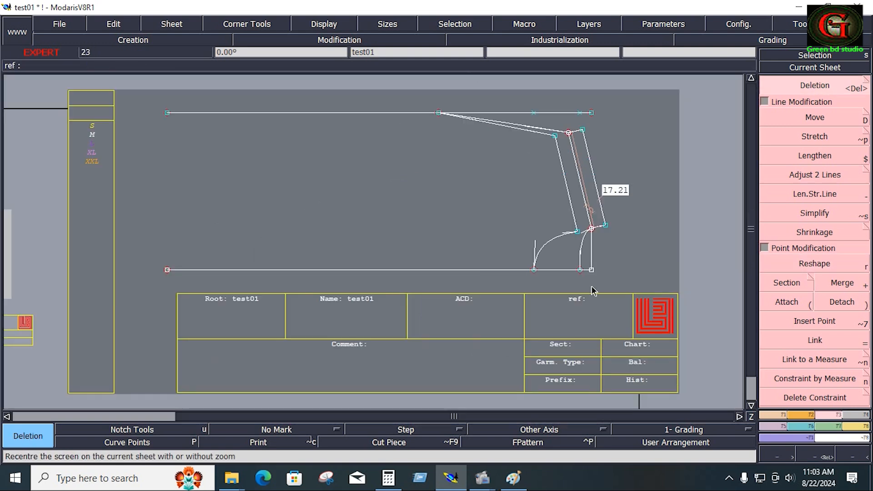
- Reshape the straight front armhole line into a hollow curve using its underarm and shoulder tangents
{"action": "key", "text": "z"}
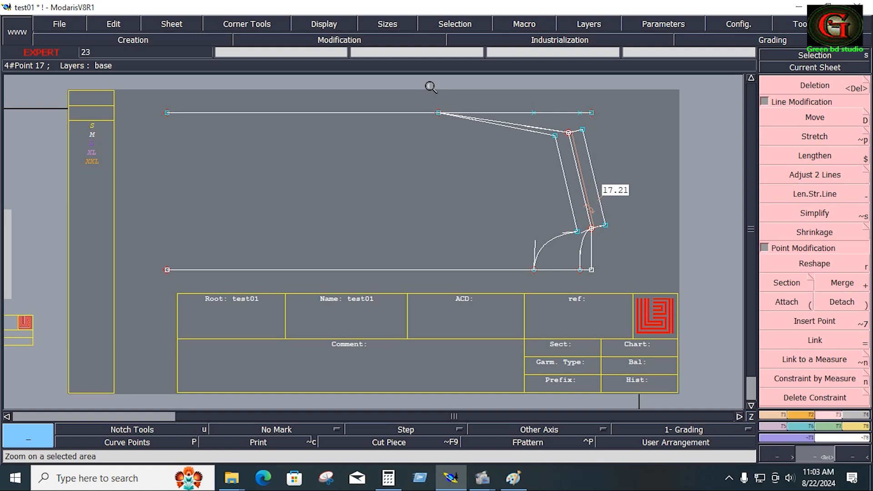
{"action": "left_click_drag", "start_coordinate": [429, 87], "coordinate": [623, 163]}
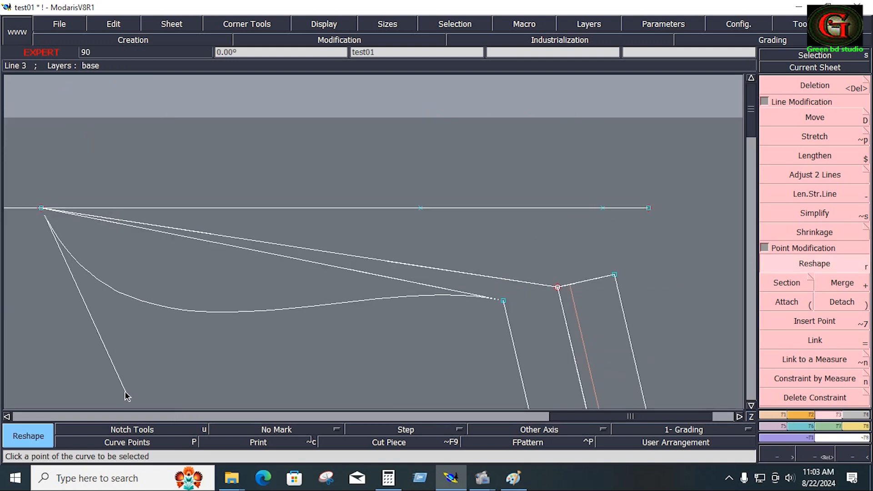
{"action": "left_click", "coordinate": [125, 392]}
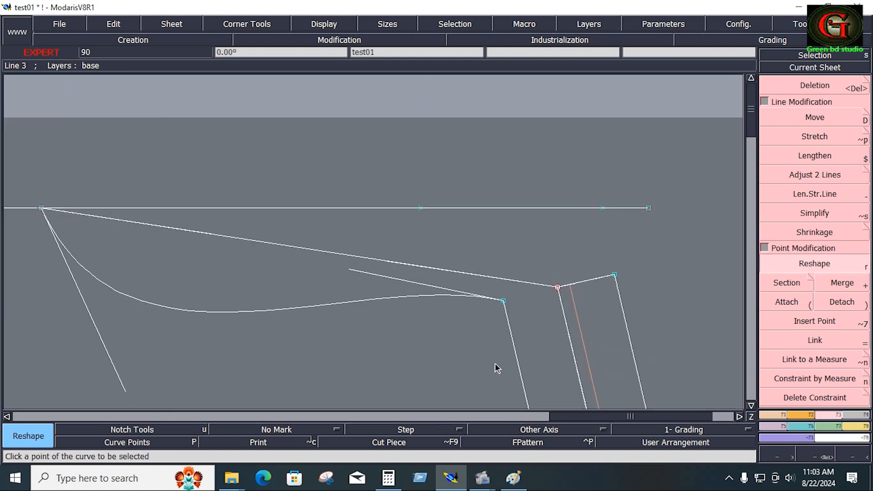
{"action": "left_click", "coordinate": [362, 276]}
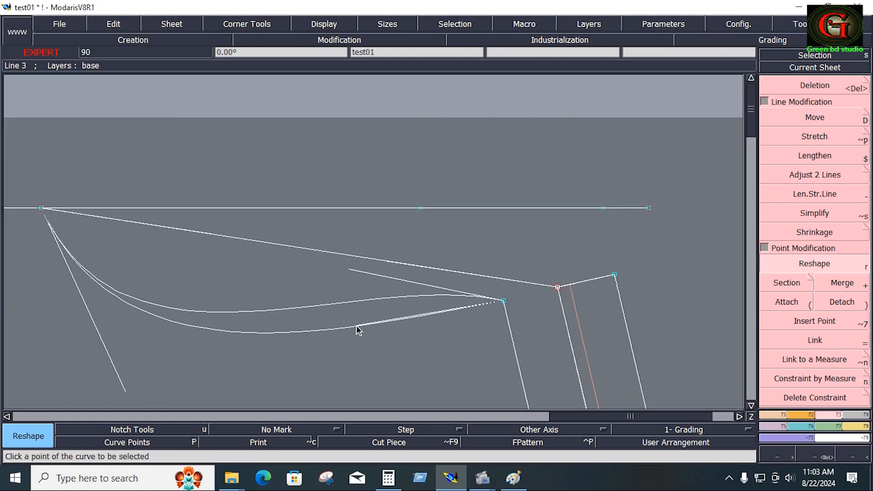
{"action": "left_click", "coordinate": [354, 316]}
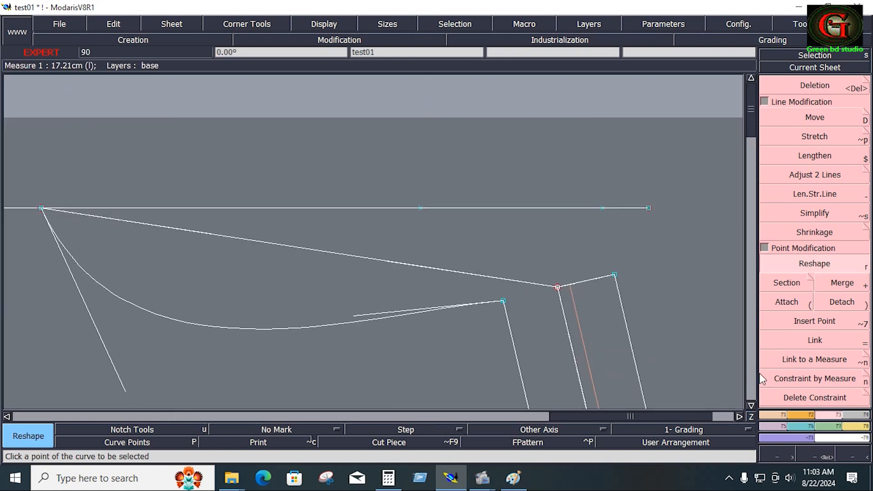
- Create a parallel of the front shoulder line midway along the armhole as a guide for its curve
{"action": "key", "text": "shift+x"}
{"action": "left_click", "coordinate": [513, 349]}
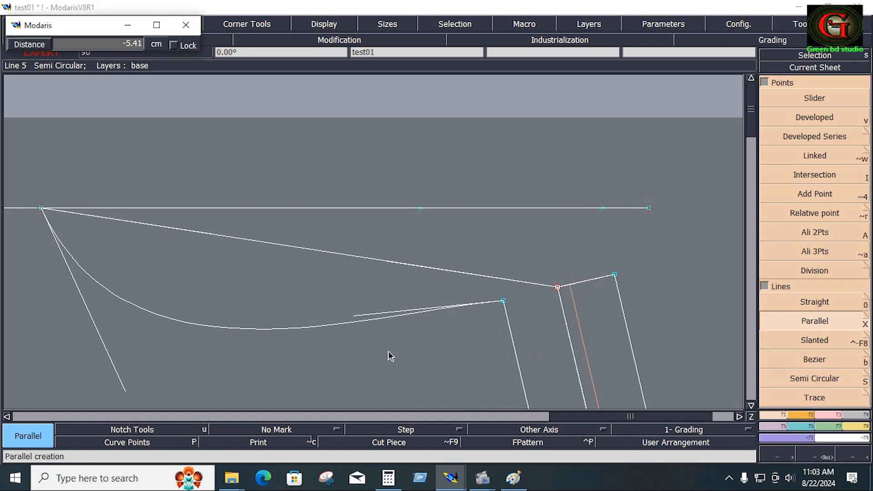
{"action": "left_click", "coordinate": [305, 349]}
- Deepen the front armhole curve toward the upper end of the parallel guide line by adjusting both of its tangents
{"action": "key", "text": "r"}
{"action": "left_click", "coordinate": [354, 315]}
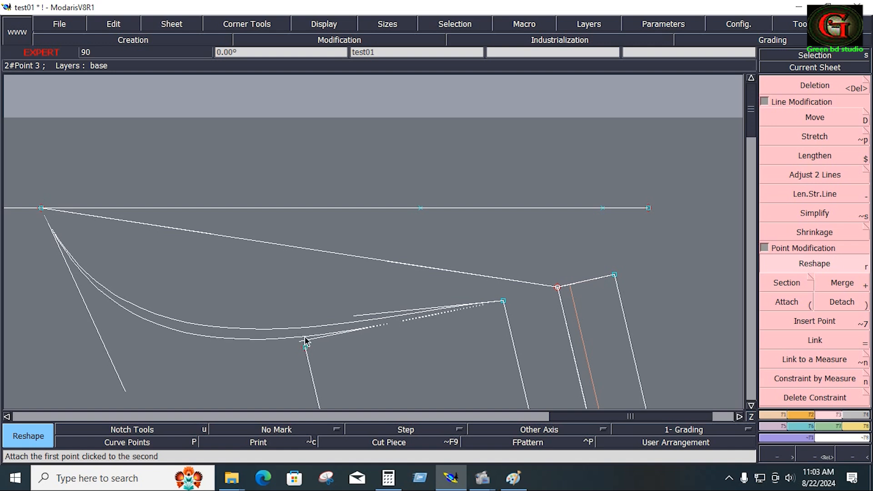
{"action": "left_click", "coordinate": [301, 342]}
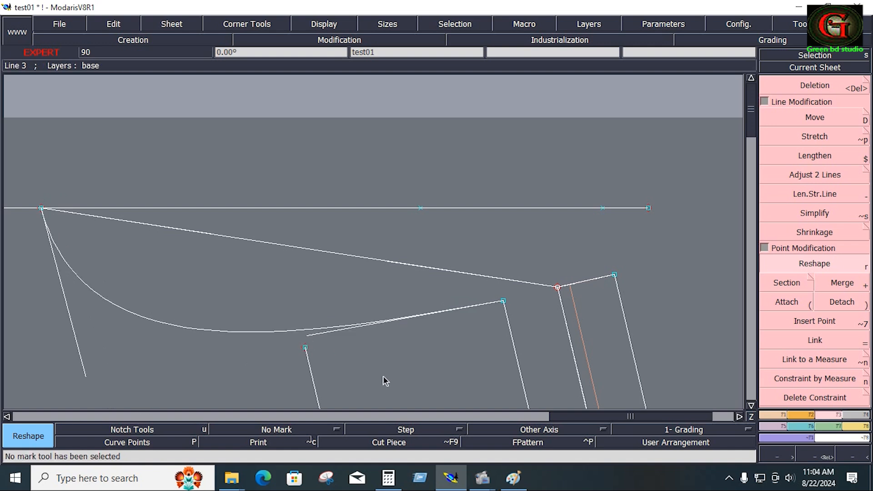
{"action": "left_click", "coordinate": [346, 366]}
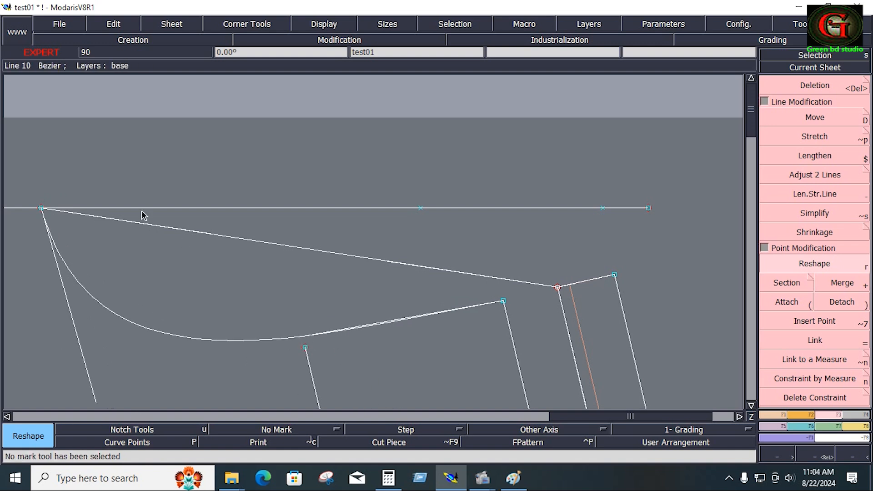
- Reshape the back armhole line into a curve and add a length measure between the front and back armhole curves
{"action": "left_click", "coordinate": [104, 222]}
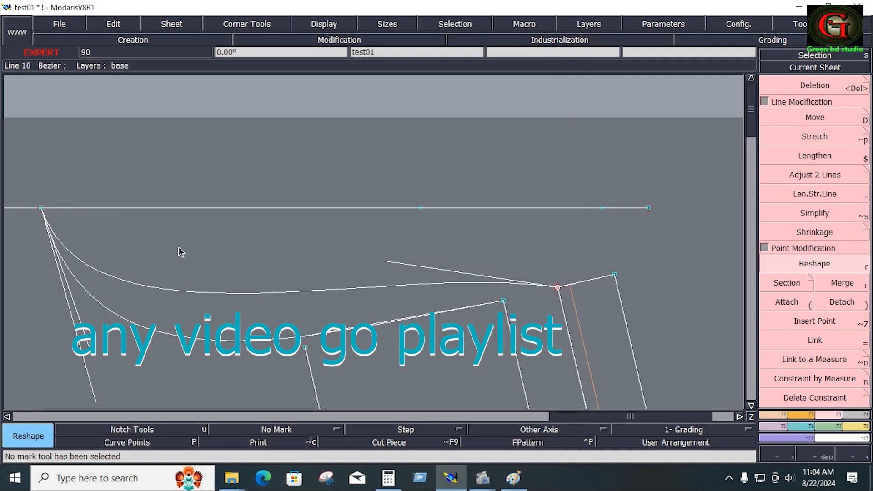
{"action": "key", "text": "shift+l"}
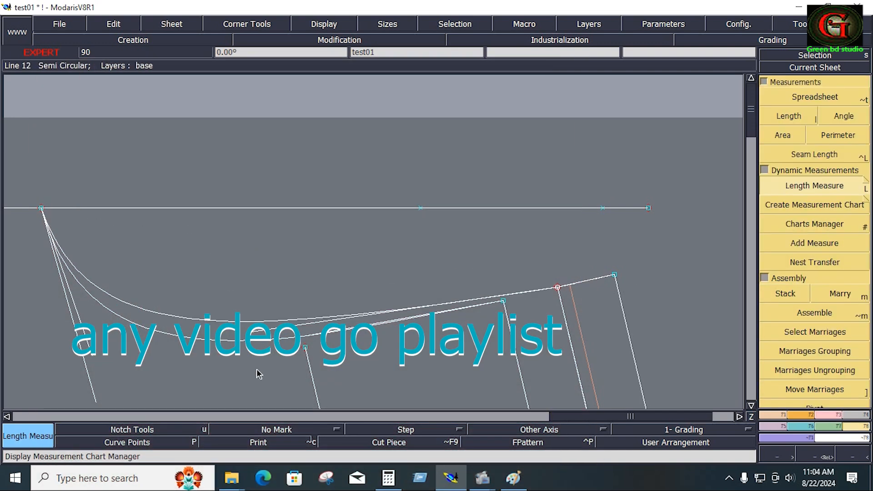
{"action": "left_click", "coordinate": [231, 340]}
{"action": "left_click", "coordinate": [231, 321]}
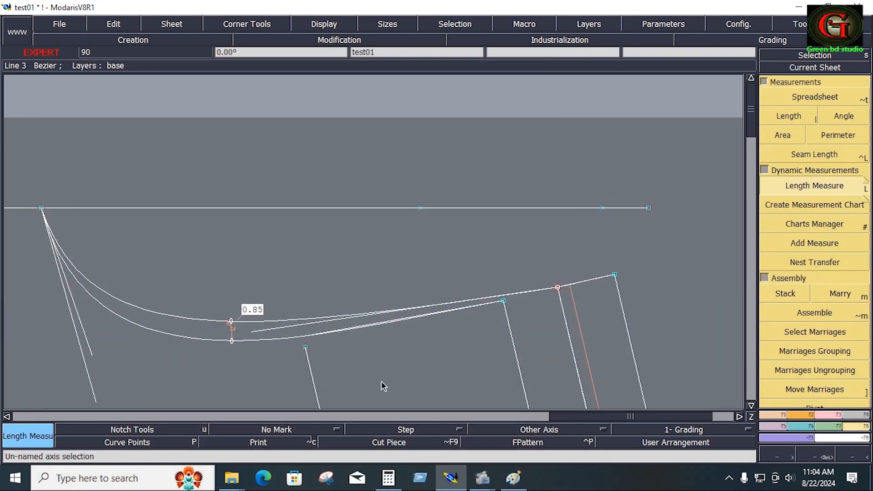
- Reshape the back armhole curve to a gap of about 0.94 cm from the front curve, undoing the last front armhole reshape
{"action": "left_click", "coordinate": [839, 415]}
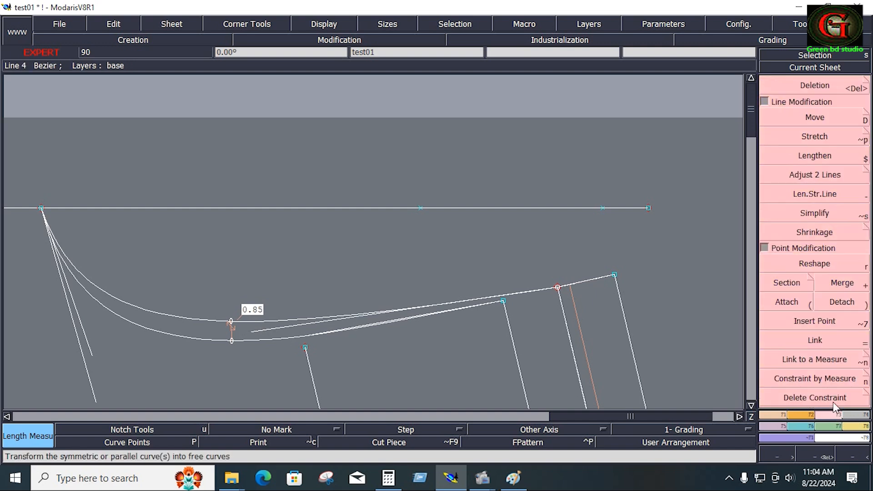
{"action": "left_click", "coordinate": [814, 263]}
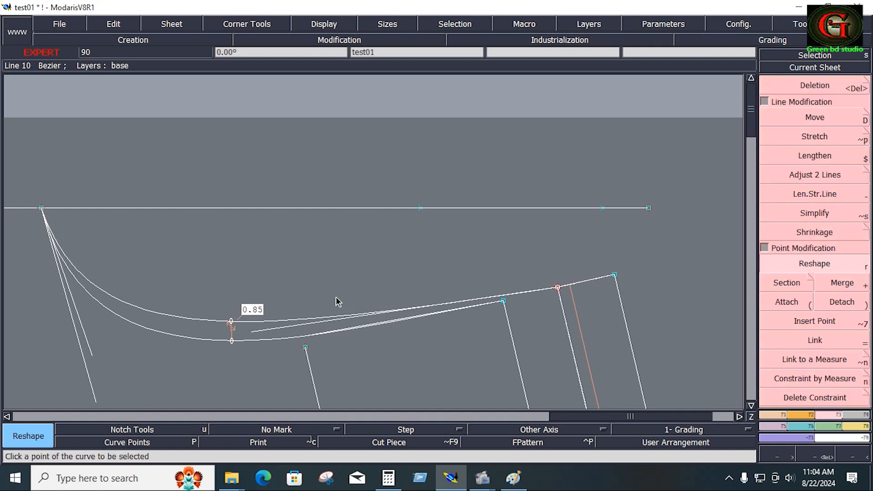
{"action": "left_click", "coordinate": [262, 329]}
{"action": "left_click", "coordinate": [253, 319]}
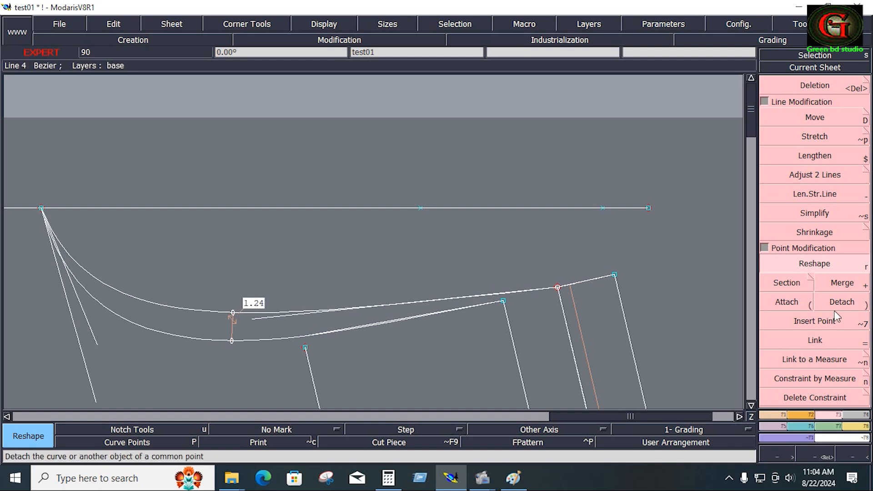
{"action": "left_click", "coordinate": [252, 319]}
{"action": "left_click", "coordinate": [422, 308]}
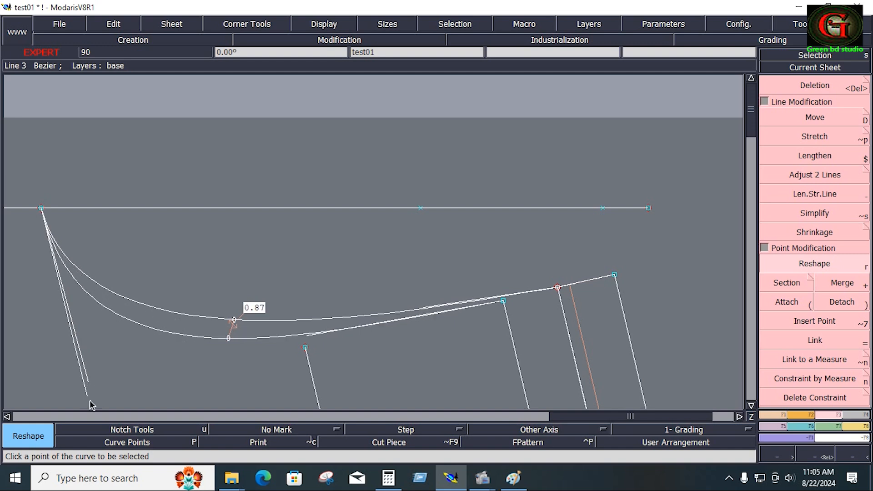
{"action": "left_click", "coordinate": [106, 383]}
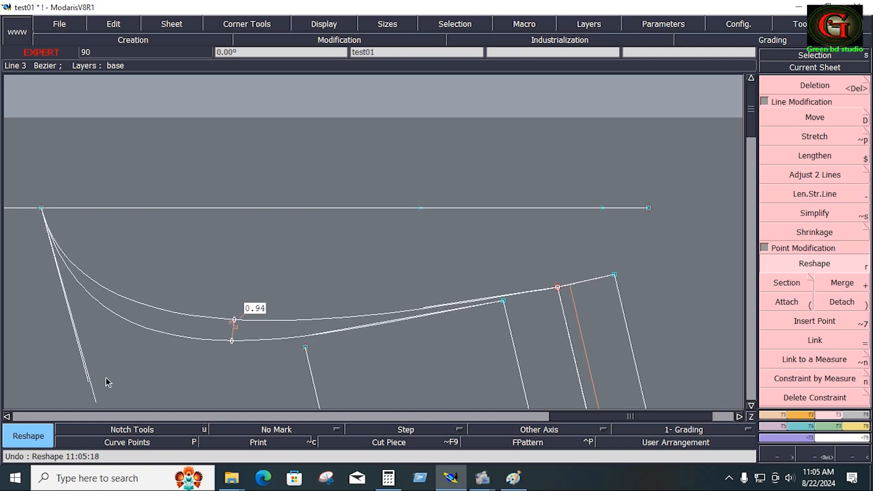
- Reshape the back armhole curve through its tangents and measured point to a gap of about 1.07 cm from the front armhole
{"action": "left_click", "coordinate": [89, 381]}
{"action": "left_click", "coordinate": [66, 373]}
{"action": "left_click", "coordinate": [225, 317]}
{"action": "left_click", "coordinate": [232, 320]}
{"action": "left_click", "coordinate": [431, 307]}
{"action": "left_click", "coordinate": [395, 306]}
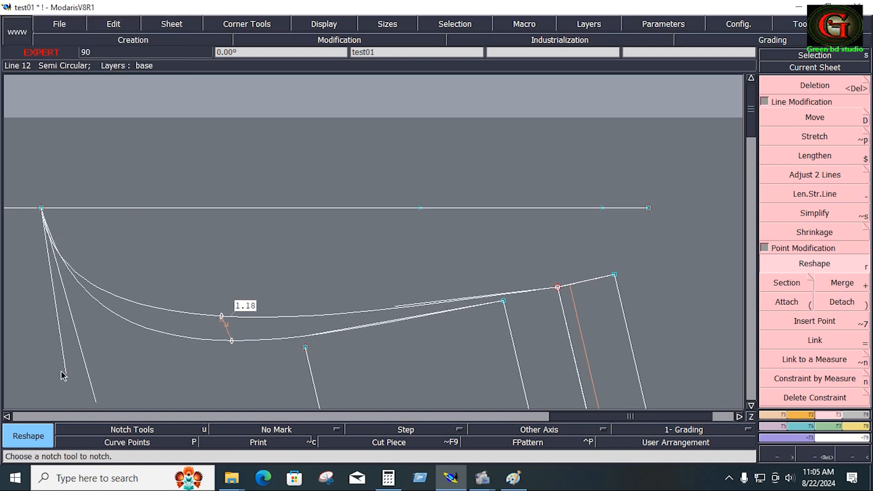
{"action": "left_click", "coordinate": [66, 374]}
{"action": "left_click", "coordinate": [84, 363]}
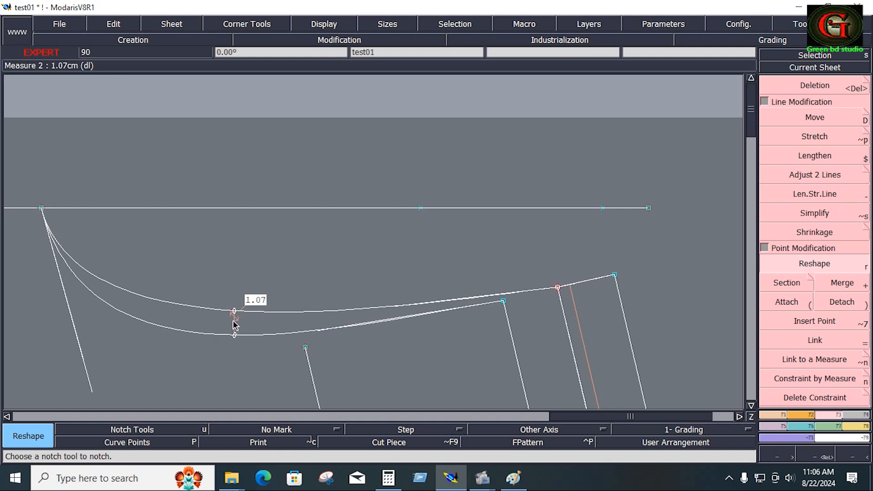
- Delete the gap measure between the armhole curves and insert a point on each curve where it was attached
{"action": "key", "text": "Delete"}
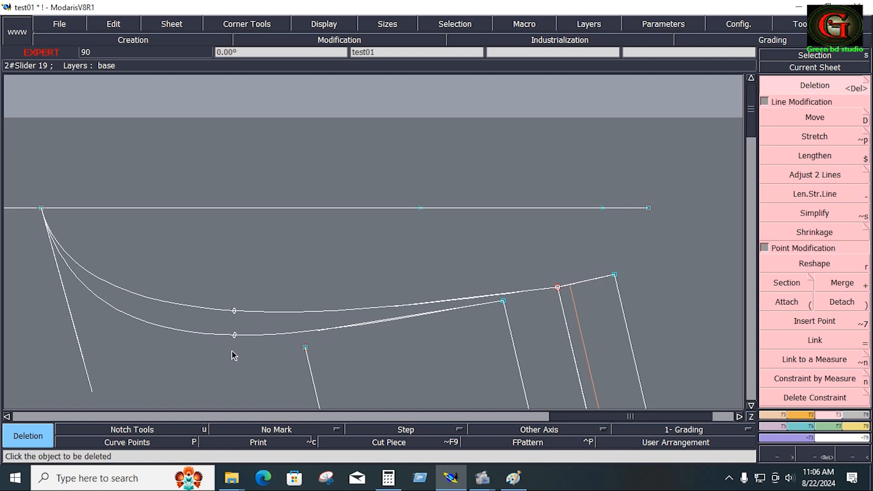
{"action": "key", "text": "alt+7"}
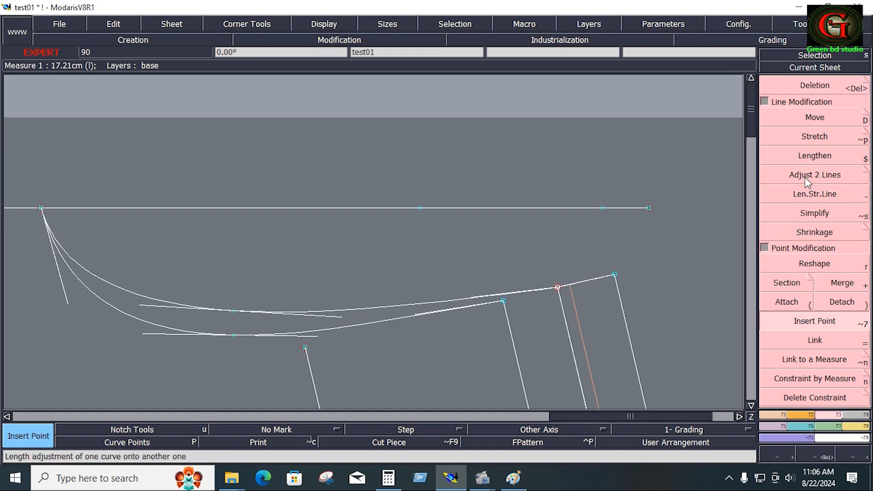
{"action": "left_click", "coordinate": [804, 176]}
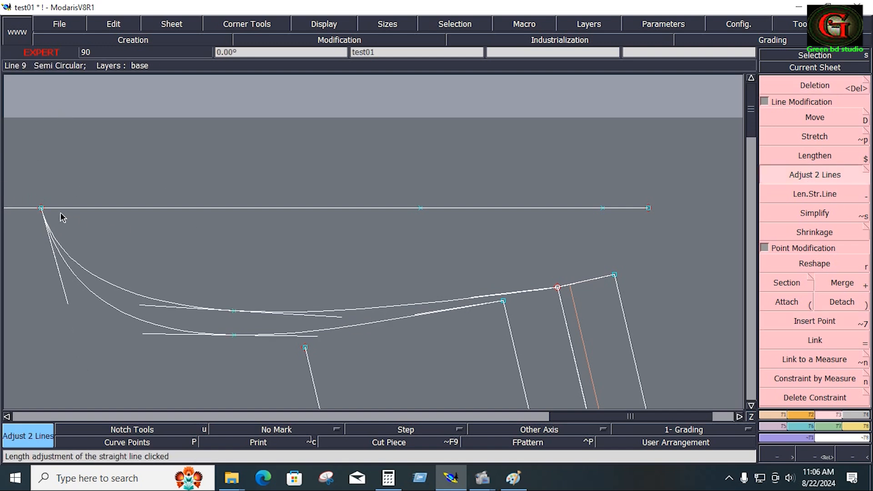
{"action": "left_click", "coordinate": [51, 235]}
- Delete the shoulder length measure, the parallel guide line and the straight construction line beside the back neckline with its end point
{"action": "key", "text": "Home"}
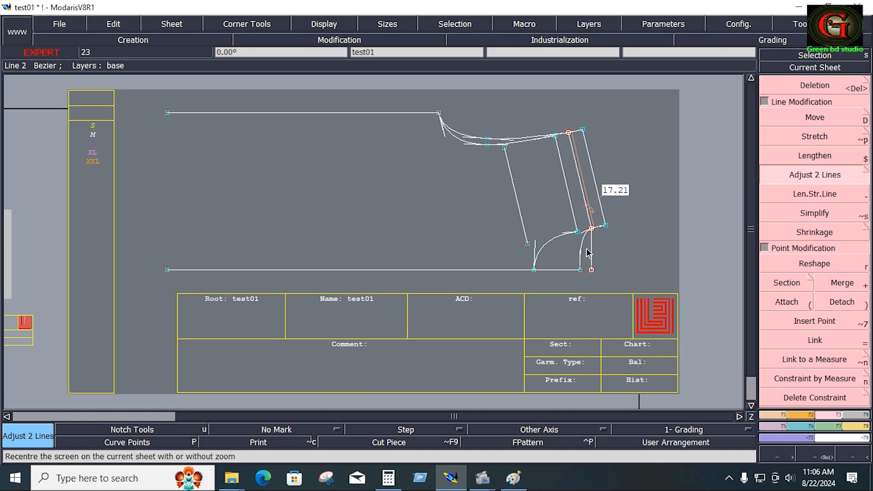
{"action": "key", "text": "Delete"}
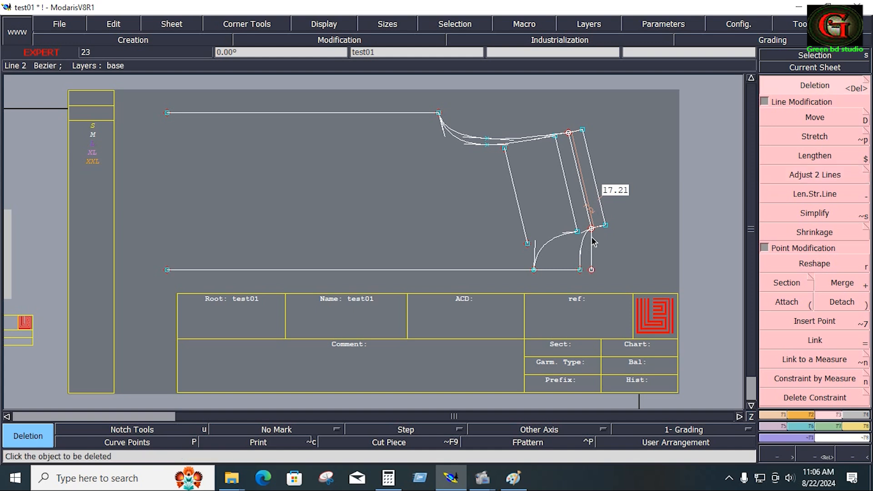
{"action": "left_click", "coordinate": [592, 248]}
{"action": "left_click", "coordinate": [591, 269]}
{"action": "key", "text": "Return"}
- Lengthen the midpoint tangents of the armhole curves and mirror the front neckline and front armhole across the middle shoulder line
{"action": "left_click_drag", "start_coordinate": [424, 94], "coordinate": [615, 280]}
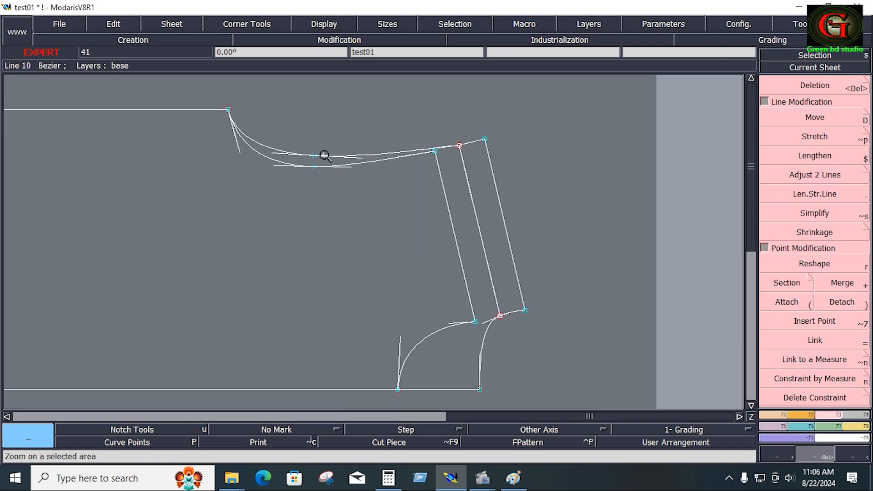
{"action": "key", "text": "r"}
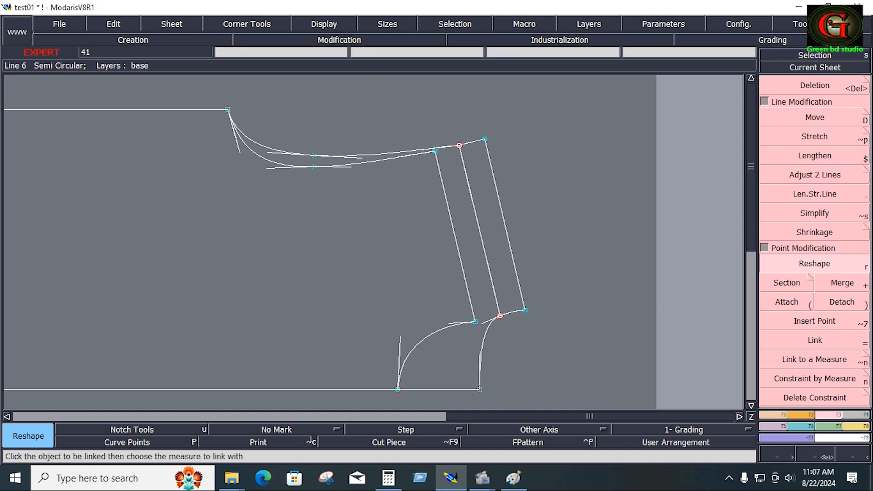
{"action": "left_click", "coordinate": [775, 416]}
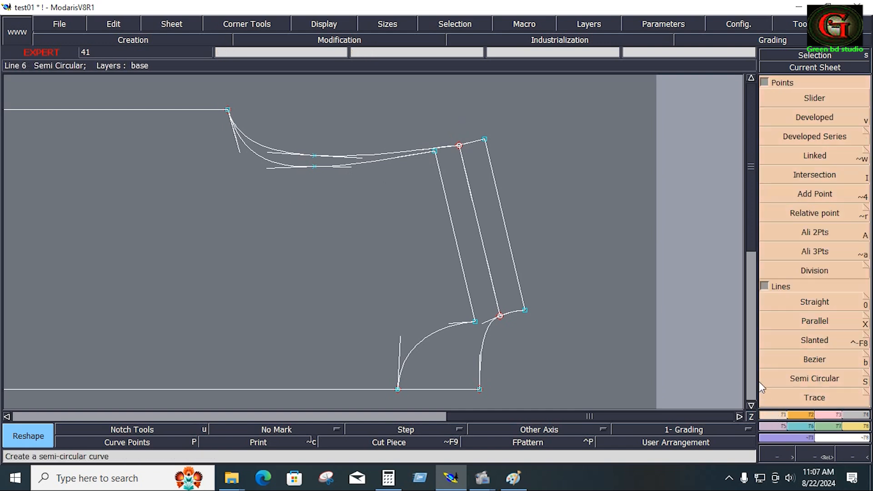
{"action": "left_click", "coordinate": [763, 82]}
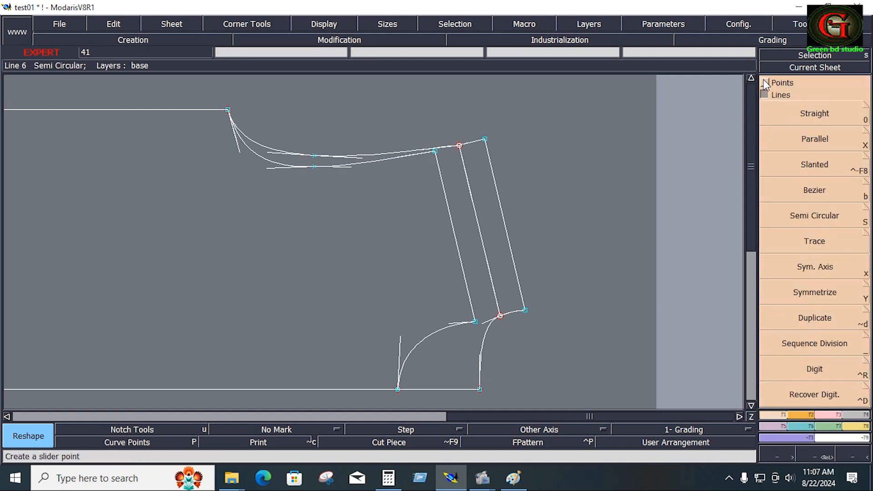
{"action": "left_click", "coordinate": [794, 266]}
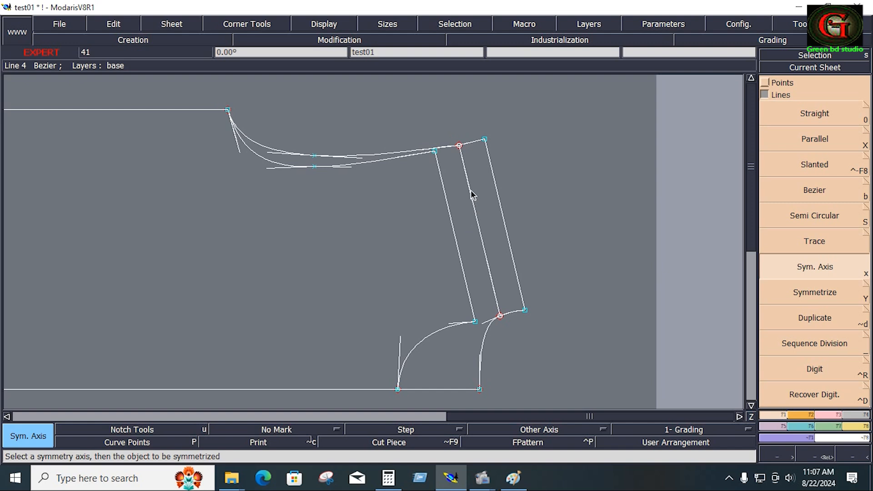
{"action": "left_click_drag", "start_coordinate": [471, 191], "coordinate": [489, 271]}
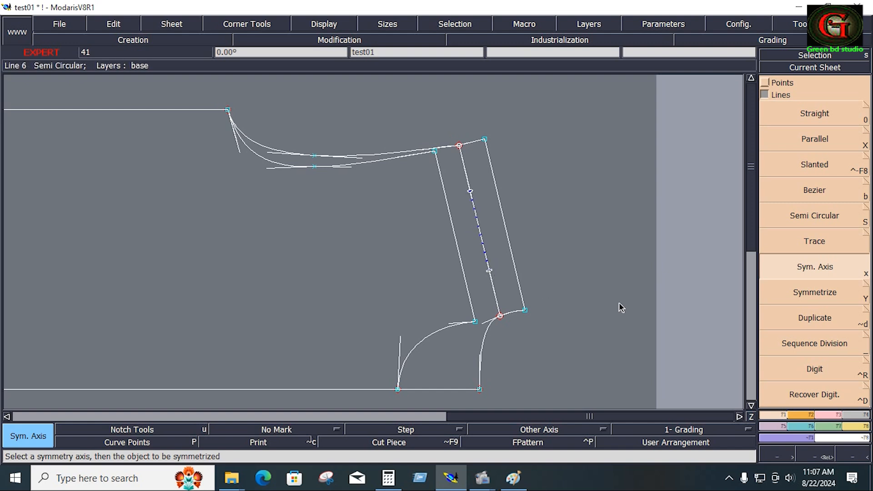
{"action": "left_click", "coordinate": [826, 299]}
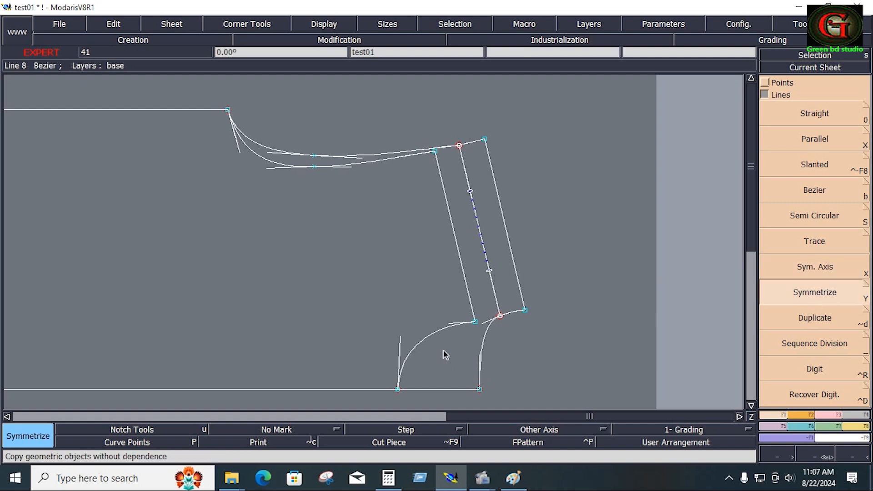
{"action": "left_click", "coordinate": [436, 333]}
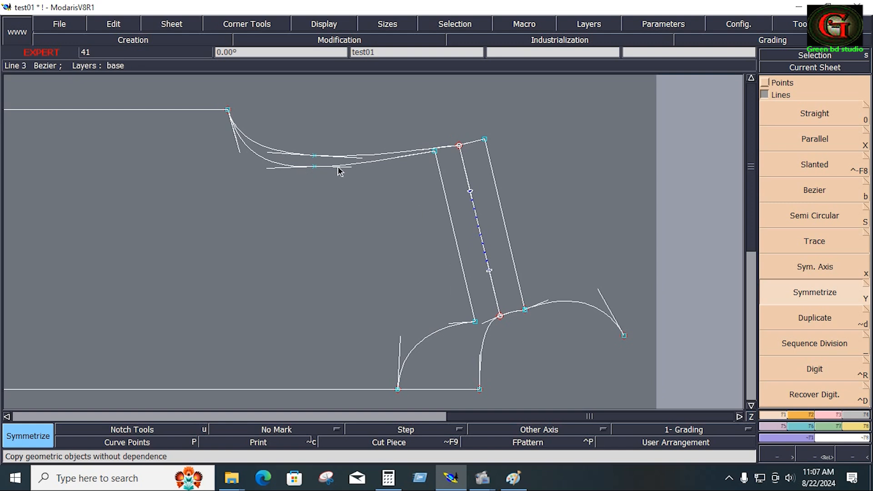
{"action": "left_click", "coordinate": [368, 168]}
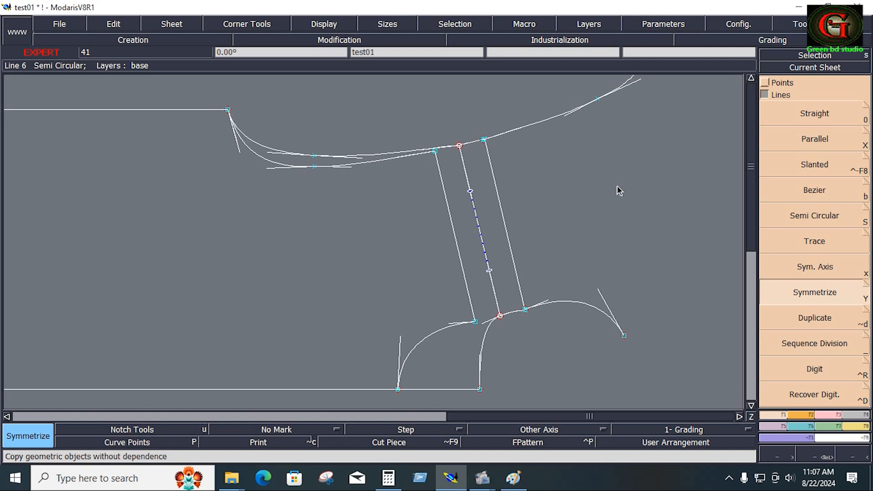
- Move the neck end of the middle shoulder line by dx 0.00 and dy -.05 cm, nudge it slightly lower, and flatten the front neckline's tangents
{"action": "key", "text": "Home"}
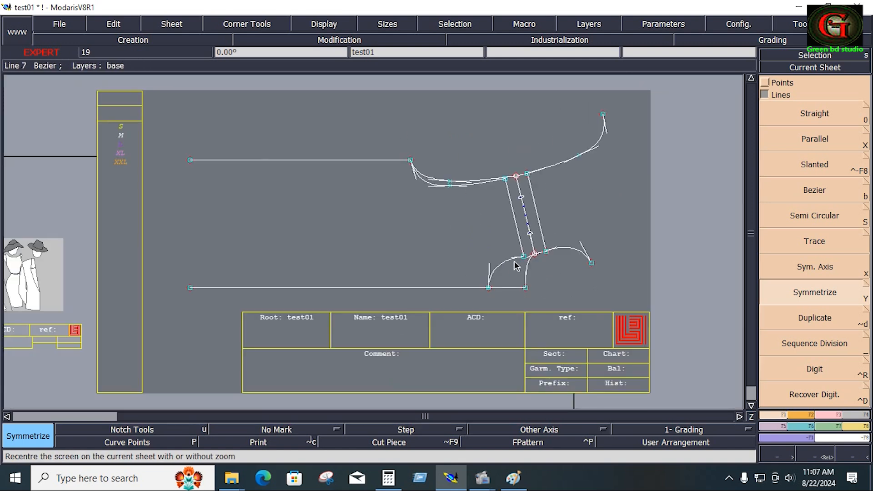
{"action": "key", "text": "Return"}
{"action": "left_click_drag", "start_coordinate": [475, 240], "coordinate": [593, 296]}
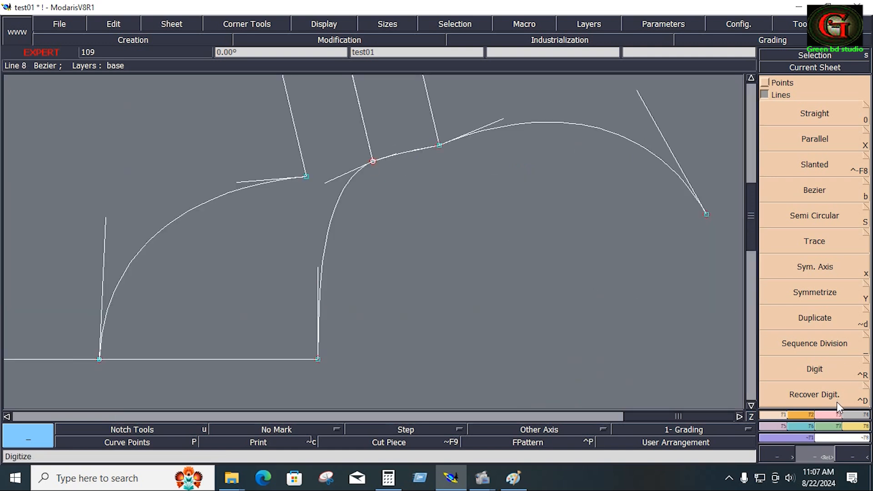
{"action": "key", "text": "r"}
{"action": "left_click", "coordinate": [373, 161]}
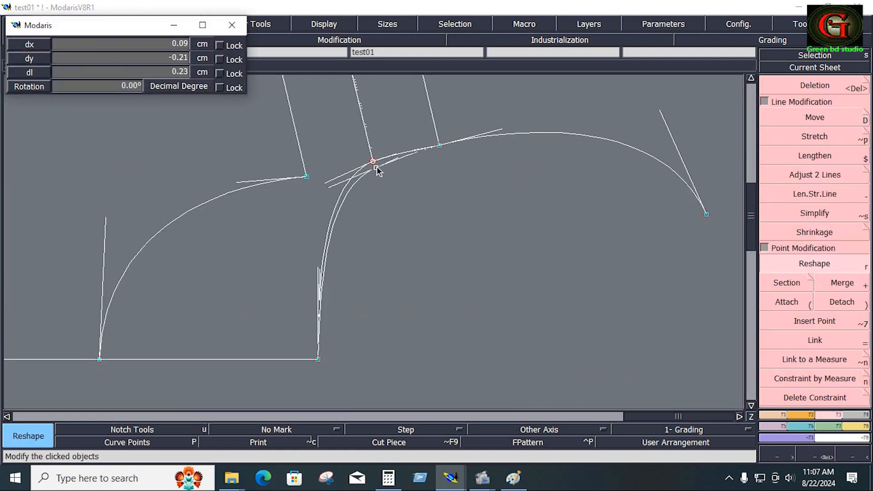
{"action": "key", "text": "Down"}
{"action": "key", "text": "Down"}
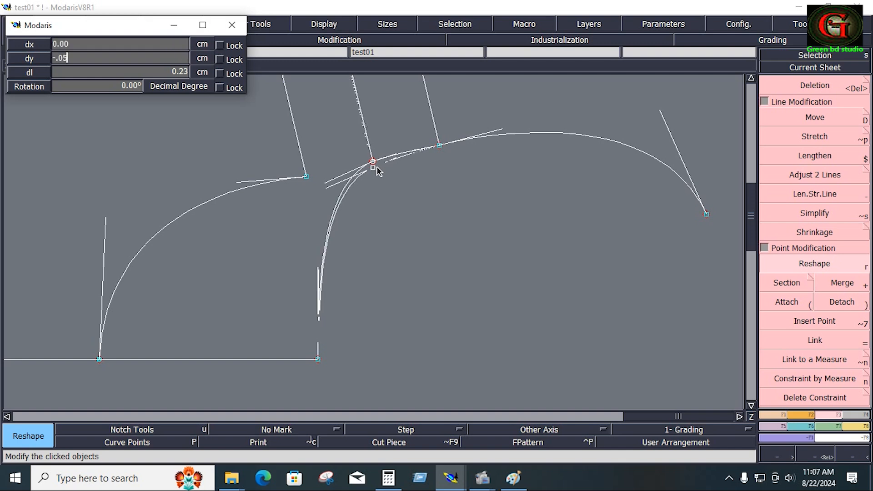
{"action": "key", "text": "Return"}
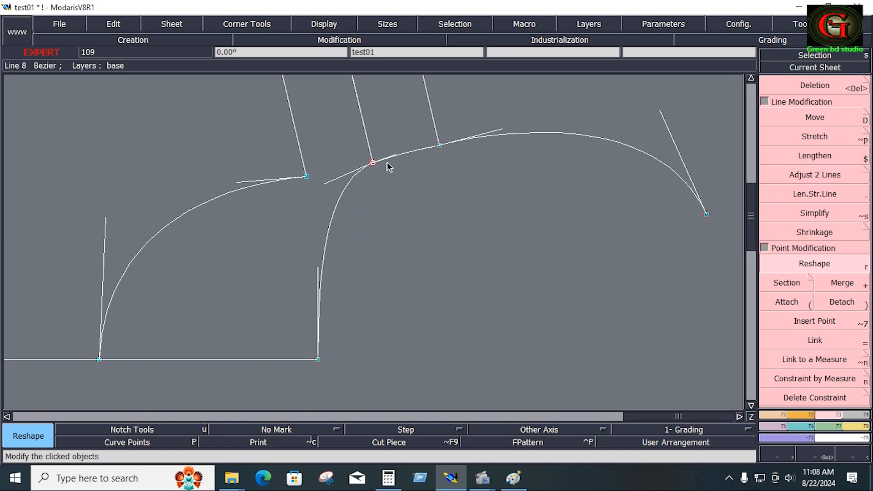
{"action": "left_click", "coordinate": [601, 143]}
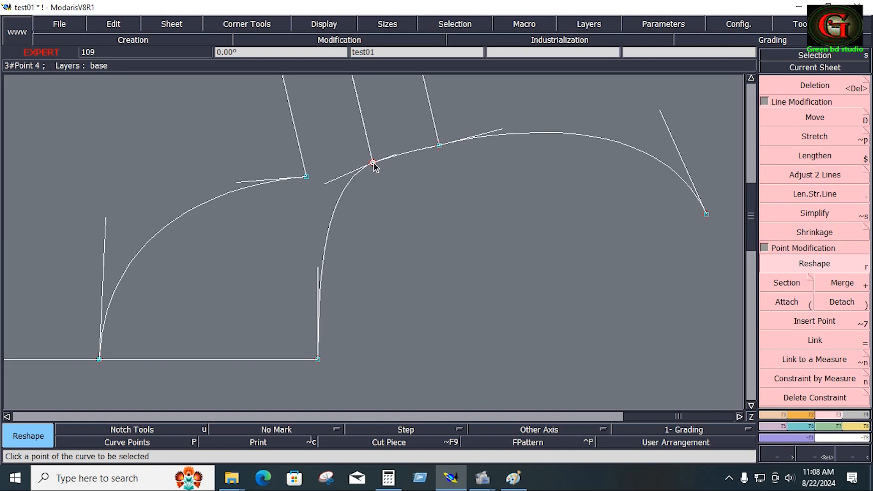
{"action": "left_click_drag", "start_coordinate": [374, 165], "coordinate": [374, 167]}
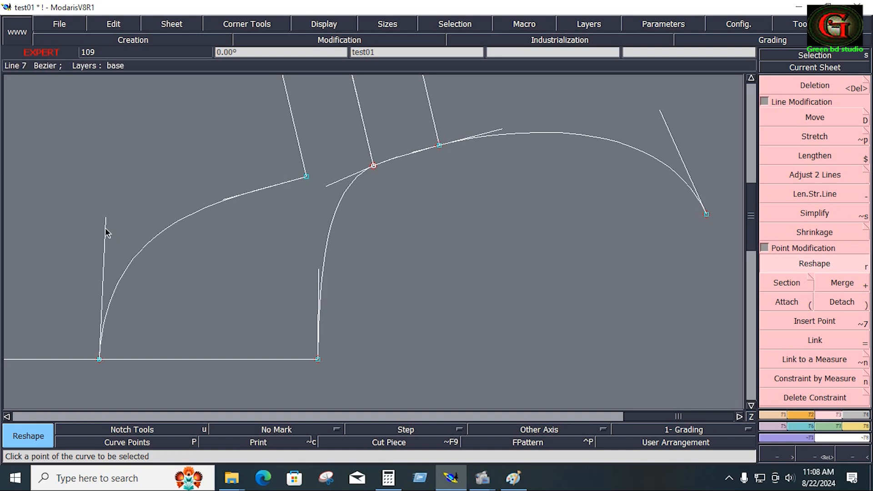
{"action": "left_click_drag", "start_coordinate": [105, 228], "coordinate": [110, 231]}
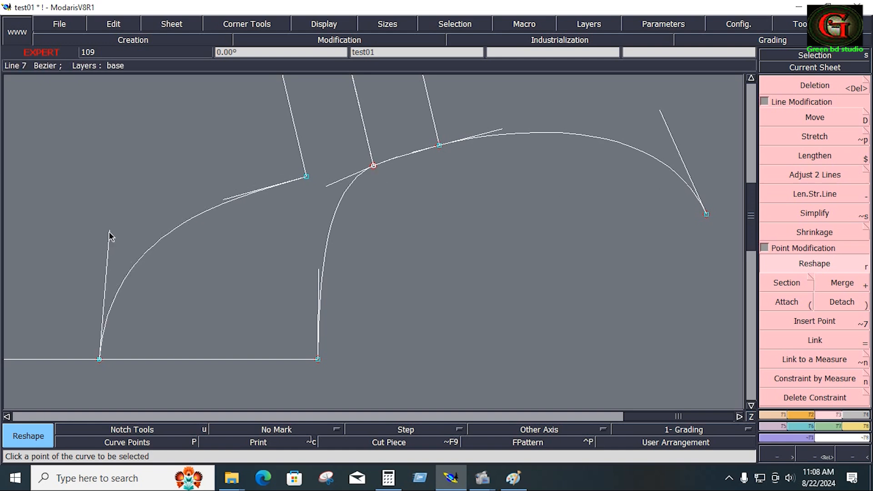
- Replace the mirrored neckline copy with a new mirror of the reshaped front neckline across the middle shoulder line
{"action": "key", "text": "Delete"}
{"action": "left_click", "coordinate": [561, 134]}
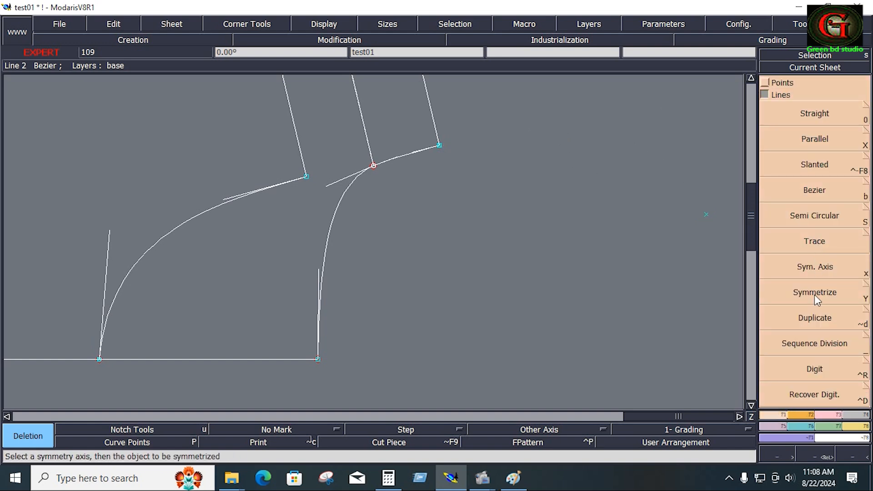
{"action": "left_click", "coordinate": [814, 295]}
{"action": "left_click", "coordinate": [177, 231]}
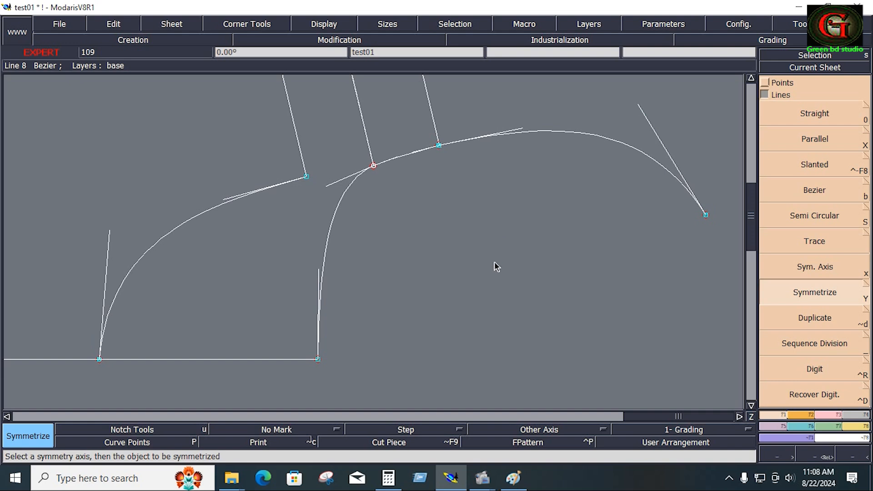
- Undo the last mirrored neckline, define a symmetry axis on the centre front line and mirror the front neckline across it
{"action": "key", "text": "ctrl+z"}
{"action": "left_click", "coordinate": [830, 273]}
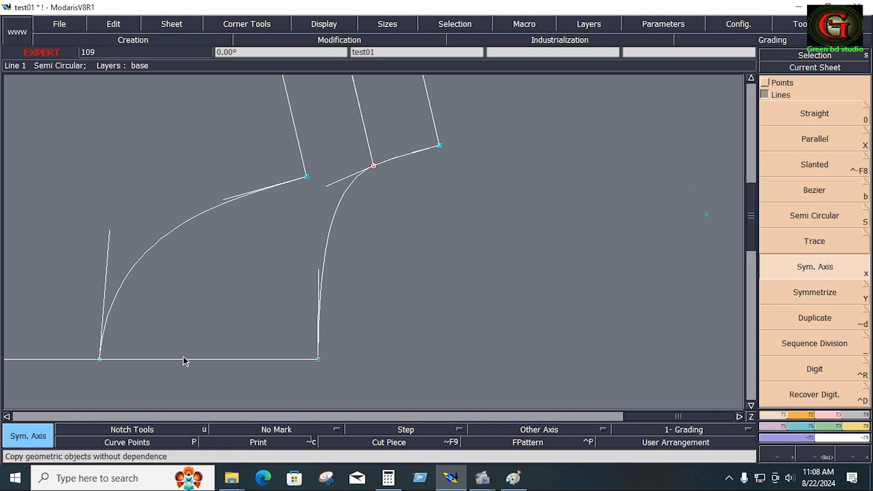
{"action": "left_click_drag", "start_coordinate": [173, 359], "coordinate": [234, 359]}
{"action": "left_click", "coordinate": [807, 296]}
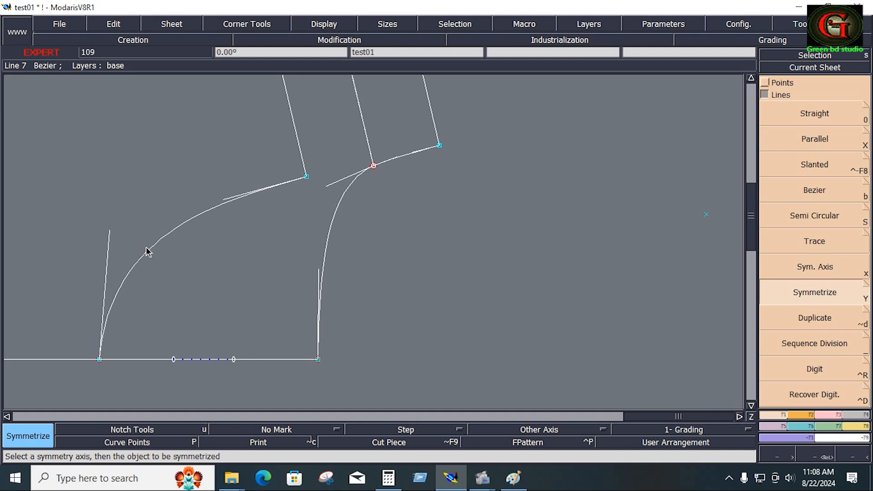
{"action": "left_click", "coordinate": [149, 251]}
- Delete the mirrored armhole and neckline curves and the stray point left beyond the shoulder
{"action": "key", "text": "Home"}
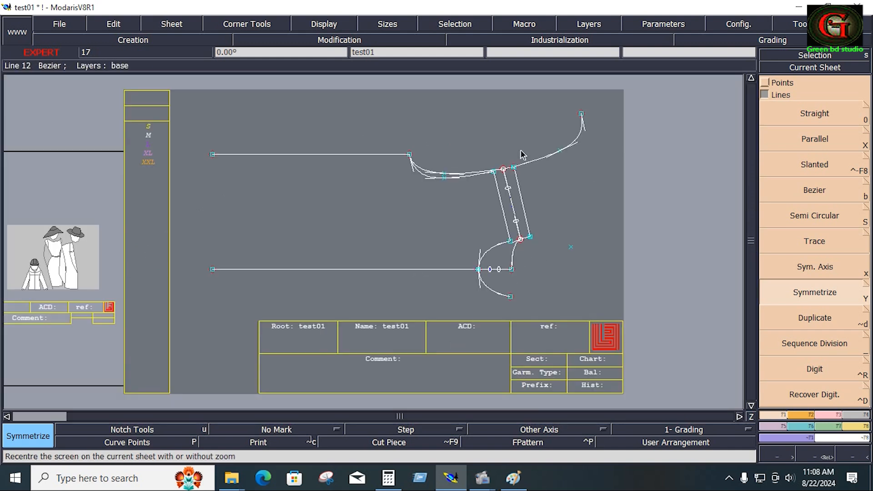
{"action": "key", "text": "Delete"}
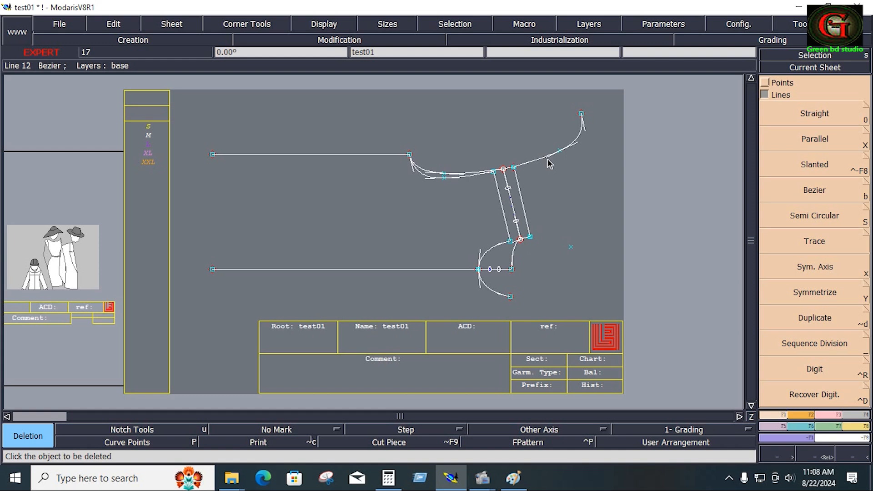
{"action": "left_click", "coordinate": [543, 160]}
{"action": "left_click", "coordinate": [571, 249]}
- Erase the symmetry axes on the shoulder and centre lines and the remaining stray points from the mirrored curves
{"action": "left_click", "coordinate": [589, 23]}
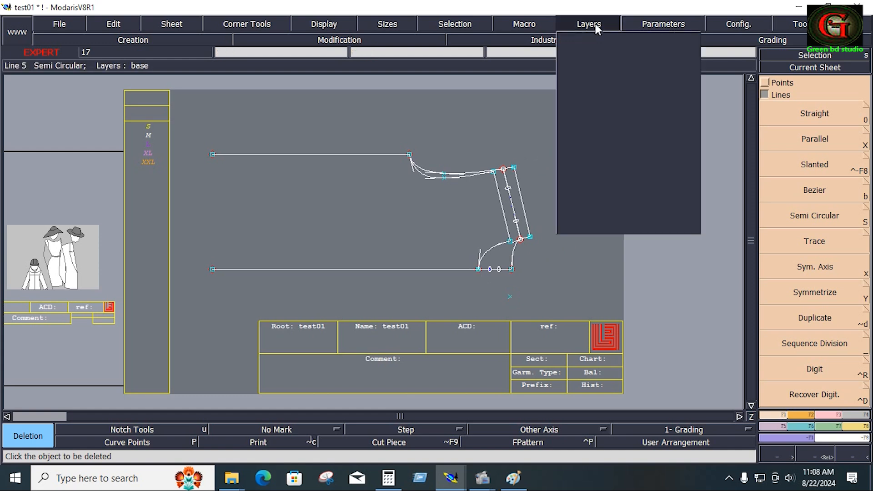
{"action": "left_click", "coordinate": [588, 99]}
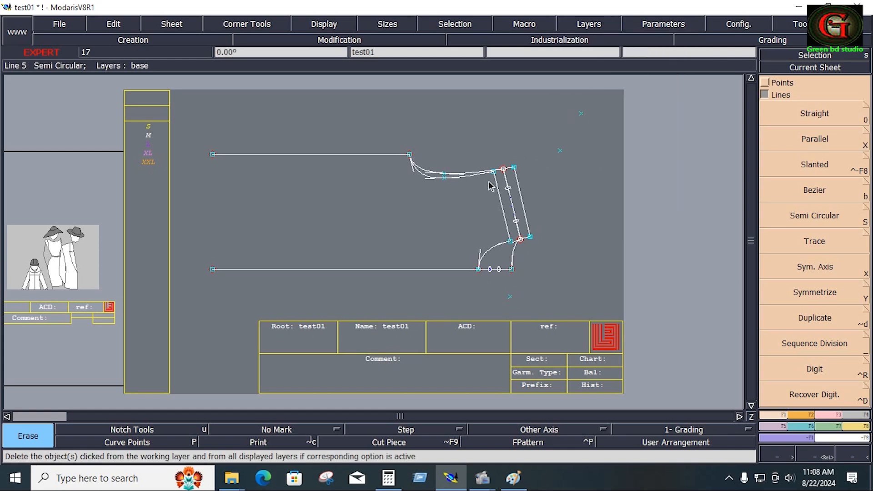
{"action": "left_click_drag", "start_coordinate": [489, 179], "coordinate": [533, 237]}
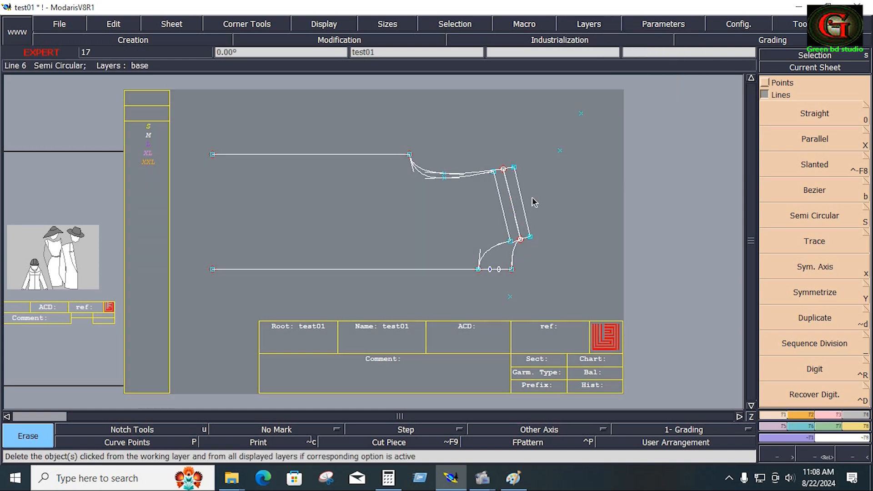
{"action": "left_click_drag", "start_coordinate": [554, 91], "coordinate": [592, 189]}
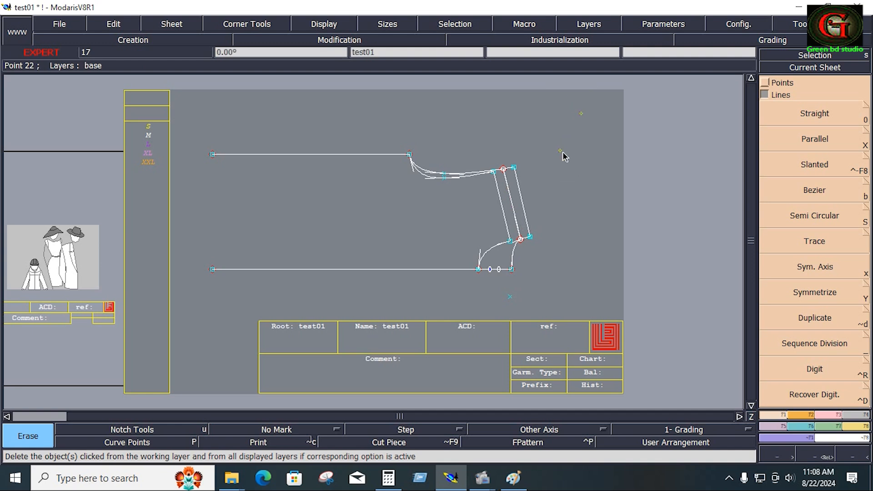
{"action": "left_click_drag", "start_coordinate": [485, 258], "coordinate": [513, 300]}
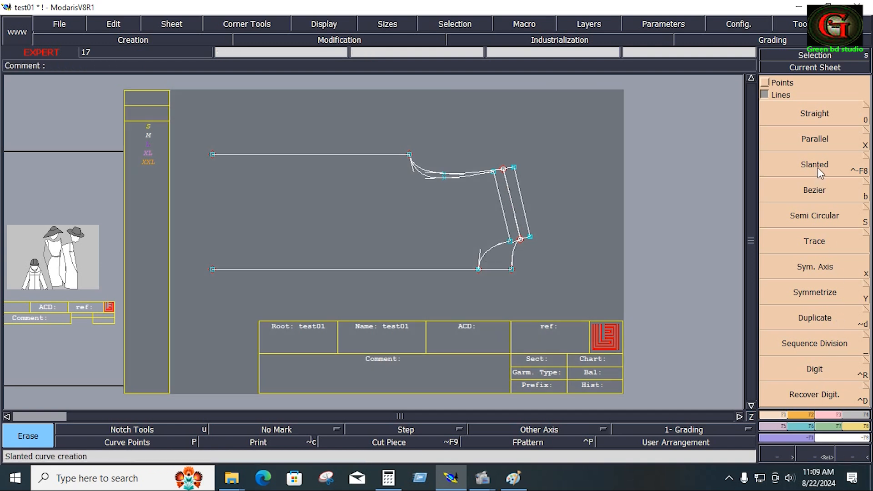
- Draw a straight hem line joining the open end of the side line to the open end of the centre line
{"action": "left_click", "coordinate": [825, 121]}
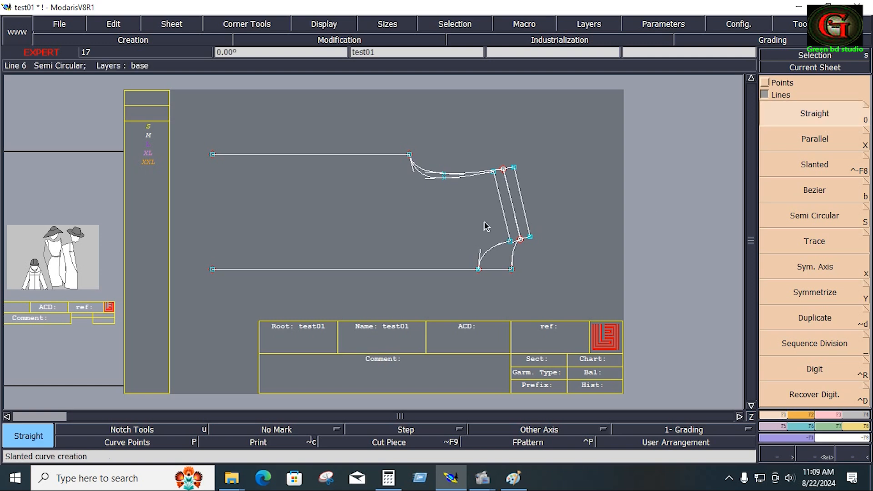
{"action": "left_click", "coordinate": [213, 155]}
{"action": "left_click", "coordinate": [213, 269]}
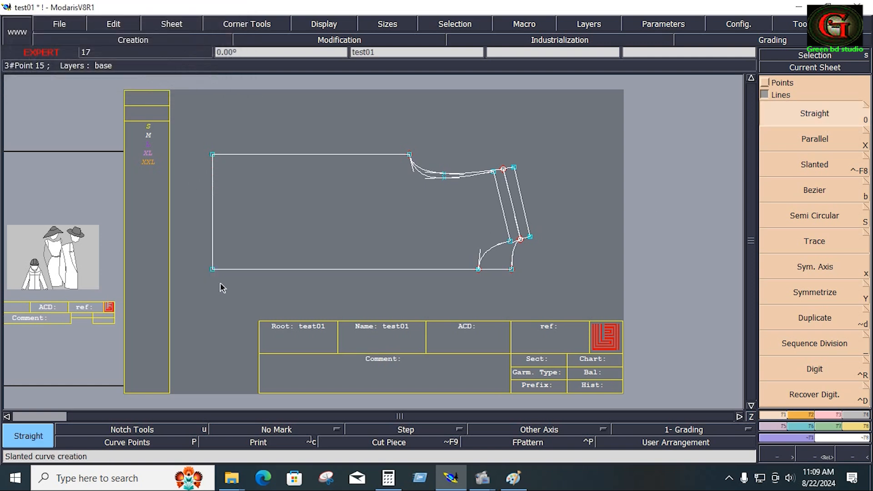
- Save the test01 model and continue past the detected anomalies
{"action": "left_click", "coordinate": [69, 26]}
{"action": "left_click", "coordinate": [68, 79]}
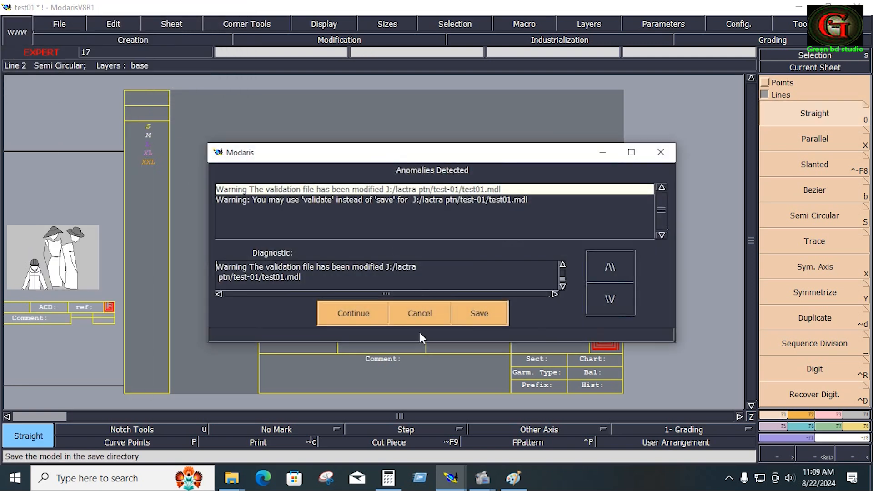
{"action": "left_click", "coordinate": [353, 314]}
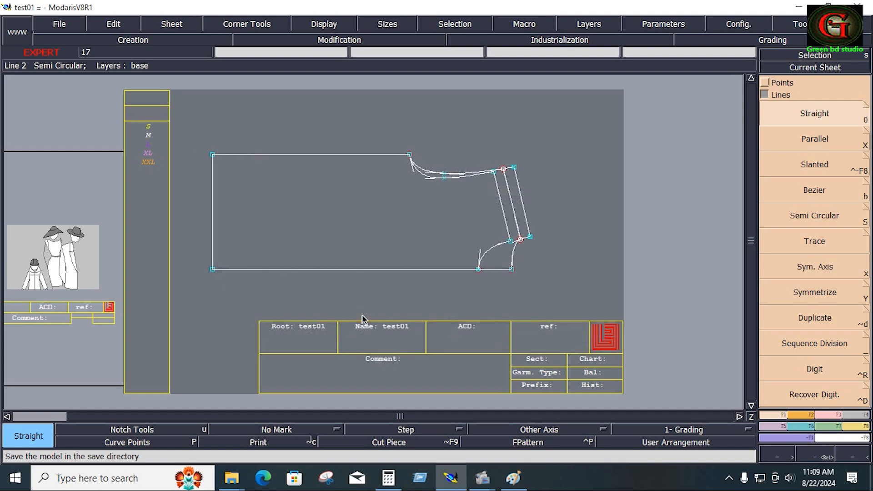
- Switch to the measurement chart in Paint and outline the ½ Waist and ½ Bottom rows up to size M in green
{"action": "left_click", "coordinate": [518, 477]}
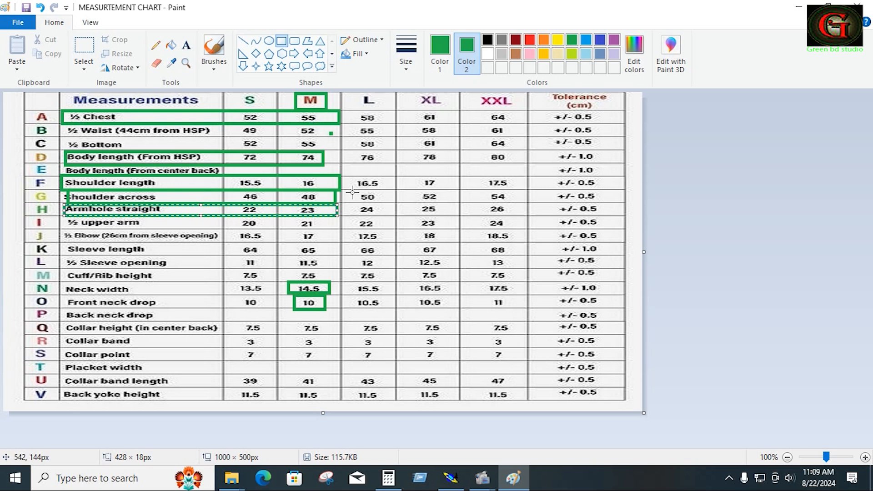
{"action": "left_click_drag", "start_coordinate": [61, 123], "coordinate": [341, 139]}
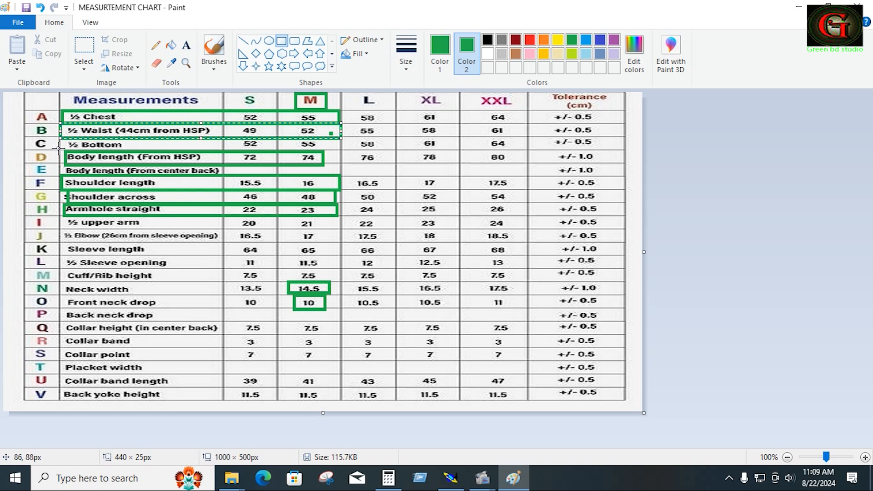
{"action": "left_click_drag", "start_coordinate": [59, 148], "coordinate": [337, 139]}
{"action": "left_click", "coordinate": [336, 194]}
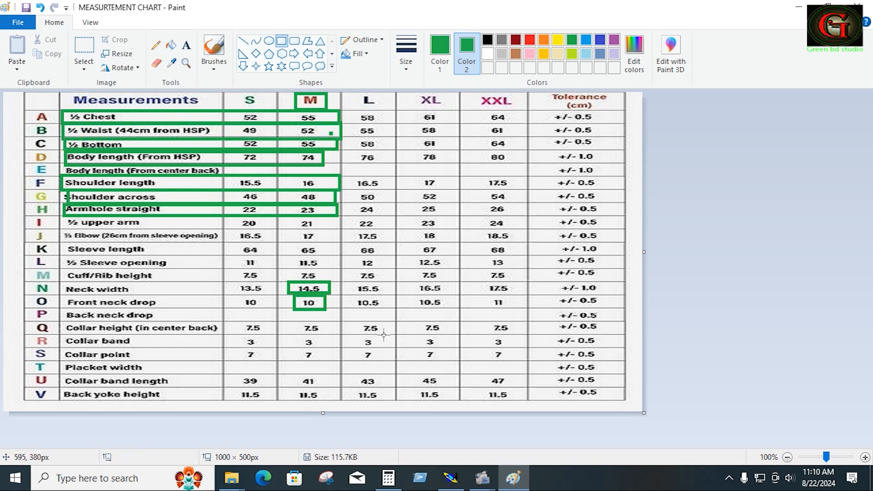
- Return to Modaris and draw a horizontal 44 cm Bezier line from the neck end of the middle shoulder line towards the hem
{"action": "left_click", "coordinate": [451, 477]}
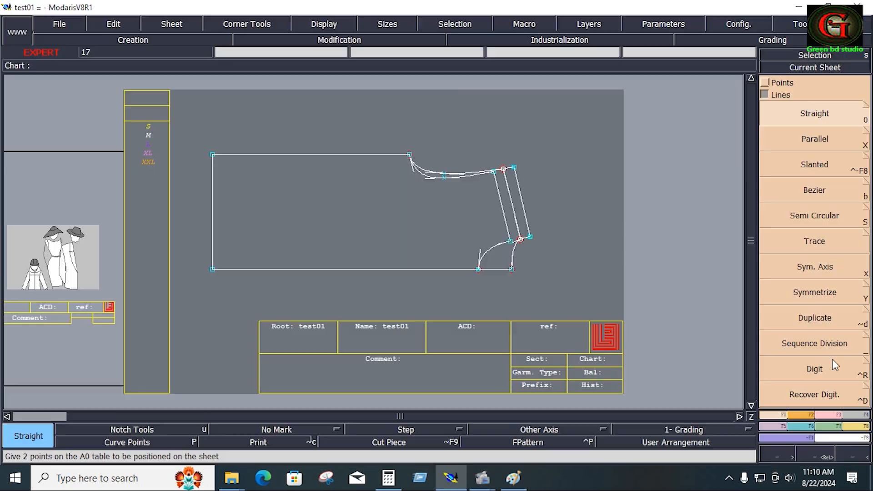
{"action": "left_click", "coordinate": [763, 82]}
{"action": "left_click", "coordinate": [822, 117]}
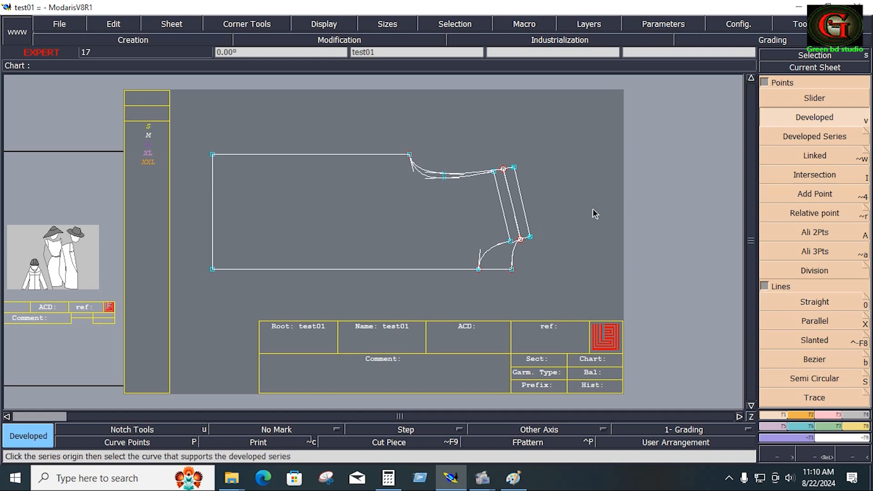
{"action": "left_click", "coordinate": [822, 357]}
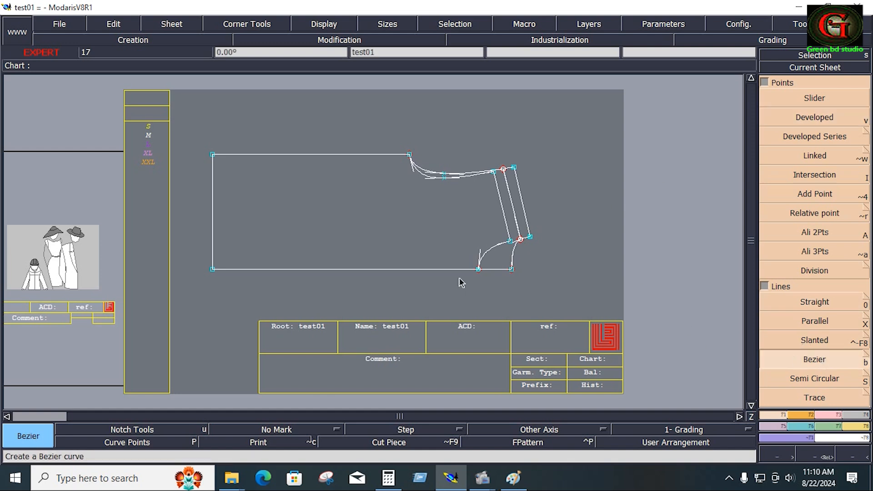
{"action": "left_click", "coordinate": [521, 242]}
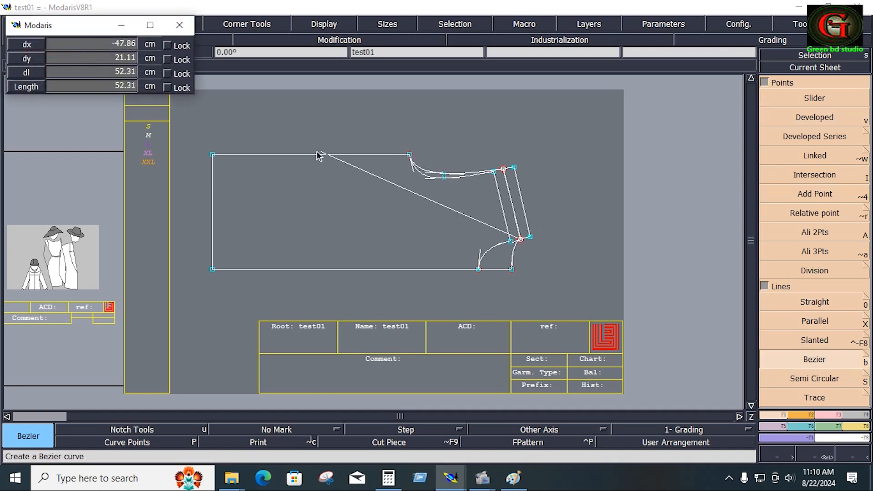
{"action": "left_click", "coordinate": [83, 73]}
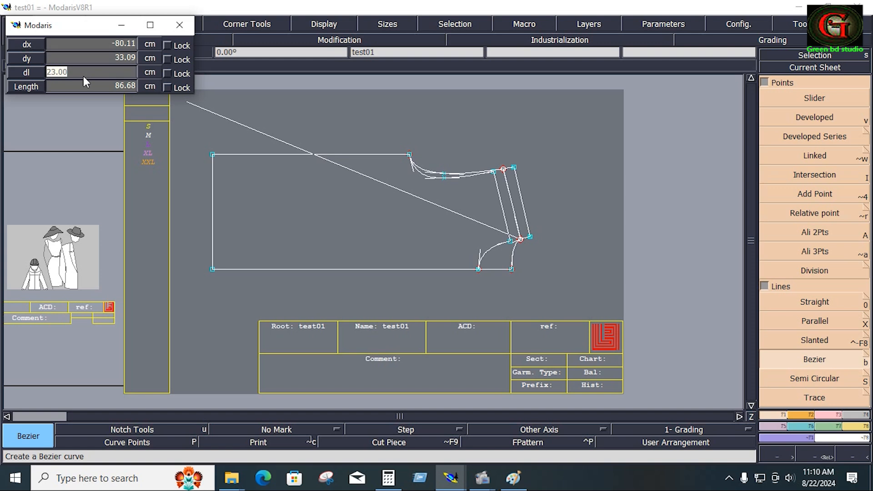
{"action": "type", "text": "44.00"}
{"action": "key", "text": "Return"}
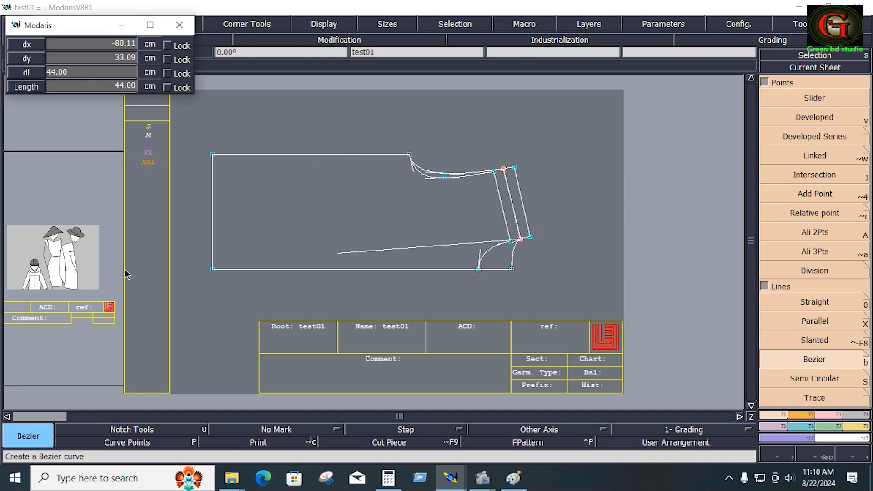
{"action": "left_click", "coordinate": [233, 224], "text": "ctrl"}
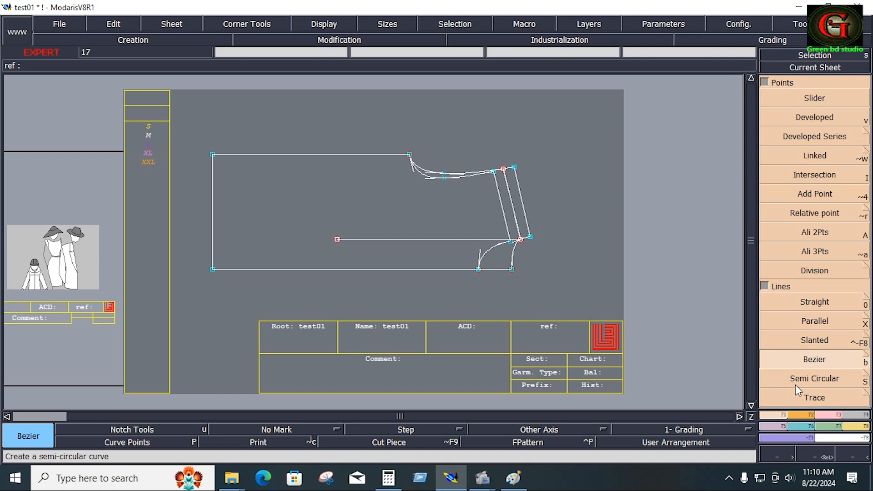
- Draw a vertical waist line from the end of the 44 cm line to the centre line, and lengthen it beyond the side line
{"action": "left_click", "coordinate": [337, 240]}
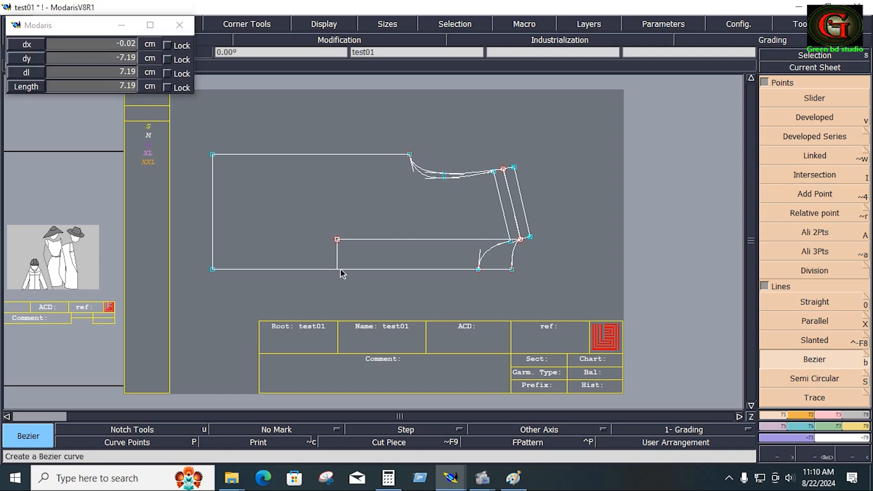
{"action": "left_click", "coordinate": [337, 269]}
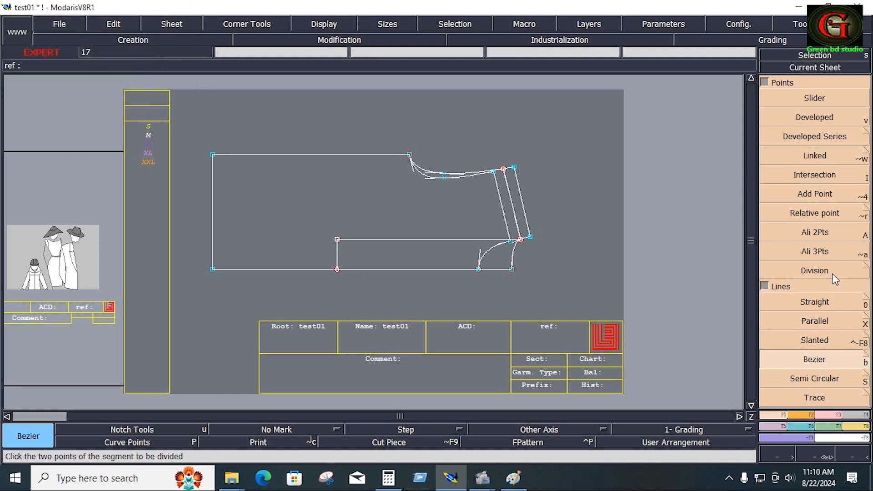
{"action": "left_click", "coordinate": [825, 417]}
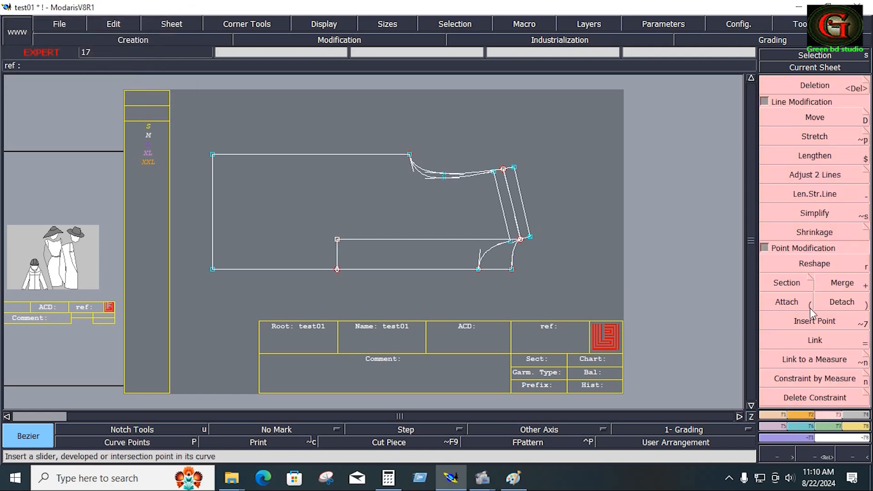
{"action": "left_click", "coordinate": [814, 193]}
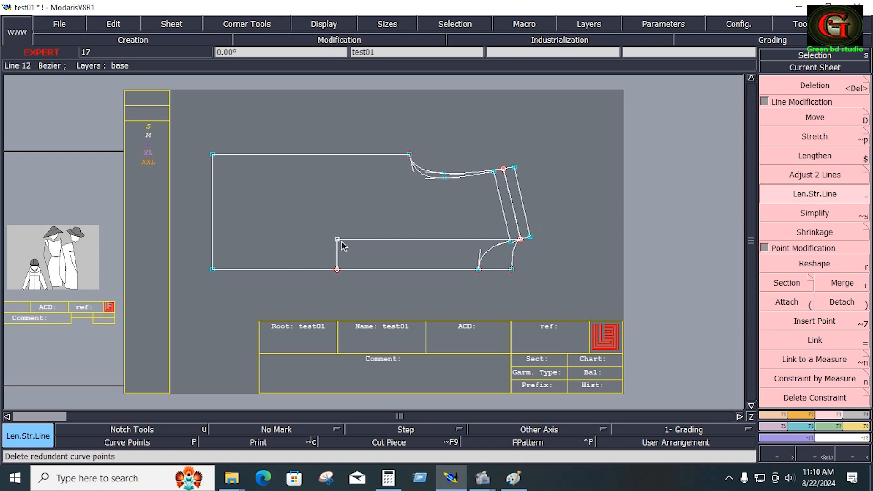
{"action": "left_click", "coordinate": [338, 246]}
- Place a developed point on the vertical waist line, 26 cm from the centre line
{"action": "key", "text": "F1"}
{"action": "left_click", "coordinate": [803, 120]}
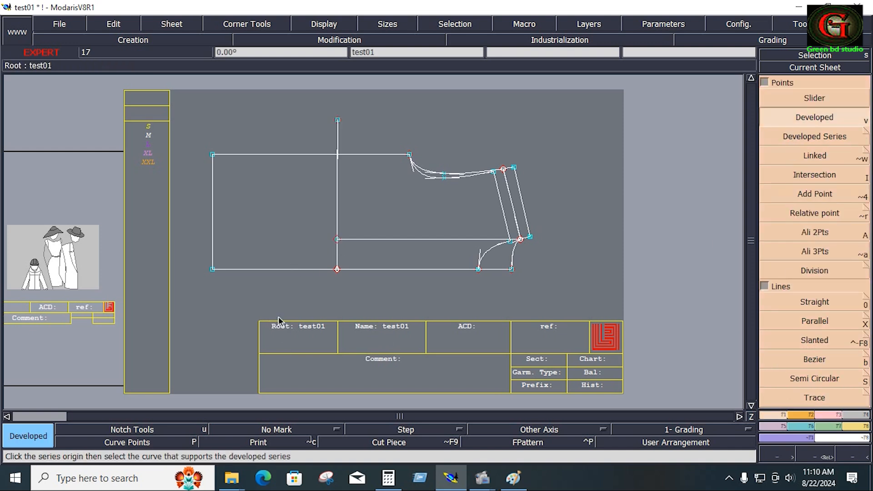
{"action": "left_click", "coordinate": [337, 269]}
{"action": "left_click", "coordinate": [337, 181]}
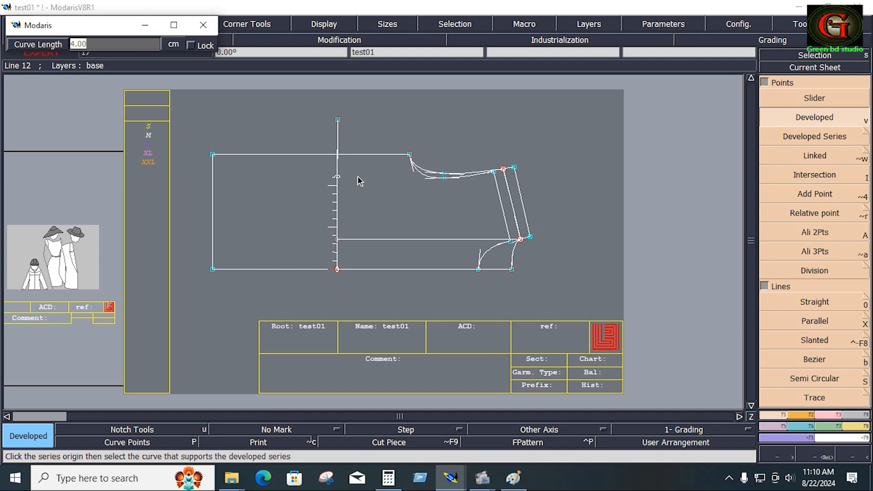
{"action": "left_click", "coordinate": [352, 169]}
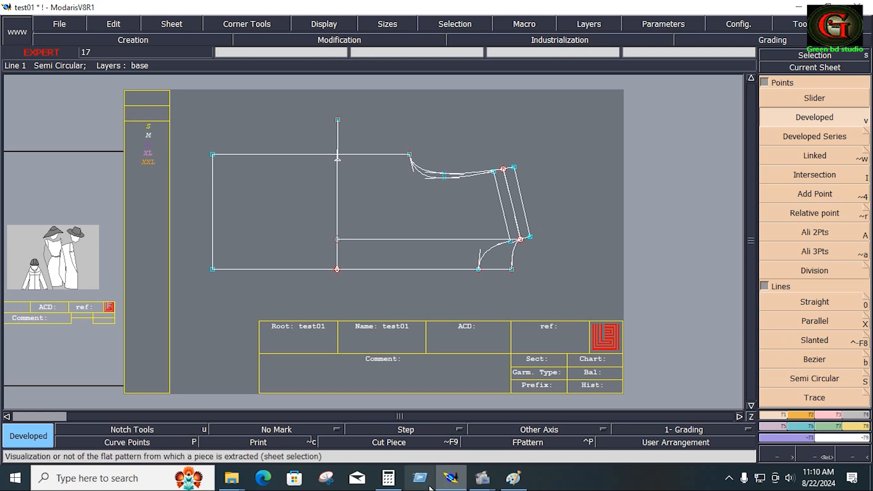
- Calculate 55 ÷ 2 in Calculator and consult the measurement chart in Paint
{"action": "left_click", "coordinate": [389, 478]}
{"action": "left_click", "coordinate": [620, 230]}
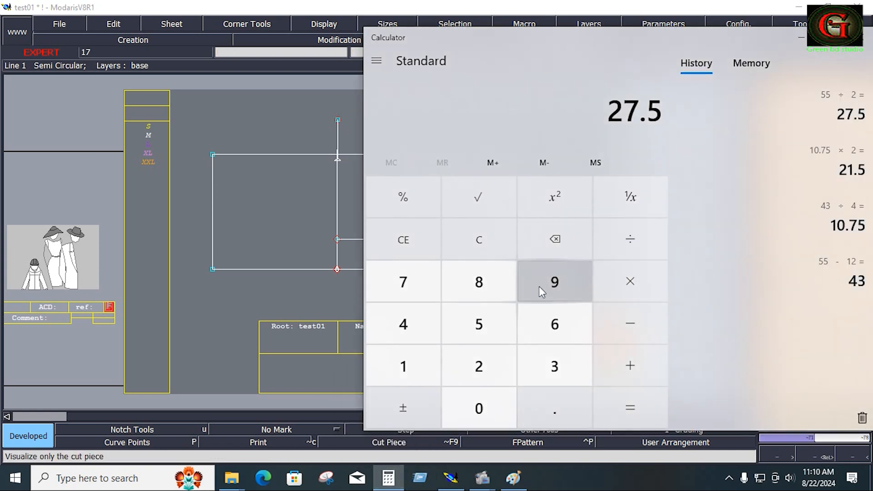
{"action": "left_click", "coordinate": [497, 324]}
{"action": "left_click", "coordinate": [498, 324]}
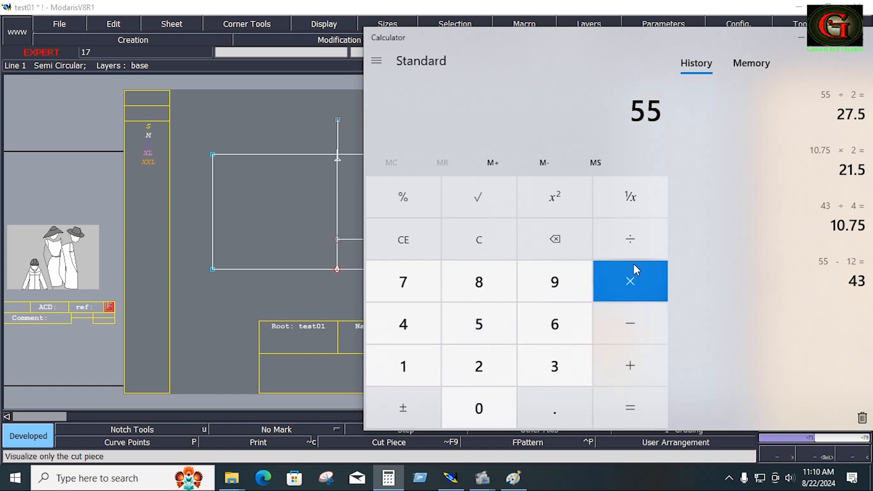
{"action": "left_click", "coordinate": [630, 240]}
{"action": "left_click", "coordinate": [495, 369]}
{"action": "left_click", "coordinate": [629, 409]}
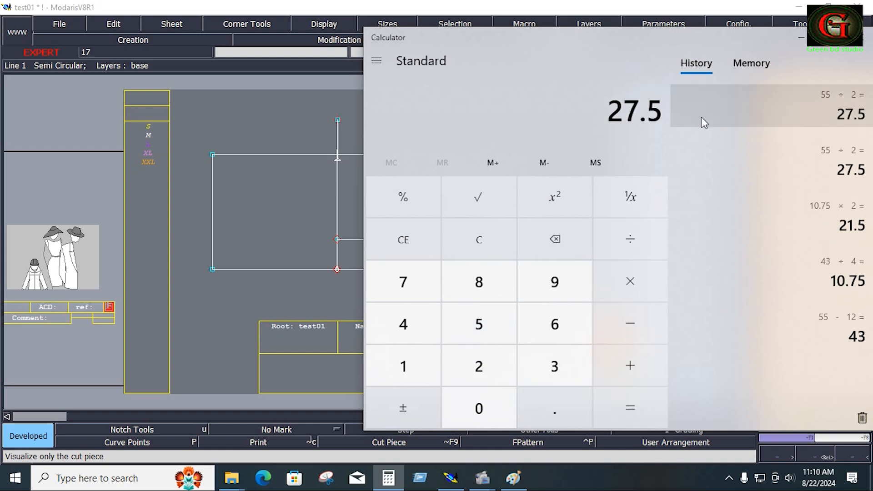
{"action": "key", "text": "alt+Tab"}
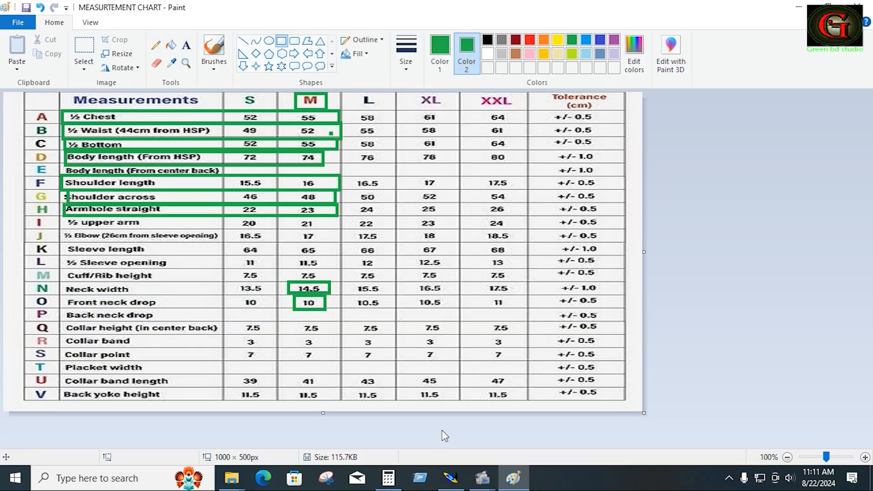
- Return to Modaris and measure the length of the hem line between the centre and side corners
{"action": "left_click", "coordinate": [451, 479]}
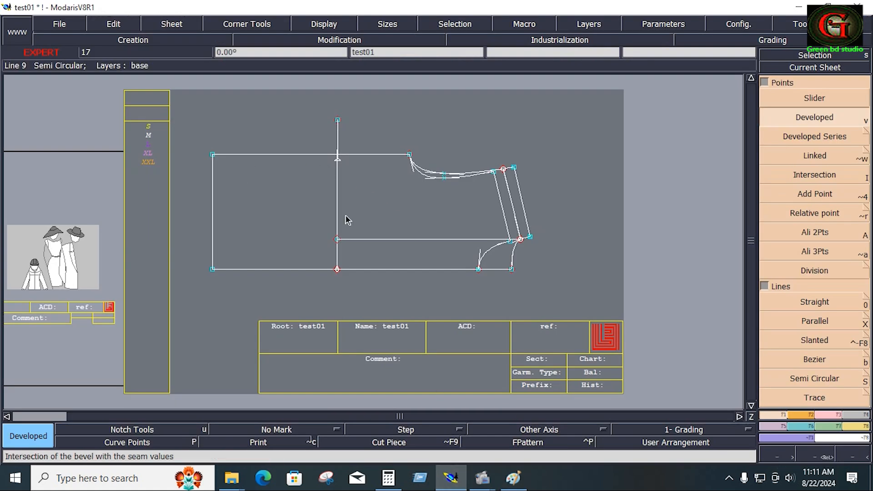
{"action": "left_click", "coordinate": [857, 427]}
{"action": "left_click", "coordinate": [860, 188]}
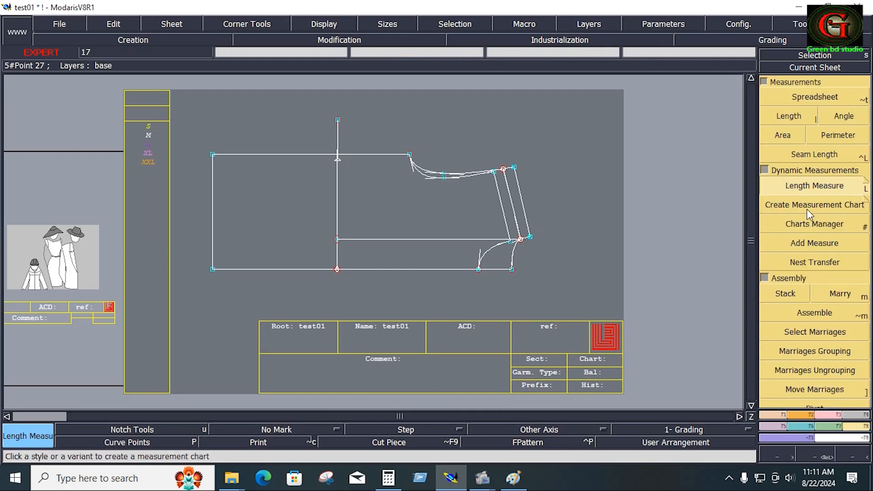
{"action": "left_click", "coordinate": [212, 262]}
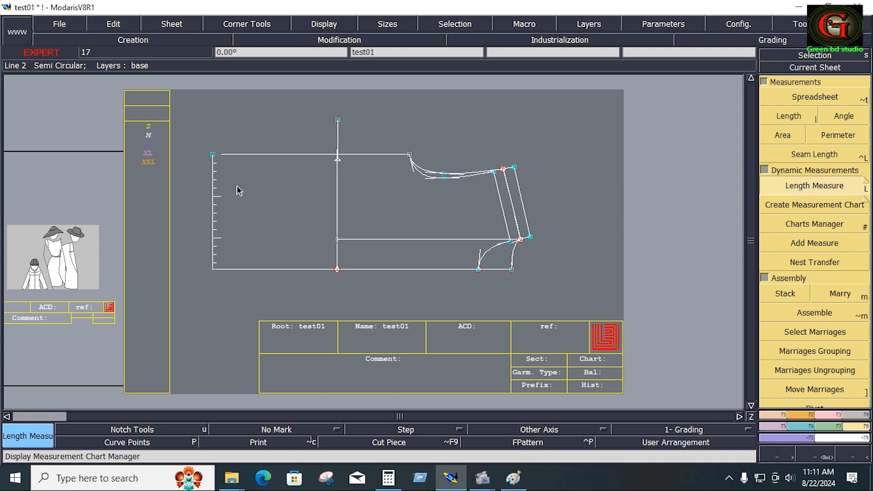
{"action": "left_click", "coordinate": [212, 155]}
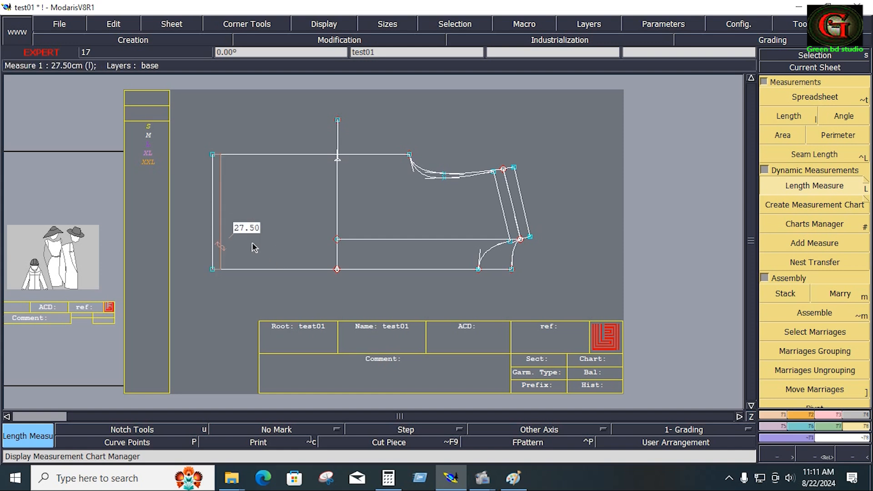
- Draw a Bezier side seam curve from the armhole's lower end through the waist point to the hem corner
{"action": "key", "text": "F1"}
{"action": "left_click", "coordinate": [811, 360]}
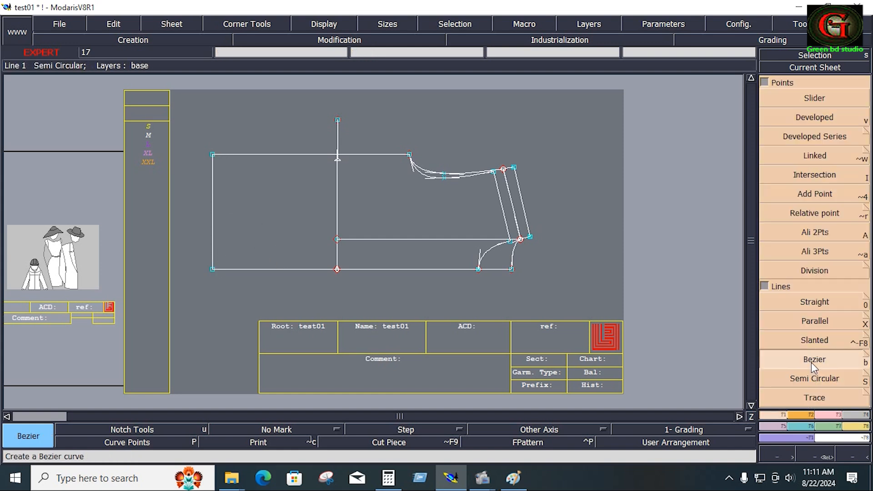
{"action": "left_click", "coordinate": [409, 154]}
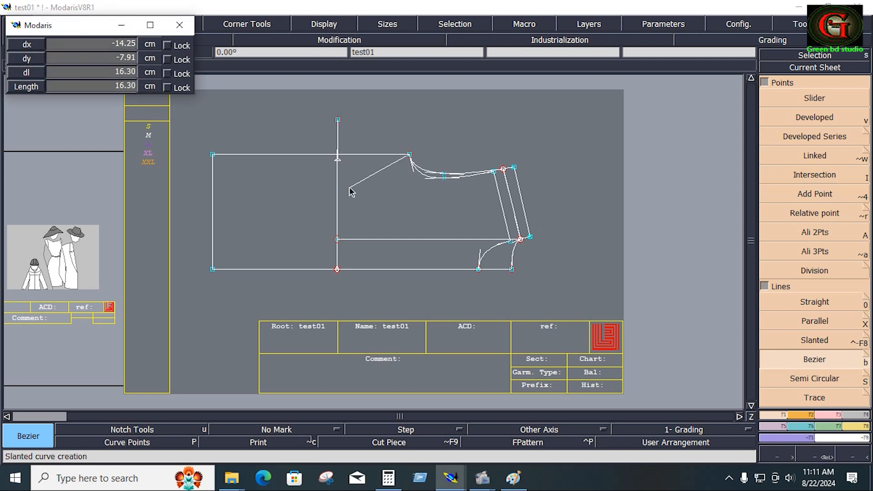
{"action": "left_click", "coordinate": [337, 161]}
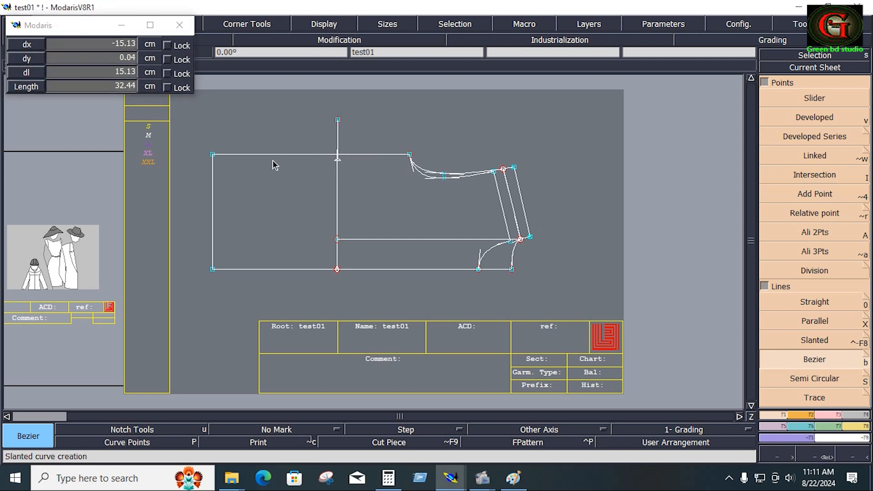
{"action": "left_click", "coordinate": [213, 155]}
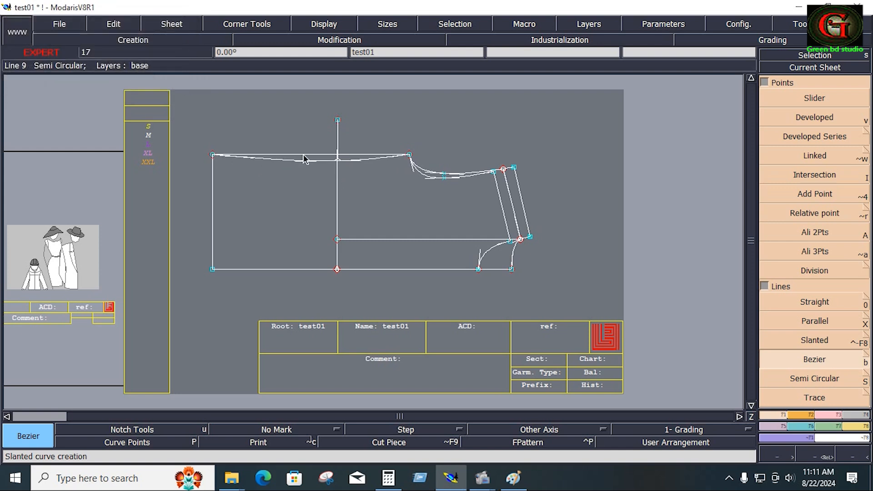
- Delete the old straight side line and the waist construction lines
{"action": "key", "text": "Delete"}
{"action": "left_click", "coordinate": [328, 155]}
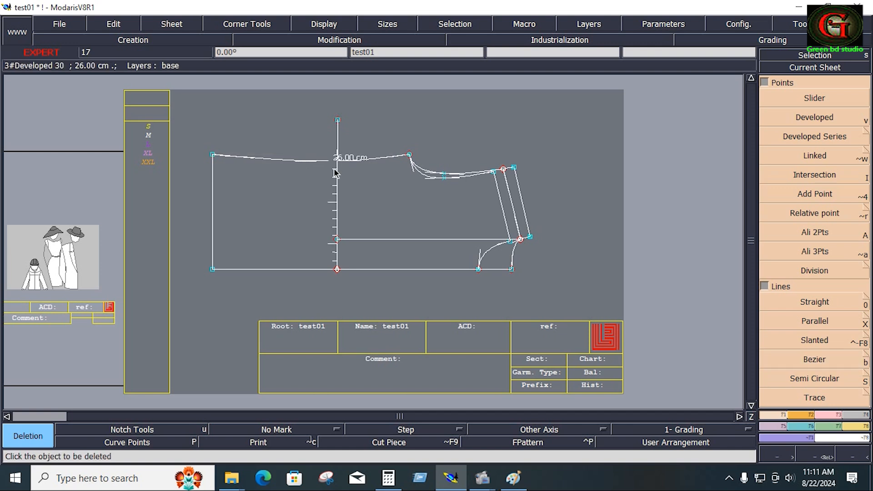
{"action": "left_click", "coordinate": [340, 197]}
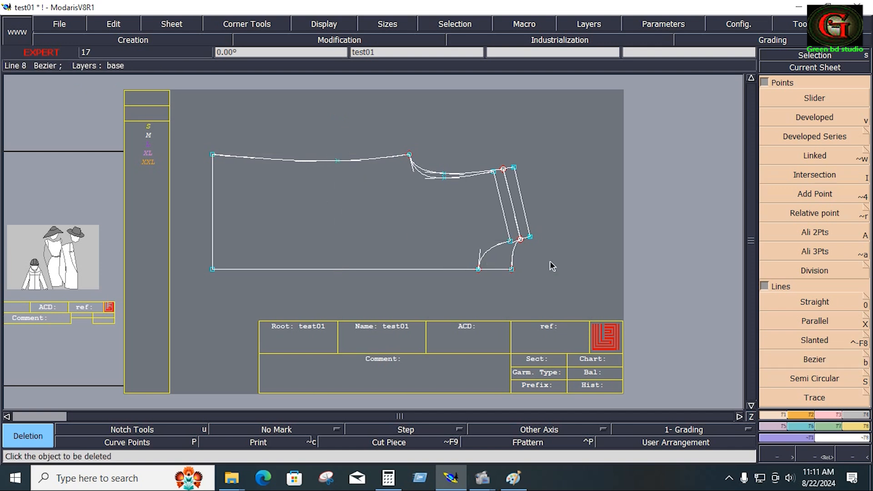
- Save the test01 model in the save directory
{"action": "left_click", "coordinate": [58, 23]}
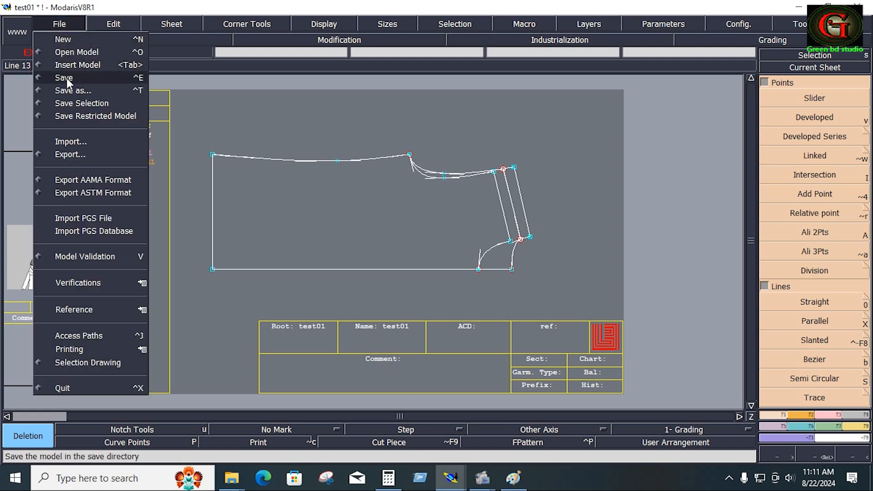
{"action": "left_click", "coordinate": [67, 78]}
{"action": "left_click", "coordinate": [363, 313]}
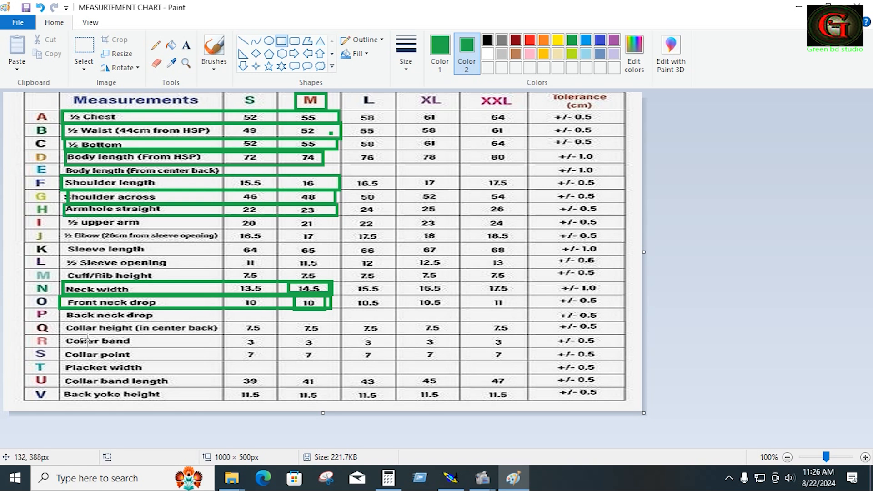
- Switch to Calculator and multiply 1.25 by 2.54
{"action": "left_click", "coordinate": [450, 478]}
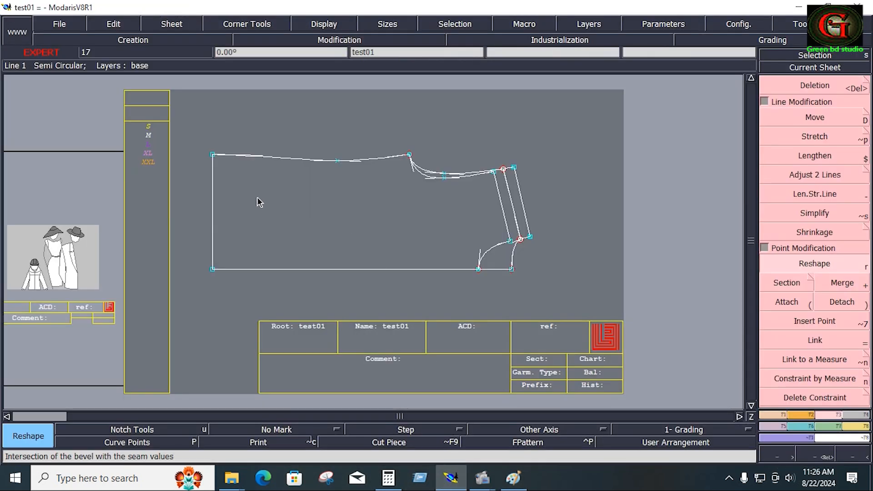
{"action": "key", "text": "alt+Tab"}
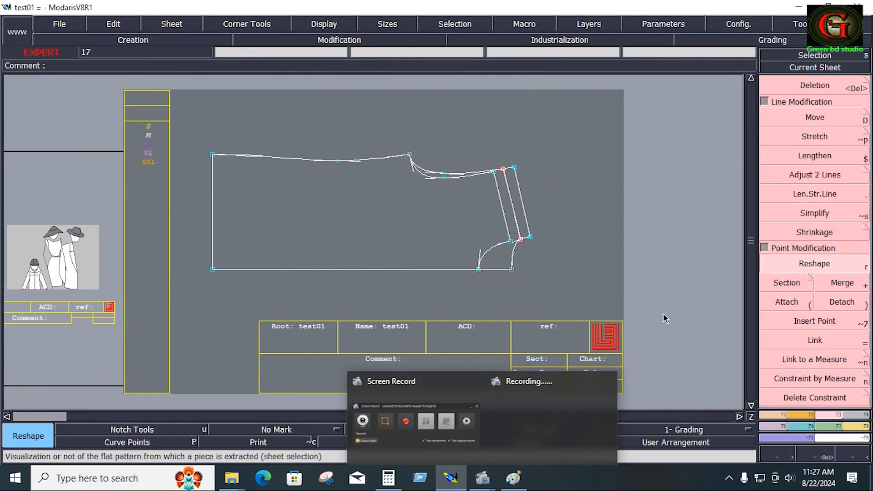
{"action": "left_click", "coordinate": [388, 477]}
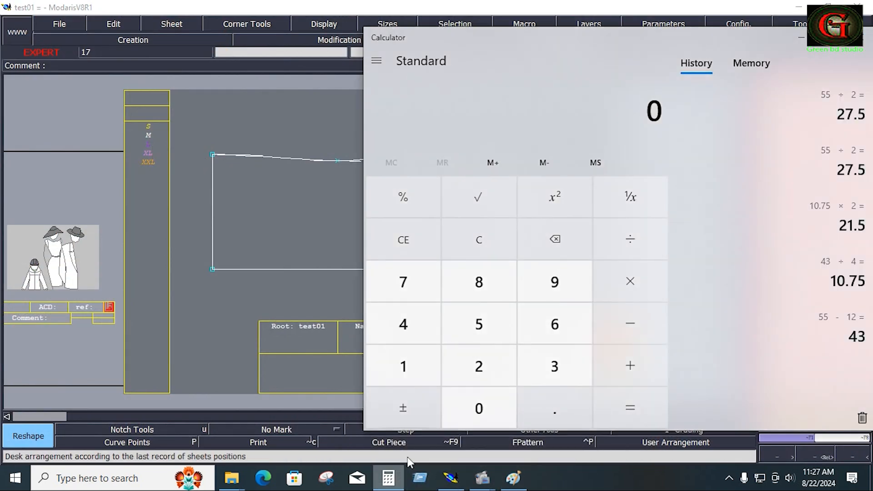
{"action": "left_click", "coordinate": [413, 368]}
{"action": "left_click", "coordinate": [532, 400]}
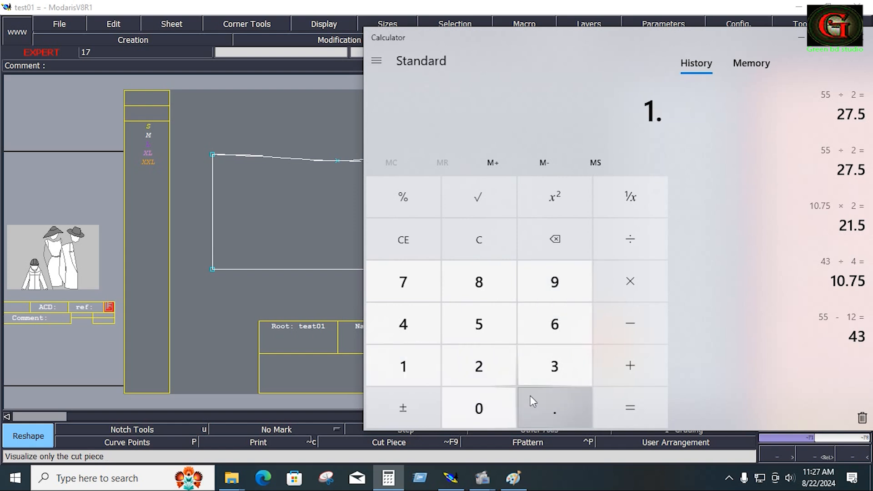
{"action": "left_click", "coordinate": [488, 364]}
{"action": "left_click", "coordinate": [502, 330]}
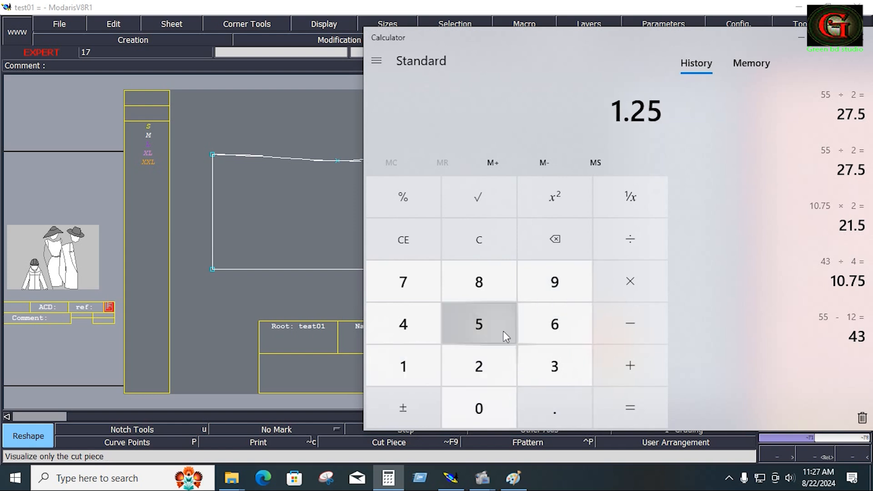
{"action": "left_click", "coordinate": [633, 285]}
{"action": "left_click", "coordinate": [489, 367]}
{"action": "left_click", "coordinate": [550, 411]}
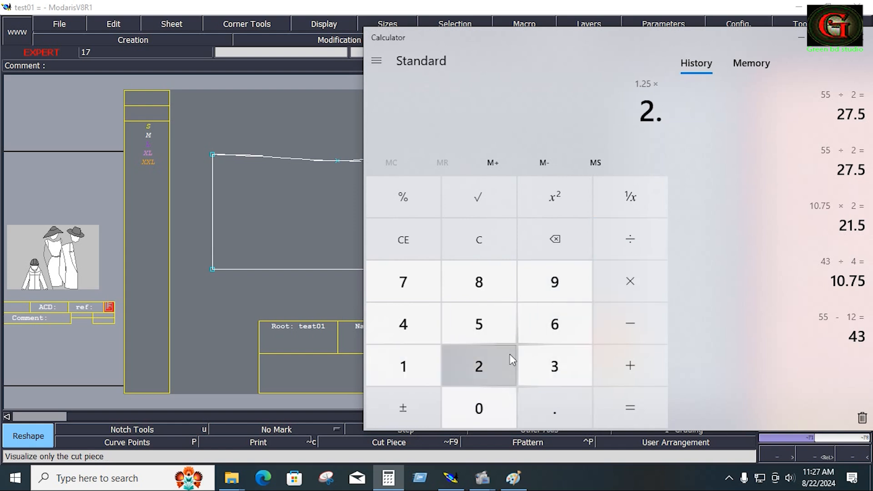
{"action": "left_click", "coordinate": [504, 321]}
{"action": "left_click", "coordinate": [421, 333]}
{"action": "left_click", "coordinate": [634, 409]}
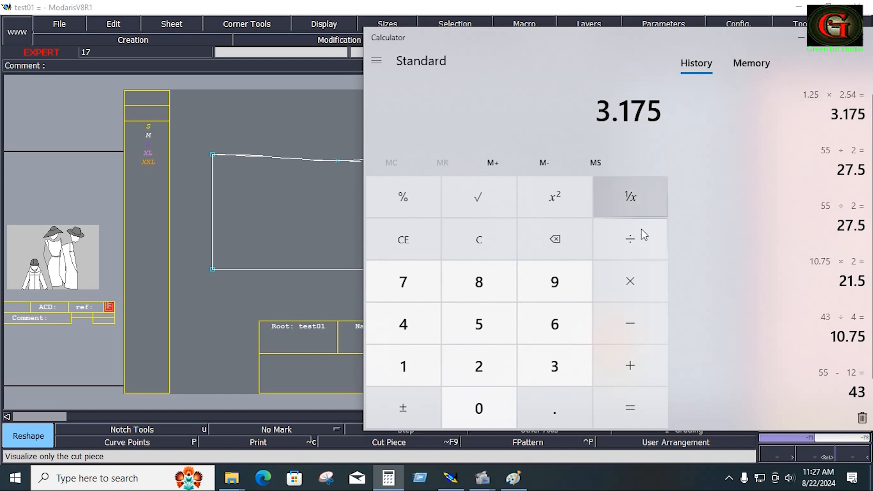
- Return to Modaris and create parallels to the body's centre line at 1.5 cm, one on its inner and one on its outer side
{"action": "left_click", "coordinate": [450, 477]}
{"action": "left_click", "coordinate": [774, 417]}
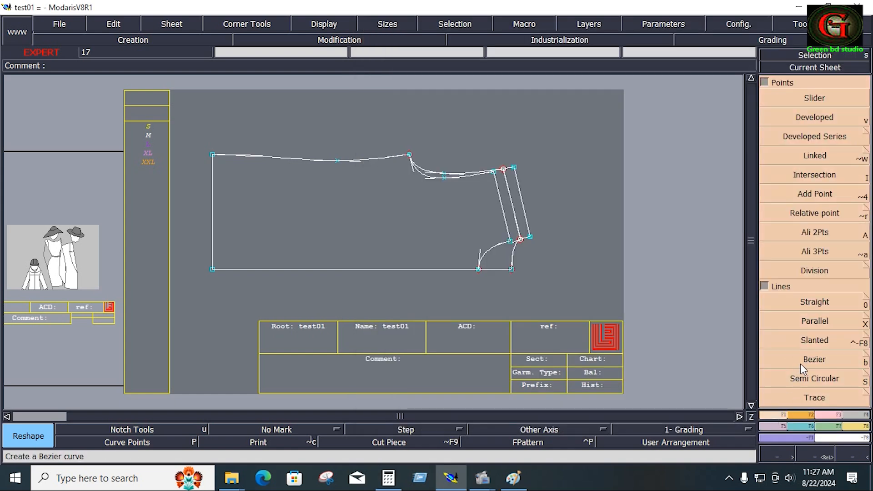
{"action": "left_click", "coordinate": [828, 324]}
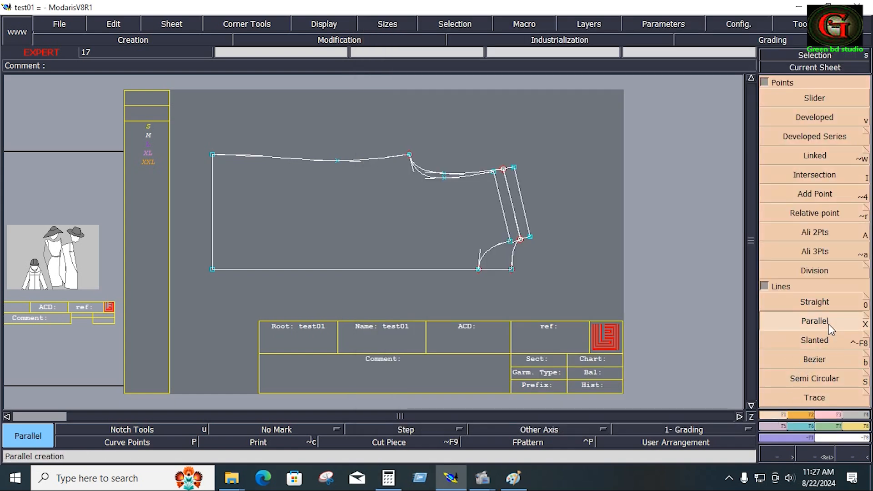
{"action": "left_click", "coordinate": [359, 269]}
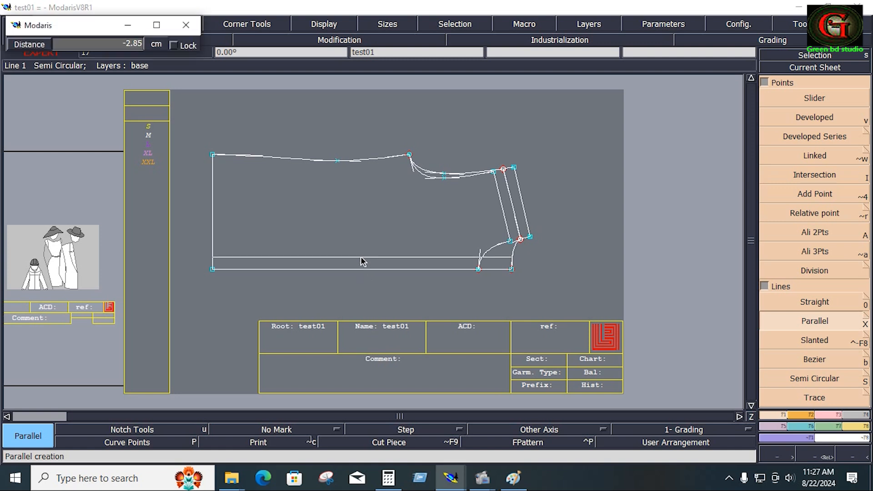
{"action": "type", "text": "-8.95"}
{"action": "type", "text": "-"}
{"action": "type", "text": "1.5"}
{"action": "key", "text": "Return"}
{"action": "left_click", "coordinate": [362, 270]}
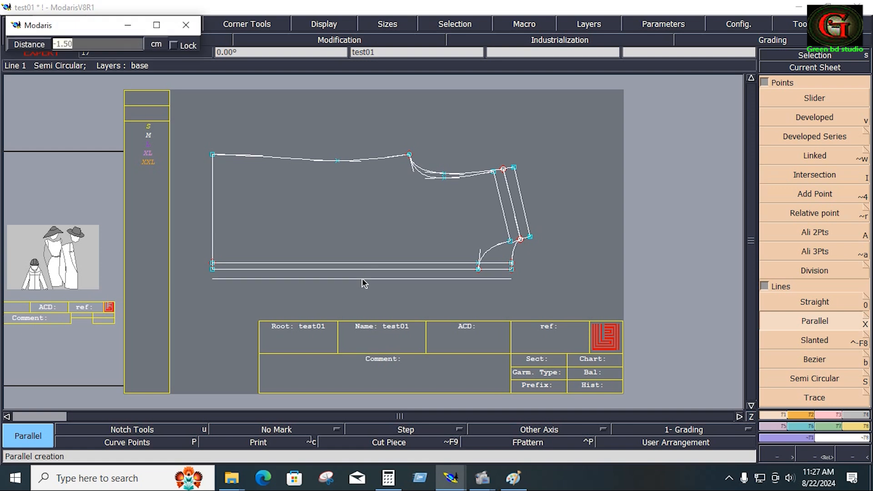
{"action": "type", "text": "1."}
{"action": "key", "text": "Return"}
- Trim the inner parallel line to the front neckline curve with Adjust 2 Lines
{"action": "left_click_drag", "start_coordinate": [445, 214], "coordinate": [554, 308]}
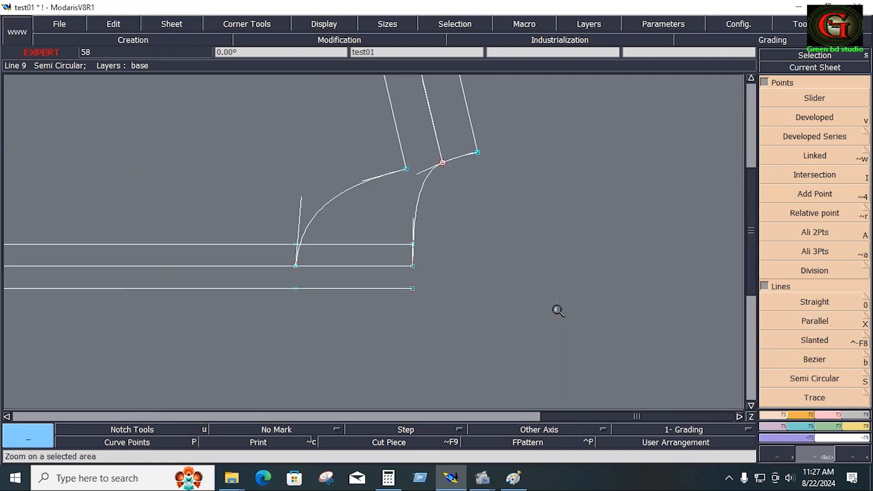
{"action": "left_click", "coordinate": [831, 415]}
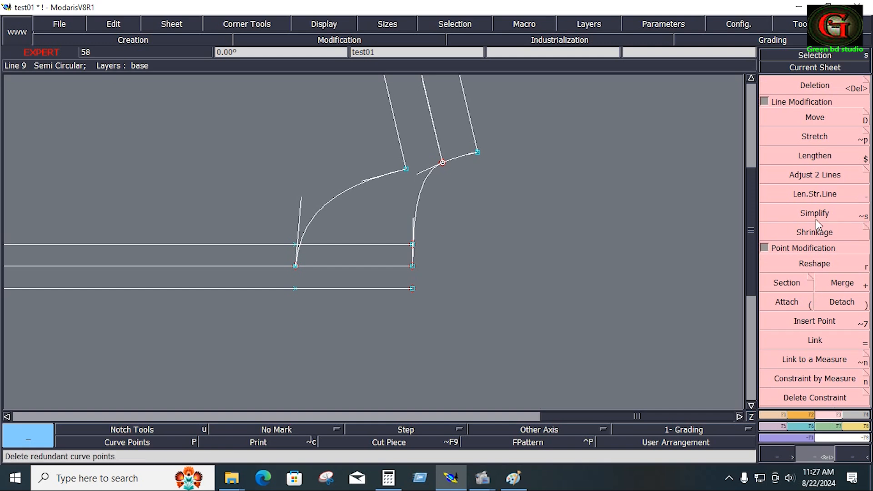
{"action": "left_click", "coordinate": [801, 175]}
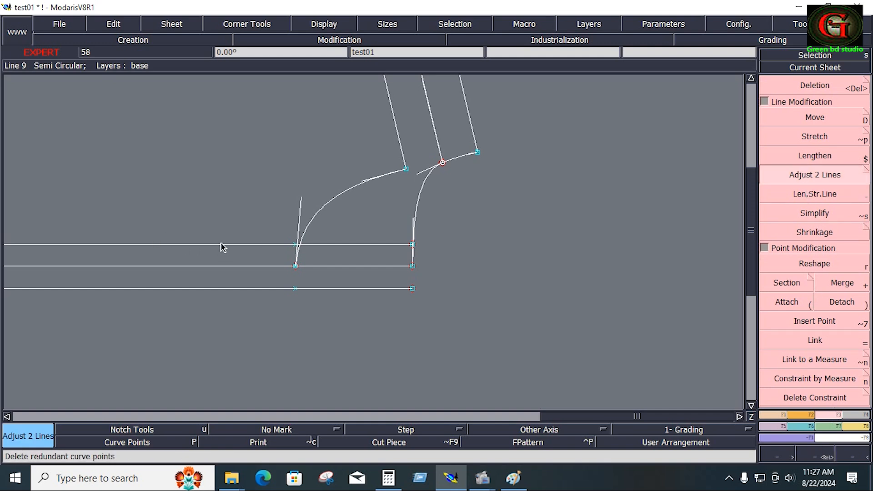
{"action": "left_click", "coordinate": [289, 244]}
{"action": "left_click", "coordinate": [306, 235]}
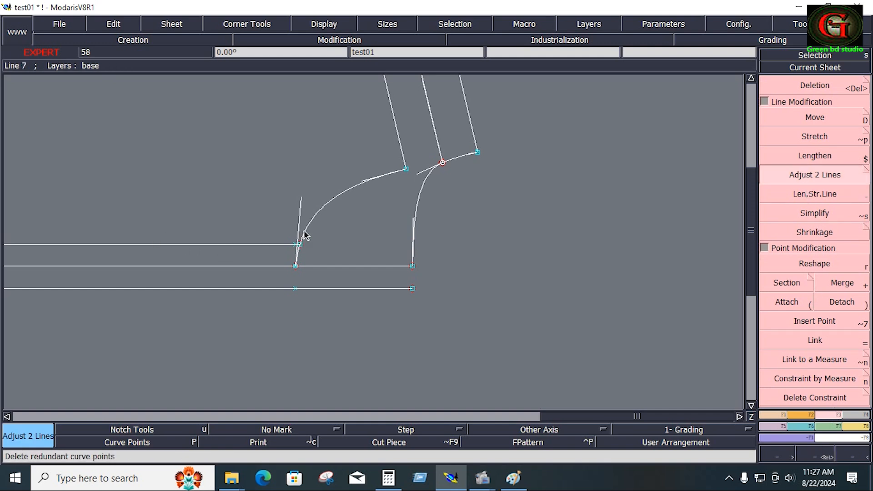
- Draw a short Bezier line from the front neckline's centre end straight out to the outer parallel line
{"action": "left_click", "coordinate": [772, 414]}
{"action": "left_click", "coordinate": [814, 359]}
{"action": "left_click", "coordinate": [295, 266]}
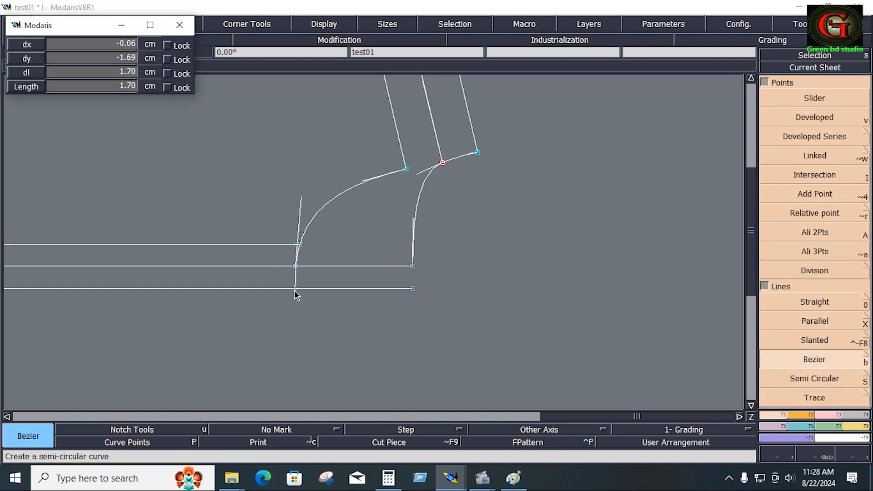
{"action": "left_click", "coordinate": [295, 289]}
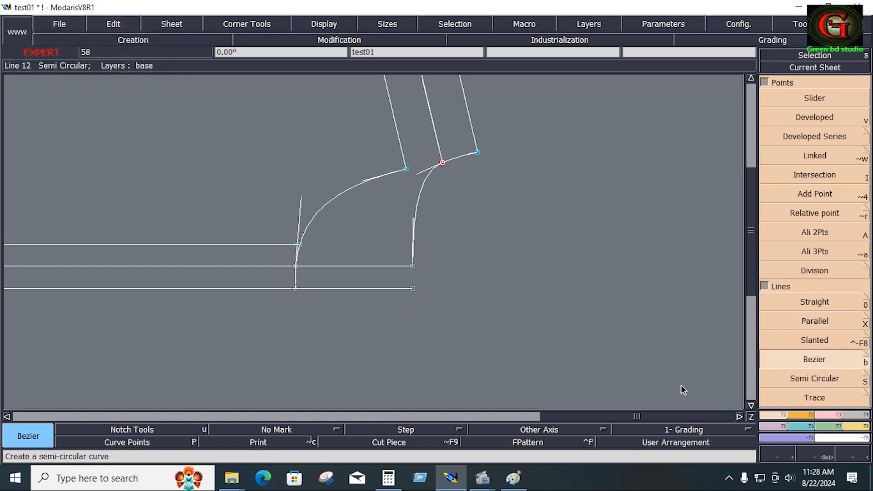
- Trim the outer parallel line to the short line at the front neck using Adjust 2 Lines
{"action": "left_click", "coordinate": [807, 415]}
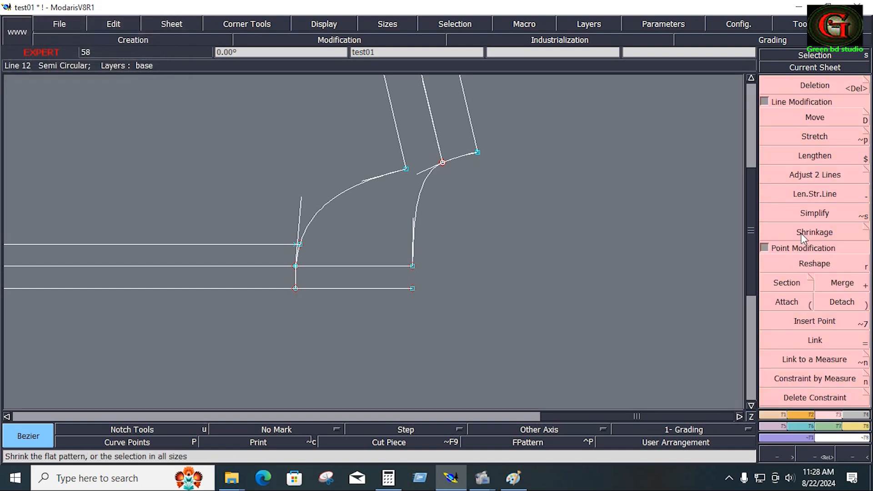
{"action": "left_click", "coordinate": [817, 177]}
{"action": "left_click", "coordinate": [228, 287]}
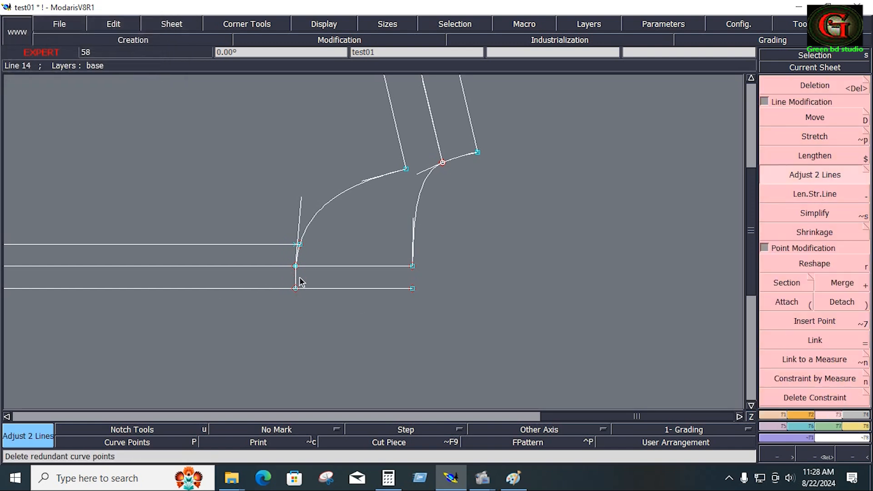
{"action": "left_click", "coordinate": [298, 278]}
- Close the centre extension at the hem with a Bezier line from the hem corner to the outer parallel's end
{"action": "key", "text": "Delete"}
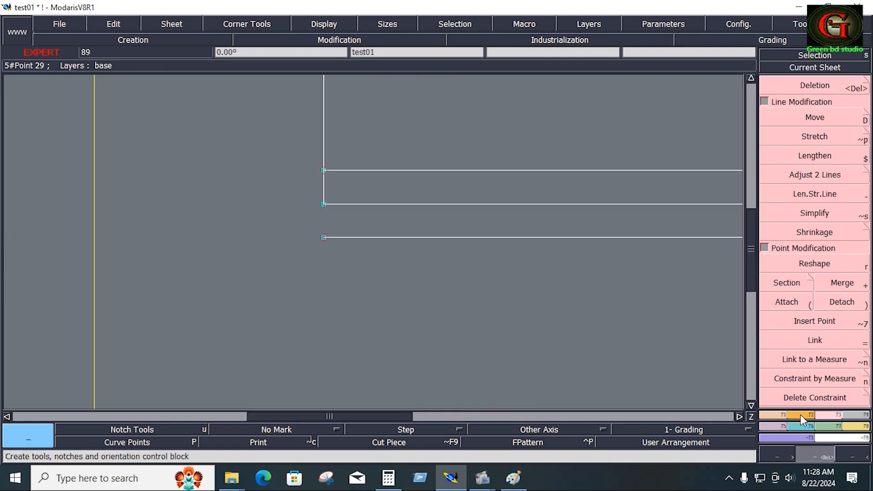
{"action": "left_click", "coordinate": [772, 413]}
{"action": "left_click", "coordinate": [824, 359]}
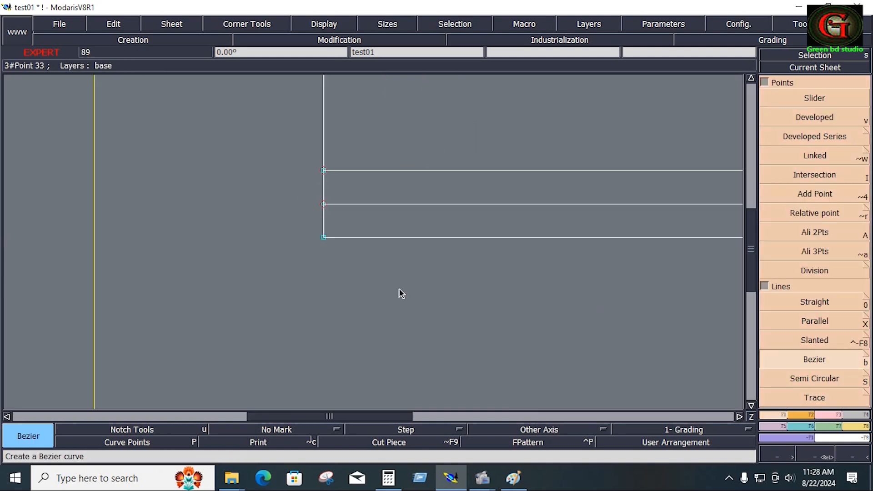
{"action": "key", "text": "Home"}
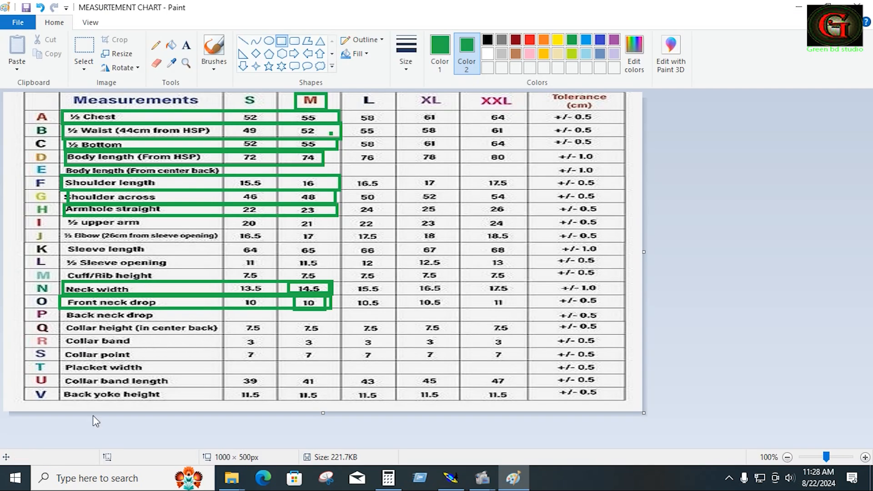
- Outline the Back yoke height row through size M in green on Paint's measurement chart, and return to Modaris
{"action": "left_click_drag", "start_coordinate": [61, 387], "coordinate": [344, 401]}
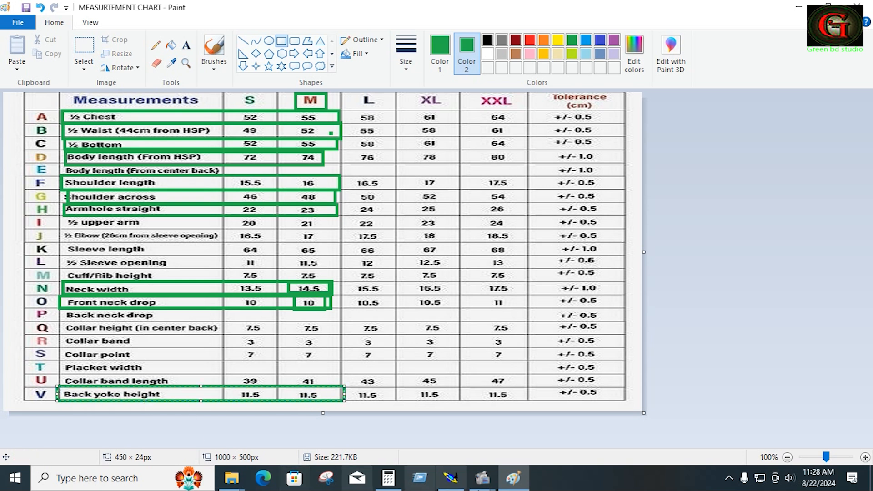
{"action": "left_click", "coordinate": [451, 477]}
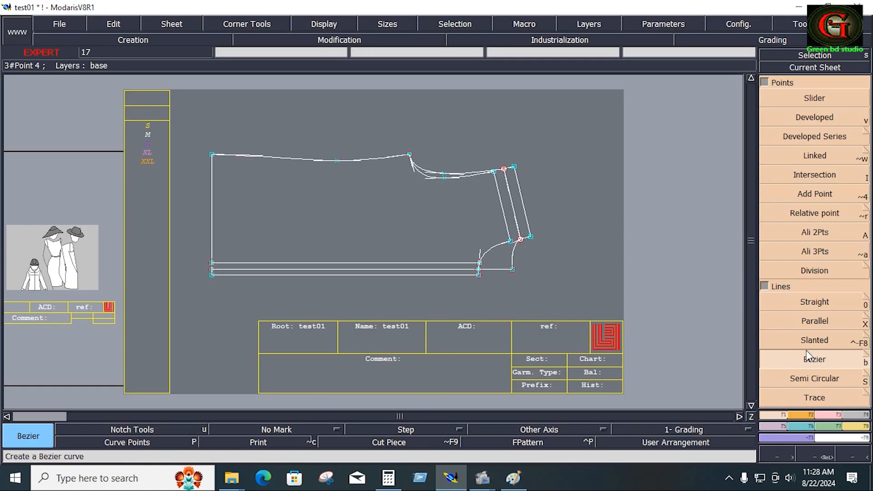
{"action": "left_click", "coordinate": [482, 479]}
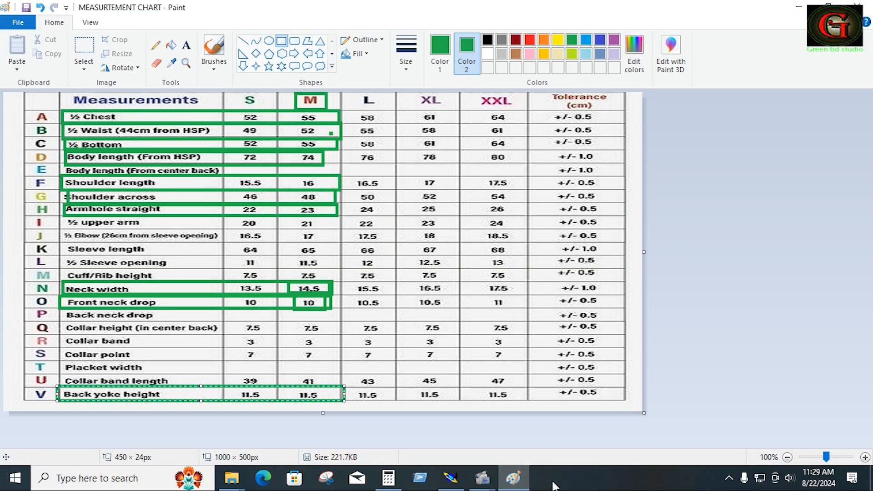
{"action": "left_click", "coordinate": [482, 478]}
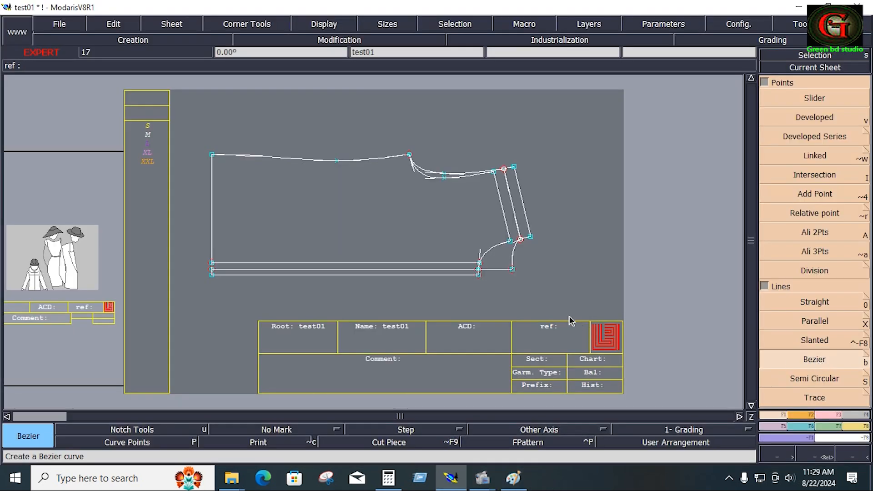
- Draw a straight Bezier line 11.5 cm long from the neck end of the middle shoulder line towards the hem
{"action": "left_click", "coordinate": [512, 240]}
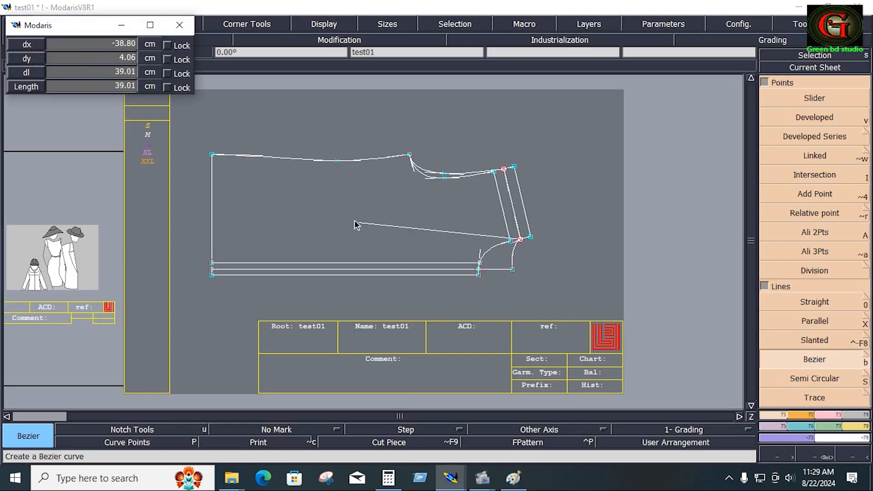
{"action": "left_click", "coordinate": [83, 69]}
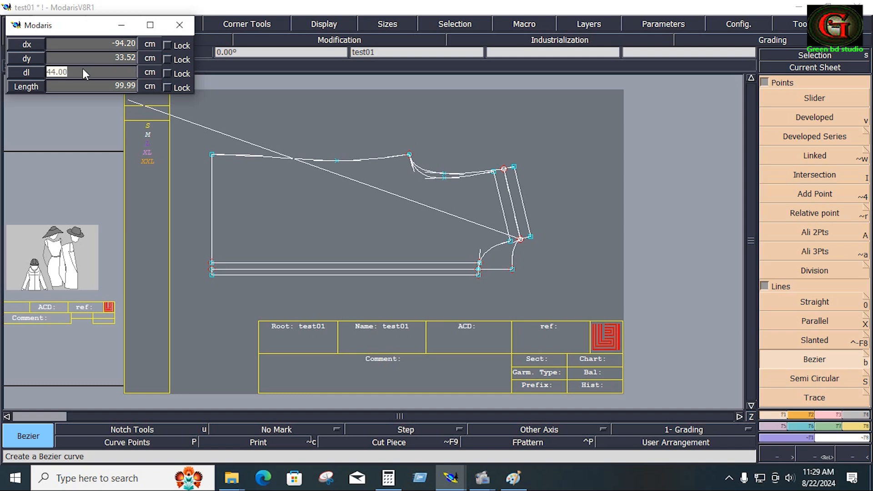
{"action": "type", "text": "11.50"}
{"action": "key", "text": "Return"}
- Draw the yoke line from the 11.5 cm line's end up to the back armhole curve and down to the outer parallel line
{"action": "left_click", "coordinate": [473, 238]}
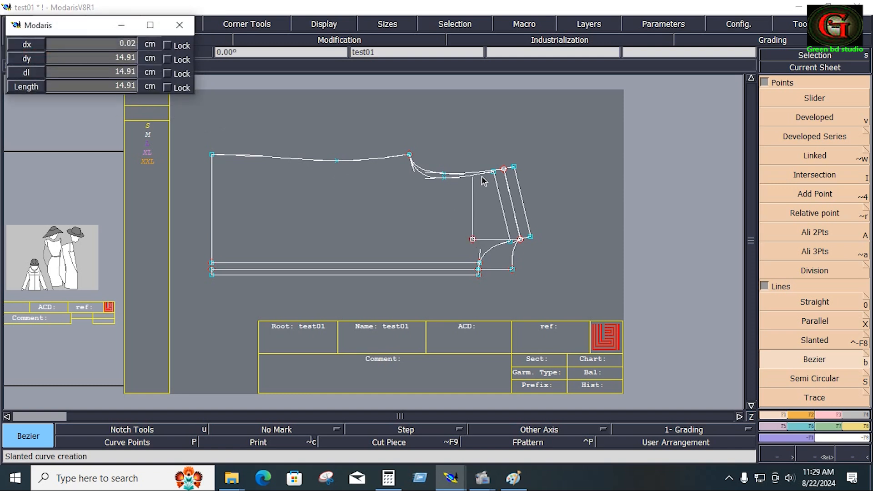
{"action": "left_click", "coordinate": [473, 168]}
{"action": "left_click", "coordinate": [473, 237]}
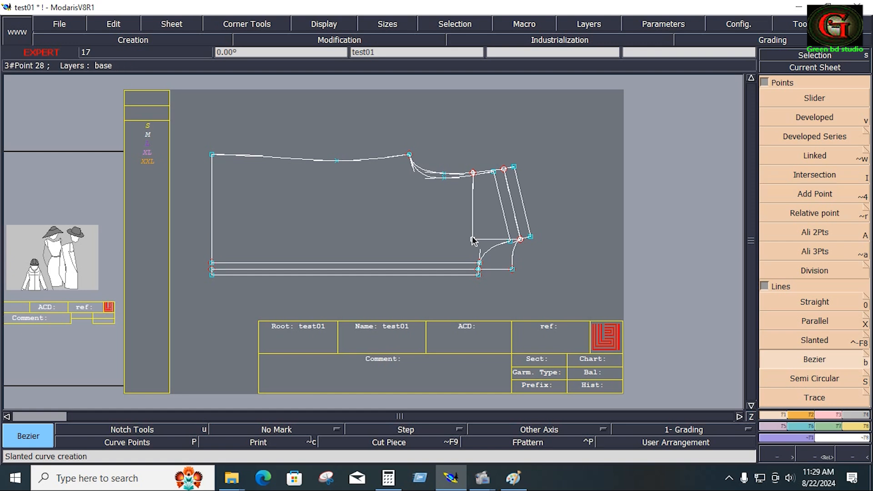
{"action": "left_click", "coordinate": [473, 274]}
- Measure the length along the centre line from the back neck point to the yoke line with Length Measure
{"action": "left_click", "coordinate": [813, 185]}
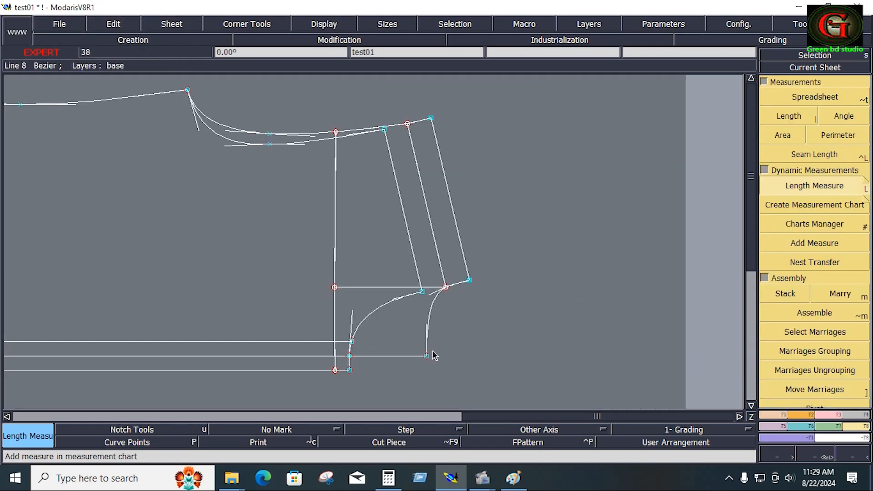
{"action": "left_click", "coordinate": [428, 356]}
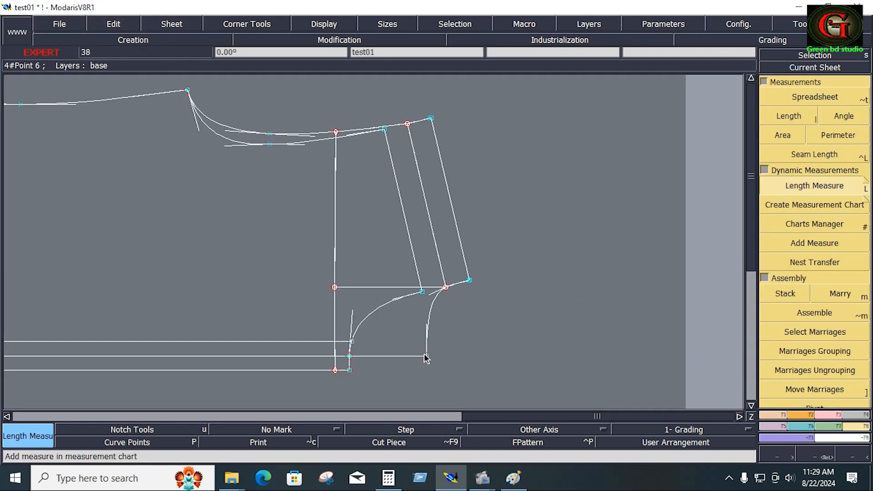
{"action": "left_click", "coordinate": [335, 356]}
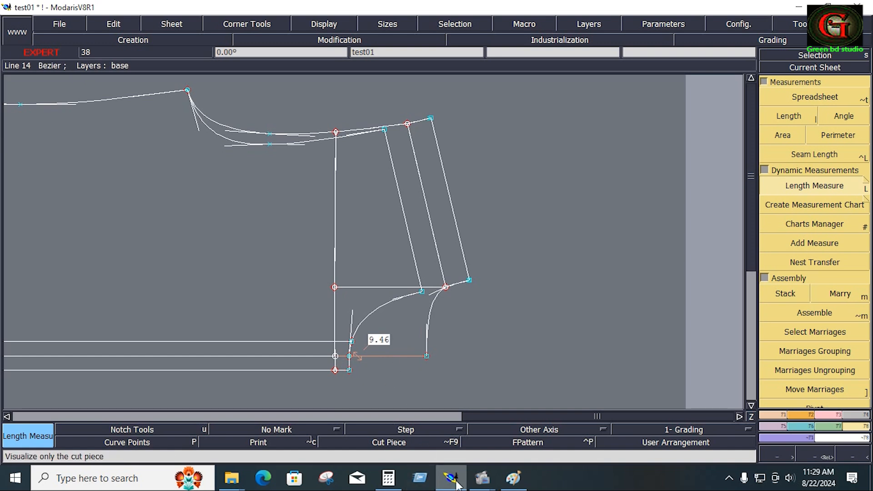
- Divide 9.5 by 2.54 in Calculator to convert the yoke height from centimetres to inches, and return to Modaris
{"action": "left_click", "coordinate": [388, 478]}
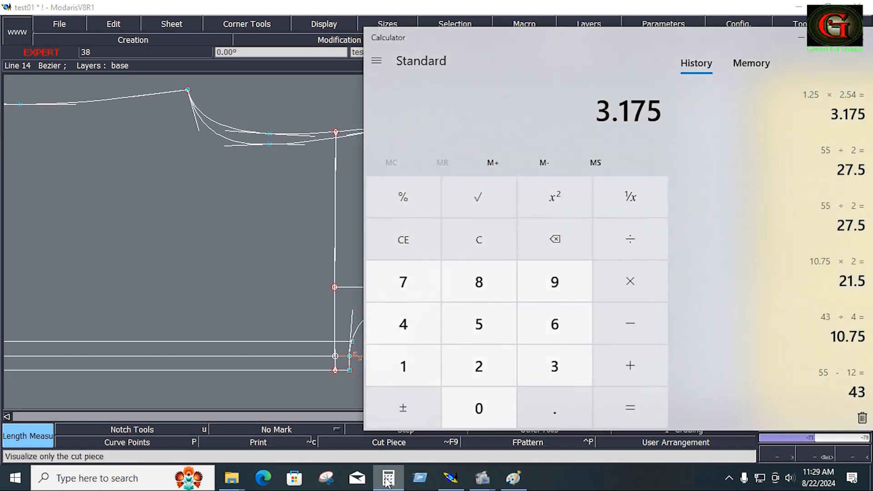
{"action": "left_click", "coordinate": [553, 284]}
{"action": "left_click", "coordinate": [564, 419]}
{"action": "left_click", "coordinate": [498, 328]}
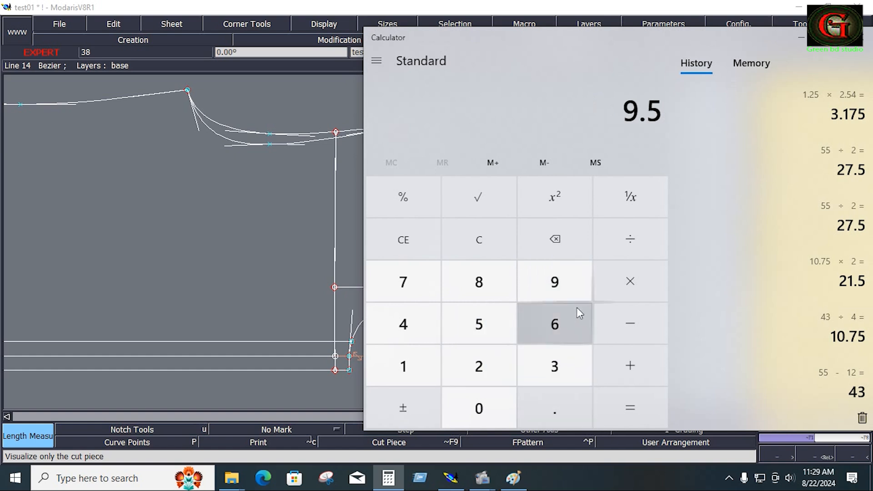
{"action": "left_click", "coordinate": [624, 245]}
{"action": "left_click", "coordinate": [484, 367]}
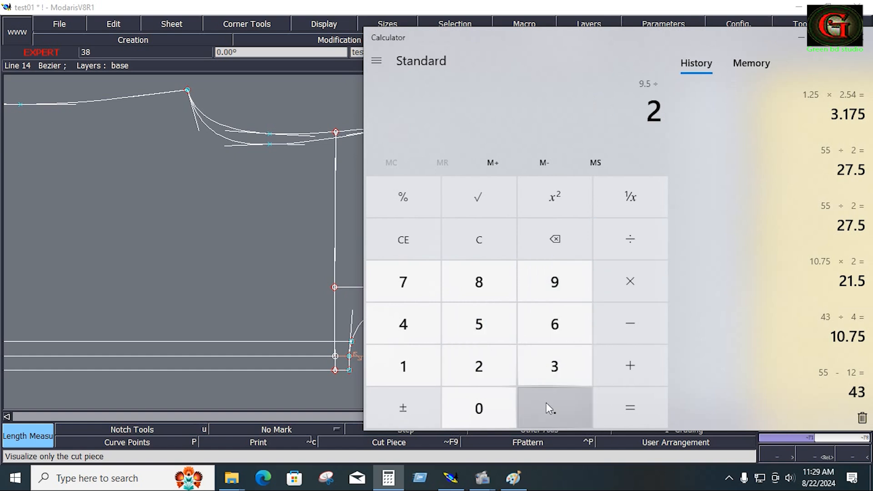
{"action": "left_click", "coordinate": [550, 404]}
{"action": "left_click", "coordinate": [495, 334]}
{"action": "left_click", "coordinate": [409, 322]}
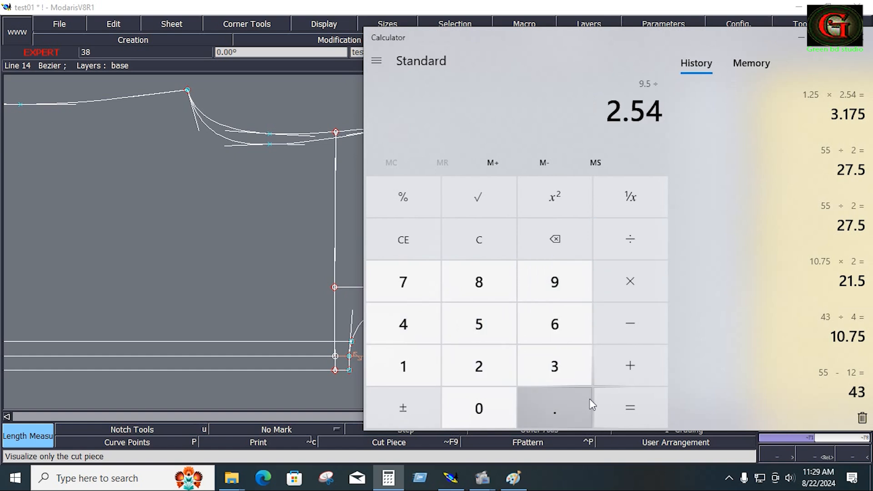
{"action": "left_click", "coordinate": [629, 404]}
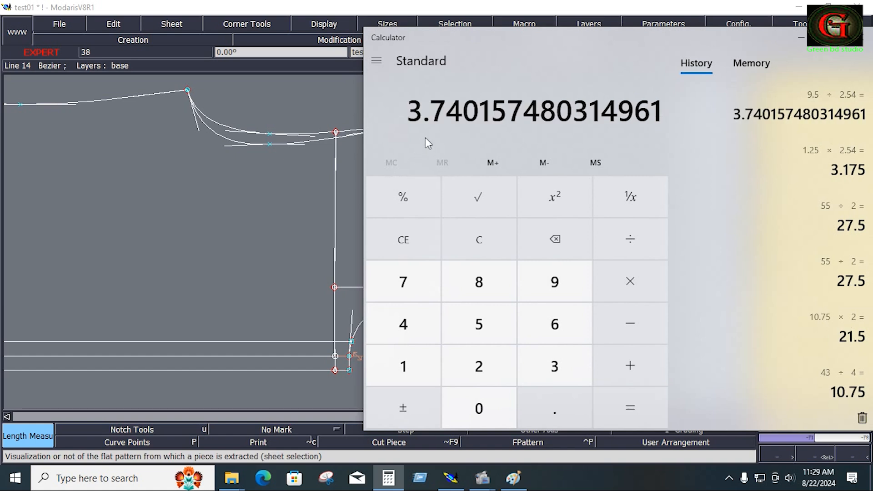
{"action": "left_click", "coordinate": [801, 39]}
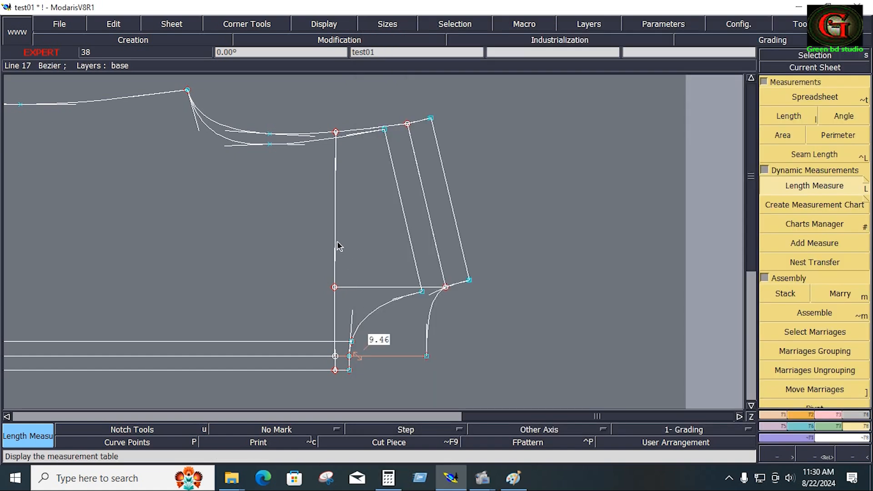
- Delete both segments of the yoke line, above and below the free end of the 11.5 cm line
{"action": "key", "text": "Delete"}
{"action": "left_click", "coordinate": [335, 194]}
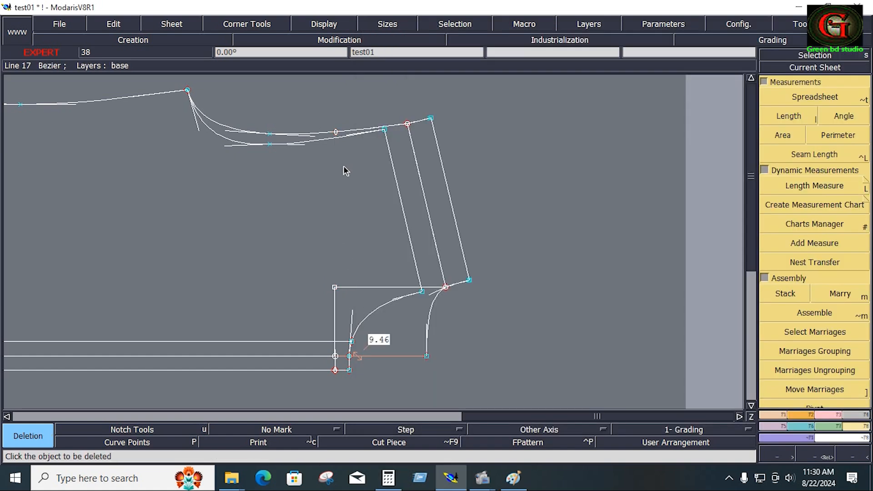
{"action": "left_click", "coordinate": [331, 358]}
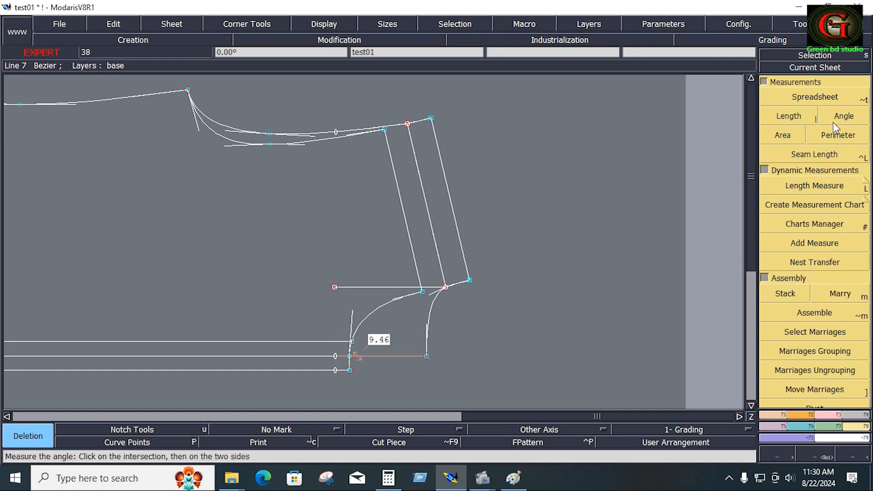
- Place a developed point 11 cm from the back neck point along the centre back line for the yoke line
{"action": "left_click", "coordinate": [781, 415]}
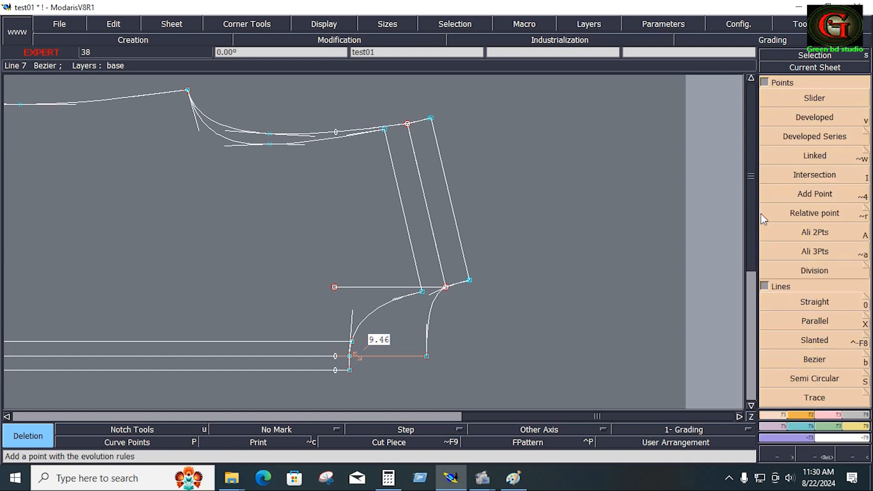
{"action": "left_click", "coordinate": [792, 121]}
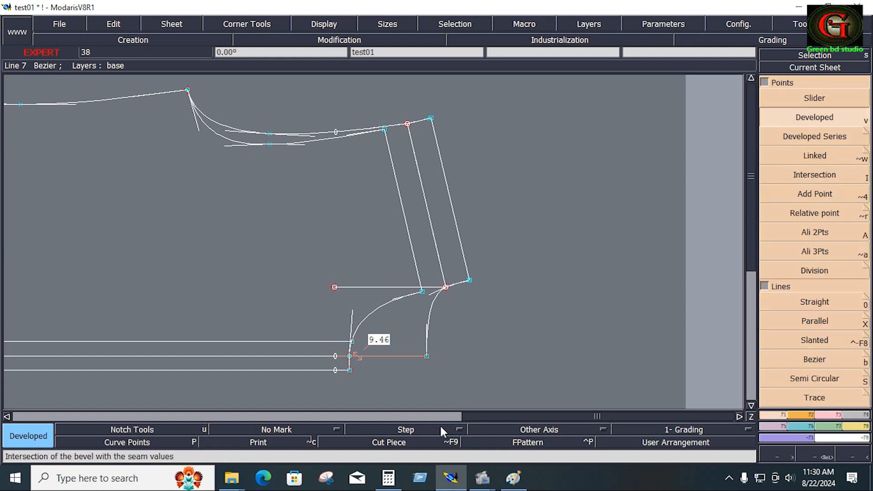
{"action": "left_click", "coordinate": [426, 356]}
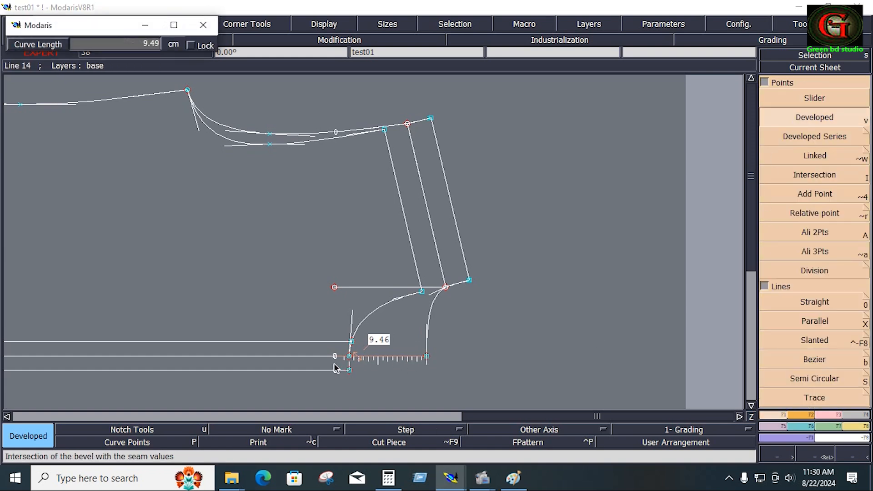
{"action": "key", "text": "Down"}
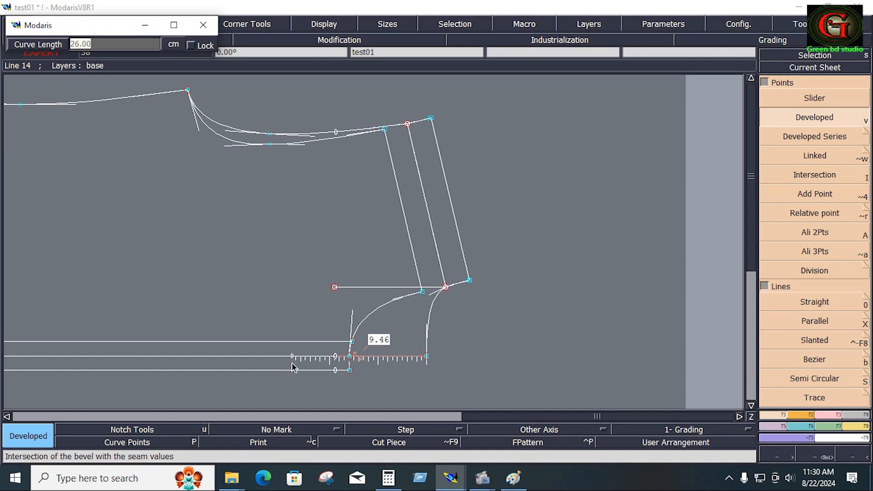
{"action": "type", "text": "11"}
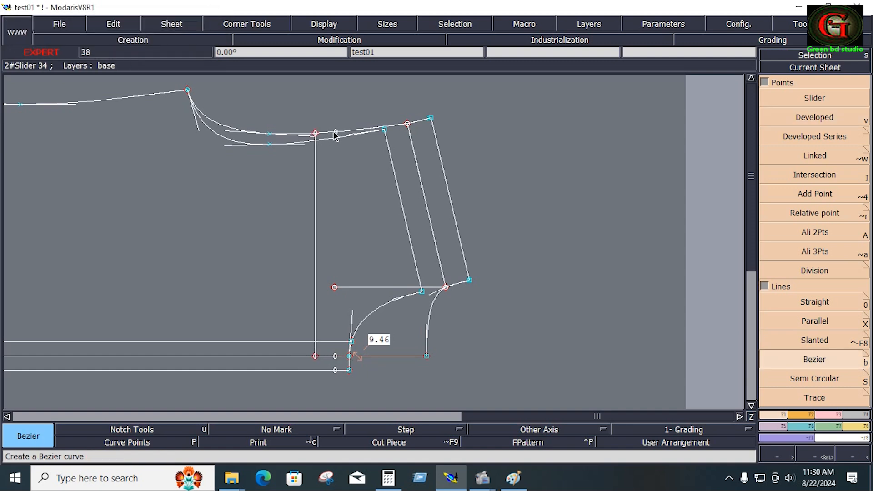
- Delete the leftover horizontal guide, markers and measurement, and insert the vertical yoke line's end points into their curves
{"action": "key", "text": "Delete"}
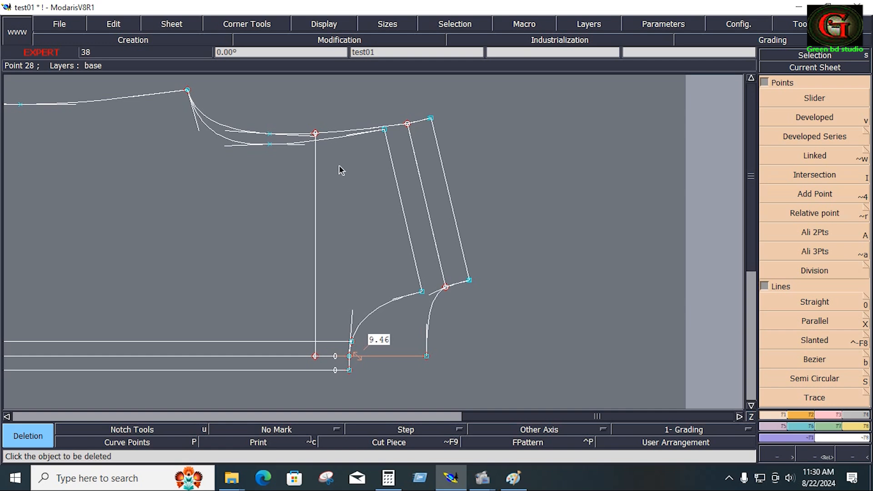
{"action": "left_click", "coordinate": [814, 321]}
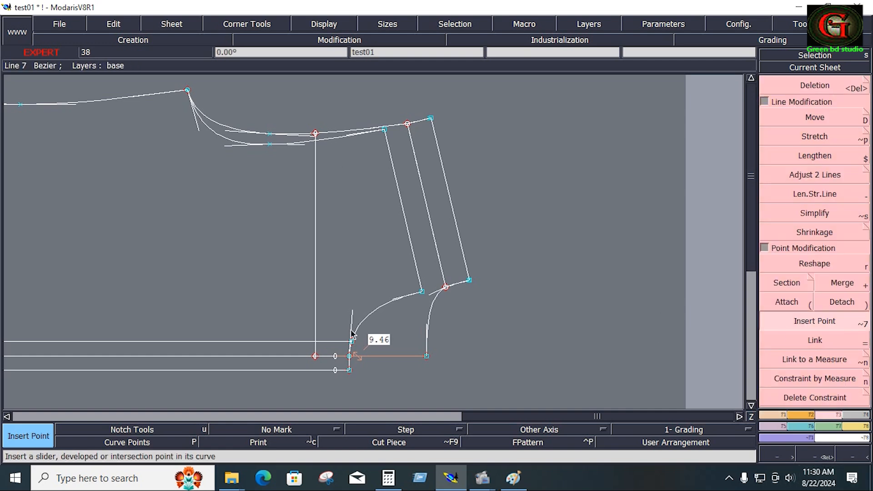
{"action": "key", "text": "Delete"}
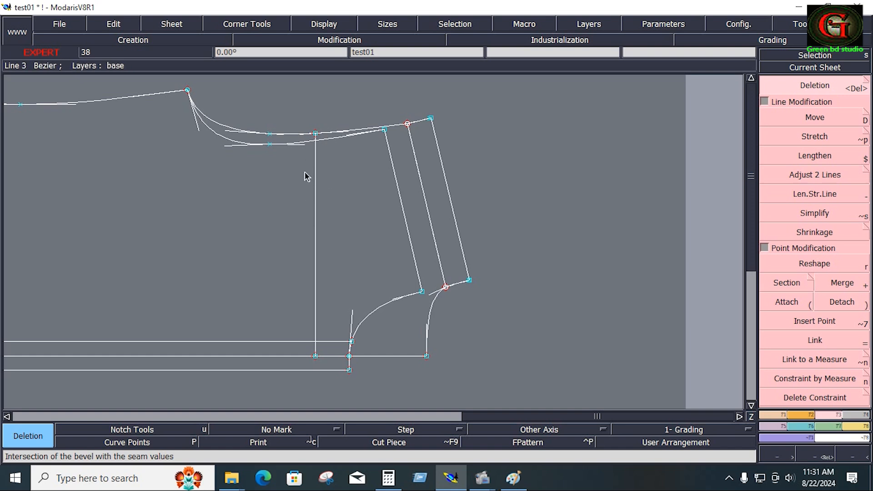
- Place a developed point on the vertical yoke line at -5 cm from its armhole end
{"action": "key", "text": "z"}
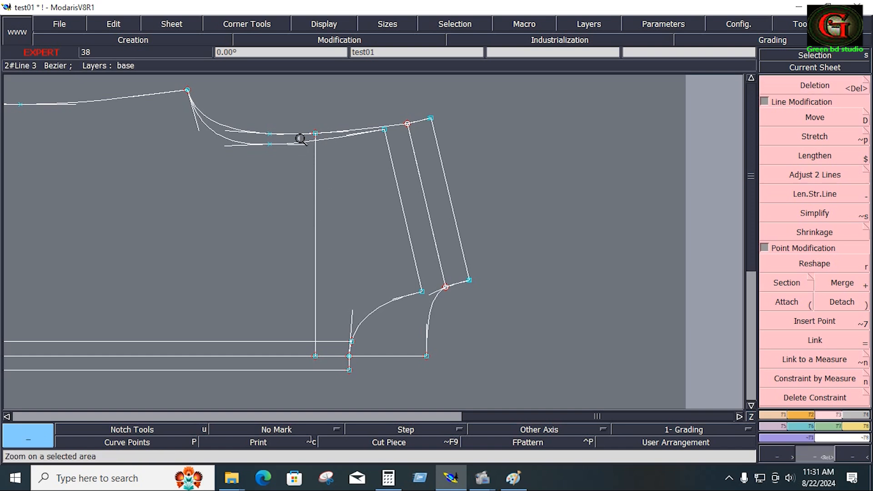
{"action": "left_click_drag", "start_coordinate": [288, 109], "coordinate": [338, 278]}
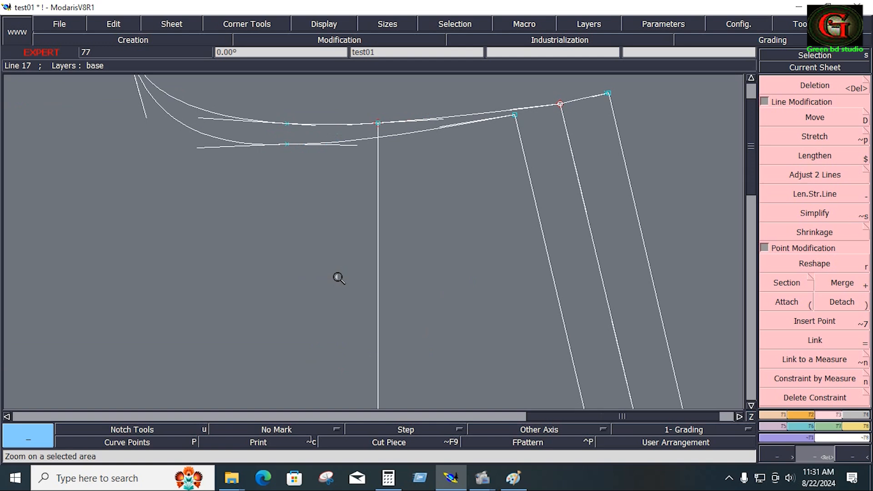
{"action": "key", "text": "v"}
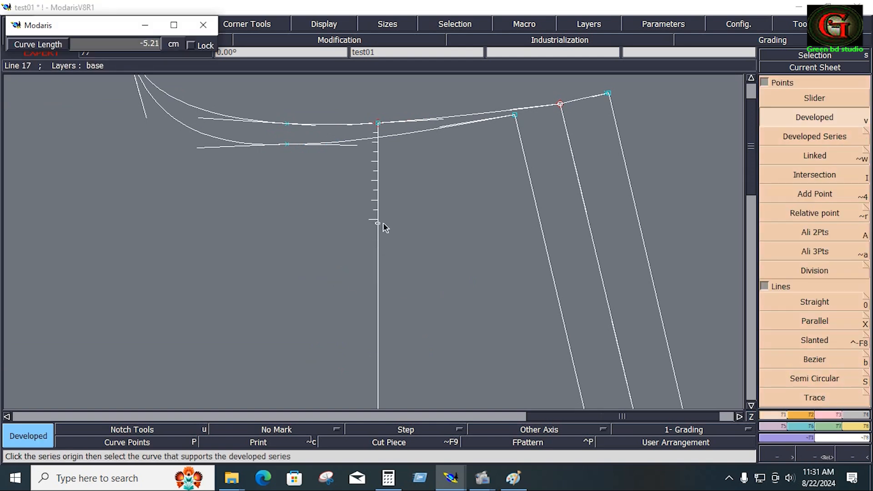
{"action": "type", "text": "-5"}
{"action": "key", "text": "Return"}
- Lengthen the yoke line's armhole end by 0.5 cm and insert the developed point into the line
{"action": "key", "text": "F3"}
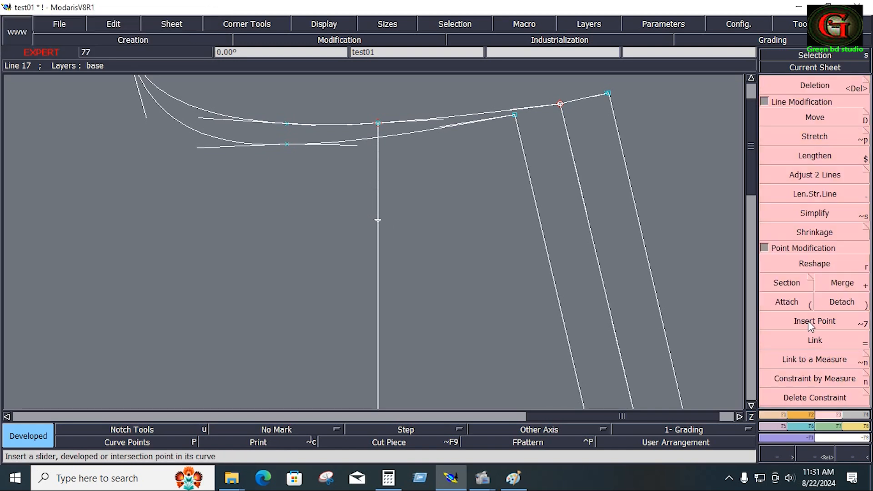
{"action": "key", "text": "minus"}
{"action": "left_click", "coordinate": [376, 151]}
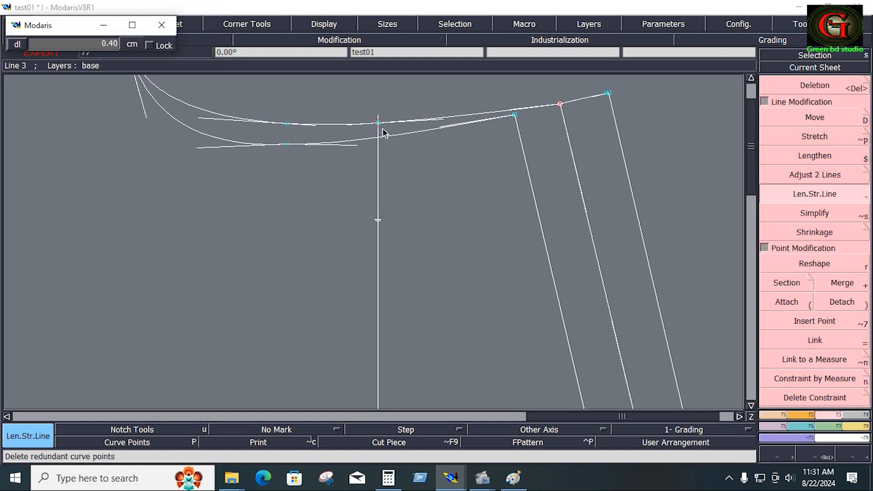
{"action": "type", "text": ".5"}
{"action": "key", "text": "Return"}
{"action": "key", "text": "7"}
{"action": "left_click", "coordinate": [376, 220]}
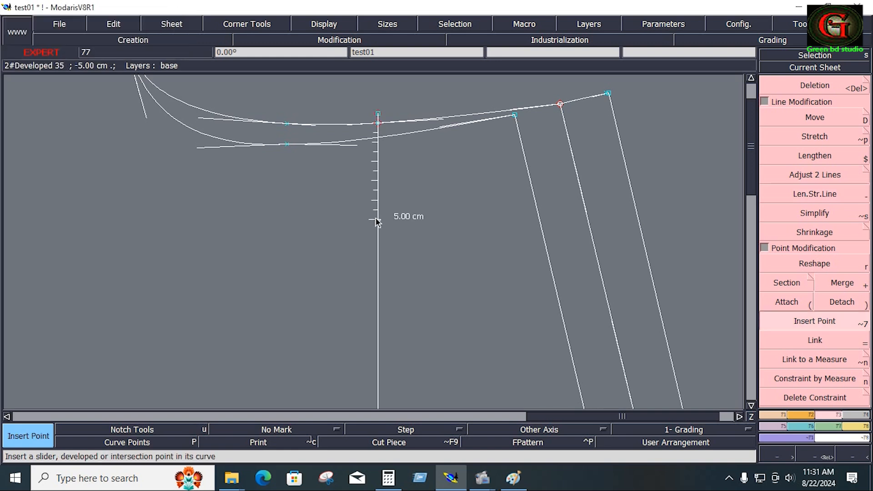
- Draw a Bezier line about 5.55 cm long from the inserted point to just beyond the armhole, and reshape it into a slight curve
{"action": "key", "text": "b"}
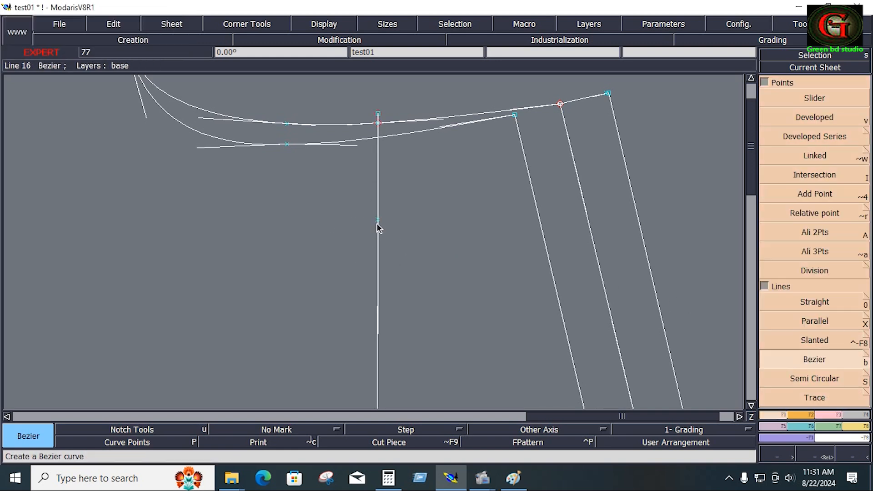
{"action": "left_click", "coordinate": [376, 223]}
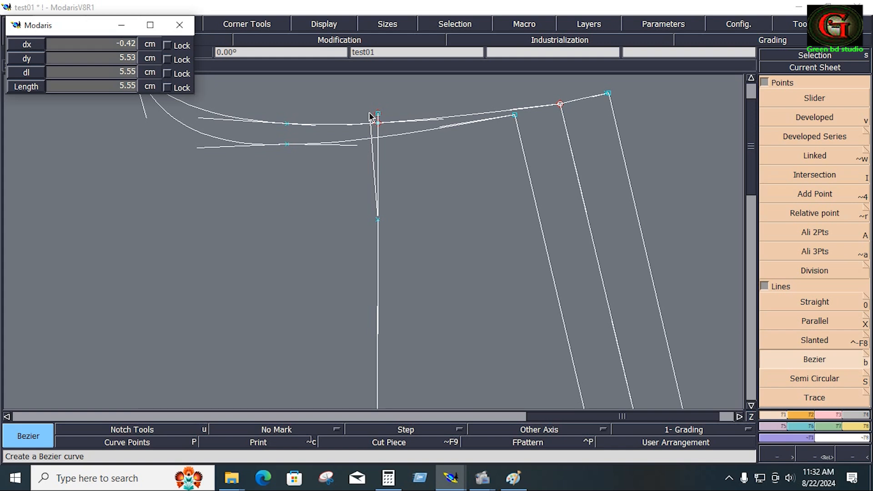
{"action": "left_click", "coordinate": [369, 112]}
{"action": "key", "text": "r"}
{"action": "scroll", "coordinate": [416, 139], "scroll_direction": "up", "scroll_amount": 3}
{"action": "left_click_drag", "start_coordinate": [383, 298], "coordinate": [381, 194]}
- Attach the yoke line's armhole end to the lower end of the new Bezier curve
{"action": "key", "text": "a"}
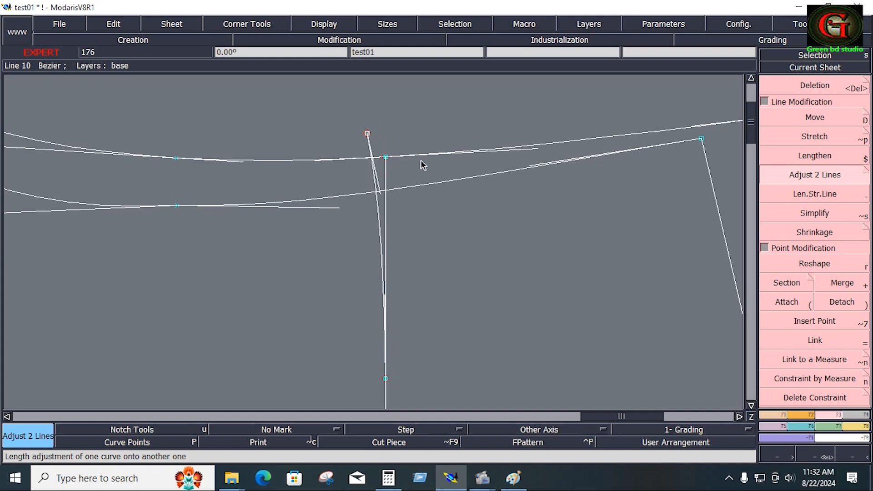
{"action": "left_click", "coordinate": [797, 305]}
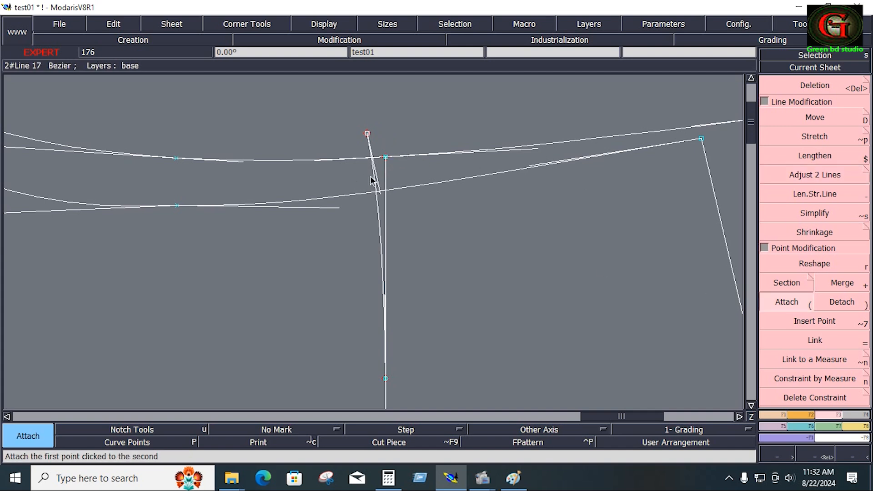
{"action": "left_click", "coordinate": [385, 157]}
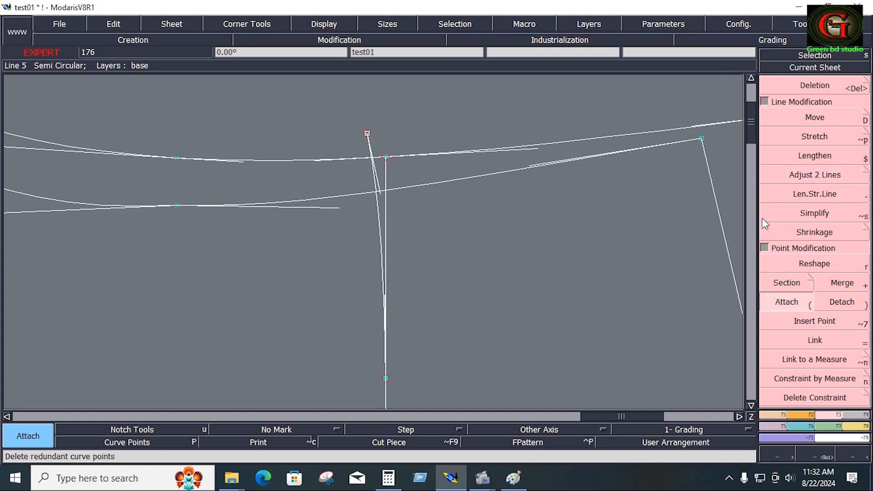
{"action": "left_click", "coordinate": [800, 179]}
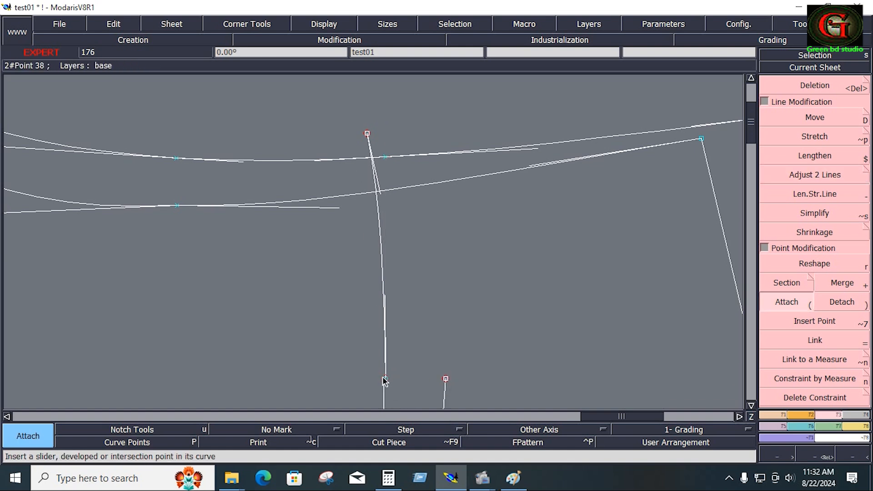
{"action": "left_click", "coordinate": [386, 379]}
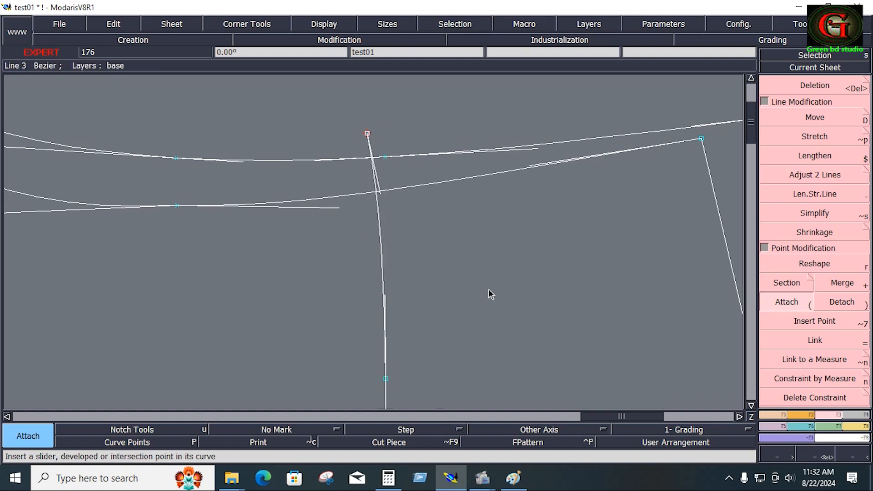
- Draw a Bezier line from the curve's lower end straight up to the armhole point as the second yoke edge
{"action": "key", "text": "b"}
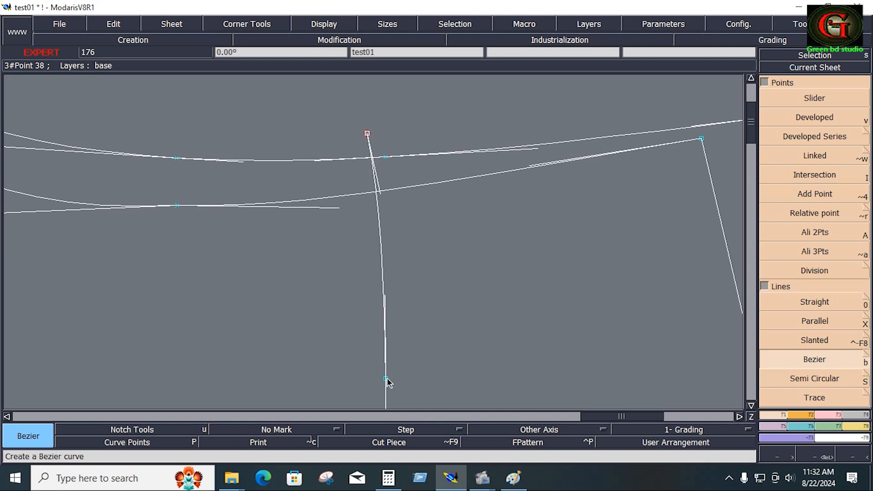
{"action": "left_click", "coordinate": [386, 379]}
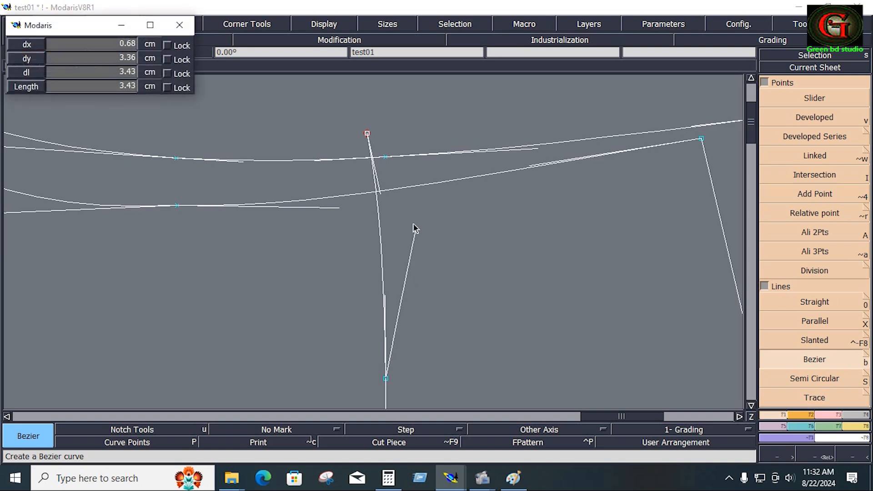
{"action": "left_click", "coordinate": [386, 159]}
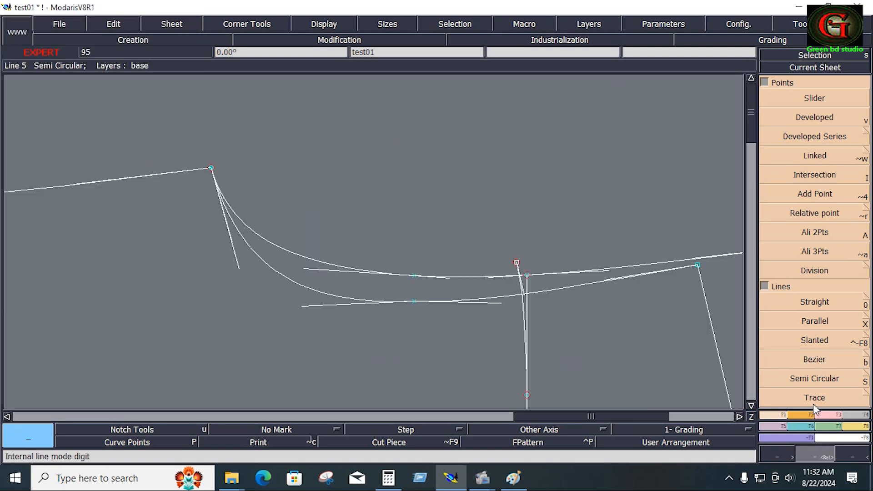
- Adjust the back armhole curve to end at the yoke, and draw a Bezier line from the curved yoke edge's end to the underarm point
{"action": "left_click", "coordinate": [823, 415]}
{"action": "left_click", "coordinate": [810, 177]}
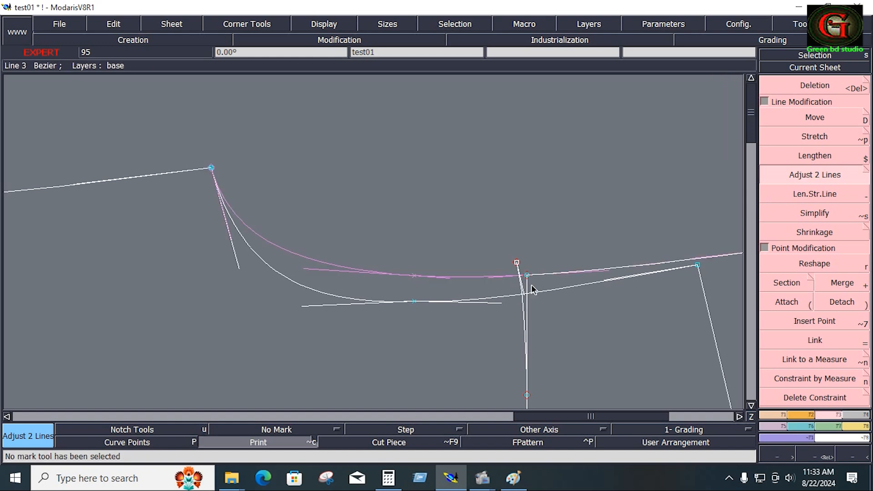
{"action": "left_click", "coordinate": [772, 414]}
{"action": "left_click", "coordinate": [814, 359]}
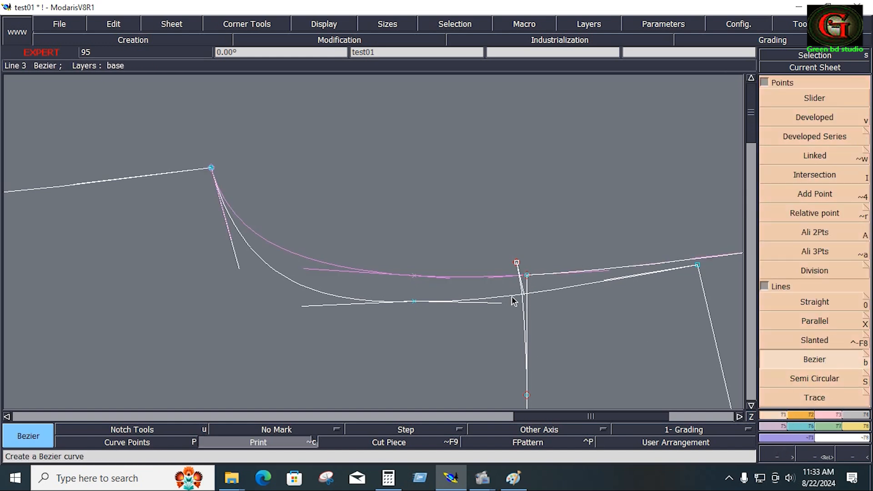
{"action": "left_click", "coordinate": [517, 262]}
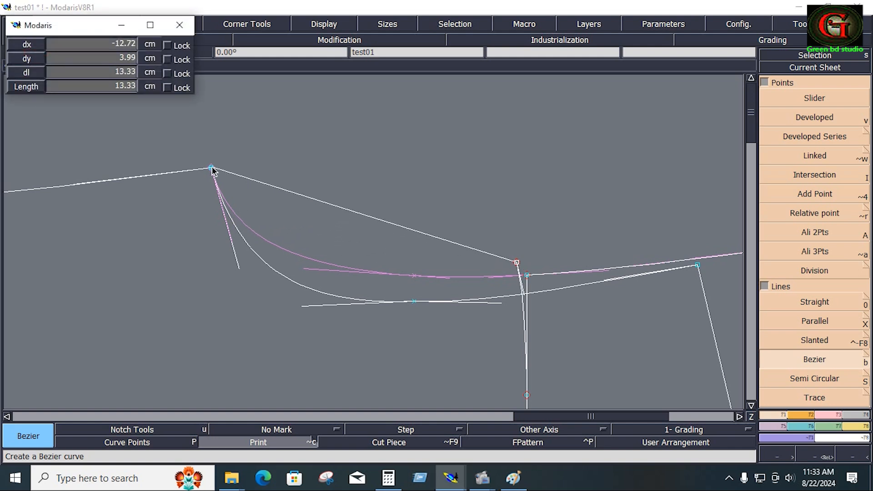
{"action": "left_click", "coordinate": [212, 168]}
- Reshape the new Bezier line with its tangent handles at both ends to follow the printed original armhole curve
{"action": "left_click", "coordinate": [831, 415]}
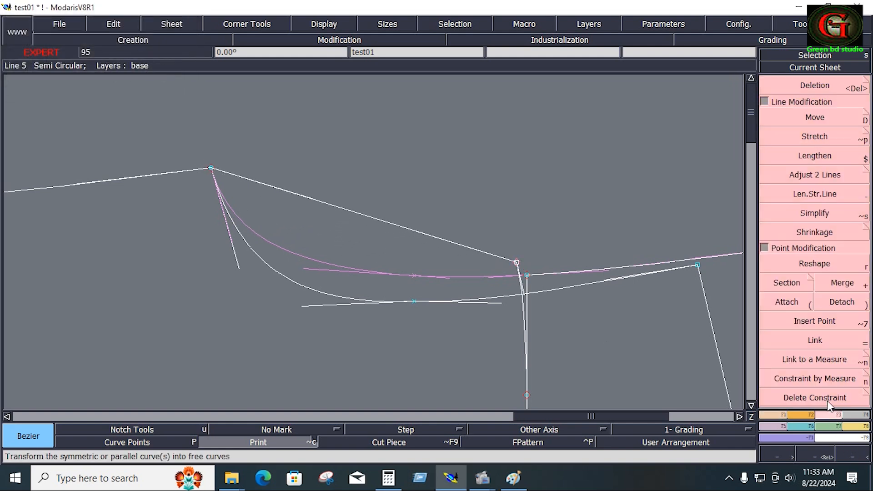
{"action": "left_click", "coordinate": [813, 261]}
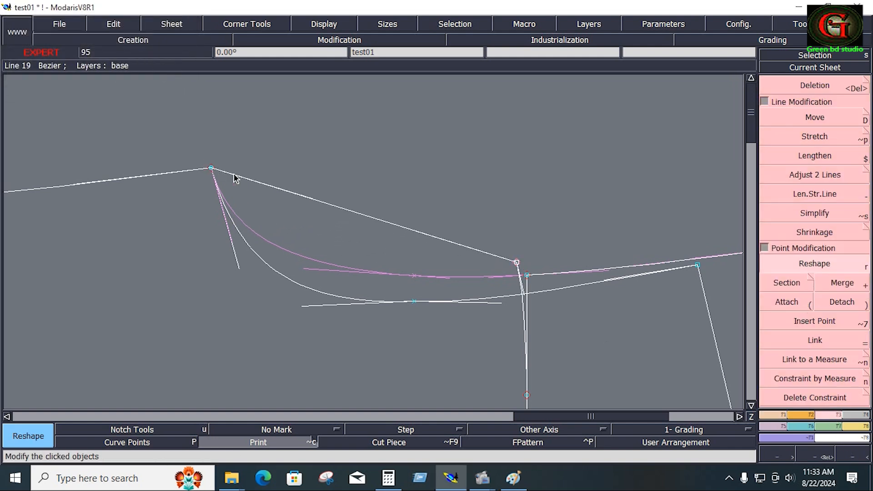
{"action": "left_click", "coordinate": [271, 185]}
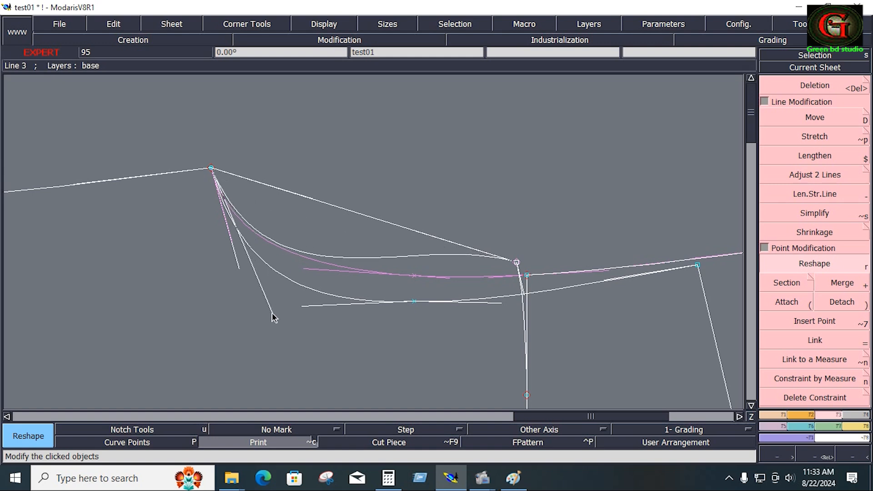
{"action": "left_click", "coordinate": [251, 295]}
{"action": "left_click", "coordinate": [422, 234]}
{"action": "left_click", "coordinate": [467, 277]}
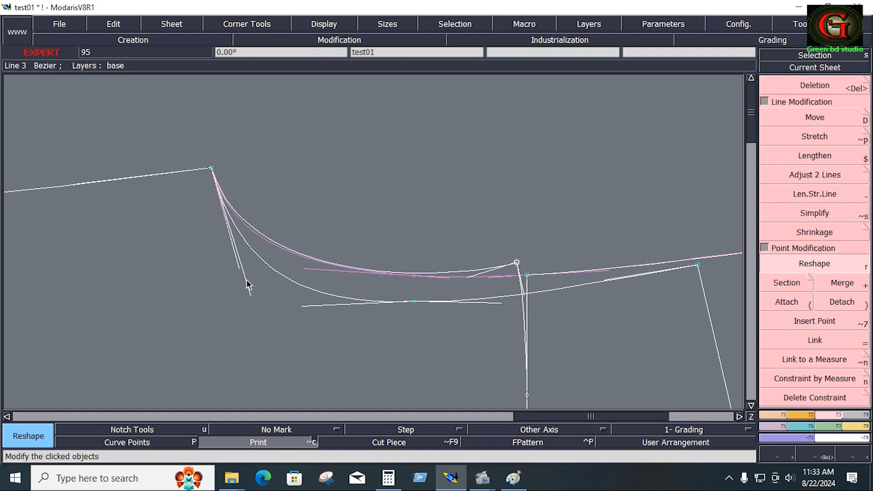
{"action": "left_click", "coordinate": [250, 296]}
{"action": "left_click", "coordinate": [241, 295]}
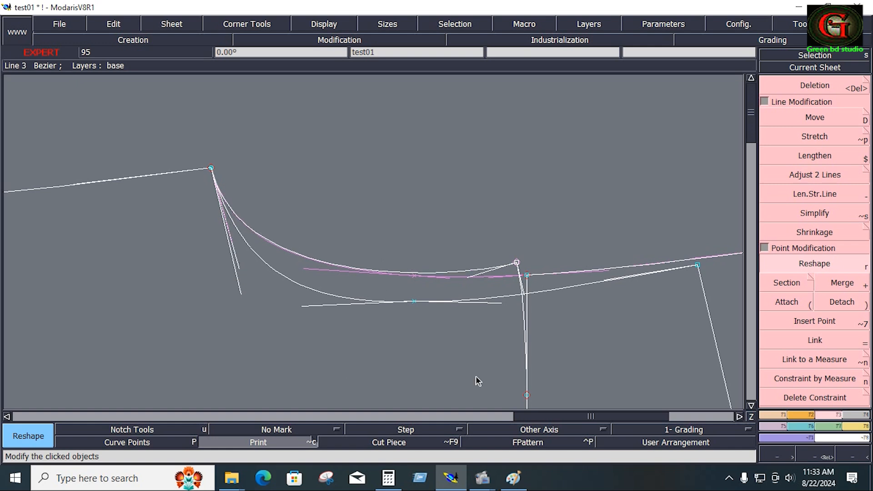
- Fine-tune the new armhole curve's yoke end point and tangent, and turn off the print of modified objects
{"action": "left_click", "coordinate": [517, 262]}
{"action": "left_click", "coordinate": [516, 265]}
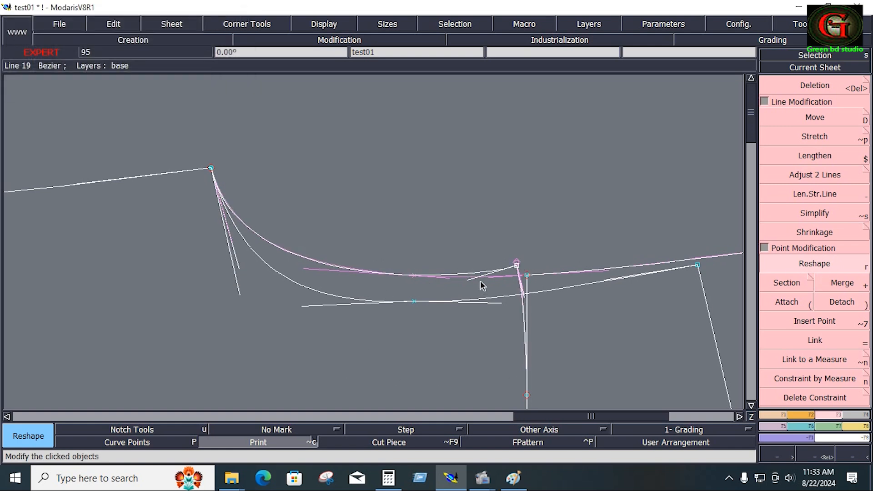
{"action": "left_click", "coordinate": [468, 280]}
{"action": "left_click", "coordinate": [453, 276]}
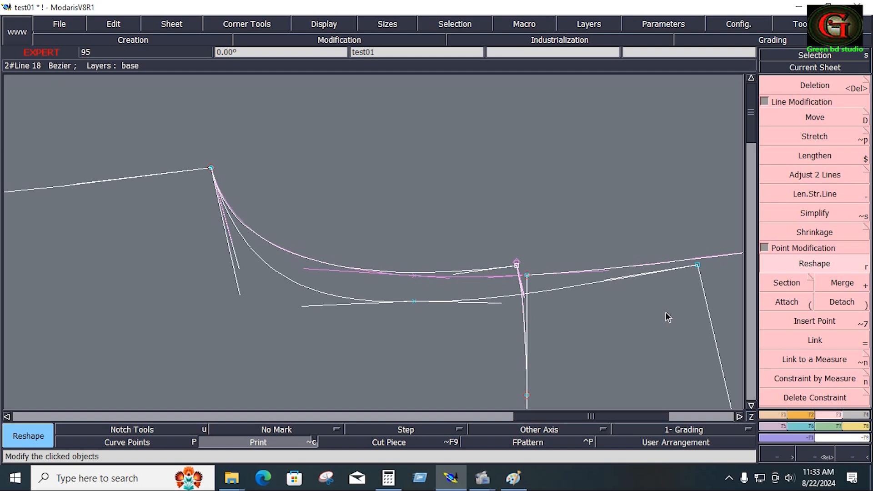
{"action": "left_click", "coordinate": [287, 442]}
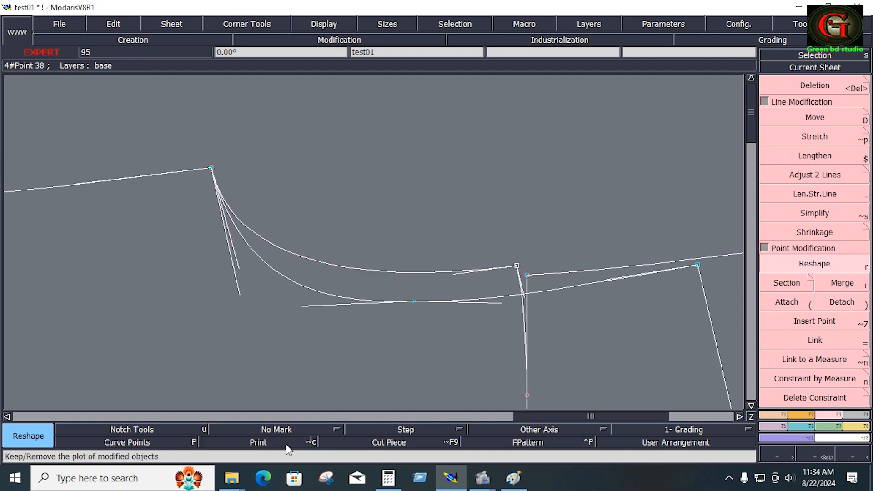
- Hide the curve handles and fit the whole test01 sheet in view
{"action": "left_click", "coordinate": [343, 24]}
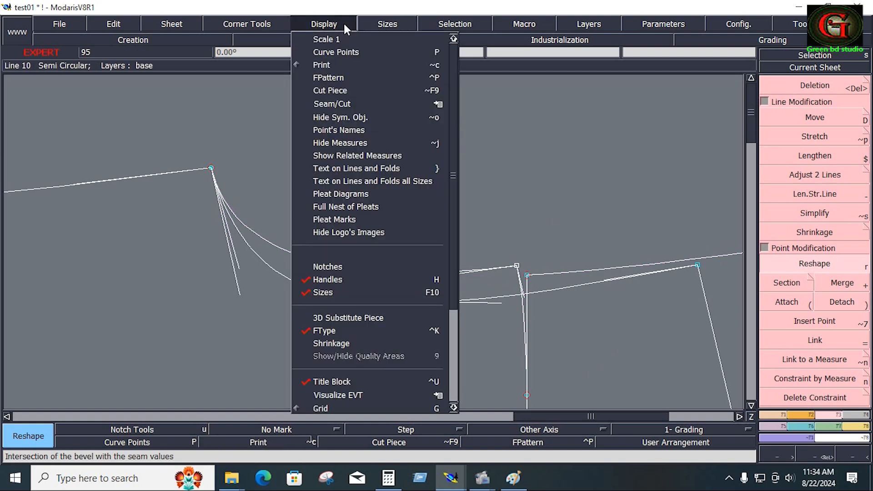
{"action": "left_click", "coordinate": [323, 279]}
{"action": "key", "text": "Home"}
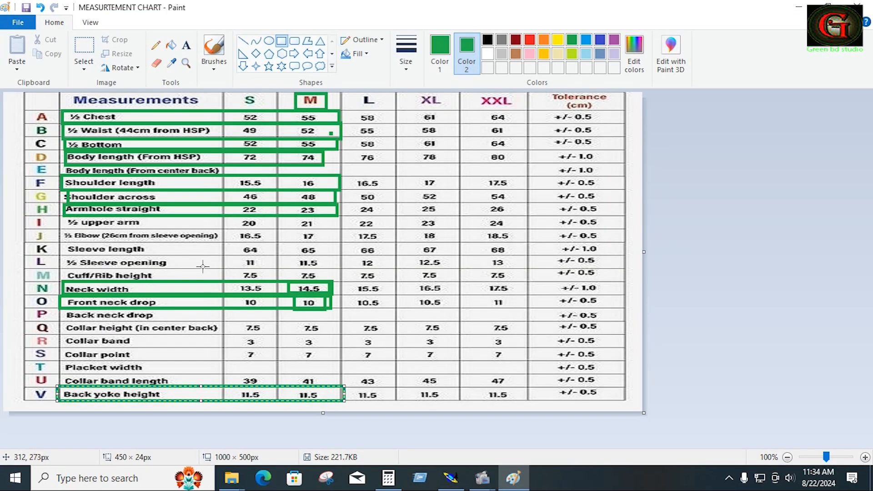
- Frame the ½ upper arm row in the Paint measurement chart, and draw a vertical 65 cm Bezier sleeve line above the shoulder in Modaris
{"action": "left_click_drag", "start_coordinate": [61, 230], "coordinate": [341, 221]}
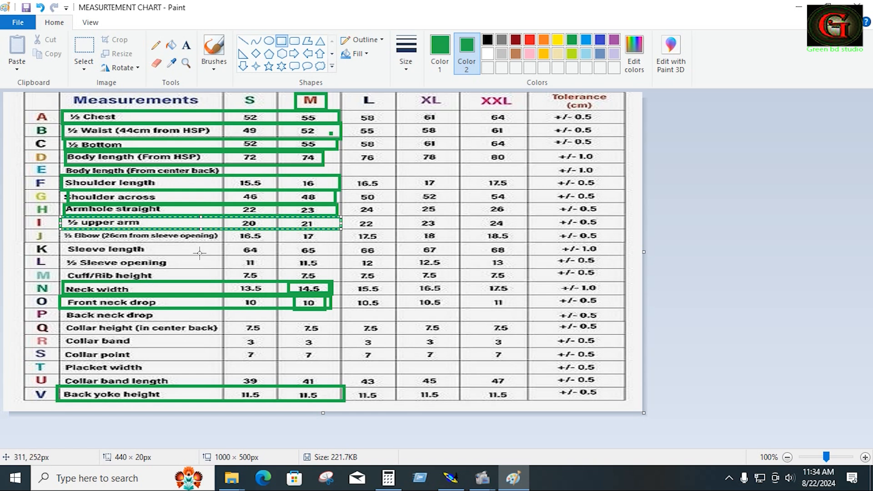
{"action": "left_click", "coordinate": [823, 364]}
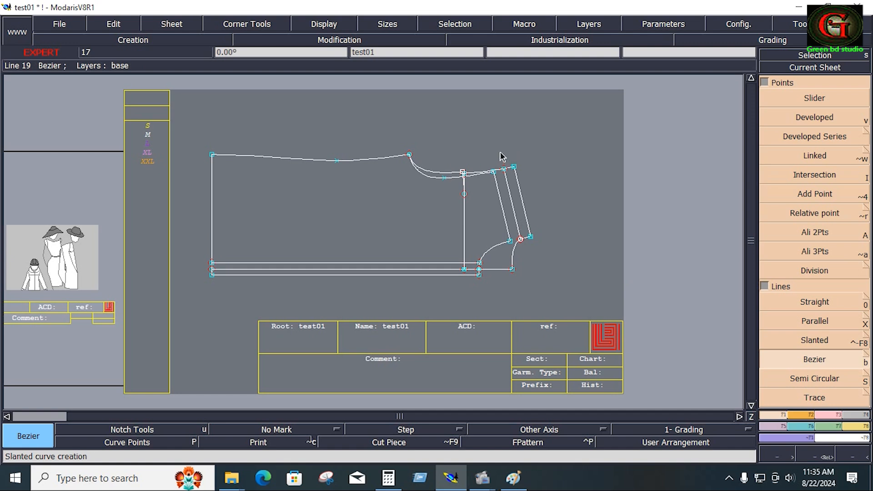
{"action": "left_click", "coordinate": [500, 153]}
{"action": "left_click", "coordinate": [63, 73]}
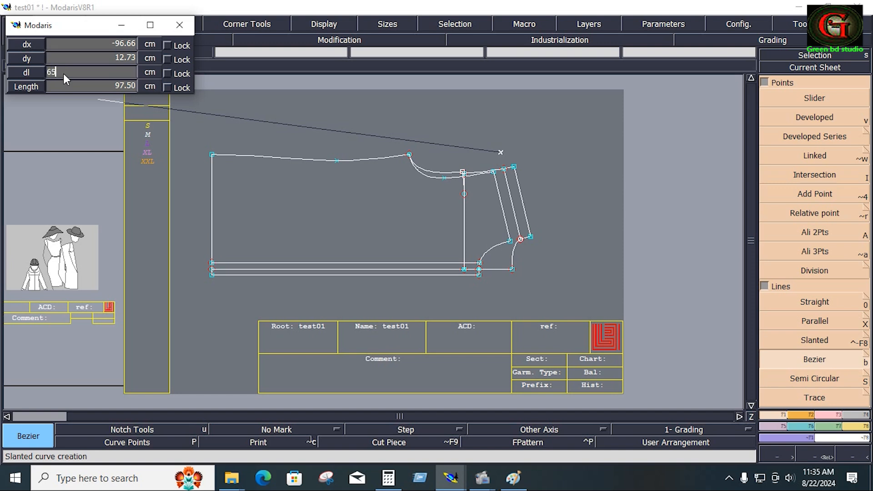
{"action": "type", "text": "65.00"}
{"action": "key", "text": "Return"}
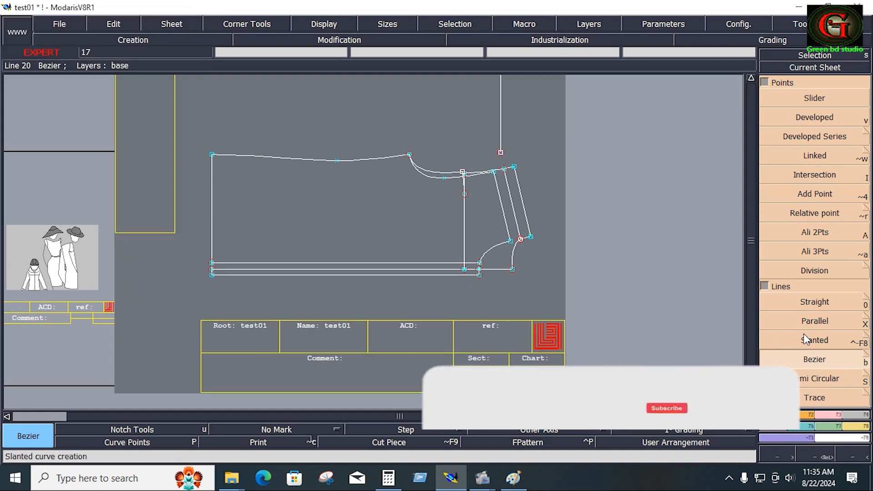
- Check the size M ½ upper arm value in the Paint chart and create a parallel of the sleeve line at 21 cm toward the underarm
{"action": "left_click", "coordinate": [812, 322]}
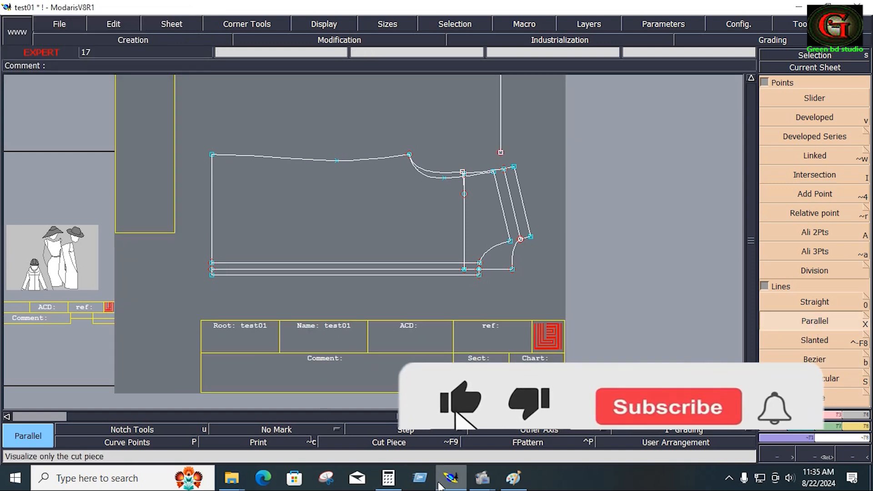
{"action": "mouse_move", "coordinate": [437, 481]}
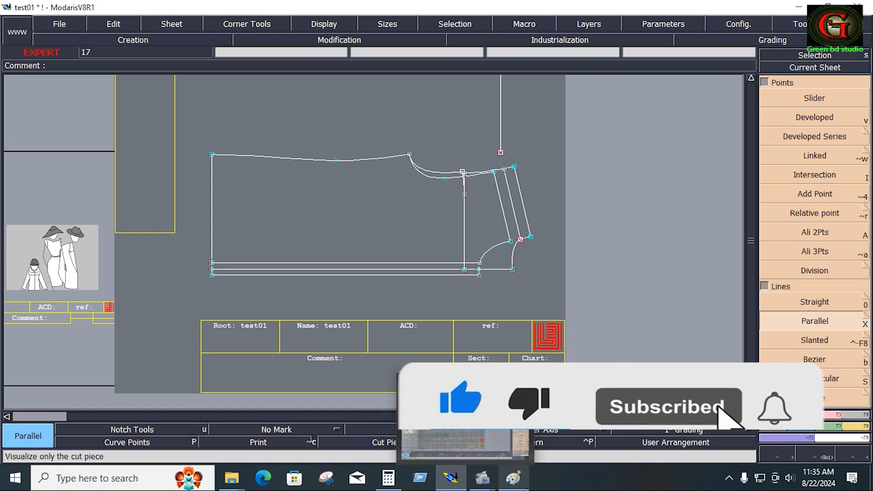
{"action": "left_click", "coordinate": [512, 477]}
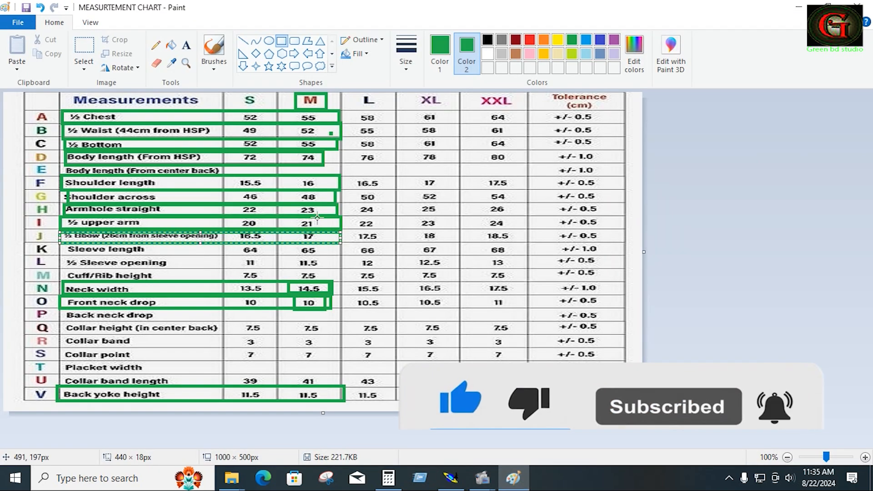
{"action": "left_click", "coordinate": [451, 483]}
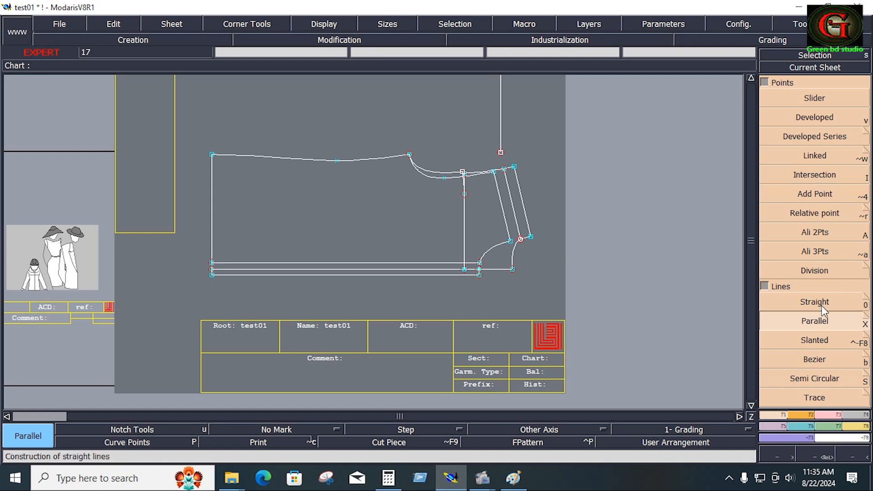
{"action": "left_click", "coordinate": [814, 321]}
{"action": "left_click", "coordinate": [501, 125]}
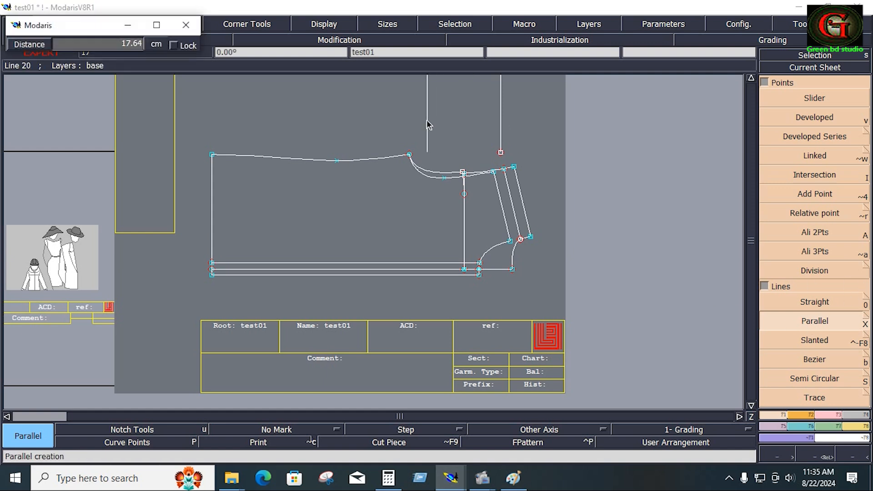
{"action": "type", "text": "21"}
{"action": "key", "text": "Return"}
{"action": "left_click", "coordinate": [750, 79]}
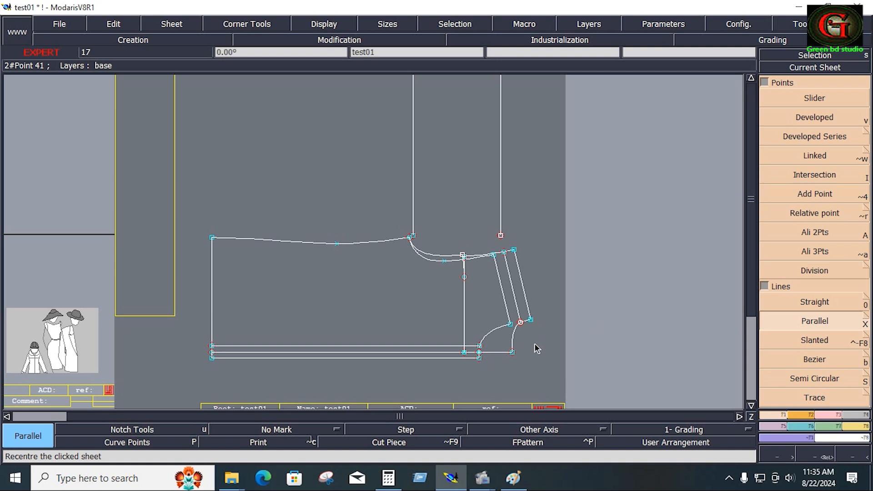
- Draw a slanted Bezier line from the sleeve line's lower end to the parallel line, and add a dynamic length measure to it
{"action": "left_click", "coordinate": [808, 361]}
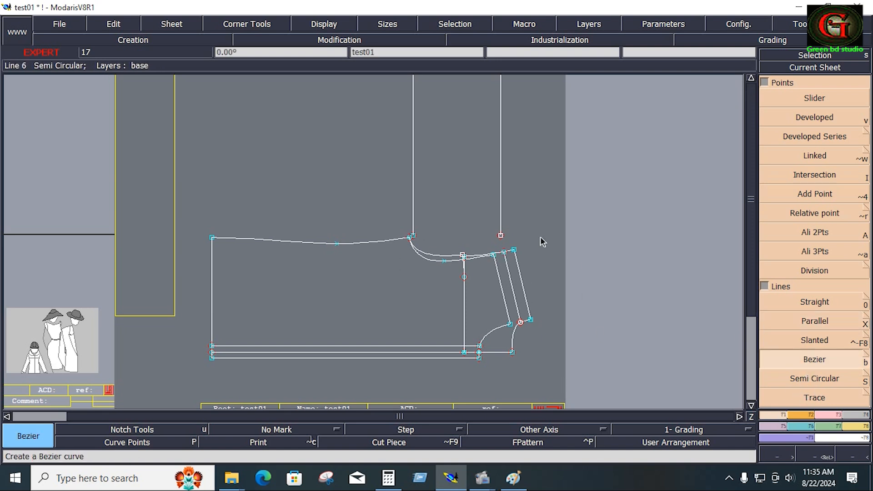
{"action": "left_click", "coordinate": [501, 236]}
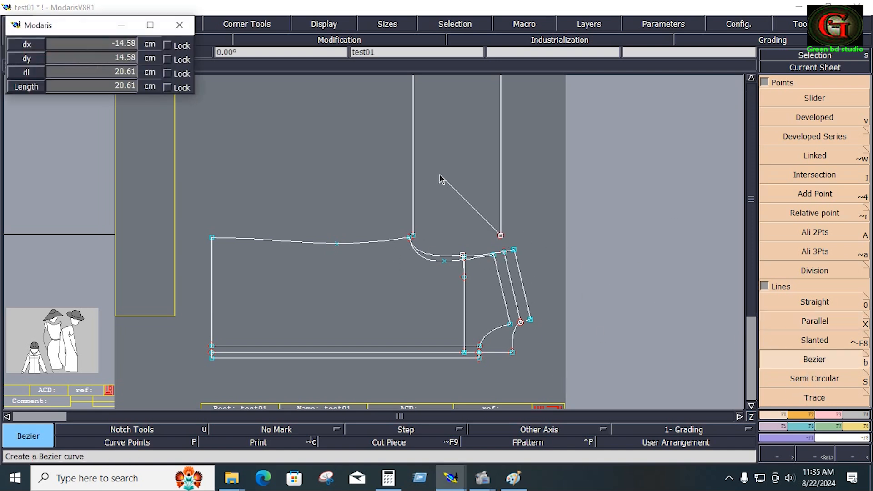
{"action": "left_click", "coordinate": [413, 169]}
{"action": "left_click", "coordinate": [857, 427]}
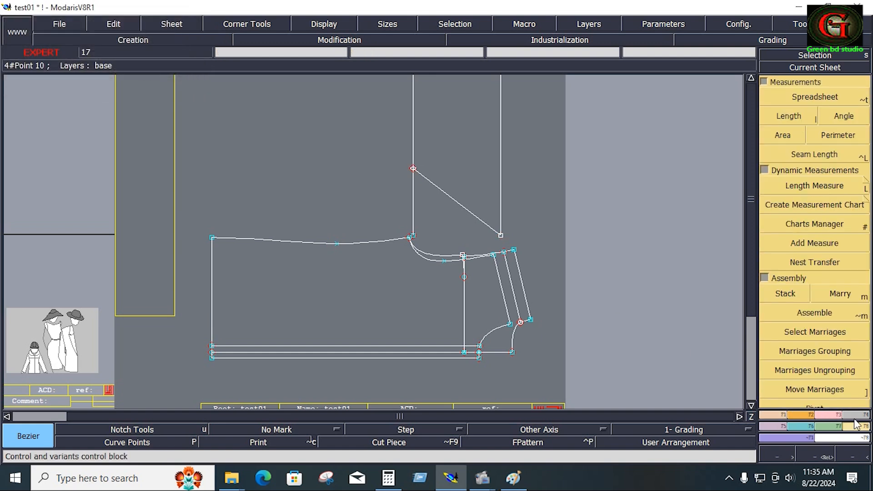
{"action": "left_click", "coordinate": [864, 193]}
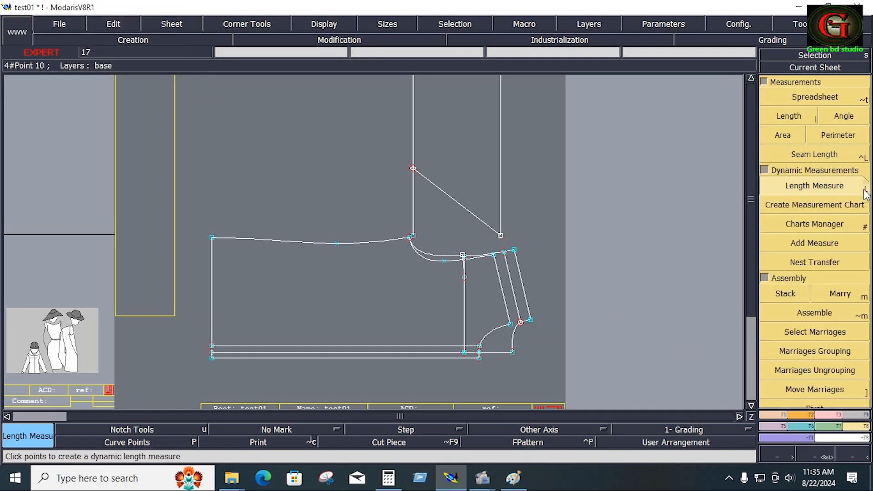
{"action": "left_click", "coordinate": [413, 168]}
{"action": "left_click", "coordinate": [501, 234]}
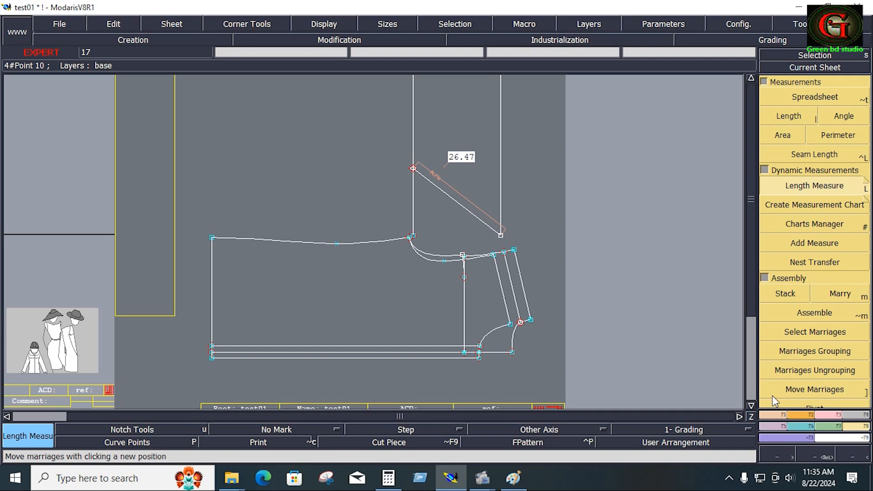
- Show the curve handles and reshape the slanted Bezier line into an S-shaped sleeve cap curve with its end tangents
{"action": "left_click", "coordinate": [837, 416]}
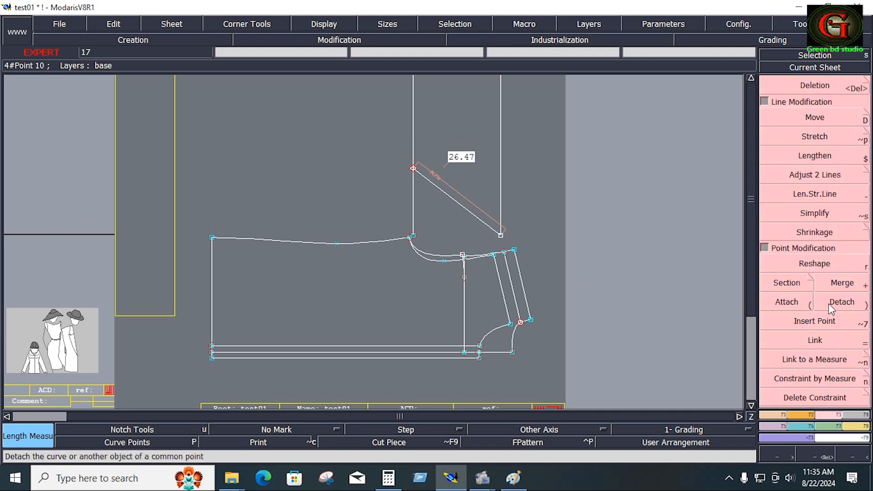
{"action": "left_click", "coordinate": [814, 264]}
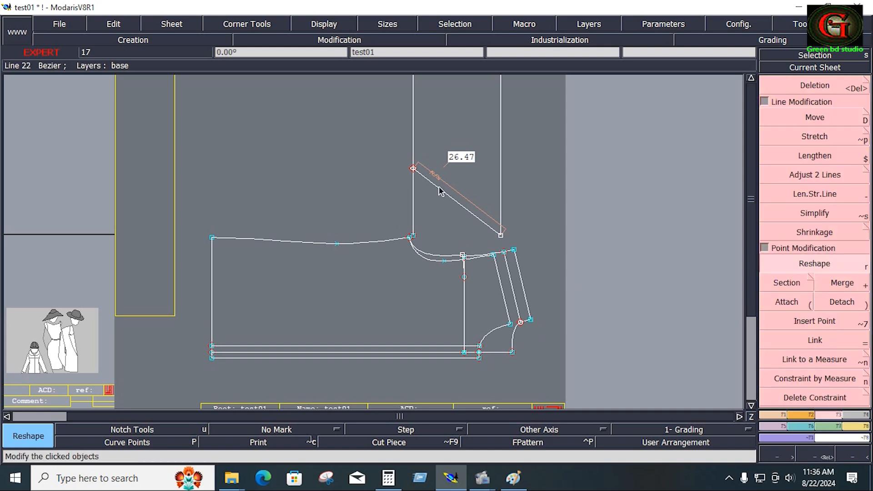
{"action": "left_click", "coordinate": [343, 23]}
{"action": "left_click", "coordinate": [329, 279]}
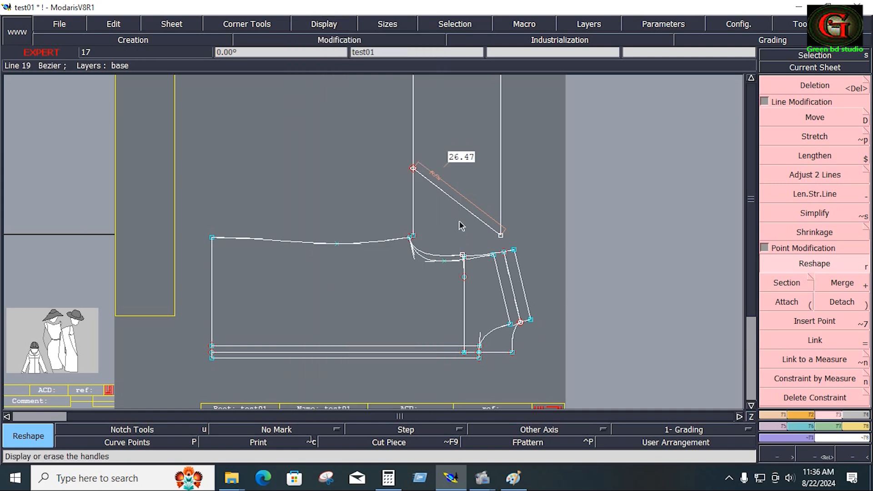
{"action": "left_click_drag", "start_coordinate": [434, 190], "coordinate": [455, 187]}
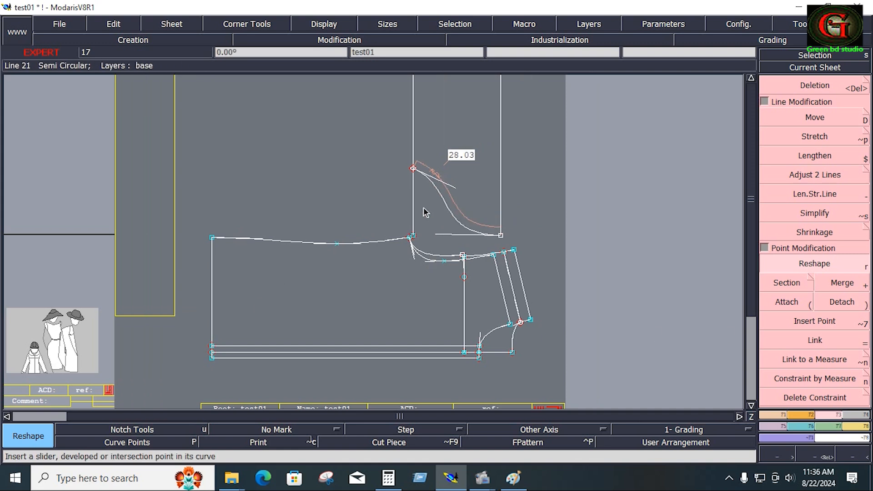
- Save the test01 model, continuing past the detected anomalies
{"action": "key", "text": "z"}
{"action": "left_click_drag", "start_coordinate": [379, 154], "coordinate": [518, 275]}
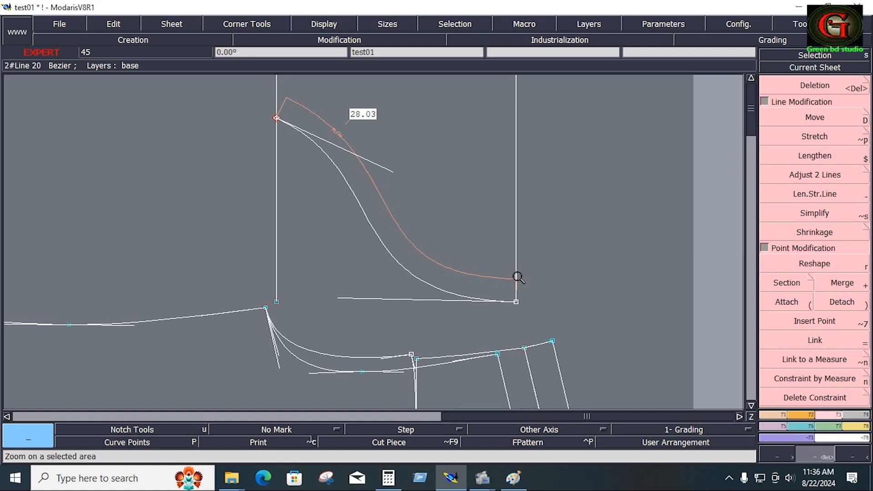
{"action": "left_click", "coordinate": [67, 26]}
{"action": "left_click", "coordinate": [79, 77]}
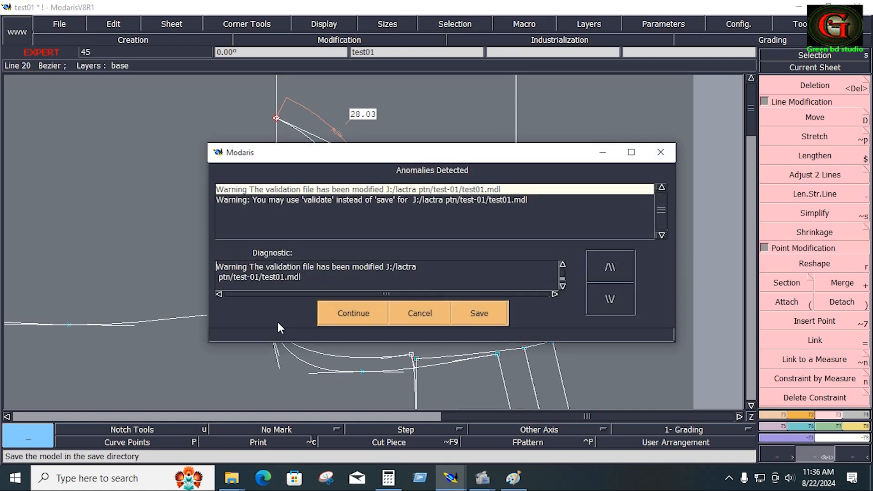
{"action": "left_click", "coordinate": [359, 317]}
- Add dynamic length measures to the two upper back armhole segments, the lower back armhole curve and the front armhole curve
{"action": "key", "text": "F8"}
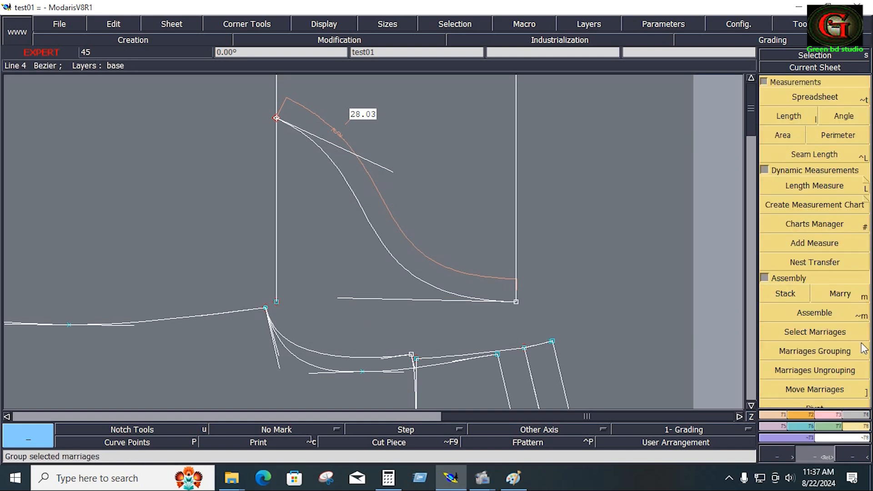
{"action": "left_click", "coordinate": [836, 186]}
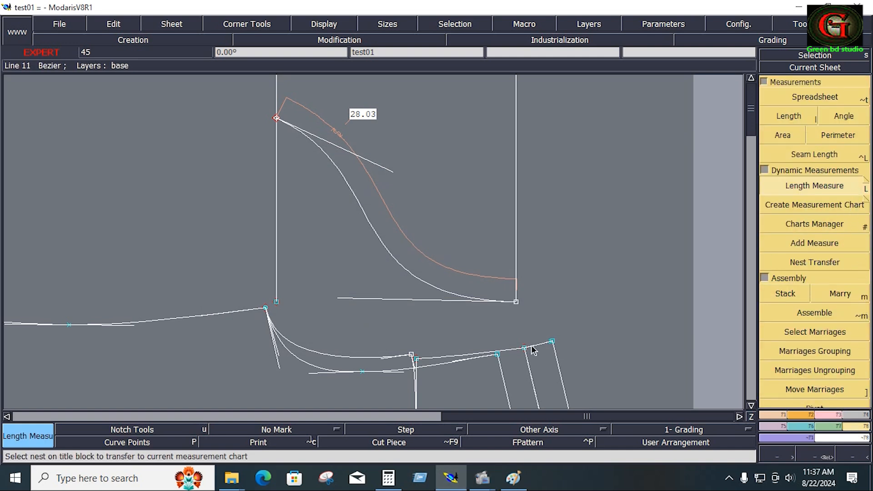
{"action": "left_click", "coordinate": [553, 346]}
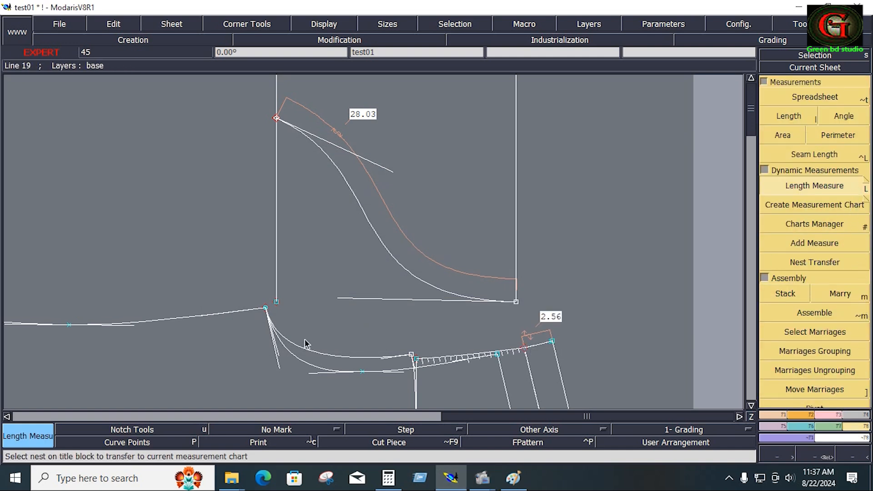
{"action": "left_click", "coordinate": [415, 359]}
{"action": "left_click", "coordinate": [411, 355]}
{"action": "left_click", "coordinate": [266, 309]}
{"action": "left_click", "coordinate": [498, 358]}
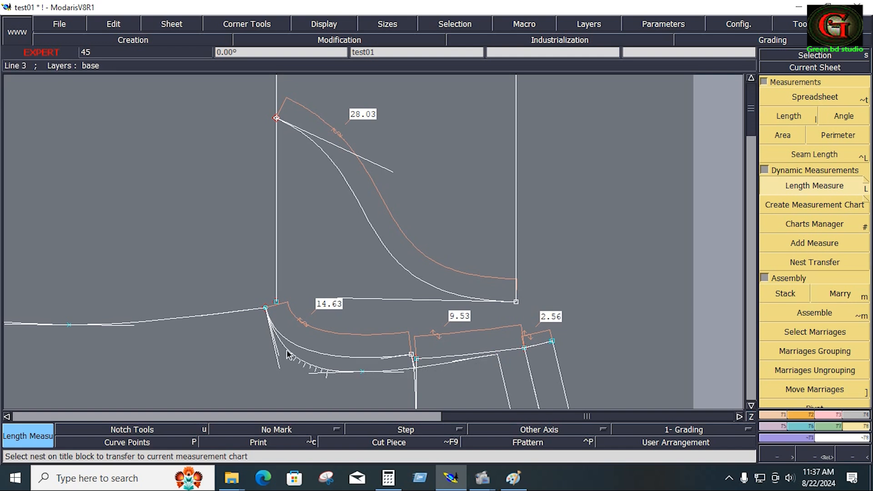
{"action": "left_click", "coordinate": [269, 319]}
- Switch to Calculator and add the two upper back armhole segment lengths as 2.56 + 9.3
{"action": "key", "text": "alt+Tab"}
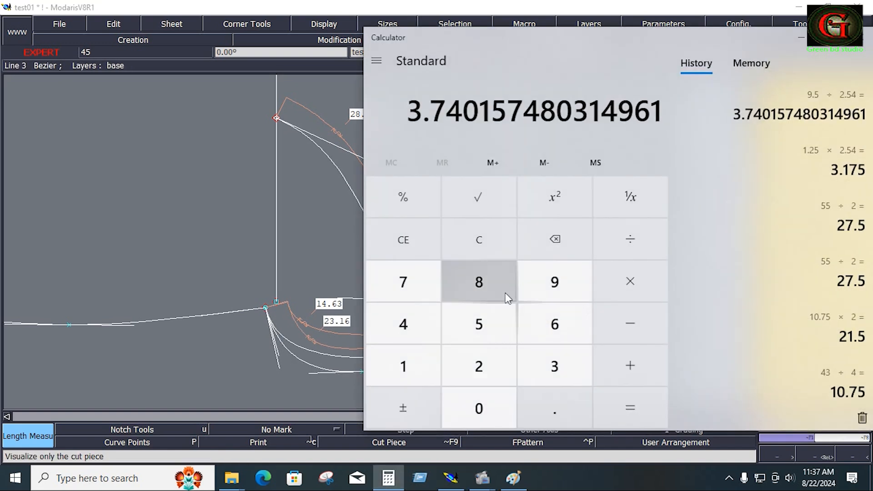
{"action": "left_click_drag", "start_coordinate": [465, 34], "coordinate": [671, 53]}
{"action": "left_click", "coordinate": [684, 381]}
{"action": "left_click", "coordinate": [764, 413]}
{"action": "left_click", "coordinate": [697, 344]}
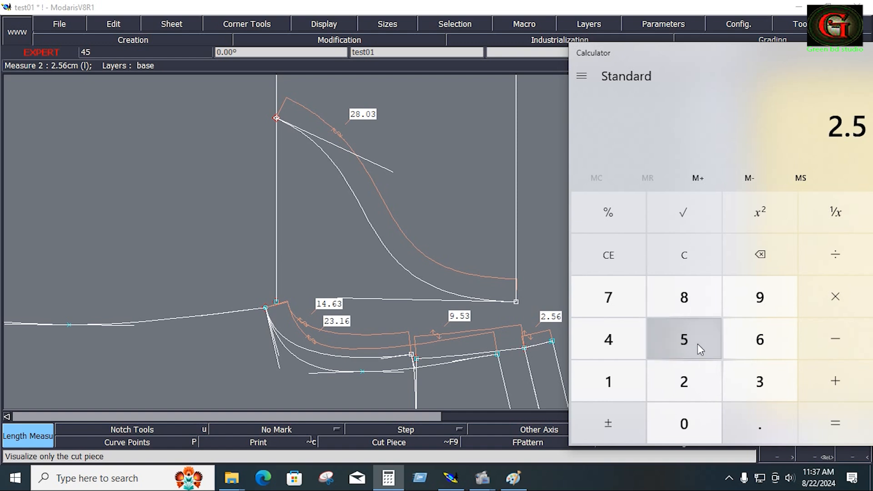
{"action": "left_click", "coordinate": [729, 336]}
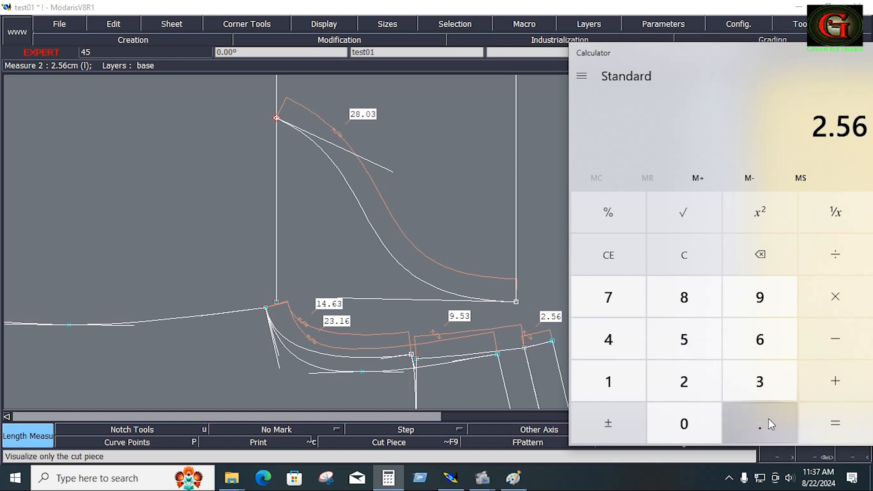
{"action": "left_click", "coordinate": [839, 380]}
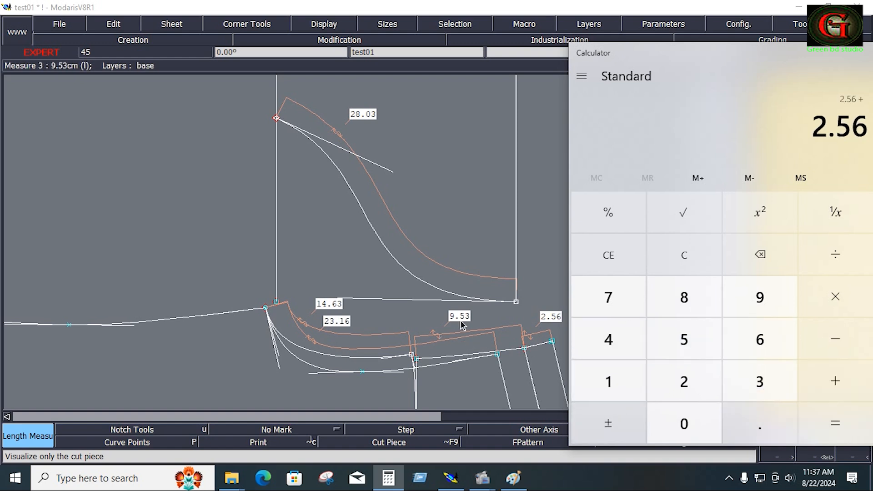
{"action": "left_click", "coordinate": [762, 294]}
{"action": "left_click", "coordinate": [772, 431]}
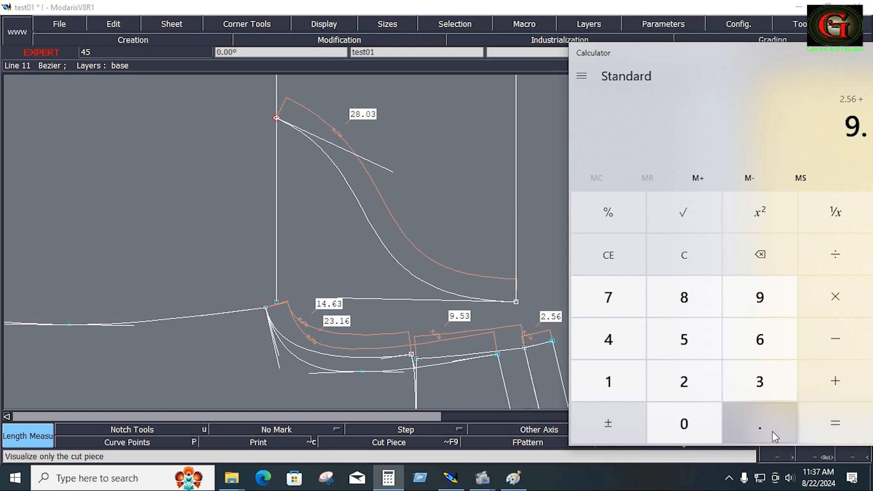
{"action": "left_click", "coordinate": [754, 391]}
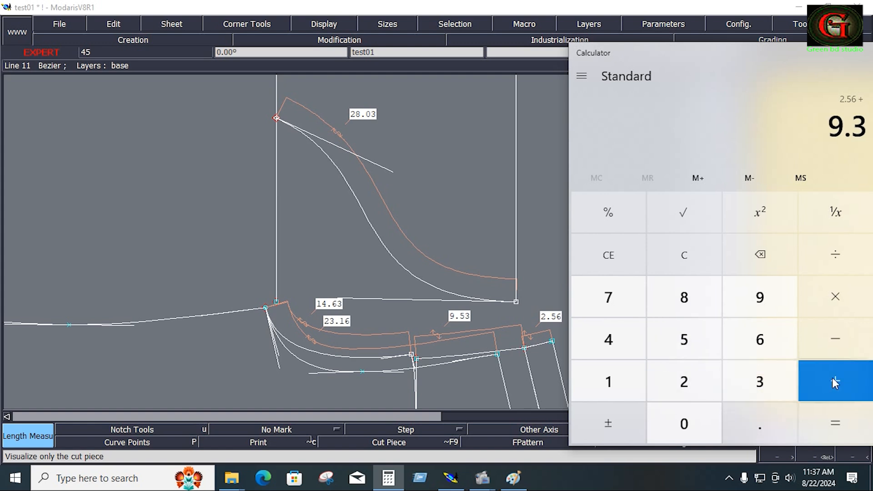
{"action": "left_click", "coordinate": [834, 379]}
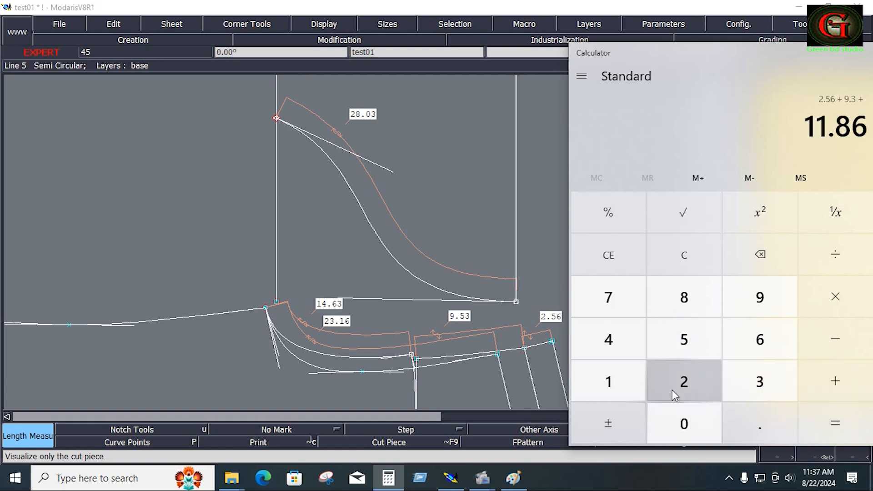
- Add the front armhole length 23.16 and the lower back armhole length 14.63 to the sum
{"action": "left_click", "coordinate": [684, 391]}
{"action": "left_click", "coordinate": [755, 385]}
{"action": "left_click", "coordinate": [761, 425]}
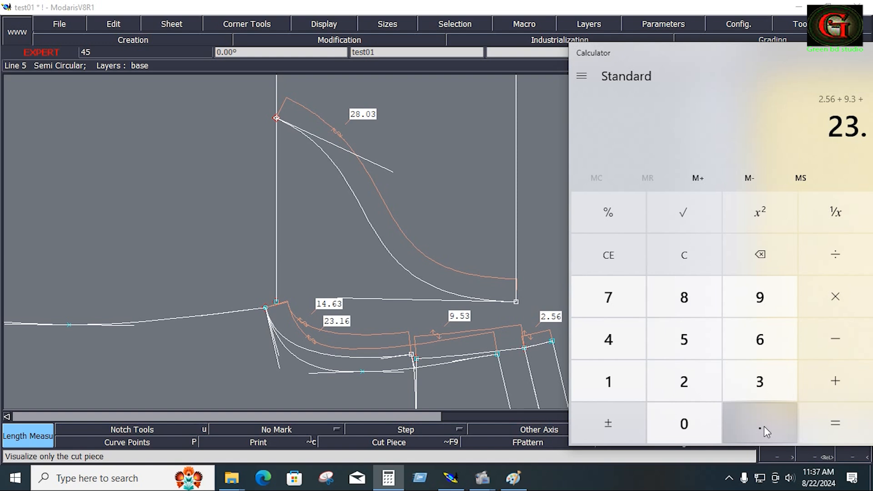
{"action": "left_click", "coordinate": [624, 382]}
{"action": "left_click", "coordinate": [774, 346]}
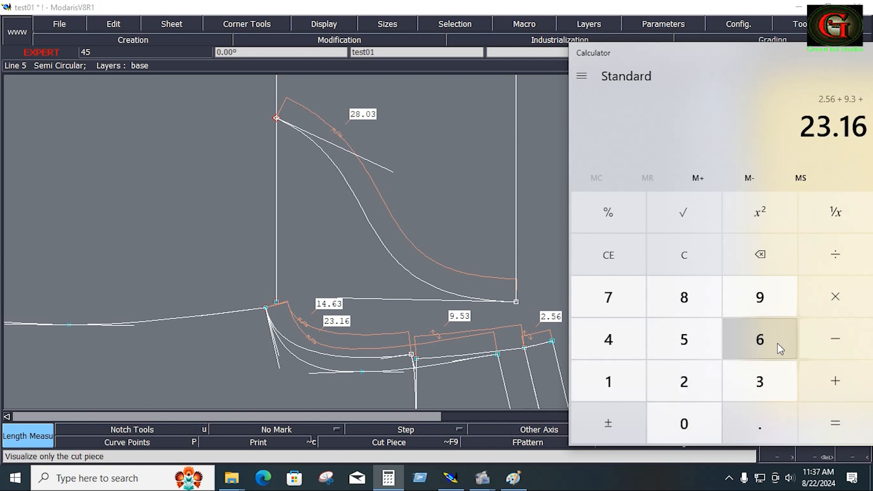
{"action": "left_click", "coordinate": [844, 386]}
{"action": "left_click", "coordinate": [609, 363]}
{"action": "left_click", "coordinate": [621, 349]}
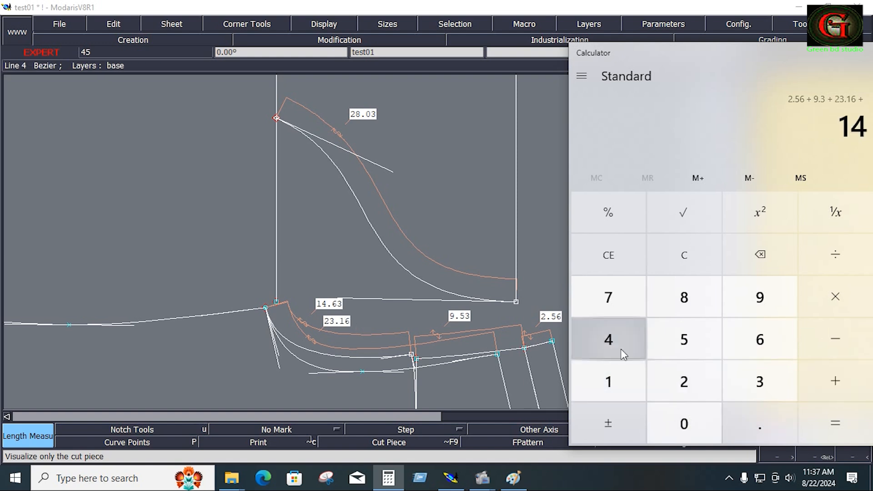
{"action": "left_click", "coordinate": [760, 427]}
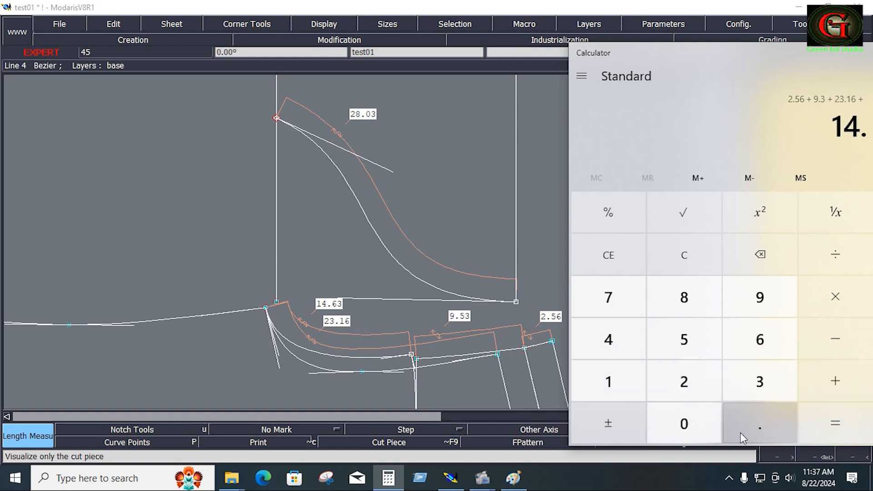
{"action": "left_click", "coordinate": [755, 352]}
{"action": "left_click", "coordinate": [757, 382]}
{"action": "left_click", "coordinate": [825, 423]}
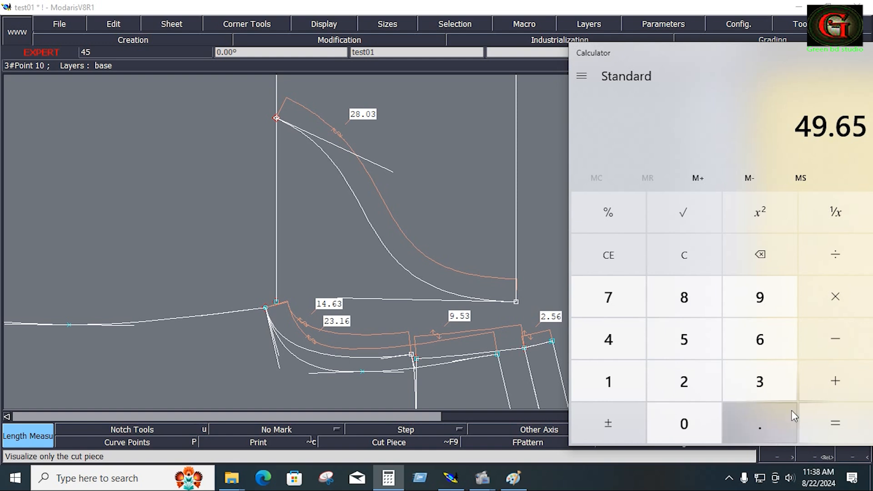
- Add 0.5 to the armhole total and divide the result by 2
{"action": "left_click", "coordinate": [831, 386]}
{"action": "left_click", "coordinate": [757, 427]}
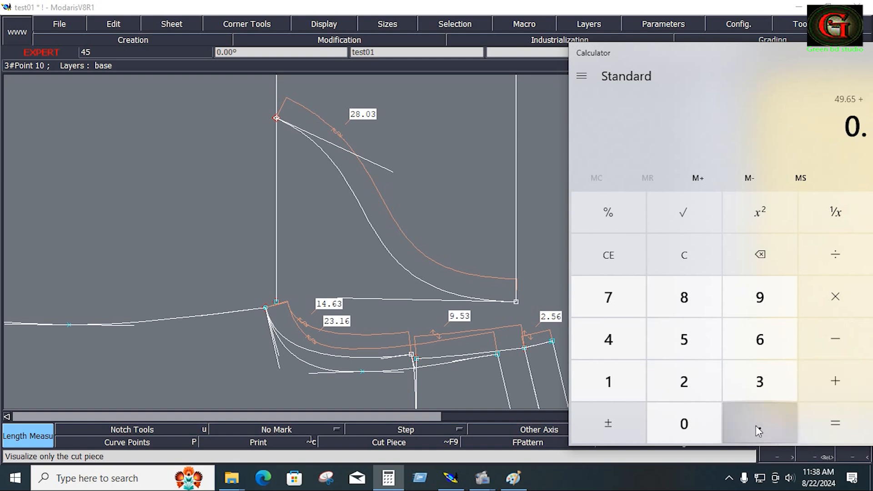
{"action": "left_click", "coordinate": [702, 338]}
{"action": "left_click", "coordinate": [835, 423]}
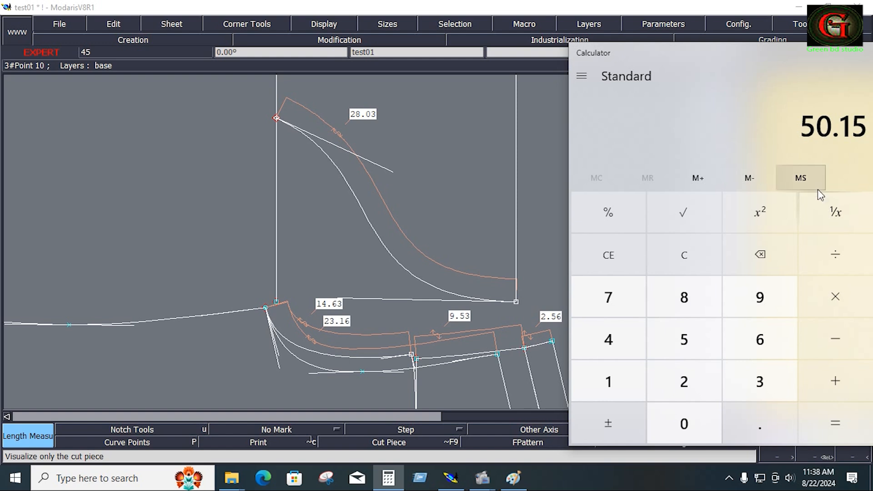
{"action": "left_click", "coordinate": [839, 256]}
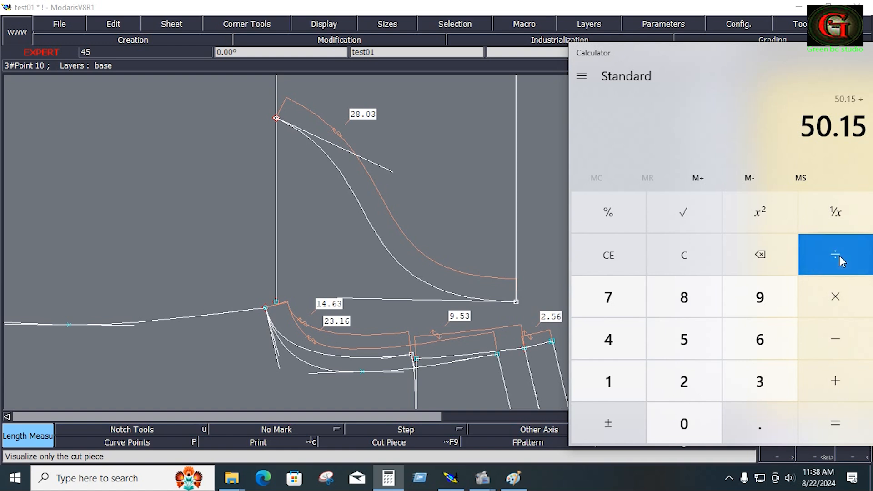
{"action": "left_click", "coordinate": [695, 377]}
{"action": "left_click", "coordinate": [834, 414]}
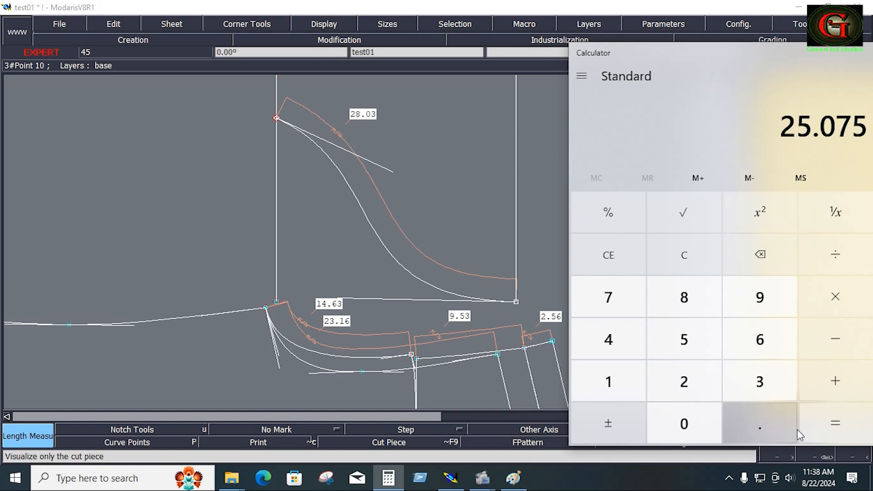
- Return to the pattern and reshape the sleeve cap curve's upper endpoint and lower tangent until the curve measures 25.07 cm
{"action": "left_click", "coordinate": [799, 454]}
{"action": "left_click", "coordinate": [826, 261]}
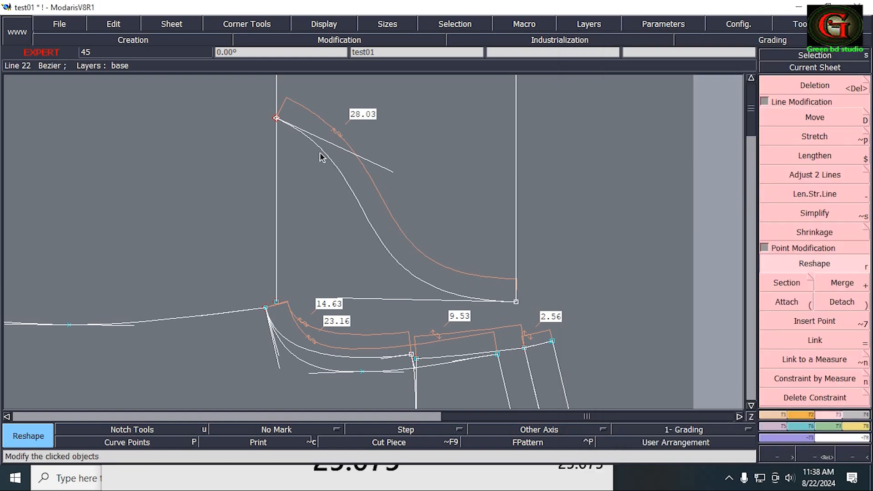
{"action": "left_click", "coordinate": [276, 118]}
{"action": "left_click", "coordinate": [276, 175]}
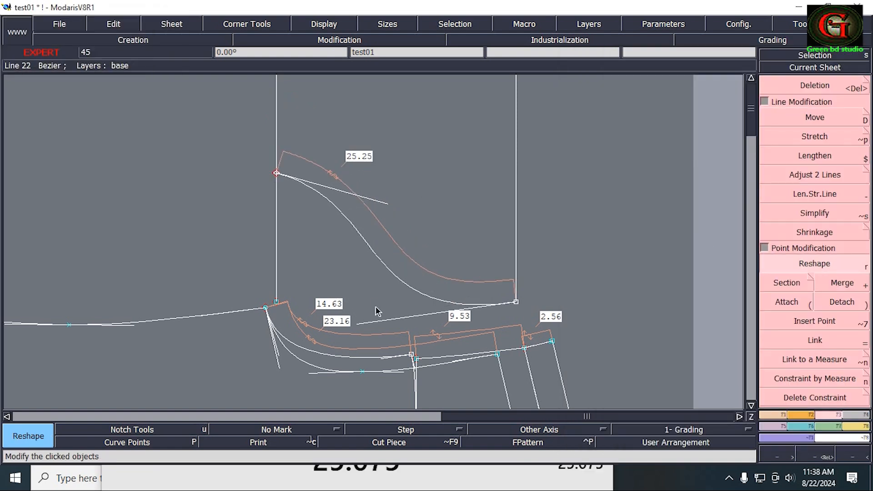
{"action": "left_click", "coordinate": [372, 328]}
{"action": "left_click", "coordinate": [370, 301]}
{"action": "left_click", "coordinate": [342, 466]}
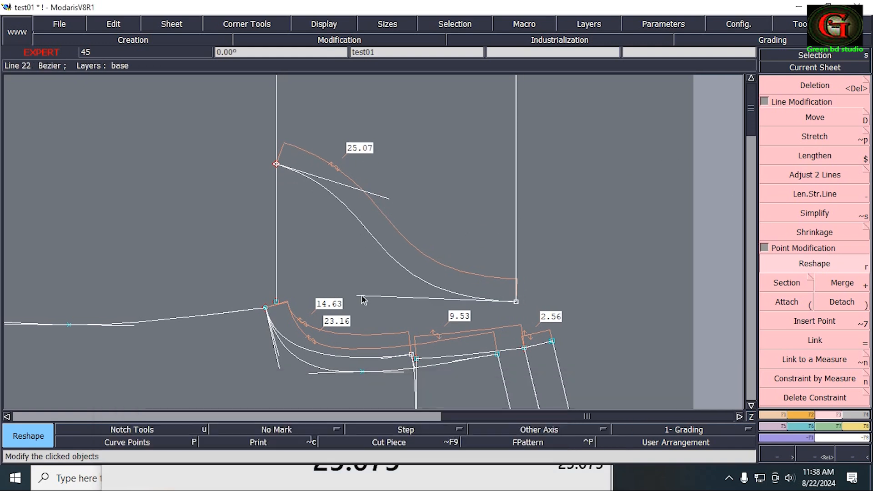
{"action": "left_click", "coordinate": [362, 295]}
{"action": "left_click", "coordinate": [368, 301]}
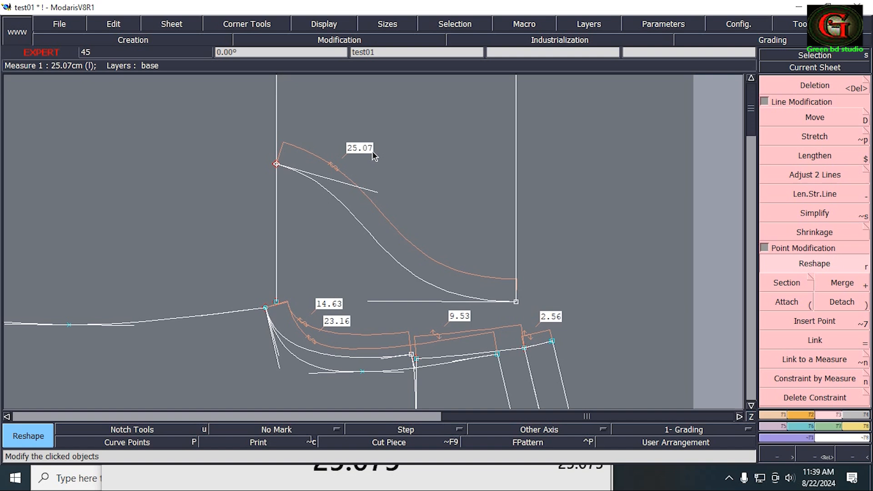
- Insert the slider point at the sleeve cap curve's upper end into the vertical sleeve line
{"action": "left_click", "coordinate": [276, 165]}
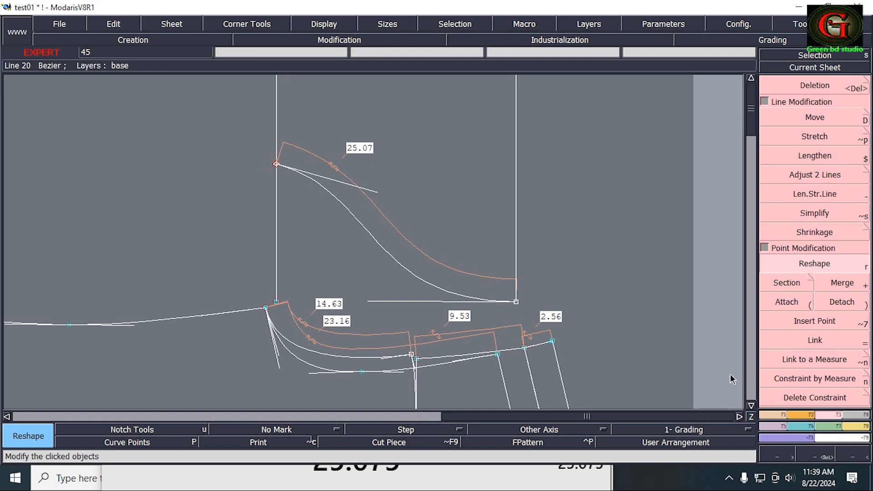
{"action": "left_click", "coordinate": [296, 172]}
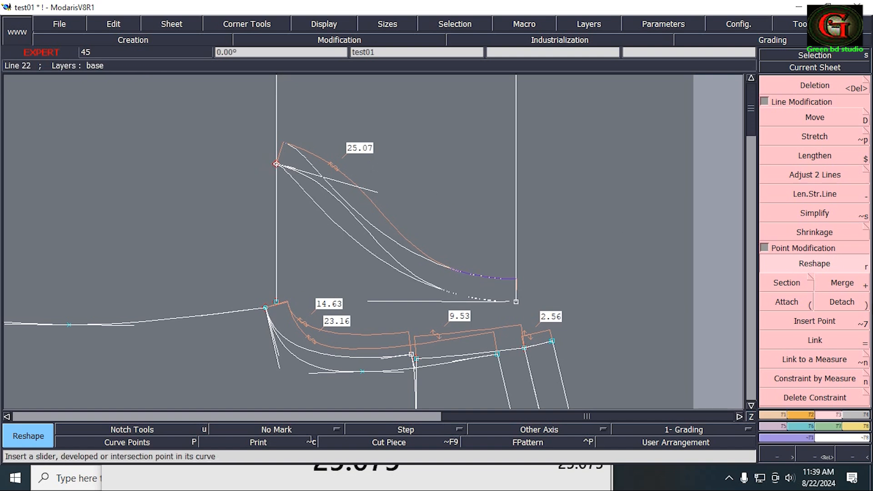
{"action": "right_click", "coordinate": [241, 265]}
{"action": "left_click", "coordinate": [816, 323]}
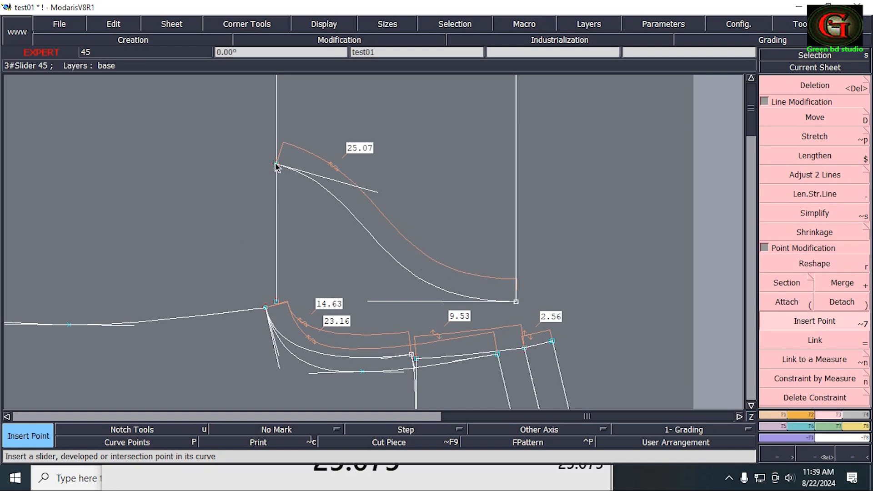
{"action": "key", "text": "Home"}
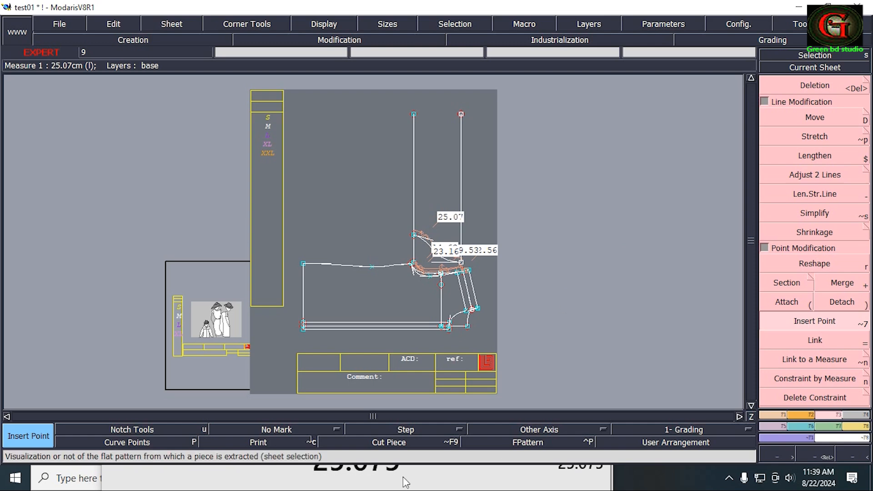
- Switch to the measurement chart in Paint and look up the ½ Sleeve opening for size M, marking the sleeve rows in green
{"action": "mouse_move", "coordinate": [59, 254]}
{"action": "left_mouse_down"}
{"action": "mouse_move", "coordinate": [100, 269]}
{"action": "mouse_move", "coordinate": [343, 270]}
{"action": "mouse_move", "coordinate": [112, 236]}
{"action": "mouse_move", "coordinate": [60, 243]}
{"action": "left_mouse_up"}
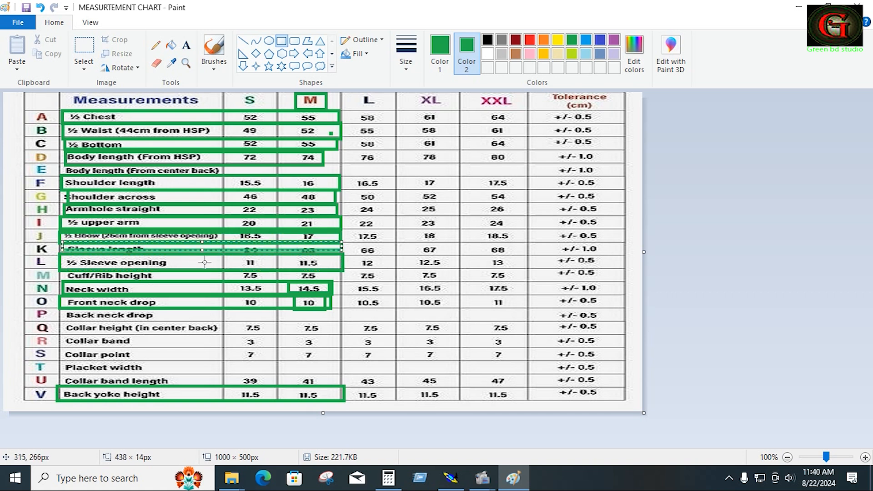
{"action": "left_click", "coordinate": [232, 276]}
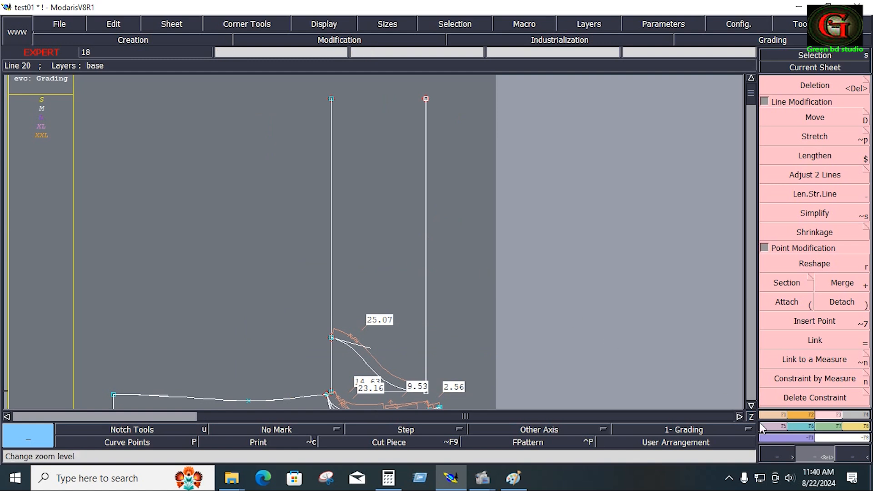
- Draw an 11.5 cm horizontal sleeve opening line from the upper end of the parallel line towards the vertical sleeve line
{"action": "left_click", "coordinate": [774, 415]}
{"action": "left_click", "coordinate": [813, 359]}
{"action": "left_click", "coordinate": [426, 99]}
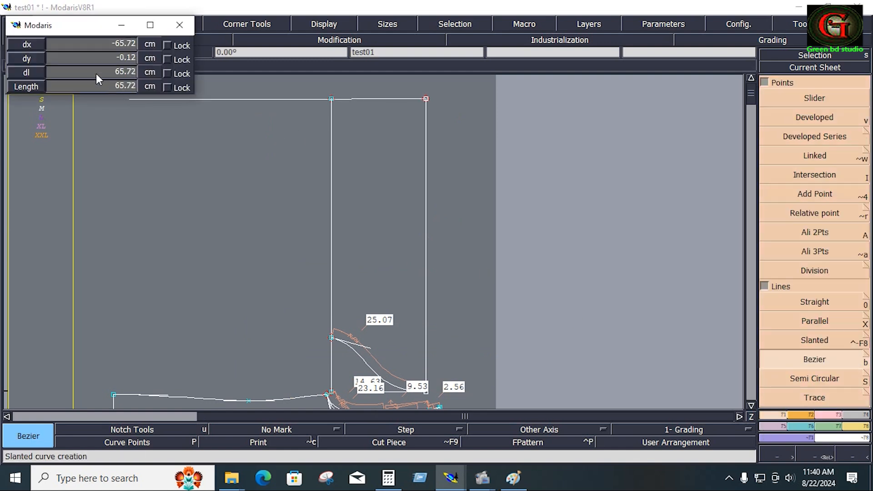
{"action": "left_click", "coordinate": [97, 74]}
{"action": "type", "text": "11.50"}
{"action": "key", "text": "Return"}
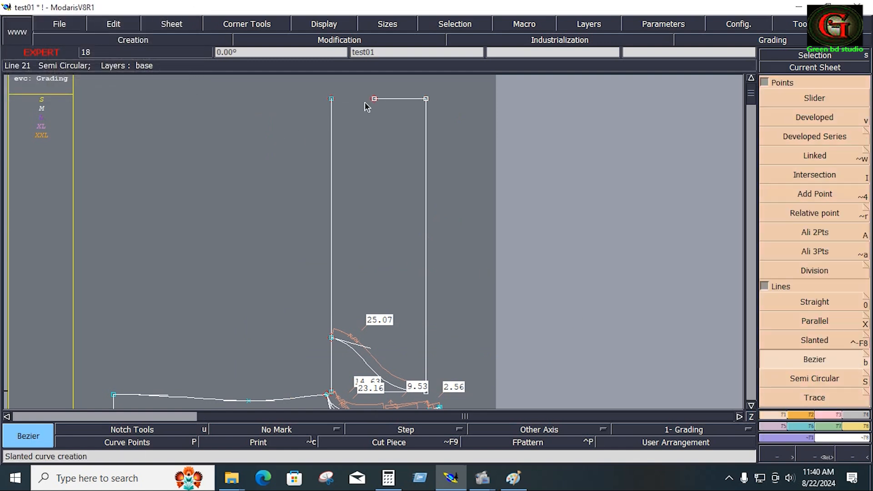
- Draw a Bezier underarm line from the free end of the sleeve opening line to the sleeve cap's upper end
{"action": "left_click", "coordinate": [821, 364]}
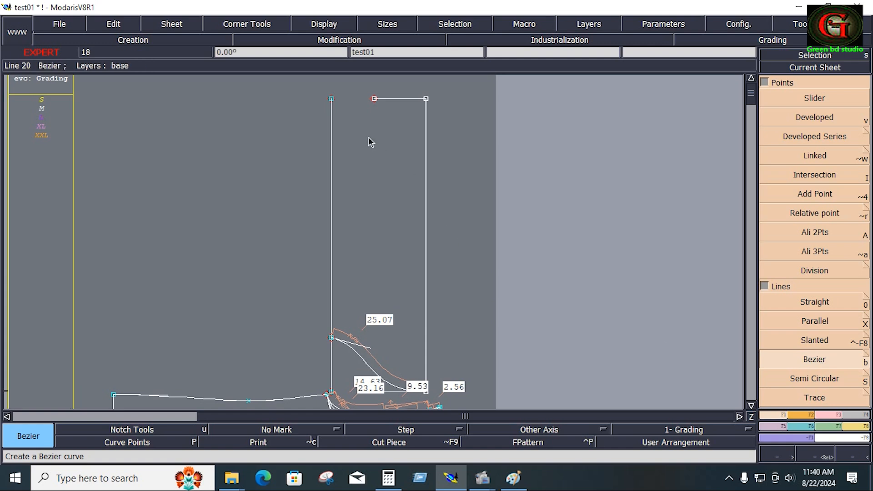
{"action": "left_click", "coordinate": [374, 99]}
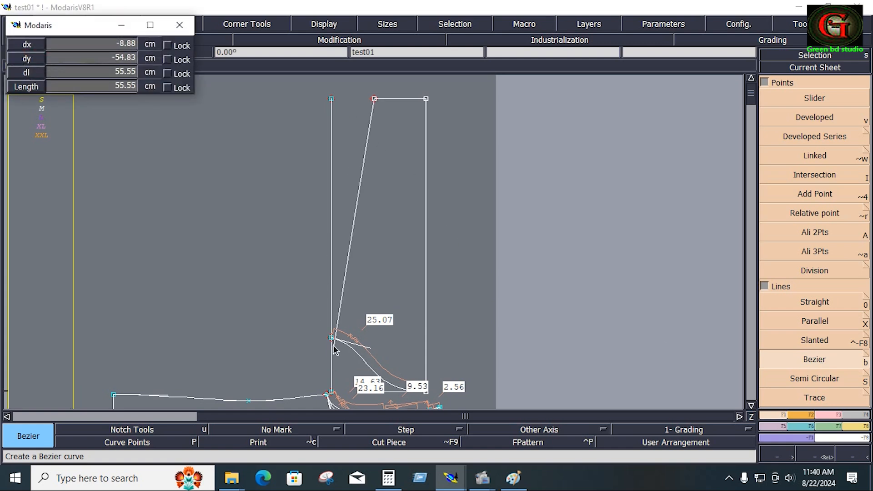
{"action": "right_click", "coordinate": [332, 339]}
- Create a cuff line parallel to the sleeve opening line at 7.5 cm, towards the sleeve cap
{"action": "key", "text": "shift+x"}
{"action": "left_click", "coordinate": [388, 99]}
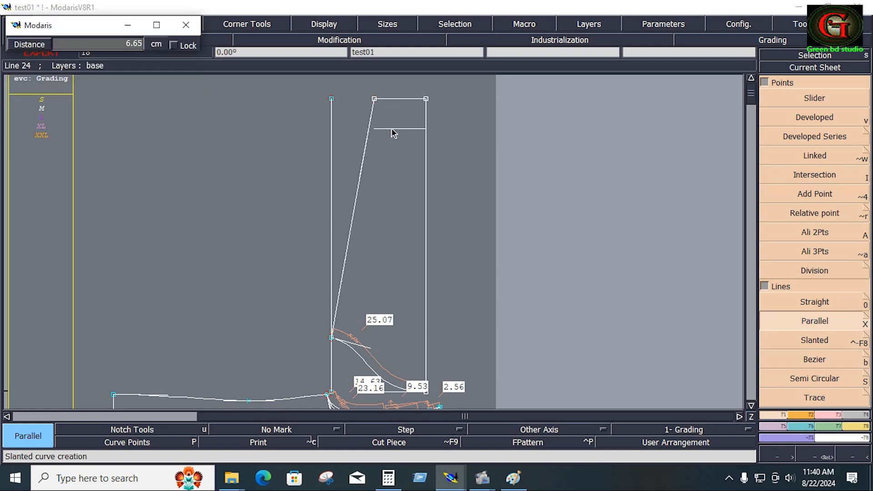
{"action": "type", "text": "7"}
{"action": "key", "text": "Return"}
- Shorten the slanted underarm line to the cuff line's level with Adjust 2 Lines and attach its end to the cuff line's endpoint
{"action": "key", "text": "F3"}
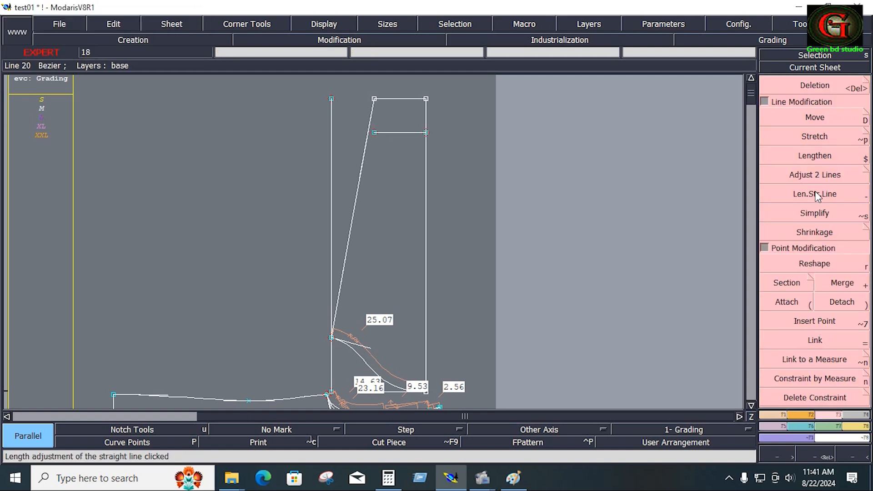
{"action": "left_click", "coordinate": [811, 178]}
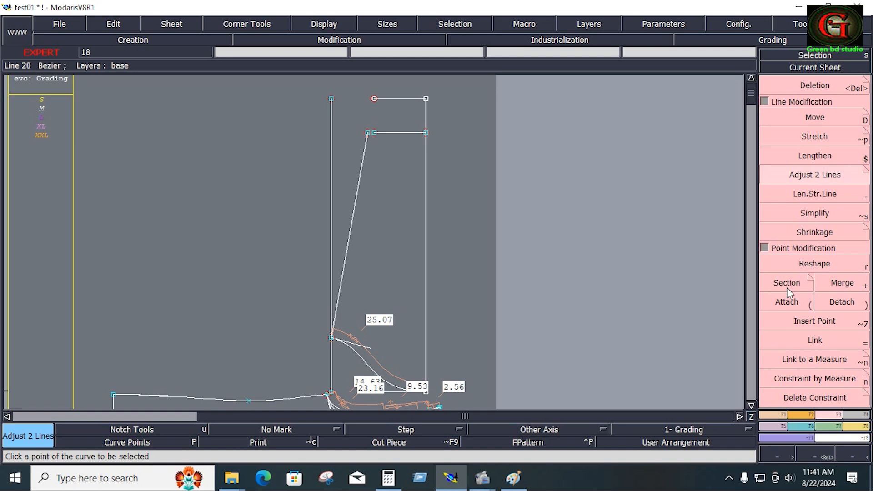
{"action": "left_click", "coordinate": [773, 301]}
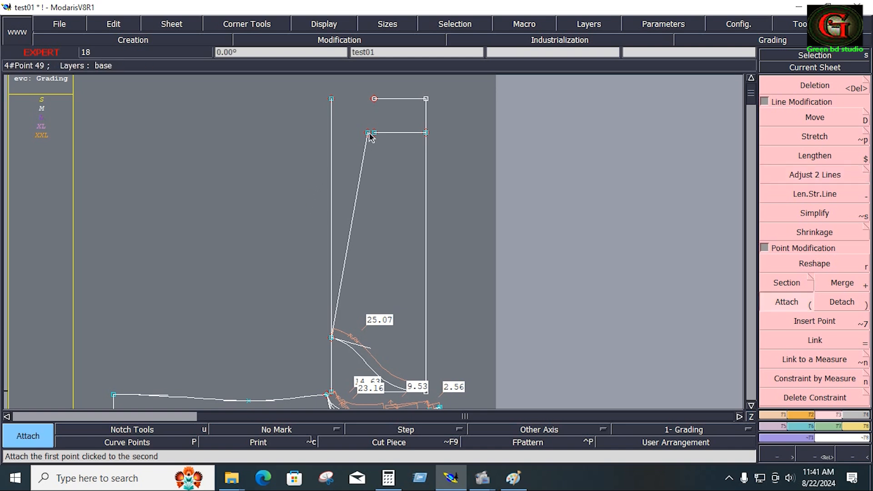
{"action": "left_click", "coordinate": [367, 132]}
{"action": "left_click", "coordinate": [372, 133]}
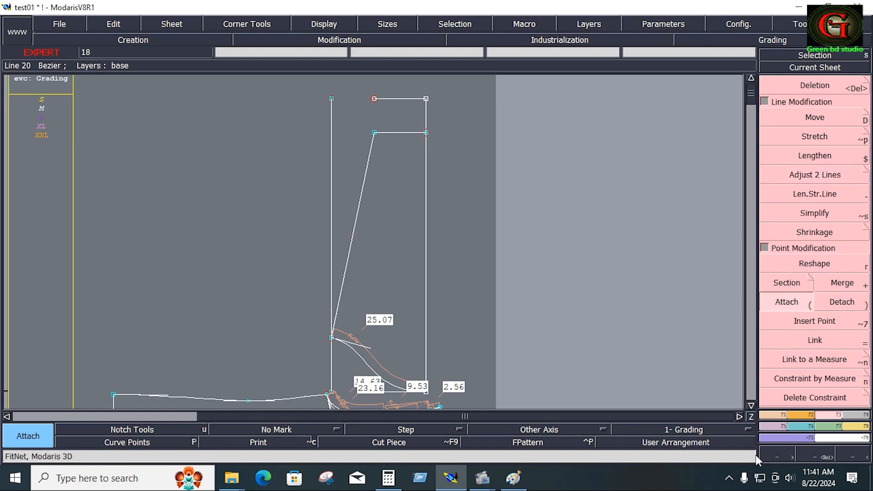
- Close the open side of the cuff with a Bezier line and delete the leftover vertical guide line beside the sleeve
{"action": "key", "text": "b"}
{"action": "left_click", "coordinate": [374, 132]}
{"action": "left_click", "coordinate": [374, 100]}
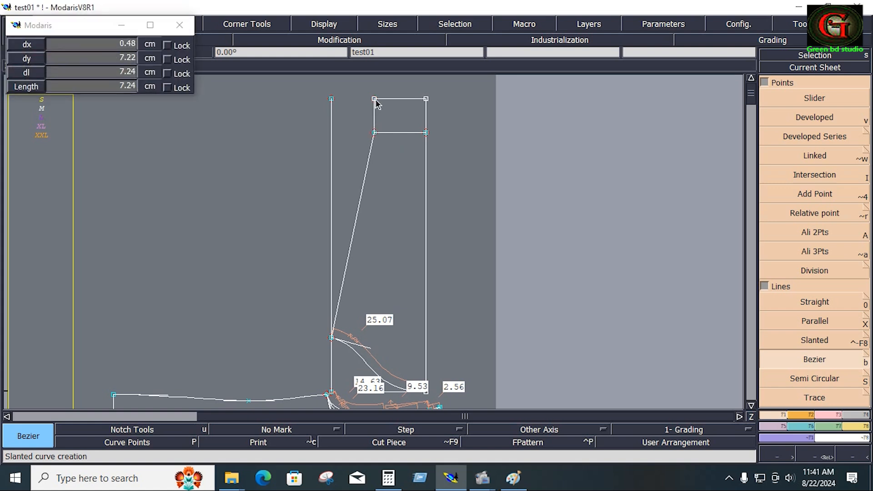
{"action": "key", "text": "Delete"}
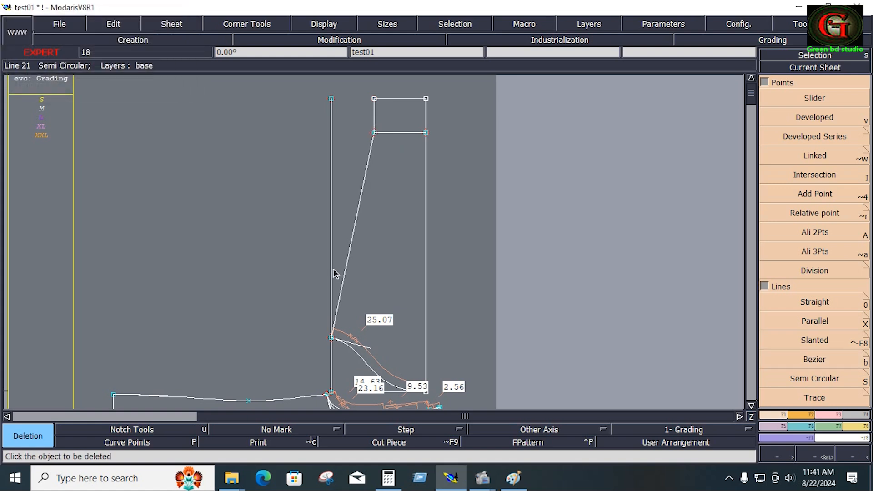
{"action": "left_click", "coordinate": [330, 273]}
- Save the model in place, continuing past the anomaly warnings
{"action": "left_click", "coordinate": [59, 26]}
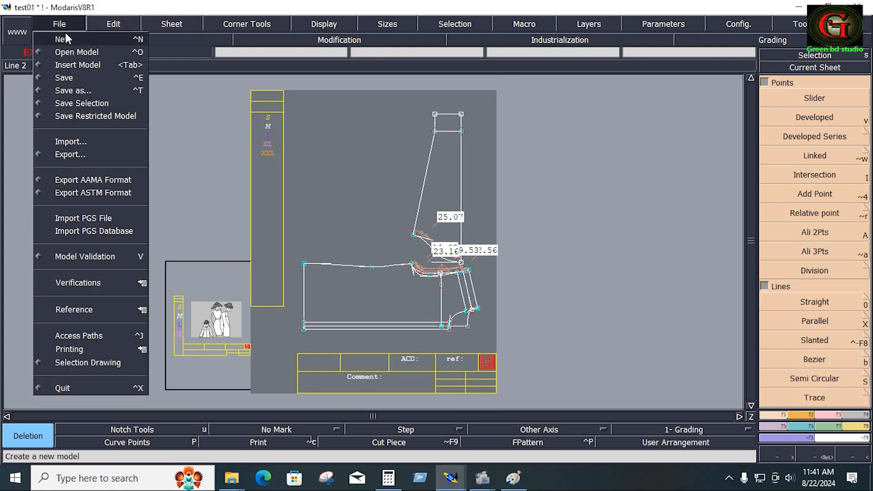
{"action": "left_click", "coordinate": [74, 78]}
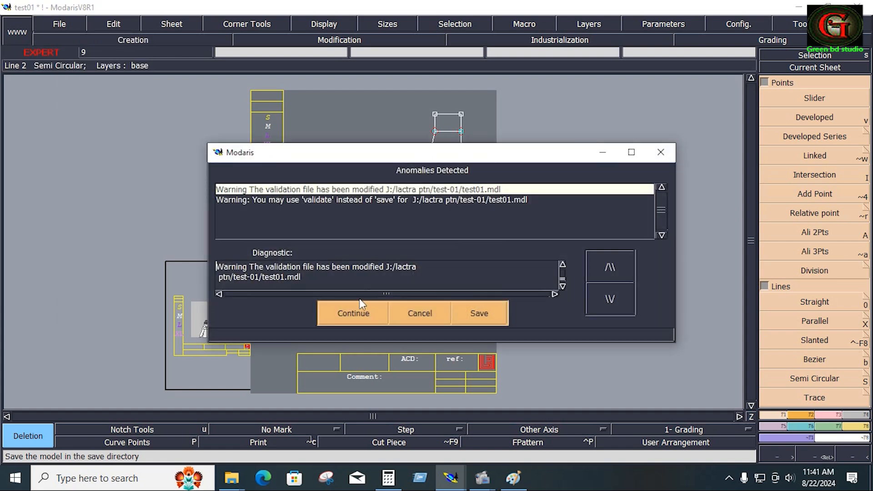
{"action": "left_click", "coordinate": [352, 313]}
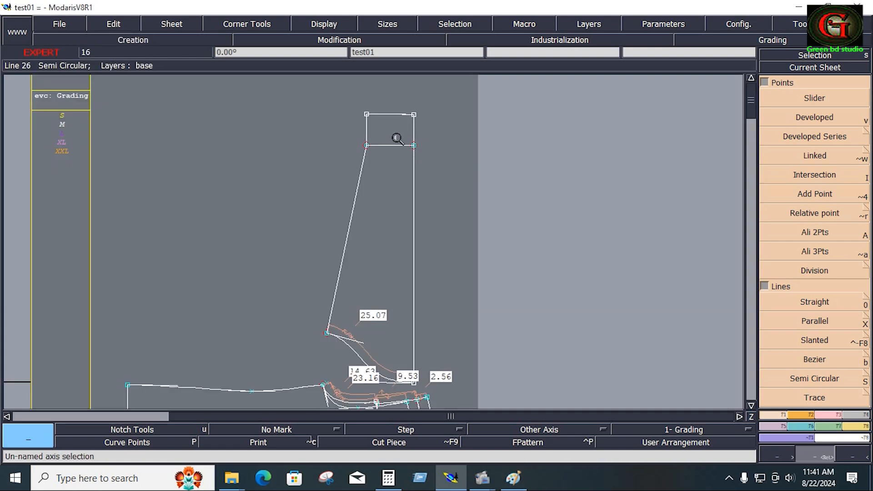
- Round the cuff's outer corner on the underarm side with a Tangent Arc between its end line and side line
{"action": "left_click", "coordinate": [809, 231]}
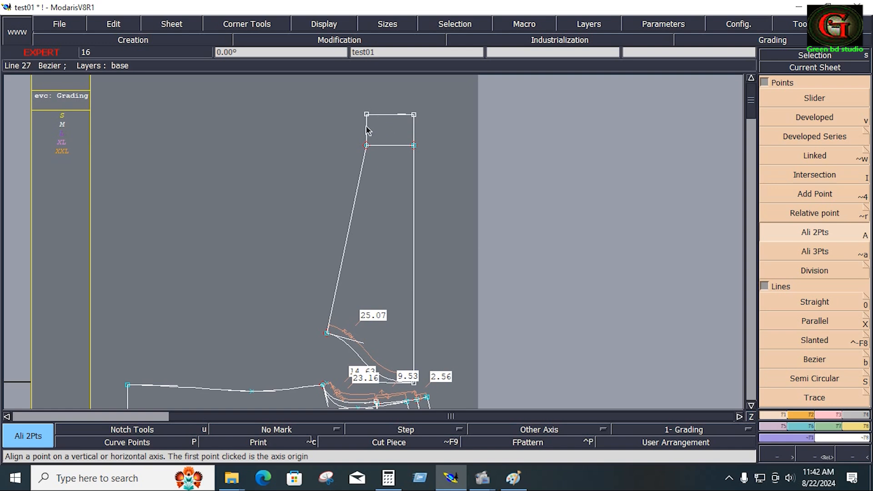
{"action": "left_click", "coordinate": [801, 415]}
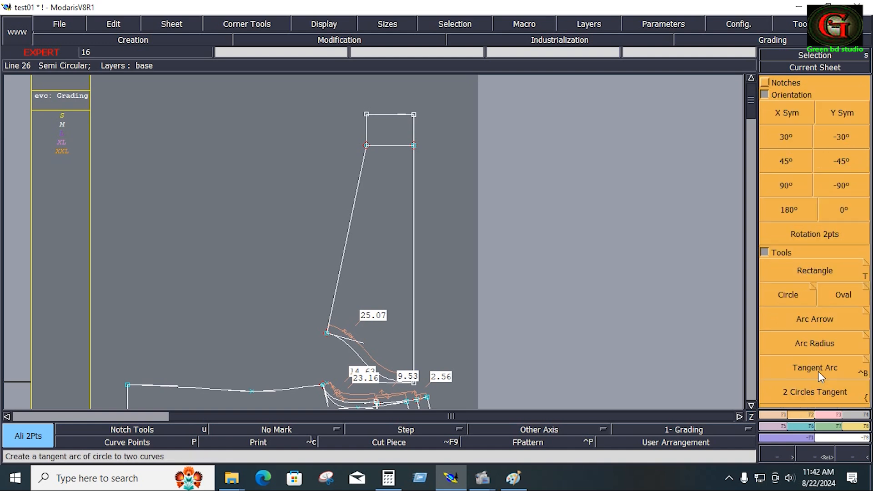
{"action": "left_click", "coordinate": [817, 371]}
{"action": "key", "text": "Return"}
{"action": "left_click_drag", "start_coordinate": [349, 97], "coordinate": [431, 162]}
{"action": "left_click", "coordinate": [823, 371]}
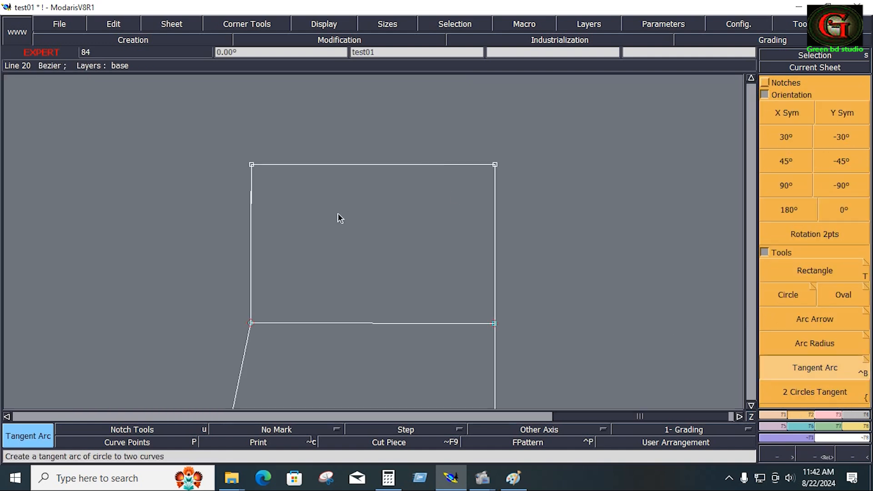
{"action": "left_click", "coordinate": [253, 172]}
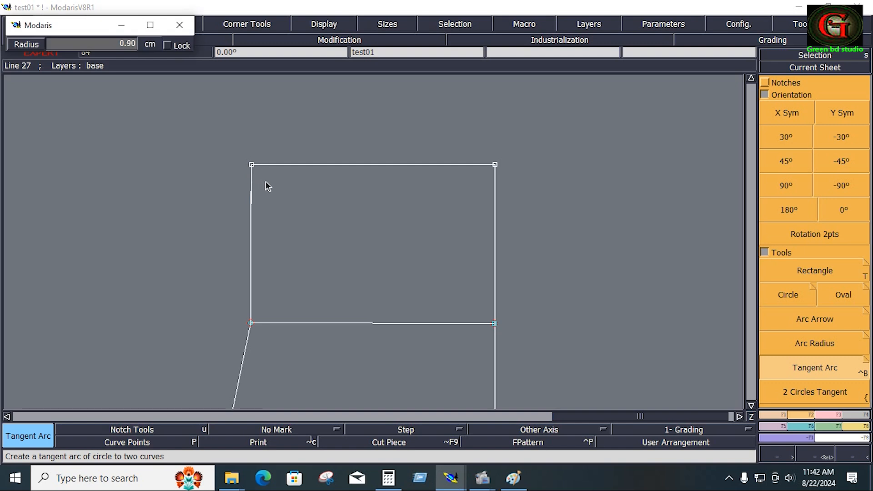
{"action": "left_click", "coordinate": [281, 200]}
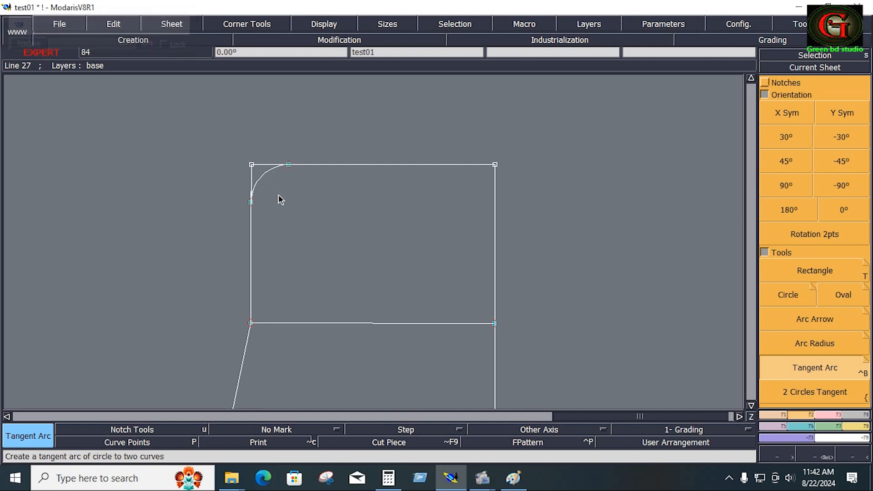
- Trim the cuff's end line and side line back to the rounded corner arc with Adjust 2 Lines
{"action": "left_click", "coordinate": [811, 456]}
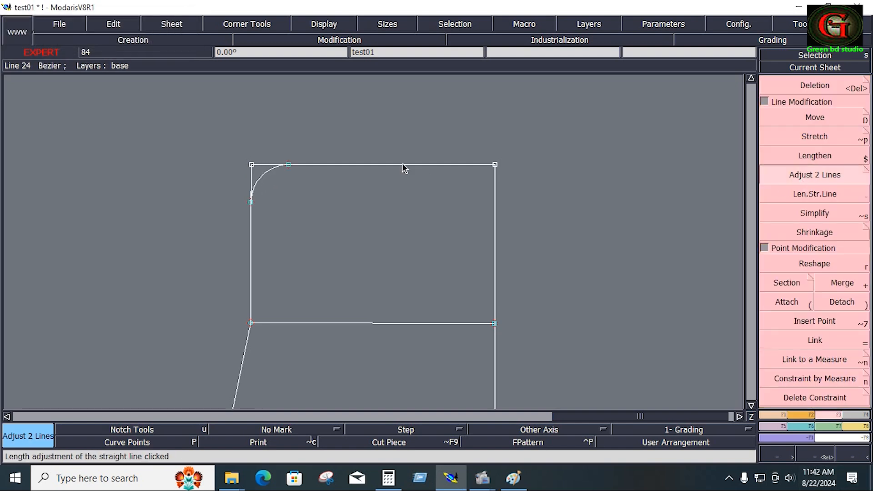
{"action": "left_click", "coordinate": [271, 170]}
{"action": "left_click", "coordinate": [252, 218]}
{"action": "left_click", "coordinate": [259, 181]}
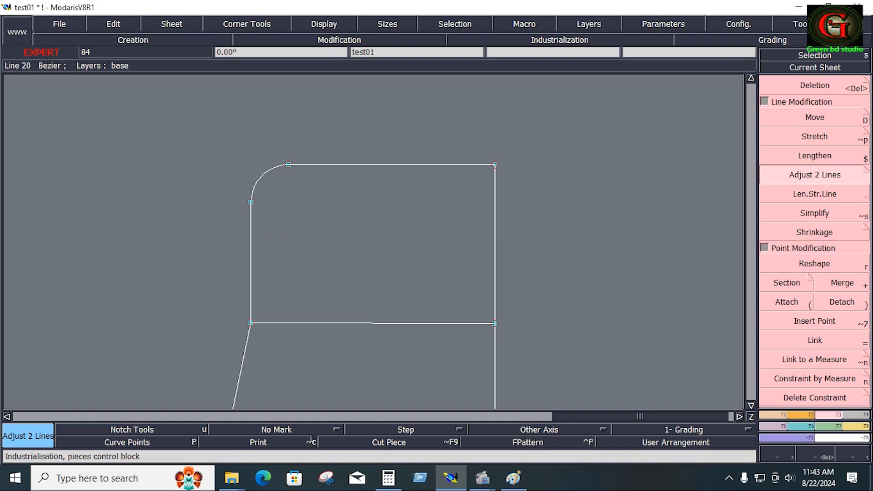
- Extract the rounded cuff outline as a separate pattern piece and select its straight side edge opposite the rounded corner
{"action": "left_click", "coordinate": [559, 39]}
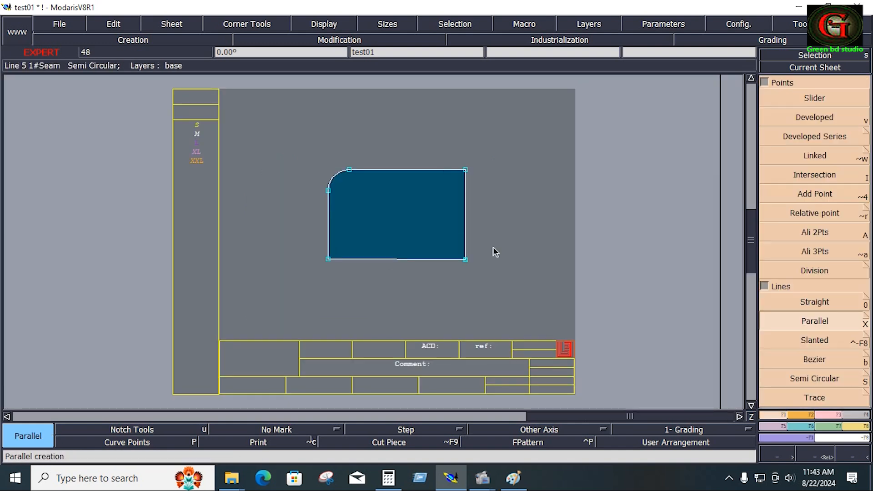
{"action": "left_click", "coordinate": [493, 247]}
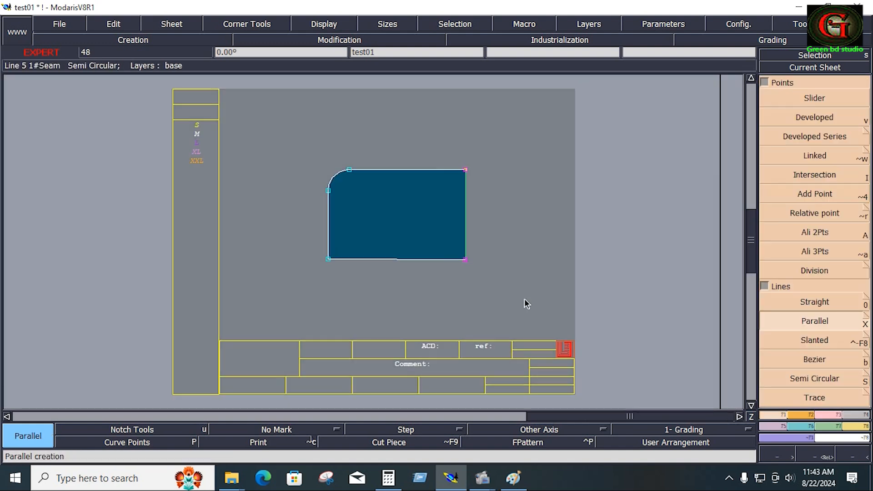
{"action": "key", "text": "s"}
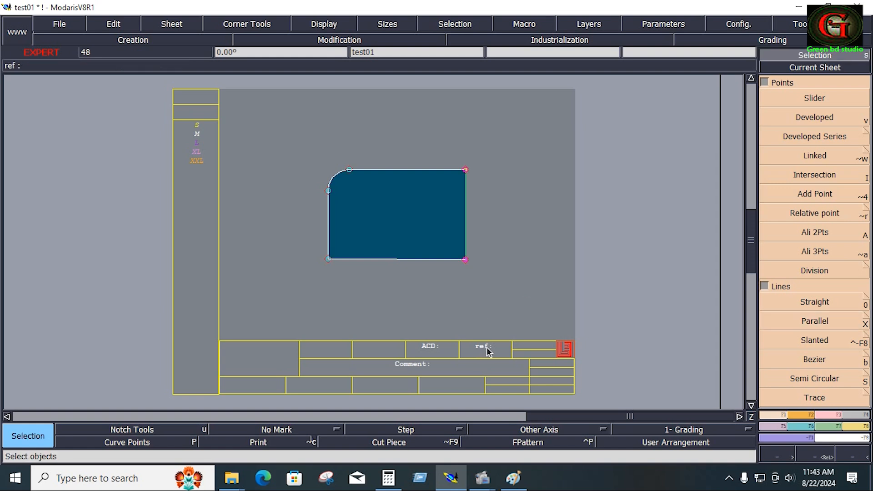
- Switch to Calculator, divide 2.5 by 2, and return to the pattern
{"action": "left_click", "coordinate": [388, 477]}
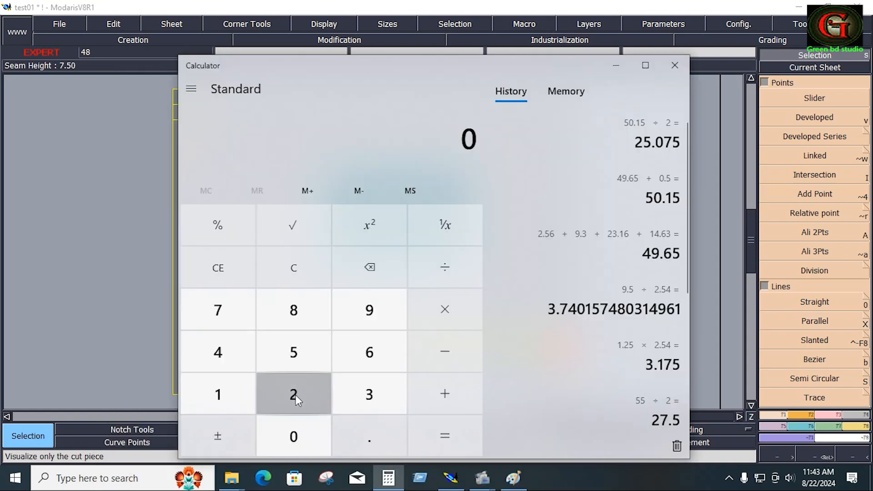
{"action": "left_click", "coordinate": [295, 394]}
{"action": "left_click", "coordinate": [370, 436]}
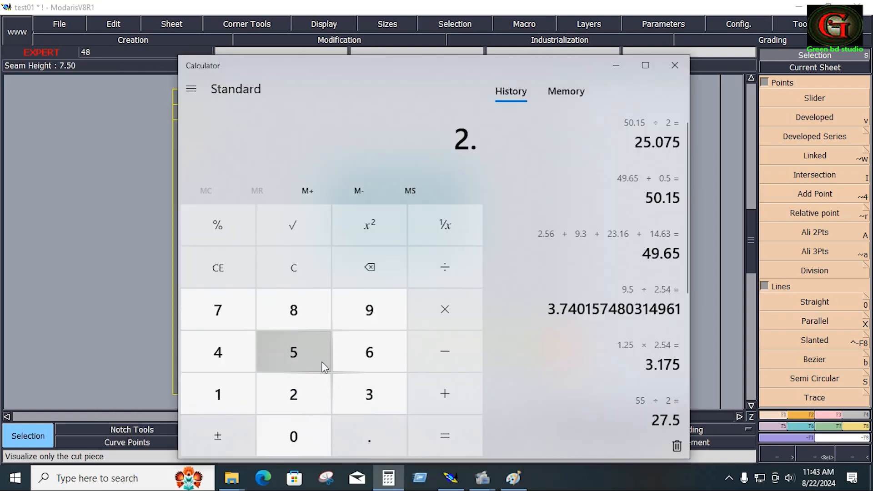
{"action": "left_click", "coordinate": [321, 361]}
{"action": "left_click", "coordinate": [464, 272]}
{"action": "left_click", "coordinate": [314, 400]}
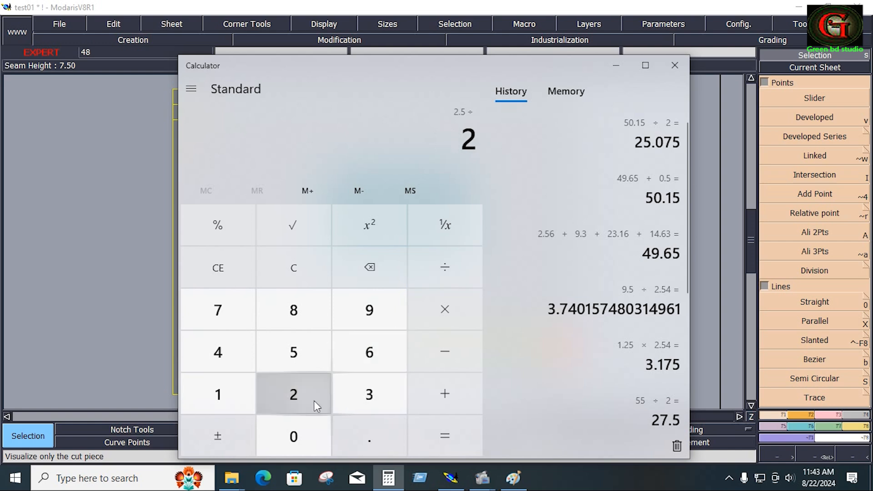
{"action": "left_click", "coordinate": [445, 435]}
{"action": "left_click", "coordinate": [616, 65]}
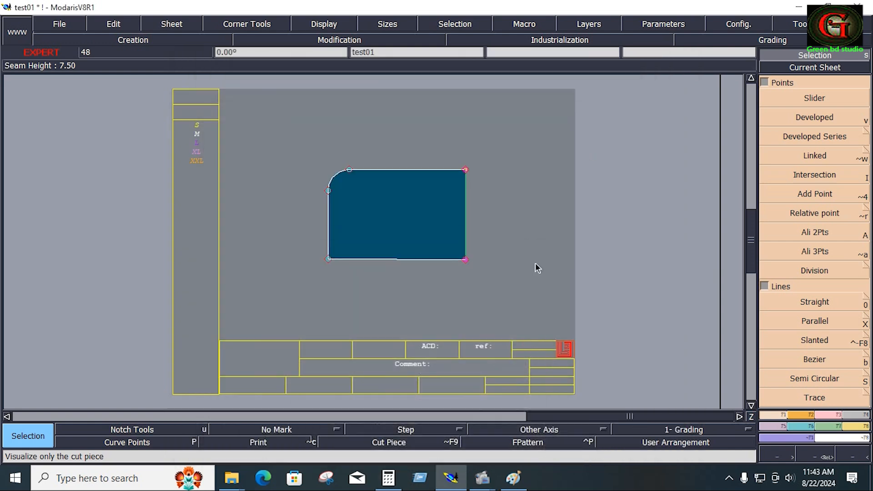
- Move the cuff piece's straight side edge outward by 1.25 cm
{"action": "key", "text": "F2"}
{"action": "left_click", "coordinate": [814, 118]}
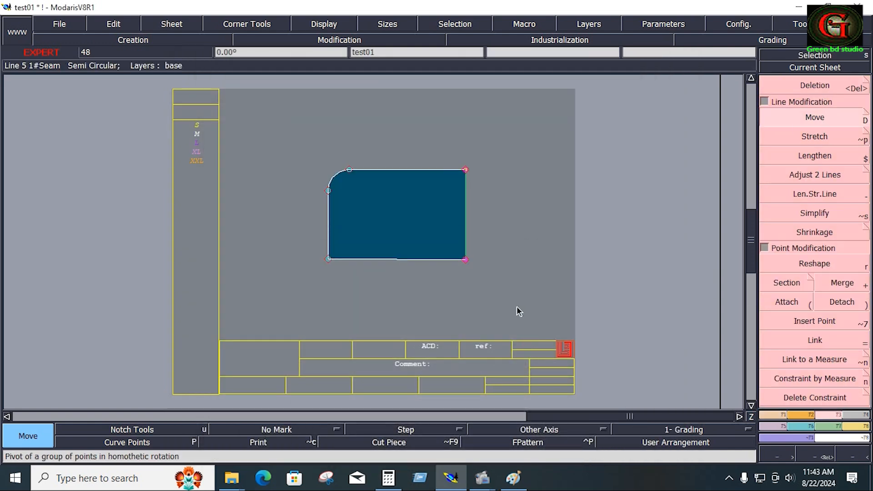
{"action": "left_click", "coordinate": [466, 213]}
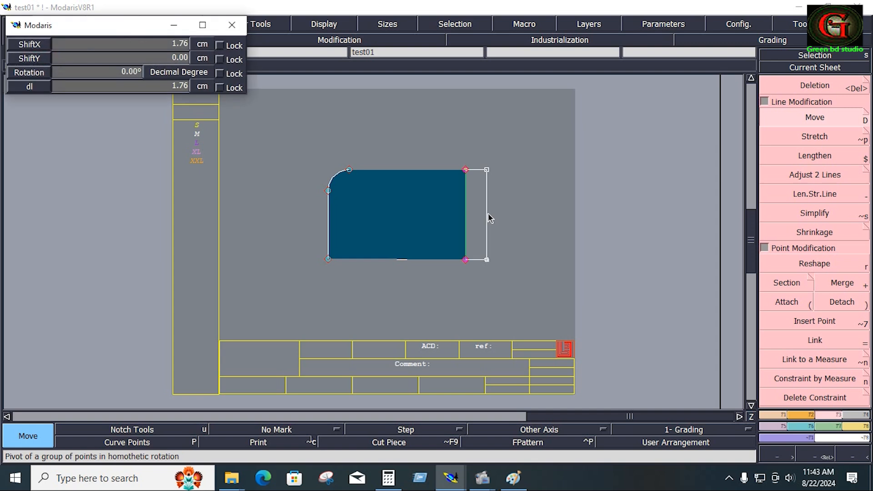
{"action": "type", "text": "1.25"}
{"action": "key", "text": "Return"}
- Mirror the half cuff across its extended straight side edge with Sym 2Pts to make a full cuff piece
{"action": "key", "text": "a"}
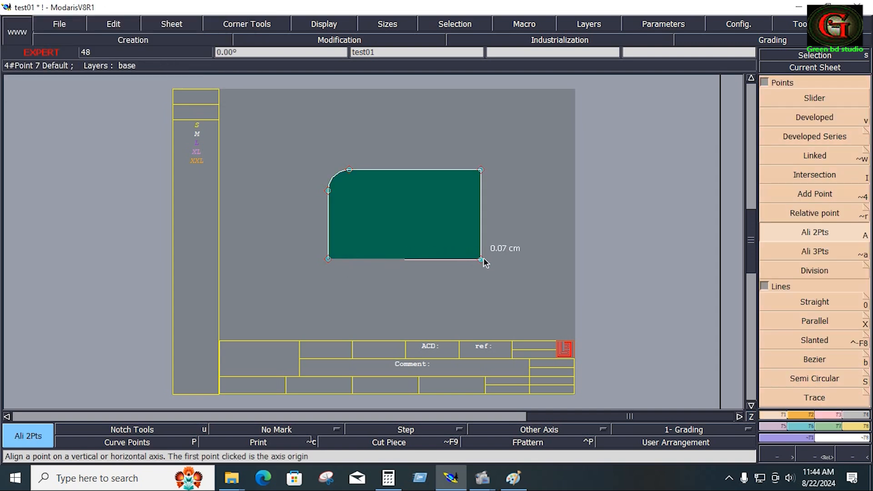
{"action": "key", "text": "F5"}
{"action": "left_click", "coordinate": [820, 163]}
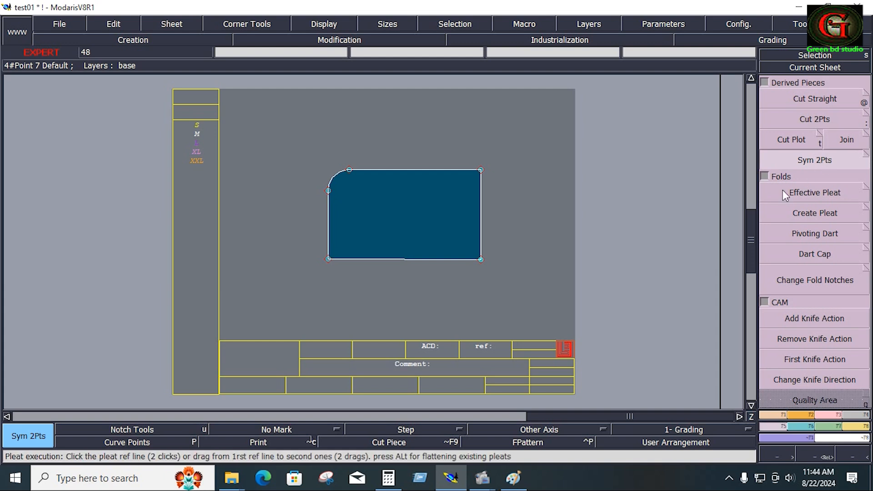
{"action": "left_click", "coordinate": [480, 170]}
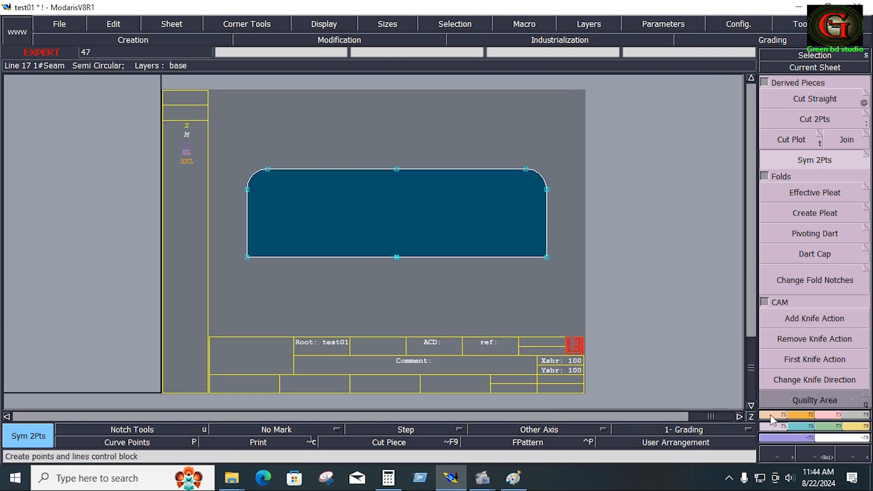
- Set the line seam along the full cuff's straight lower edge to 0.40 cm and correct it to 0.60 cm
{"action": "left_click", "coordinate": [830, 415]}
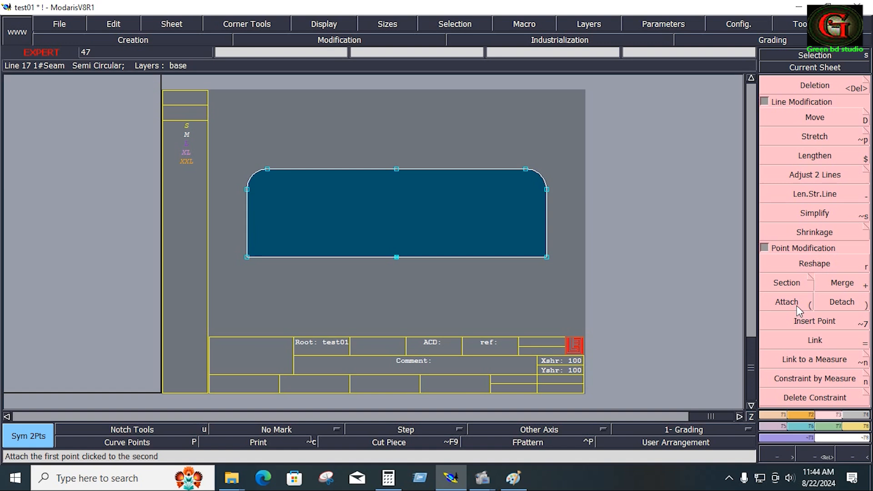
{"action": "key", "text": "u"}
{"action": "left_click_drag", "start_coordinate": [235, 238], "coordinate": [620, 316]}
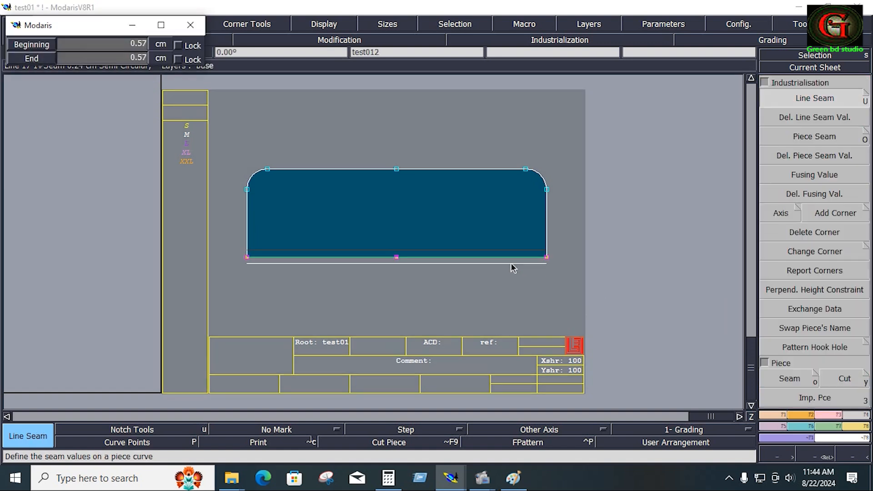
{"action": "type", "text": "0.40"}
{"action": "key", "text": "Return"}
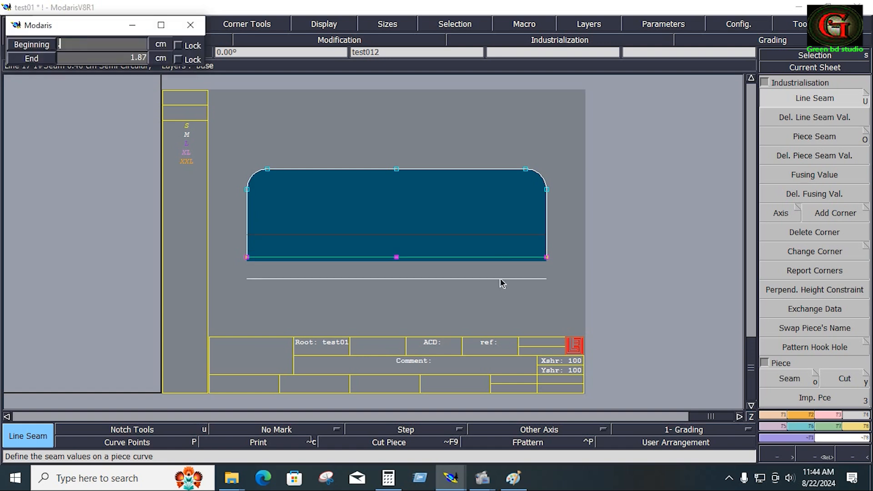
{"action": "type", "text": "0.60"}
{"action": "key", "text": "Return"}
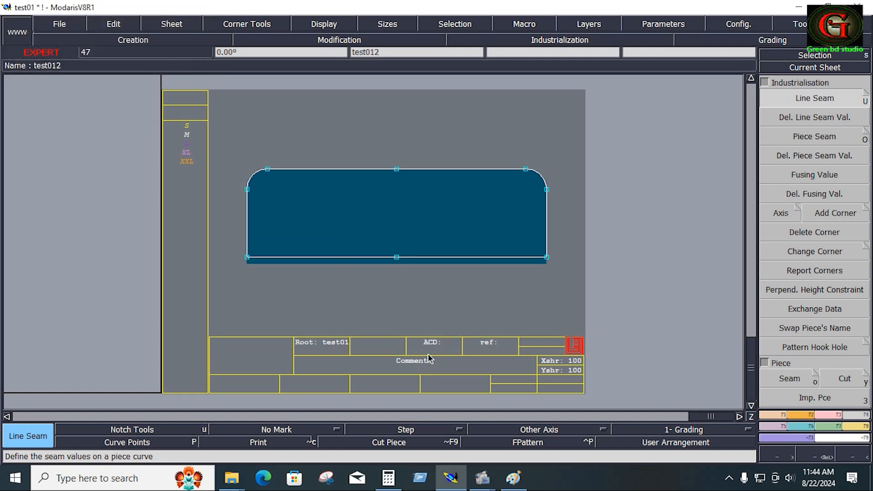
- Enter CUFF FIN as the full cuff piece's comment
{"action": "key", "text": "ctrl+u"}
{"action": "left_click", "coordinate": [435, 363]}
{"action": "type", "text": "CU"}
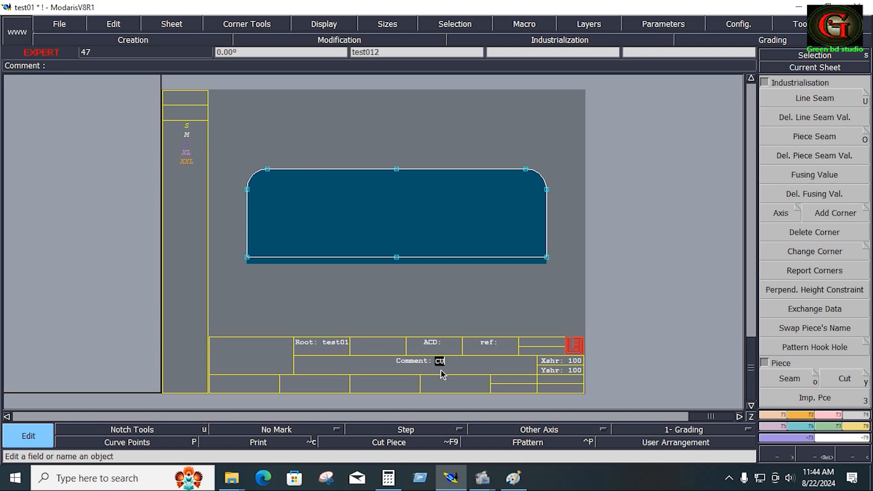
{"action": "type", "text": "FF FIN"}
{"action": "key", "text": "Return"}
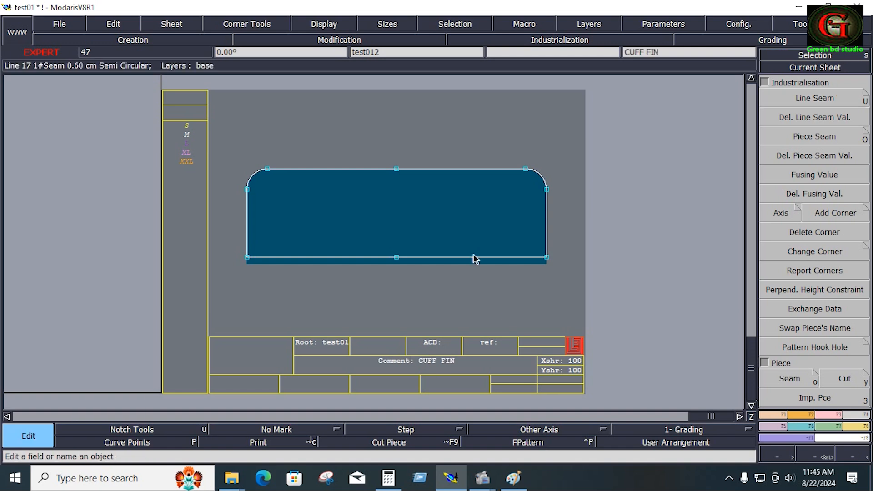
- Add a horizontal Grain Line Axis 'DF' in the middle of the full cuff piece
{"action": "left_click", "coordinate": [542, 427]}
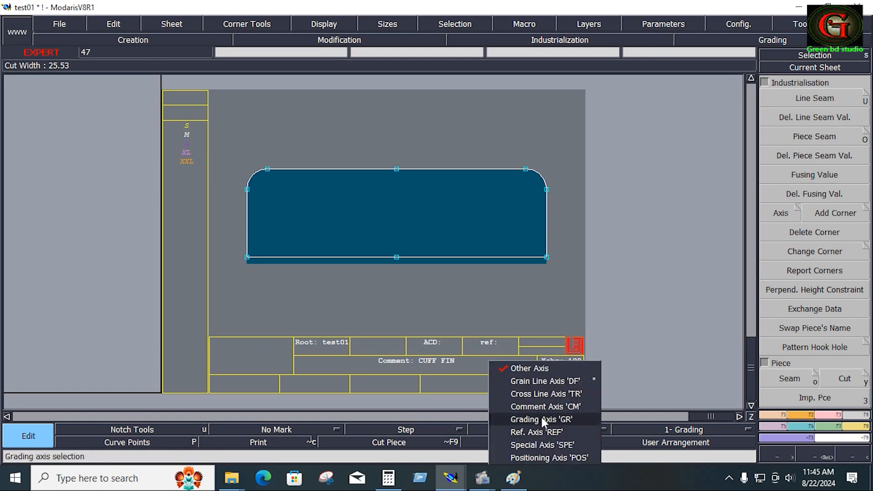
{"action": "left_click", "coordinate": [540, 381]}
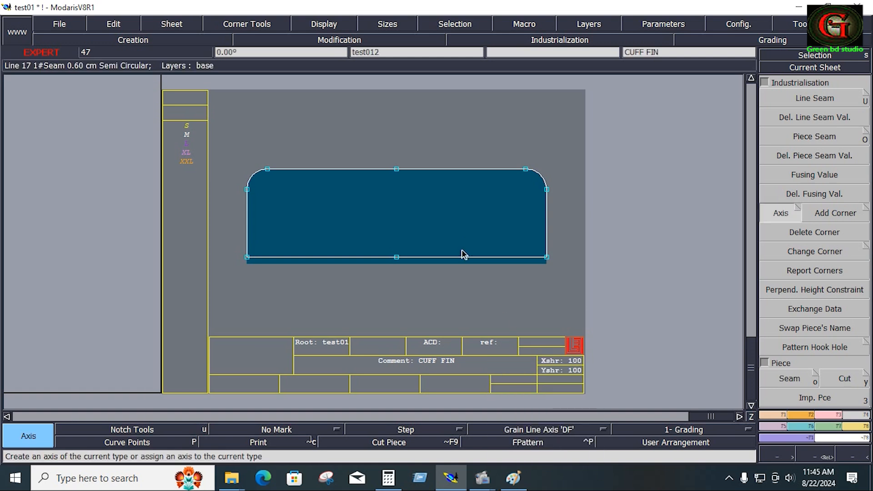
{"action": "left_click", "coordinate": [390, 216]}
{"action": "left_click", "coordinate": [459, 222]}
- Duplicate the CUFF FIN sheet and delete the half-cuff sheet from the rearranged desk
{"action": "key", "text": "Insert"}
{"action": "key", "text": "8"}
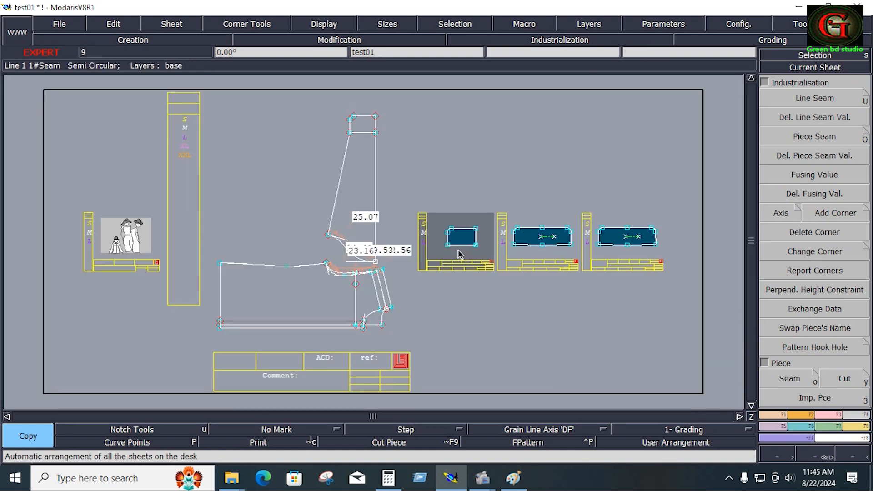
{"action": "key", "text": "Delete"}
{"action": "left_click", "coordinate": [459, 246]}
- Set a 1.00 cm line seam on all edges of the duplicated CUFF FIN piece
{"action": "key", "text": "u"}
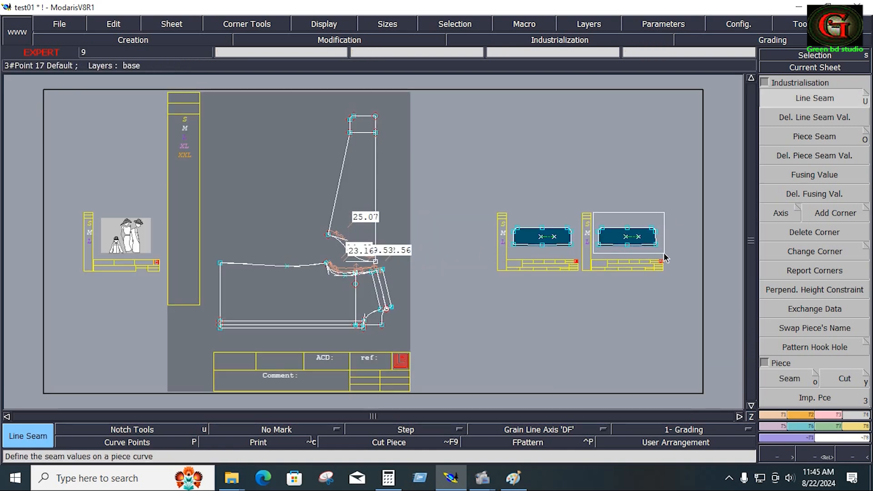
{"action": "left_click", "coordinate": [644, 229]}
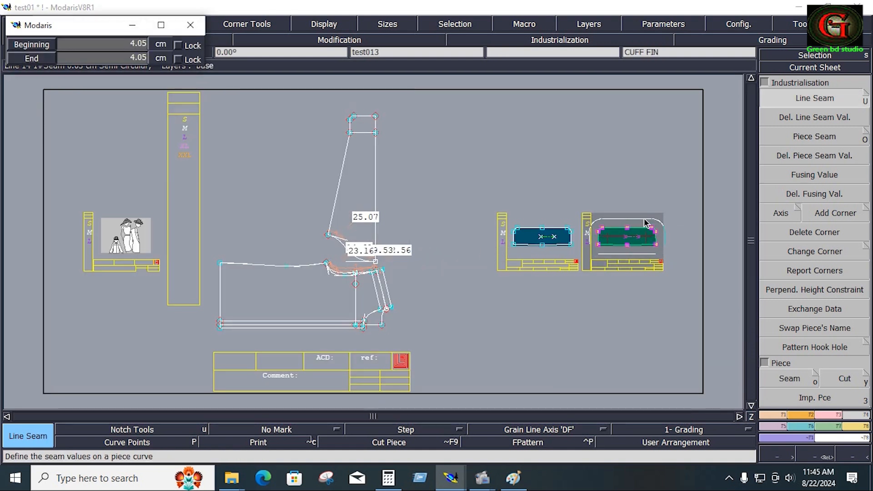
{"action": "key", "text": "Return"}
{"action": "key", "text": "Return"}
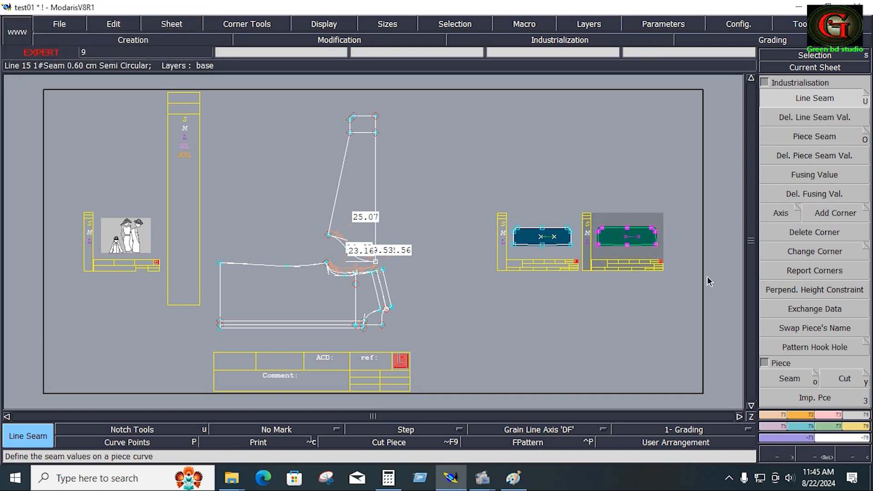
{"action": "left_click", "coordinate": [642, 226]}
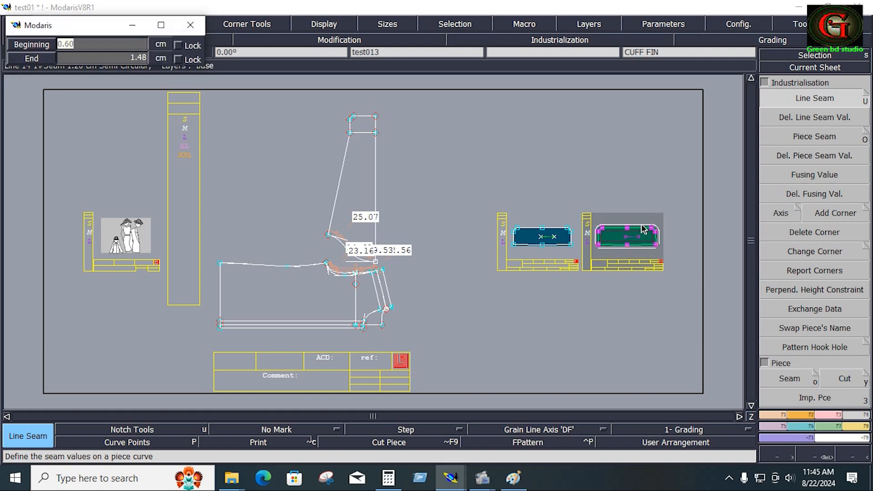
{"action": "key", "text": "Return"}
{"action": "key", "text": "Return"}
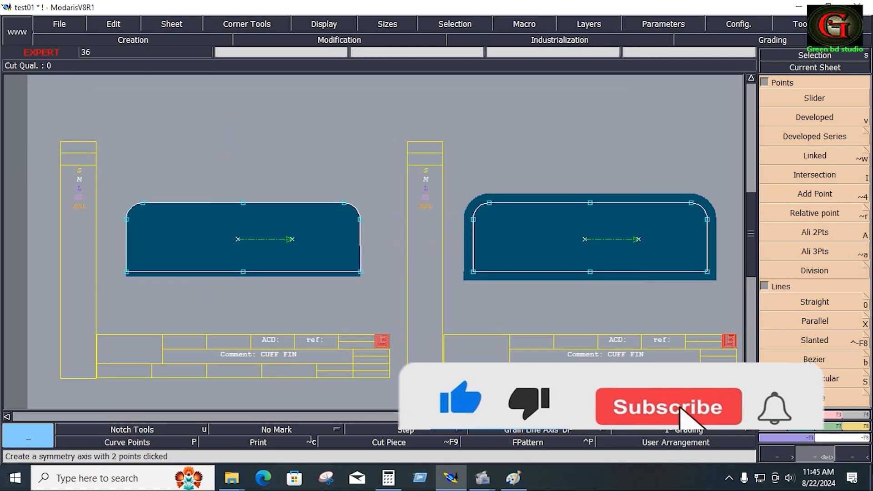
- Measure the straight lower edge of the duplicated cuff with a dynamic Length Measure
{"action": "left_click", "coordinate": [858, 427]}
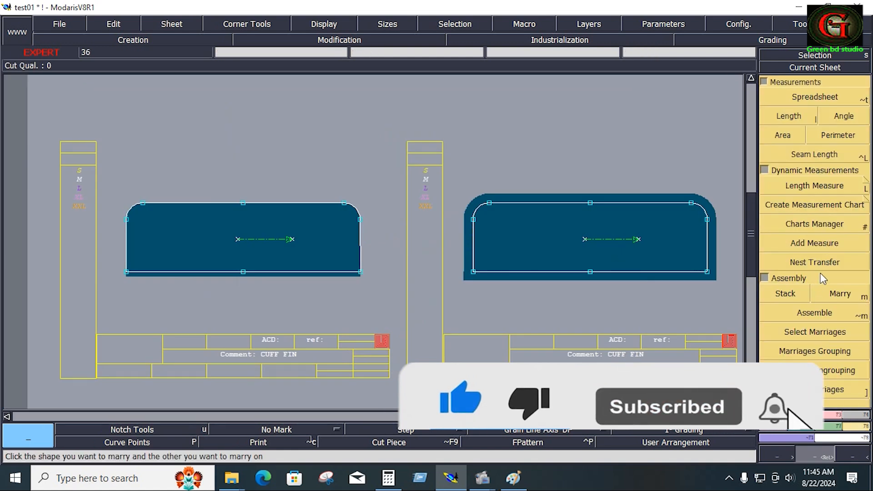
{"action": "left_click", "coordinate": [836, 179]}
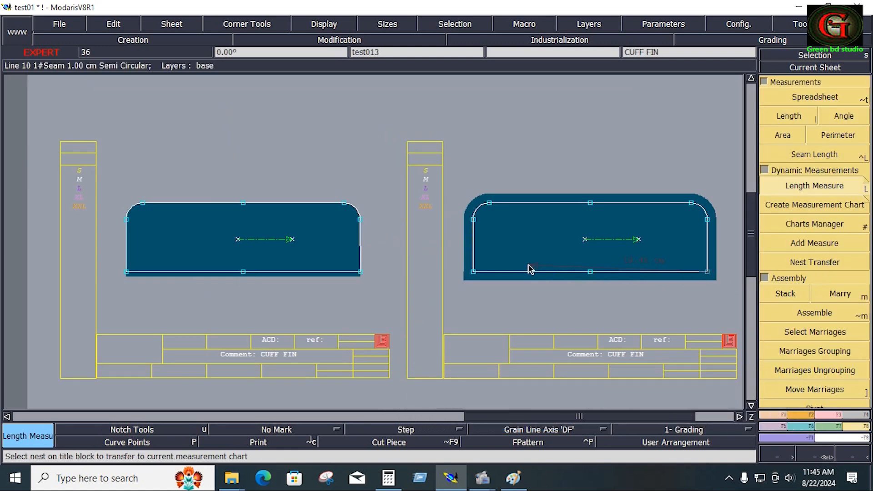
{"action": "left_click", "coordinate": [473, 272]}
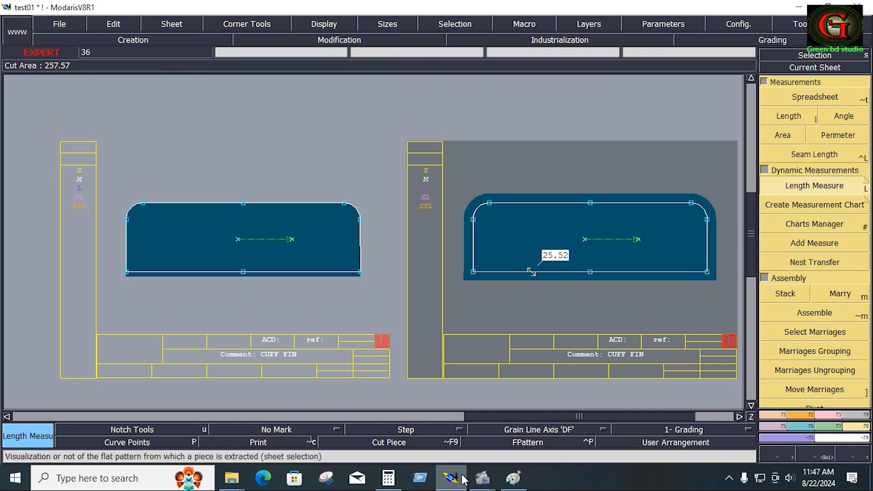
- Check the cuff against the measurement chart in Paint and return to Modaris
{"action": "left_click", "coordinate": [515, 478]}
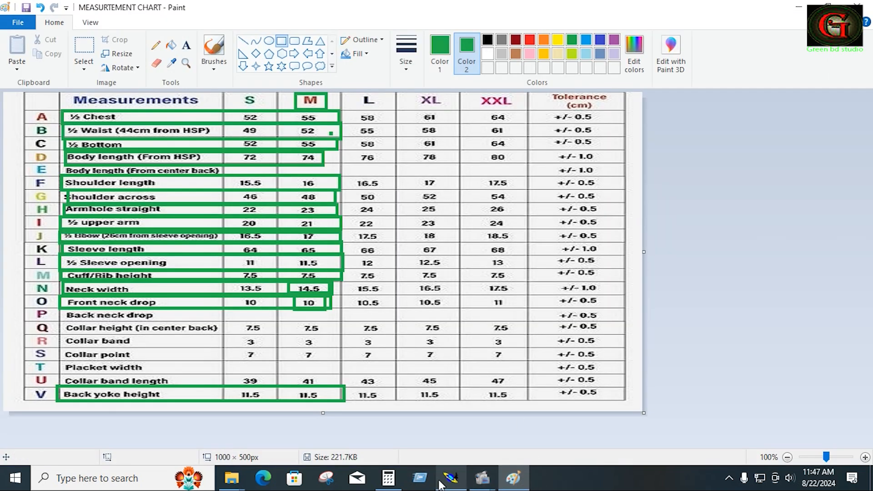
{"action": "left_click", "coordinate": [455, 484]}
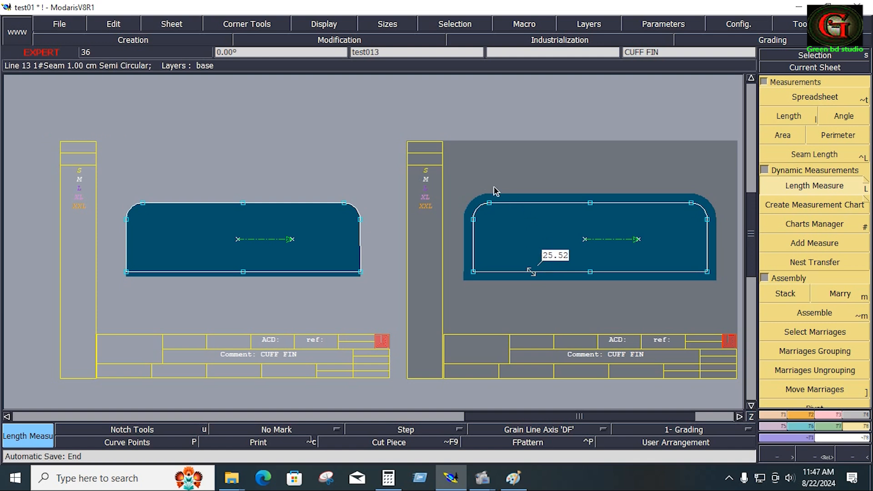
{"action": "left_click_drag", "start_coordinate": [452, 169], "coordinate": [714, 284]}
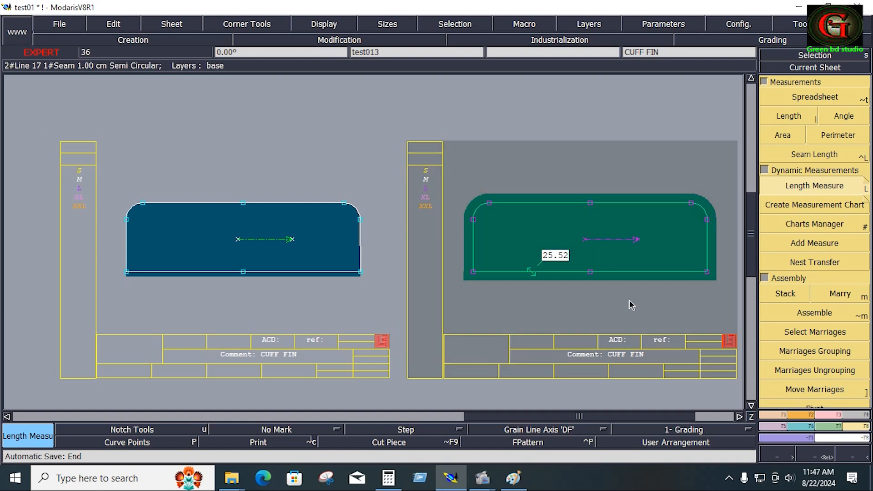
{"action": "left_click", "coordinate": [632, 304]}
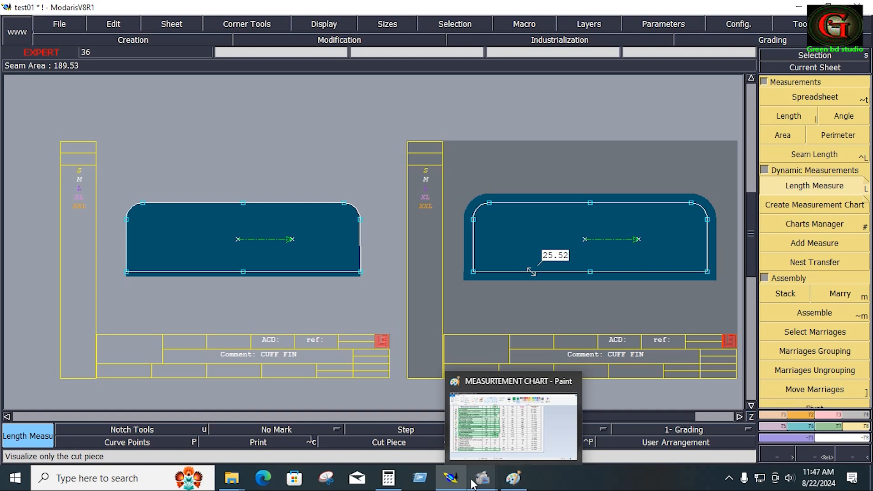
{"action": "left_click", "coordinate": [513, 477]}
{"action": "key", "text": "alt+Tab"}
- Add a dynamic Length Measure across the sleeve opening line between the sleeve and the cuff on the test01 draft
{"action": "key", "text": "j"}
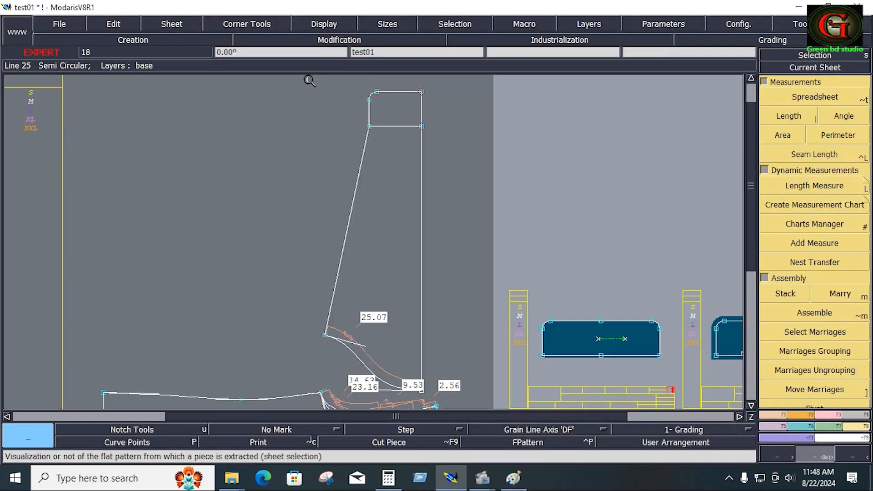
{"action": "left_click_drag", "start_coordinate": [308, 80], "coordinate": [451, 201]}
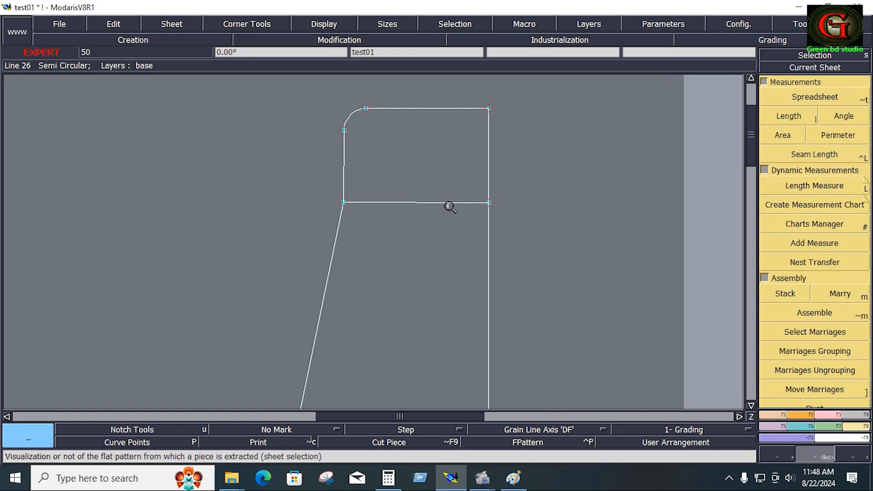
{"action": "left_click", "coordinate": [775, 416]}
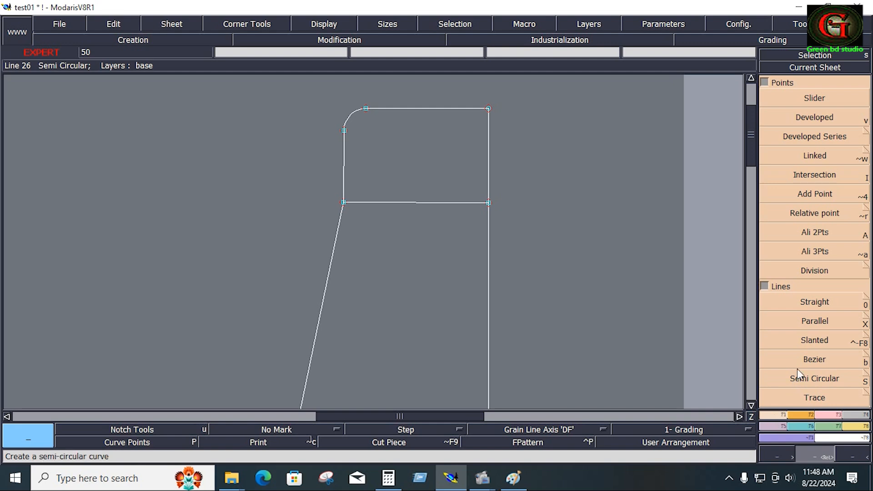
{"action": "left_click", "coordinate": [808, 360]}
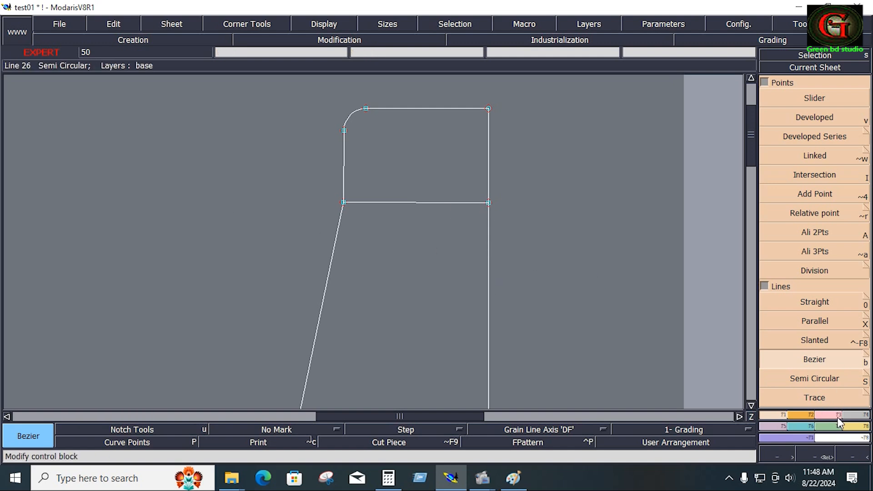
{"action": "left_click", "coordinate": [857, 426]}
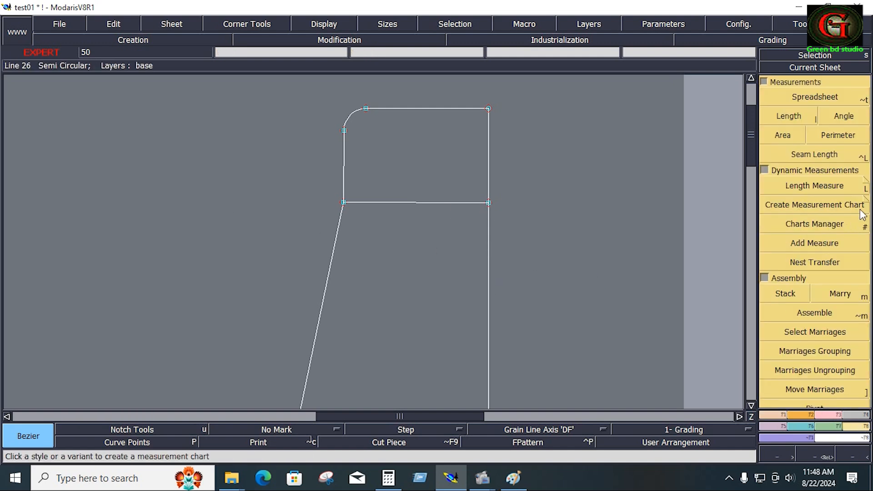
{"action": "left_click", "coordinate": [857, 189]}
{"action": "left_click", "coordinate": [488, 202]}
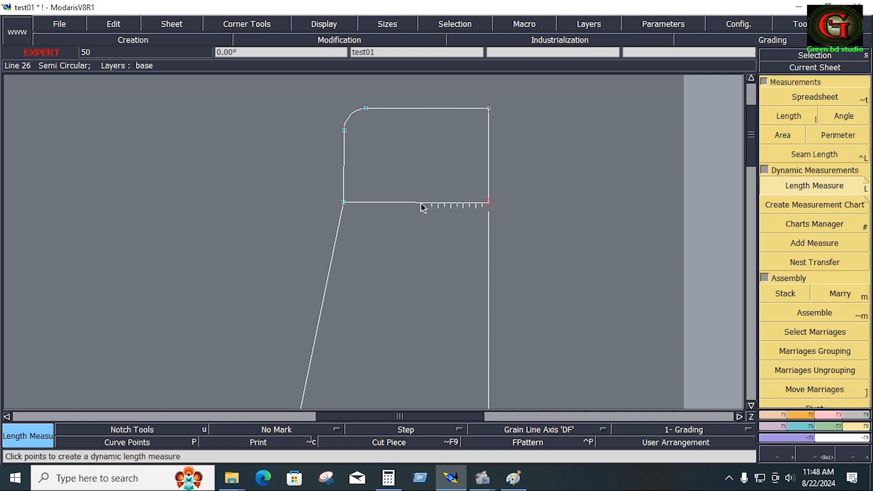
{"action": "left_click", "coordinate": [344, 203]}
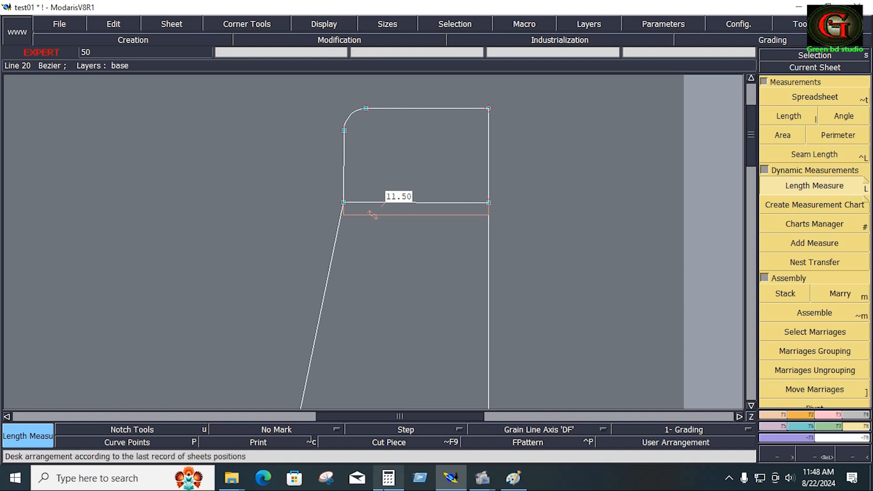
- Calculate 14 − 11.5 in Calculator and return to the sleeve draft
{"action": "left_click", "coordinate": [389, 478]}
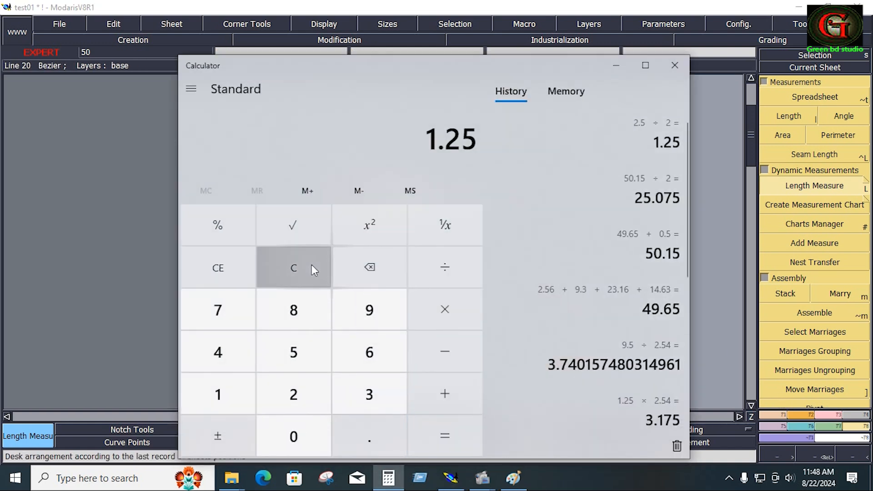
{"action": "left_click", "coordinate": [293, 267]}
{"action": "left_click", "coordinate": [221, 356]}
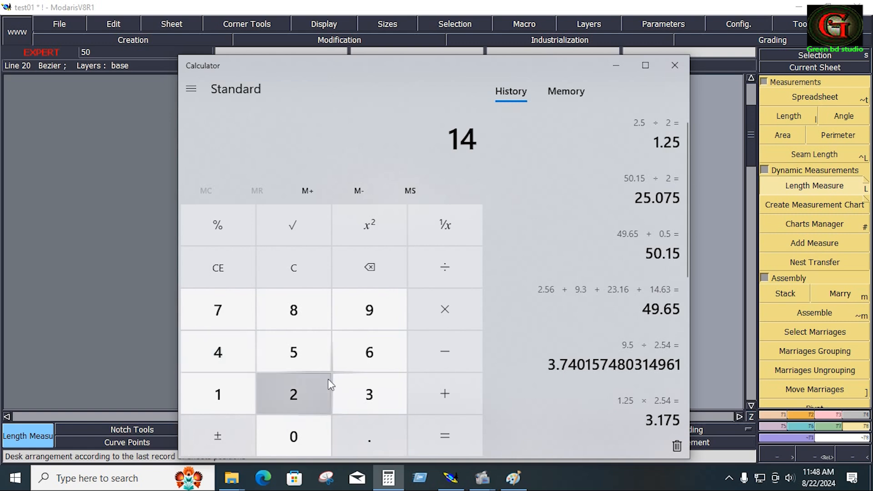
{"action": "left_click", "coordinate": [432, 351]}
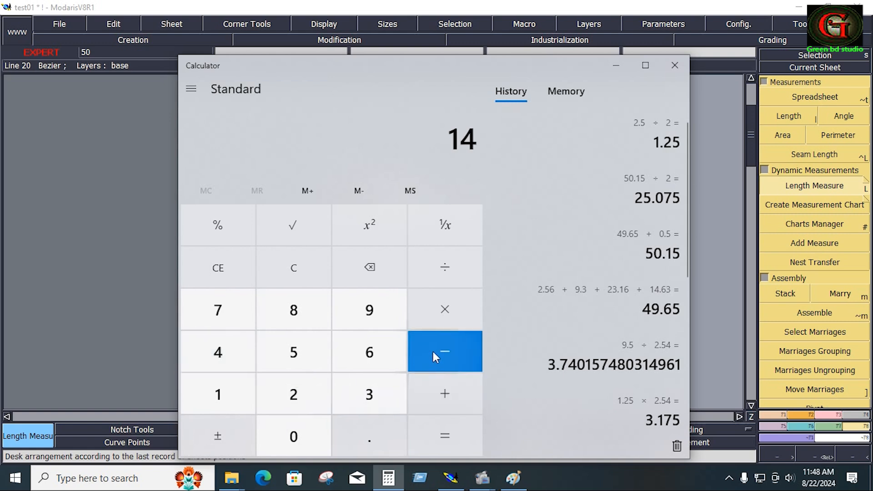
{"action": "left_click", "coordinate": [241, 393]}
{"action": "left_click", "coordinate": [238, 391]}
{"action": "left_click", "coordinate": [367, 435]}
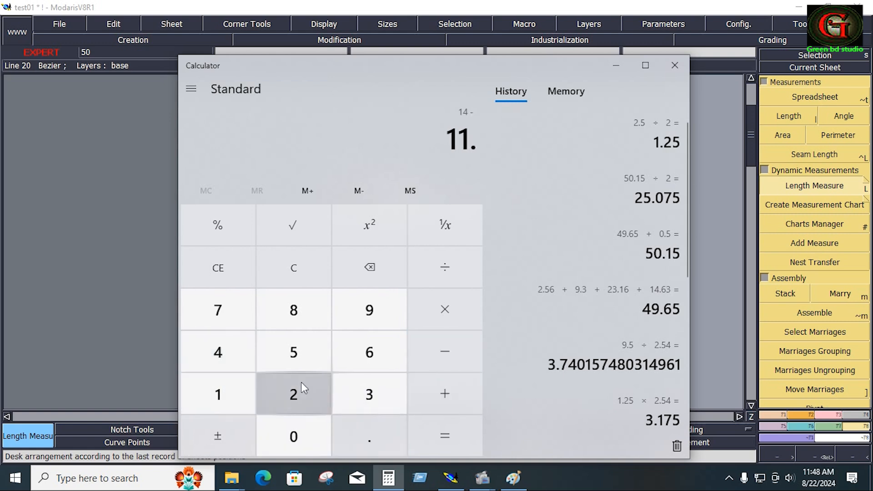
{"action": "left_click", "coordinate": [299, 358]}
{"action": "left_click", "coordinate": [456, 436]}
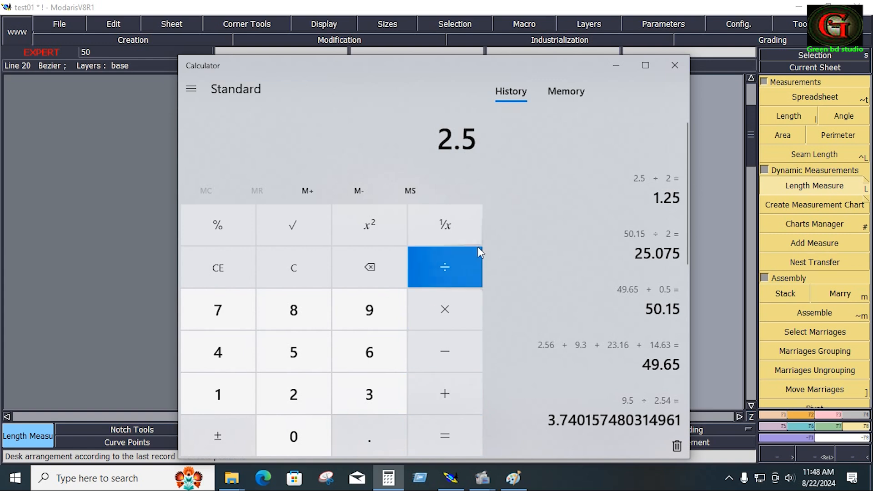
{"action": "left_click", "coordinate": [621, 67]}
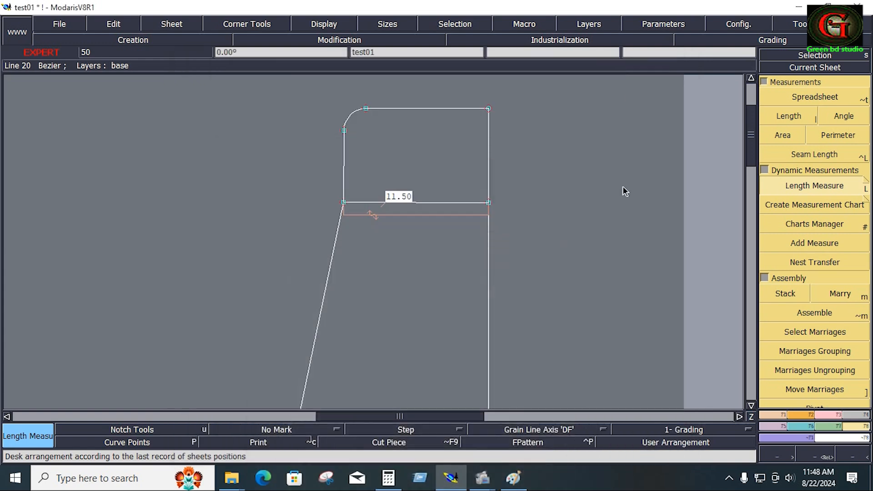
- Lengthen the sleeve opening line by 2.5 cm beyond the underarm seam side with Len.Str.Line
{"action": "left_click", "coordinate": [825, 416]}
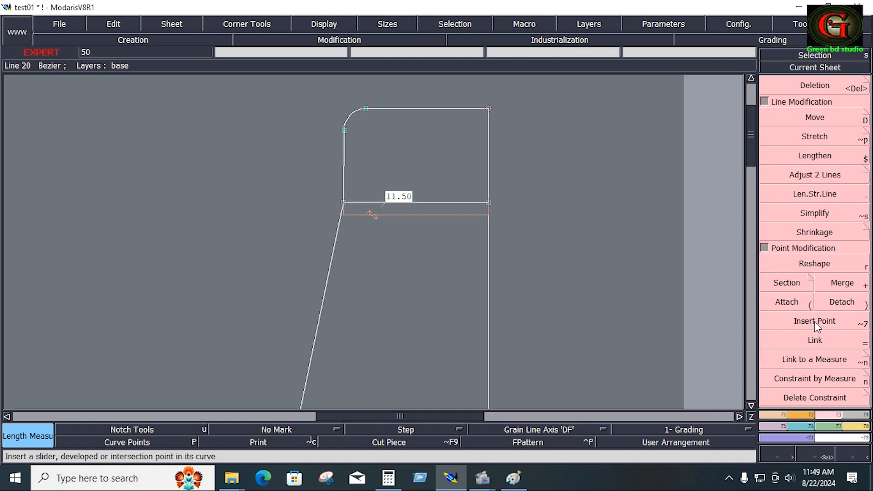
{"action": "left_click", "coordinate": [806, 195]}
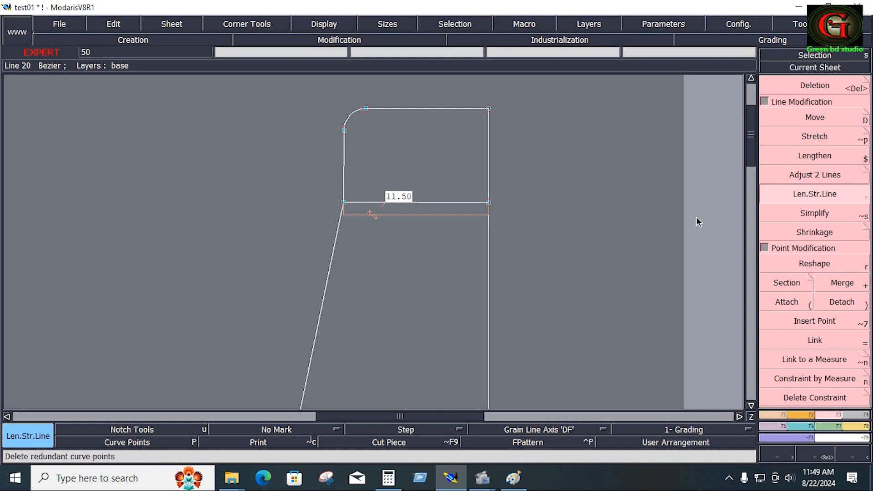
{"action": "left_click", "coordinate": [369, 203]}
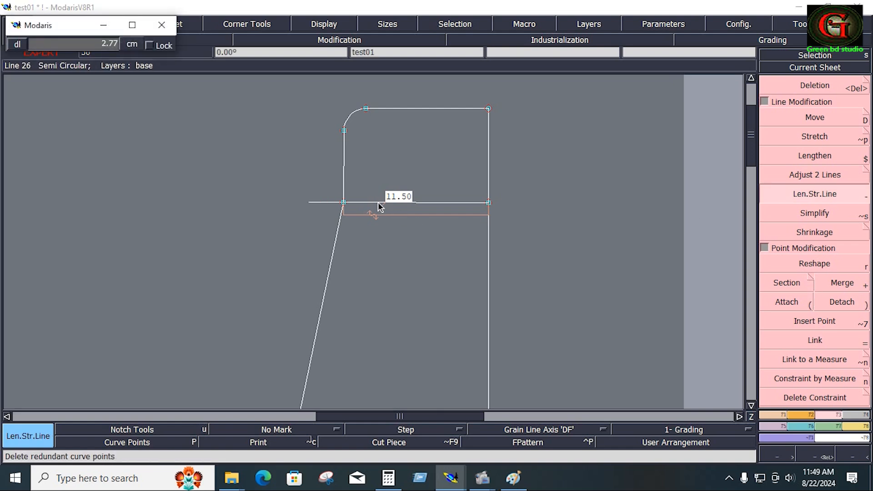
{"action": "type", "text": "2"}
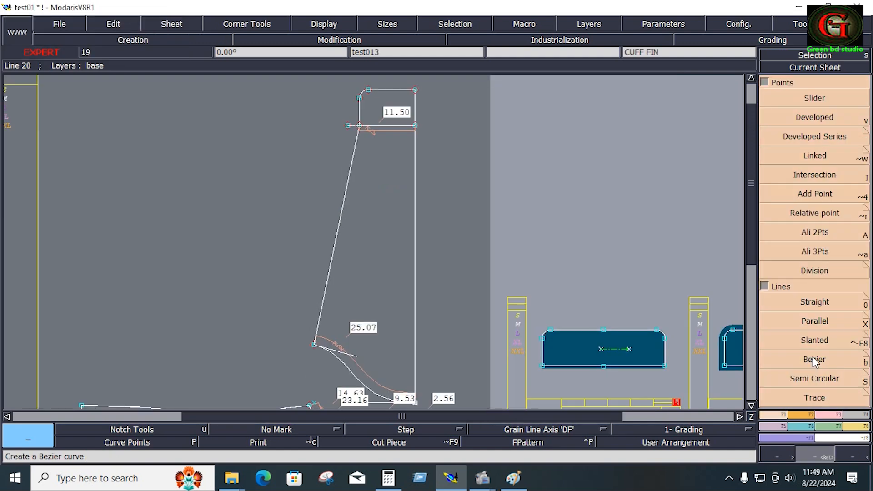
- Draw a straight Bezier line from the underarm point to the lengthened opening line's end and delete the old underarm seam line
{"action": "left_click", "coordinate": [812, 356]}
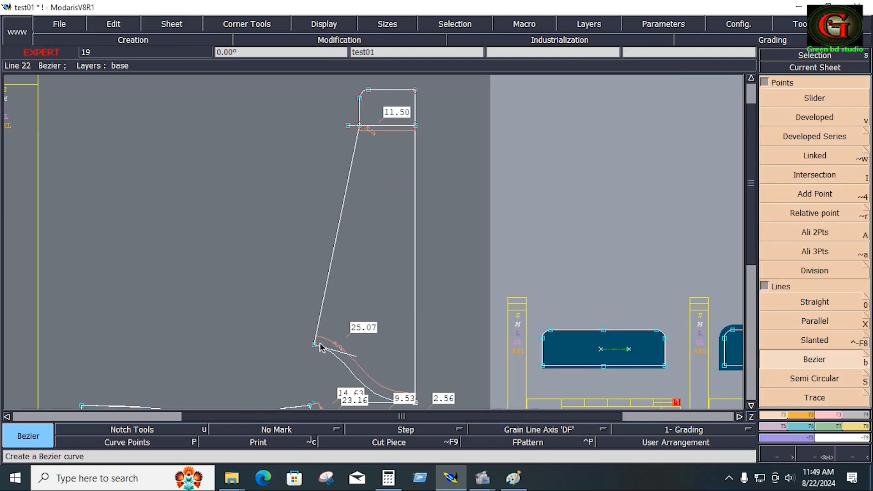
{"action": "left_click", "coordinate": [314, 344]}
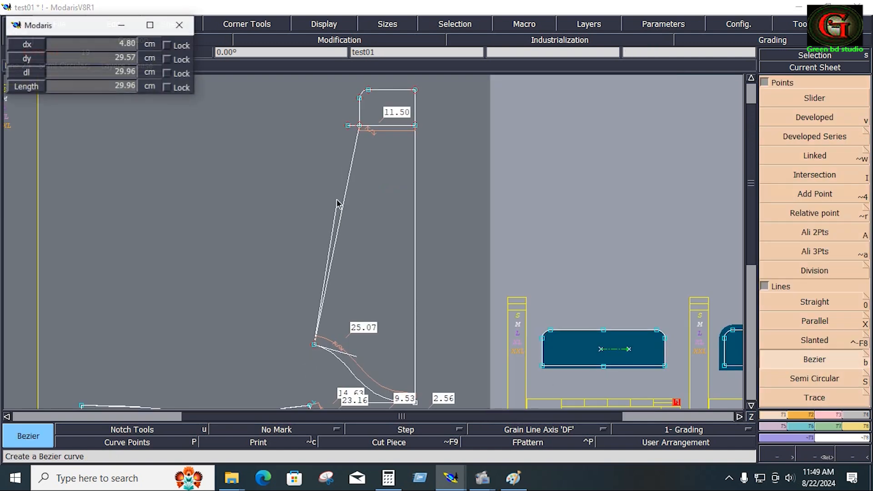
{"action": "left_click", "coordinate": [348, 126]}
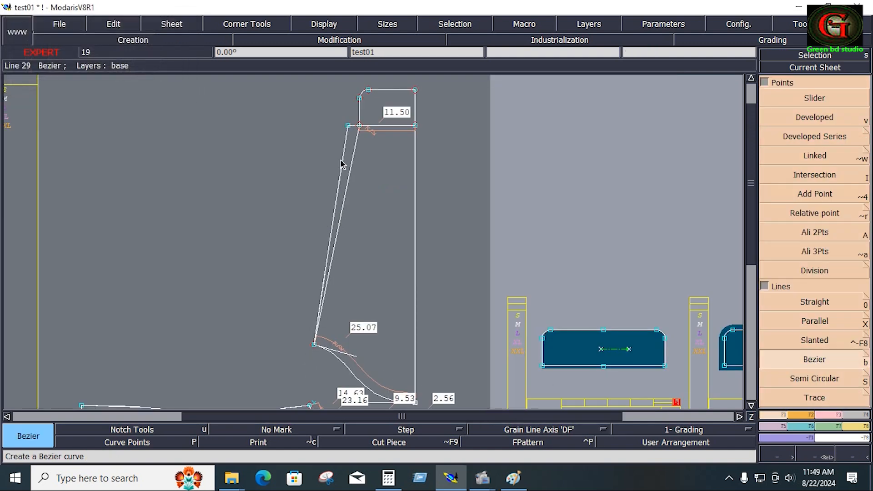
{"action": "key", "text": "Delete"}
{"action": "left_click", "coordinate": [344, 213]}
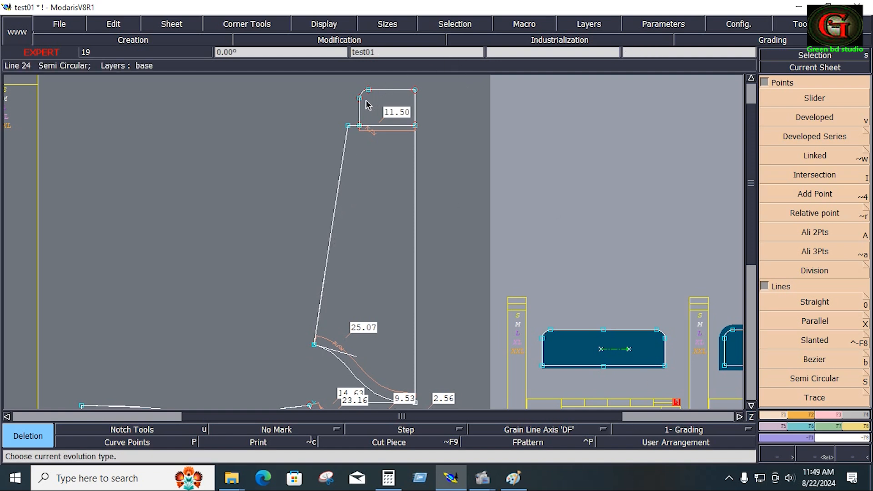
- Move the cuff's underarm-side edge, including its rounded corner points, by -1.25 cm in ShiftX
{"action": "left_click_drag", "start_coordinate": [362, 106], "coordinate": [380, 137]}
{"action": "left_click", "coordinate": [828, 414]}
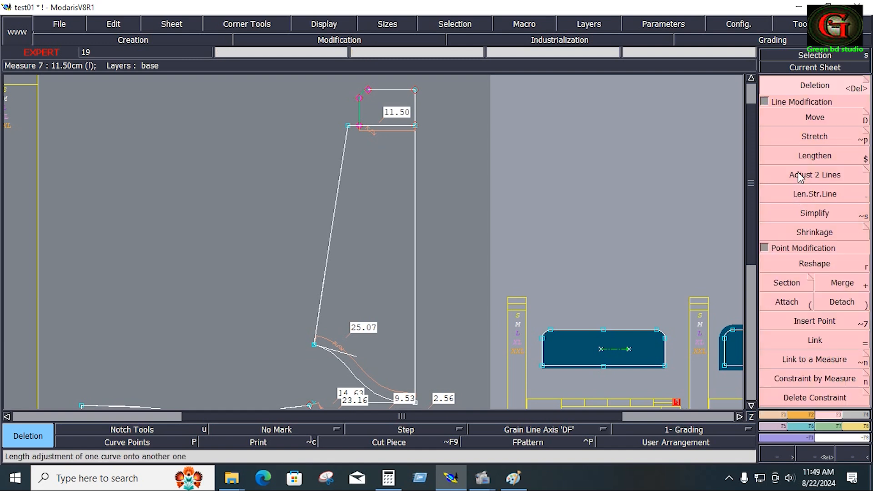
{"action": "left_click", "coordinate": [805, 119]}
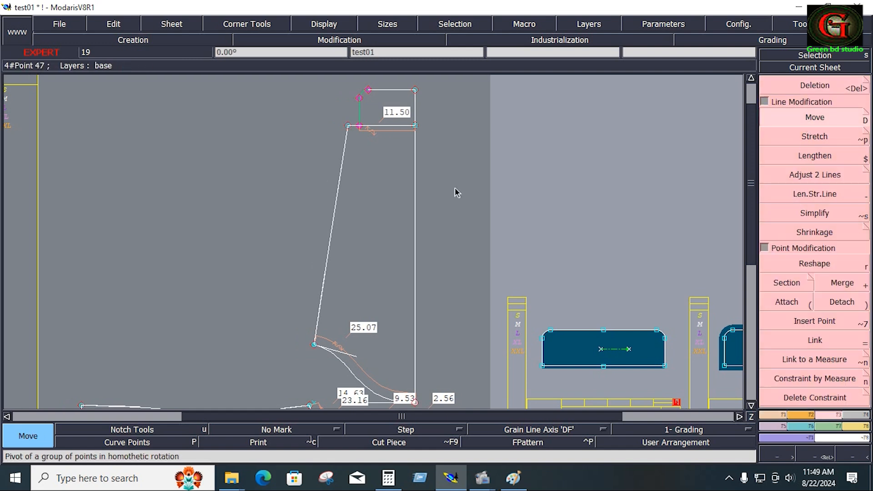
{"action": "left_click", "coordinate": [359, 126]}
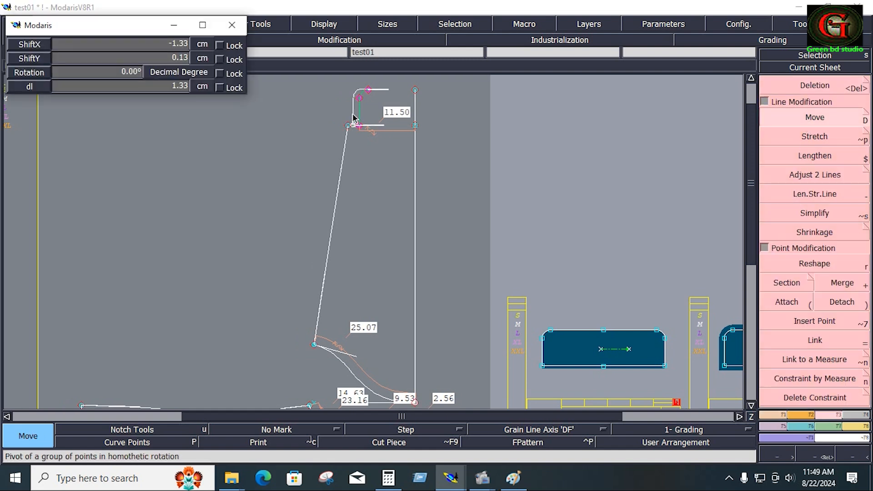
{"action": "type", "text": "1.25"}
{"action": "type", "text": "-"}
{"action": "key", "text": "Return"}
{"action": "key", "text": "Return"}
- Divide the full sleeve opening line into two equal parts with Sequence Division to place its midpoint
{"action": "left_click_drag", "start_coordinate": [307, 82], "coordinate": [425, 154]}
{"action": "left_click", "coordinate": [774, 415]}
{"action": "left_click", "coordinate": [791, 348]}
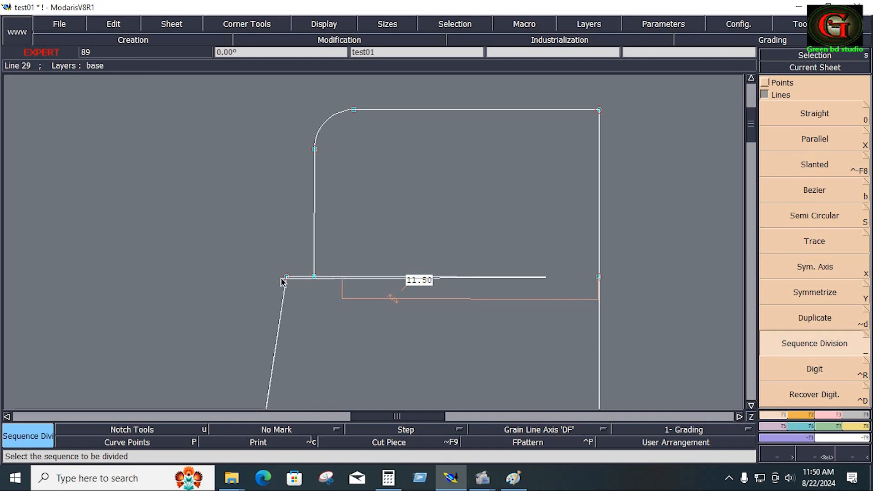
- Add a dynamic Length Measure from the opening line's underarm end to its midpoint, and undo it
{"action": "key", "text": "F8"}
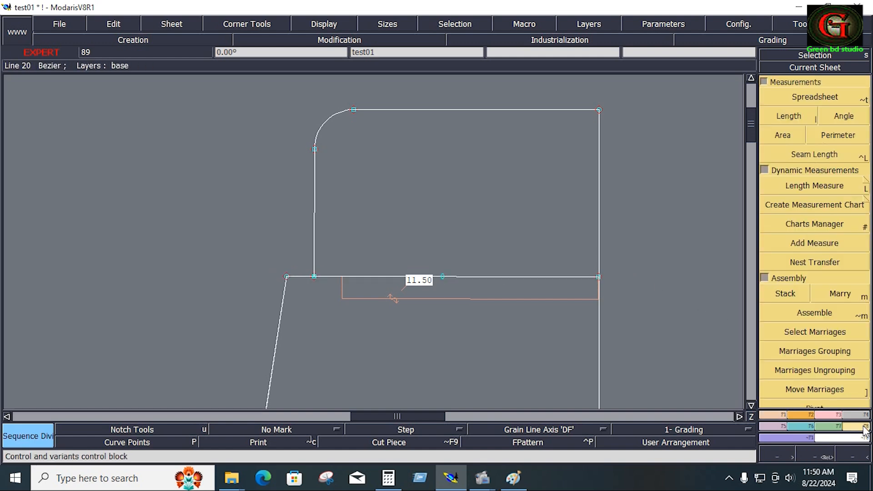
{"action": "left_click", "coordinate": [861, 187]}
{"action": "left_click", "coordinate": [340, 307]}
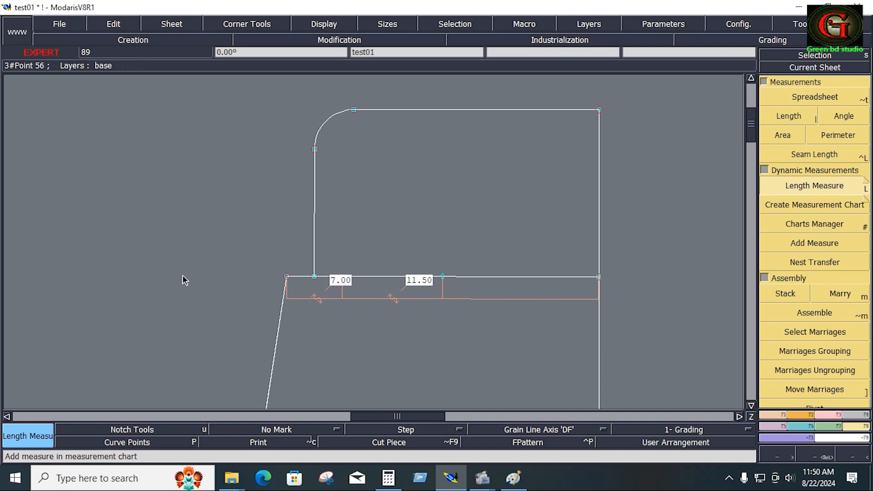
{"action": "key", "text": "ctrl+z"}
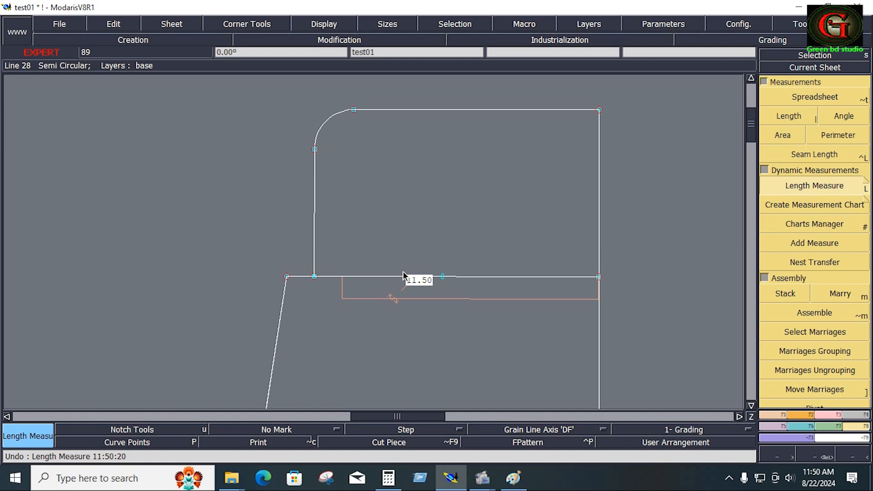
- Place a Developed point on the sleeve opening line 2.5 cm from the midpoint toward the underarm seam
{"action": "left_click", "coordinate": [772, 415]}
{"action": "left_click", "coordinate": [443, 276]}
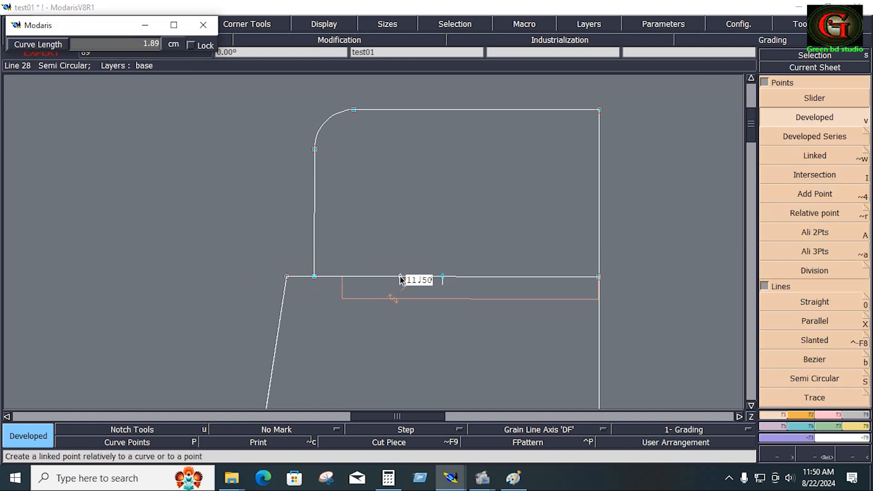
{"action": "type", "text": "2.5"}
{"action": "key", "text": "Return"}
{"action": "left_click", "coordinate": [442, 276]}
{"action": "key", "text": "Escape"}
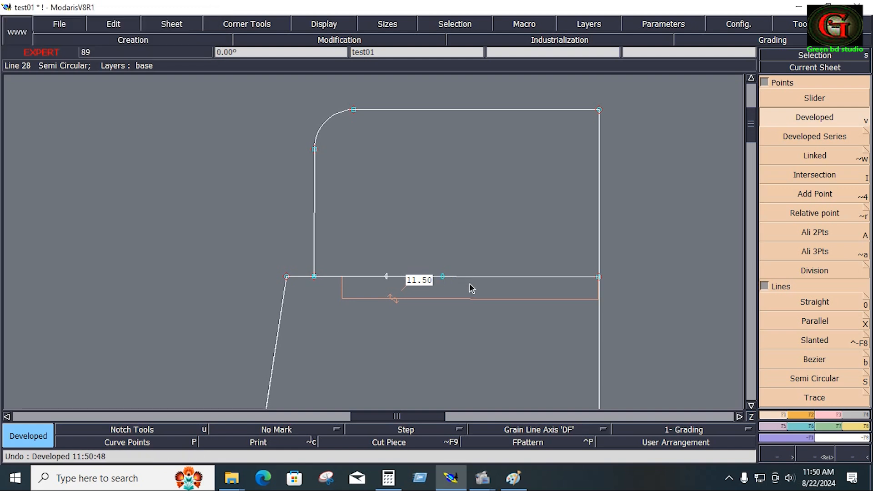
- Place Developed points 2 cm from the midpoint toward the straight sleeve edge and another 2.5 cm beyond that point
{"action": "left_click", "coordinate": [444, 278]}
{"action": "type", "text": "2.00"}
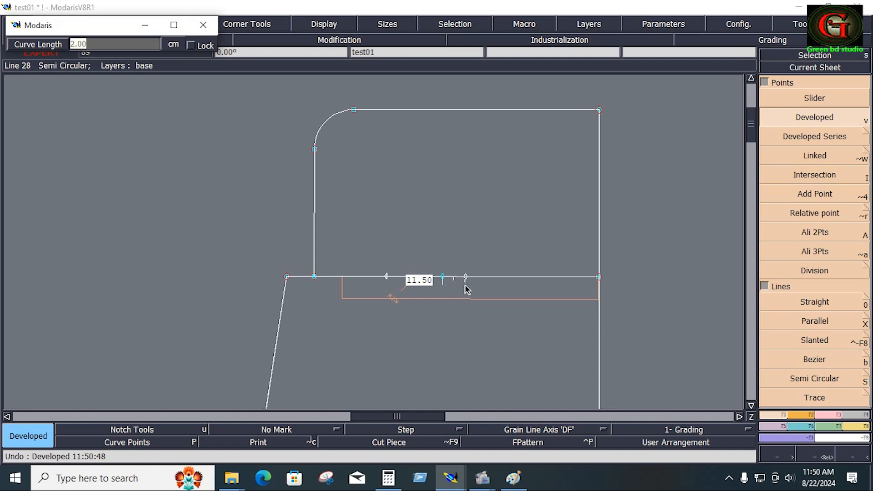
{"action": "type", "text": "-2"}
{"action": "key", "text": "Return"}
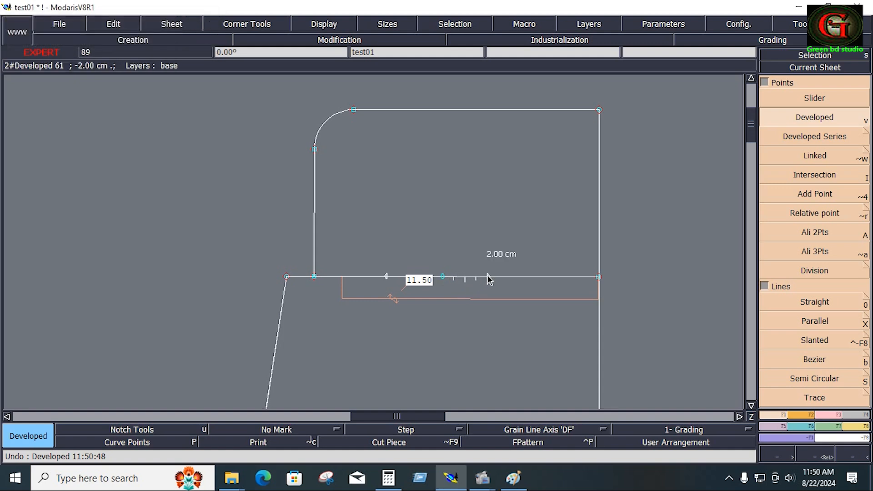
{"action": "left_click", "coordinate": [487, 275]}
{"action": "type", "text": "-2.5"}
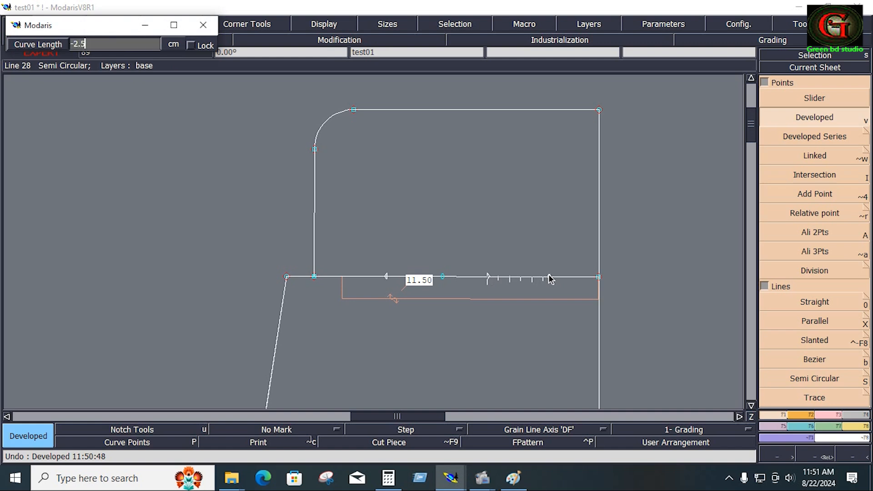
{"action": "key", "text": "Return"}
- Insert the developed points into the sleeve opening line with Insert Point
{"action": "key", "text": "F3"}
{"action": "left_click", "coordinate": [821, 324]}
{"action": "left_click", "coordinate": [541, 280]}
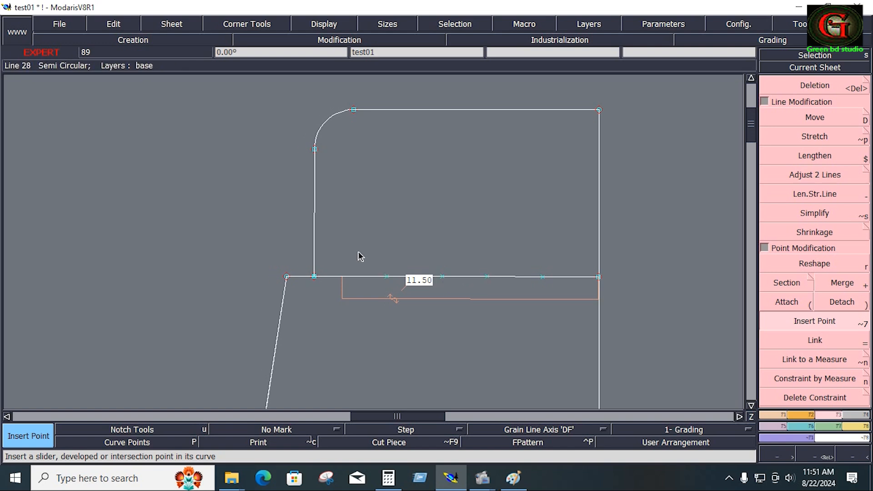
- Add notches at the two opening-line points nearest the straight sleeve edge and orient them down into the sleeve
{"action": "left_click_drag", "start_coordinate": [358, 251], "coordinate": [457, 299]}
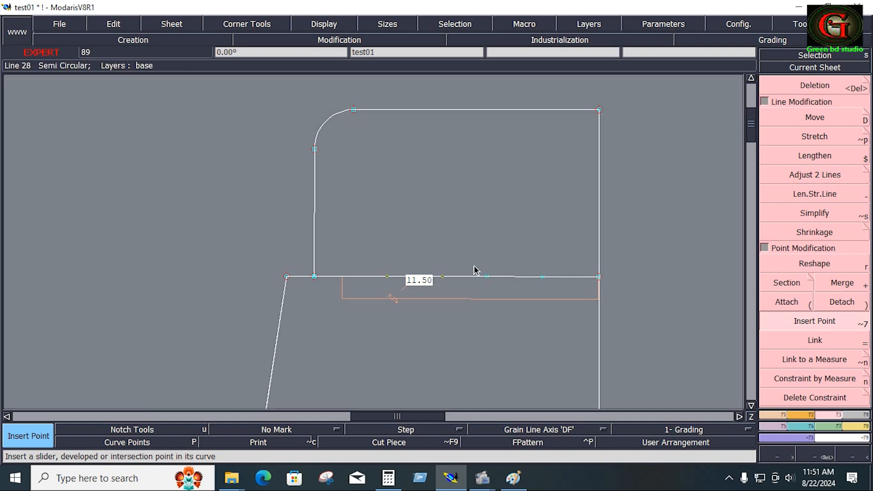
{"action": "left_click_drag", "start_coordinate": [473, 265], "coordinate": [558, 295]}
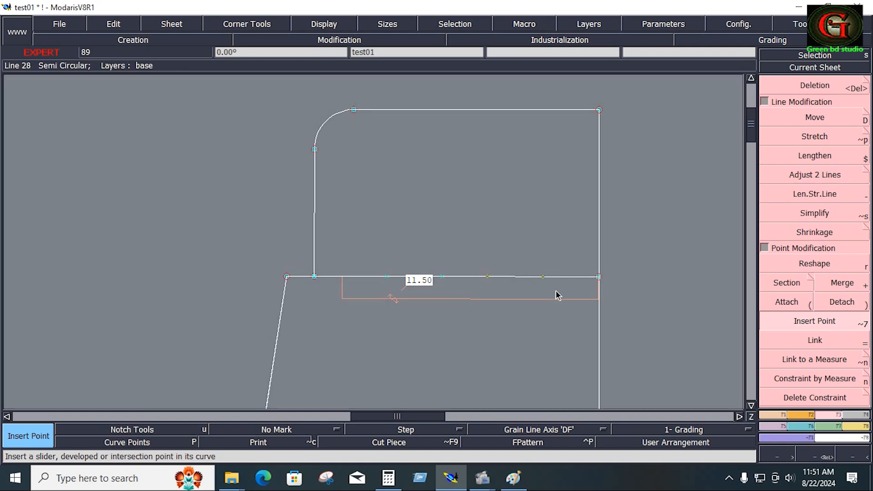
{"action": "left_click", "coordinate": [805, 416]}
{"action": "left_click", "coordinate": [814, 98]}
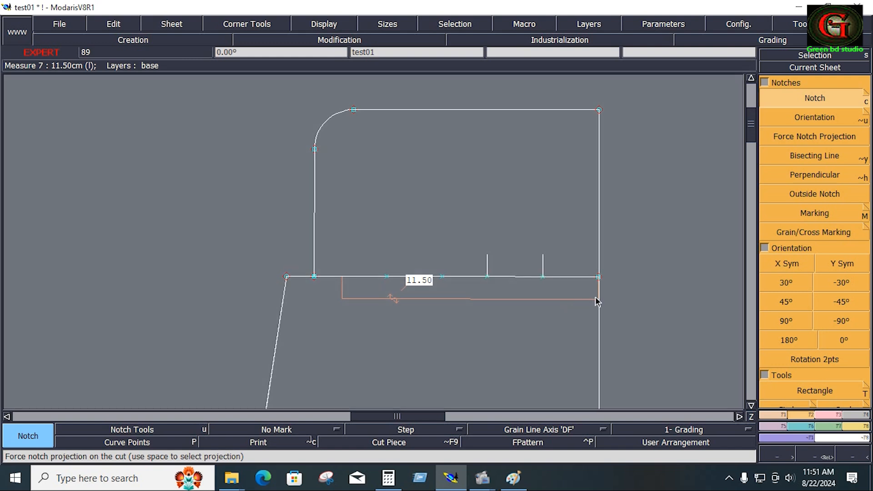
{"action": "left_click", "coordinate": [791, 121]}
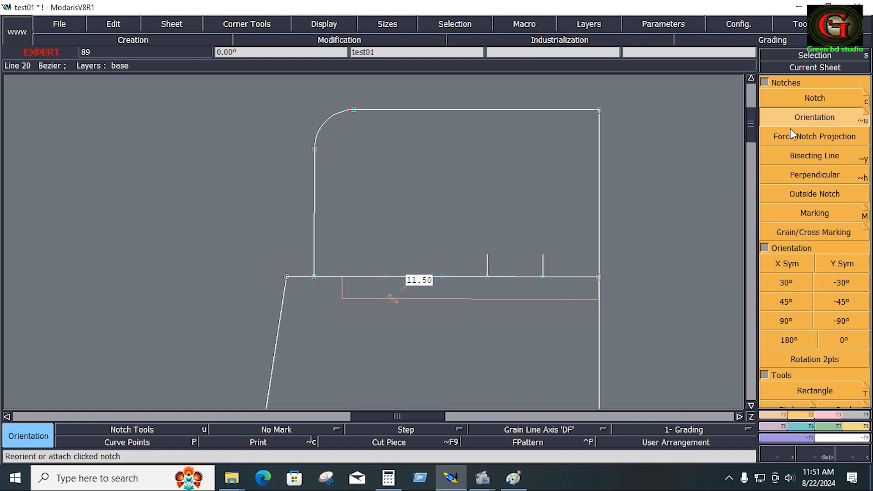
{"action": "left_click", "coordinate": [543, 258]}
{"action": "left_click", "coordinate": [540, 355]}
{"action": "left_click", "coordinate": [489, 256]}
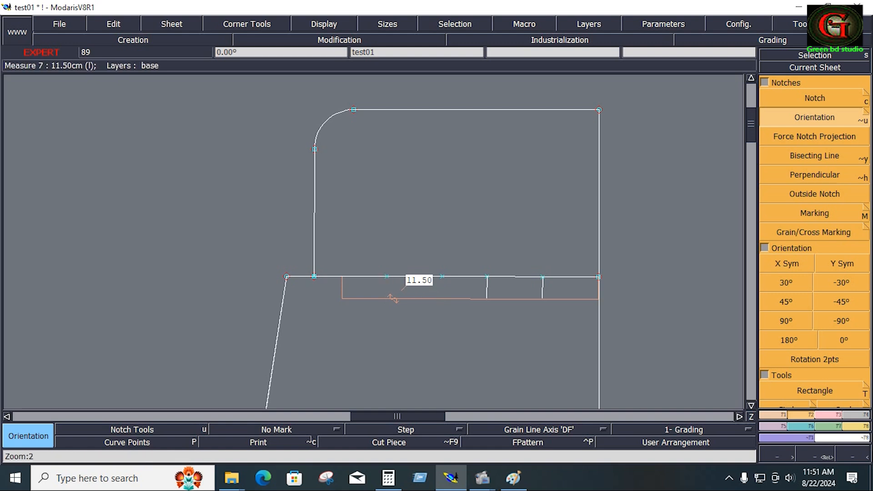
- Choose the Bezier tool, calculate 4 × 2.54 in Calculator and return to the sleeve draft
{"action": "left_click", "coordinate": [784, 415]}
{"action": "left_click", "coordinate": [827, 366]}
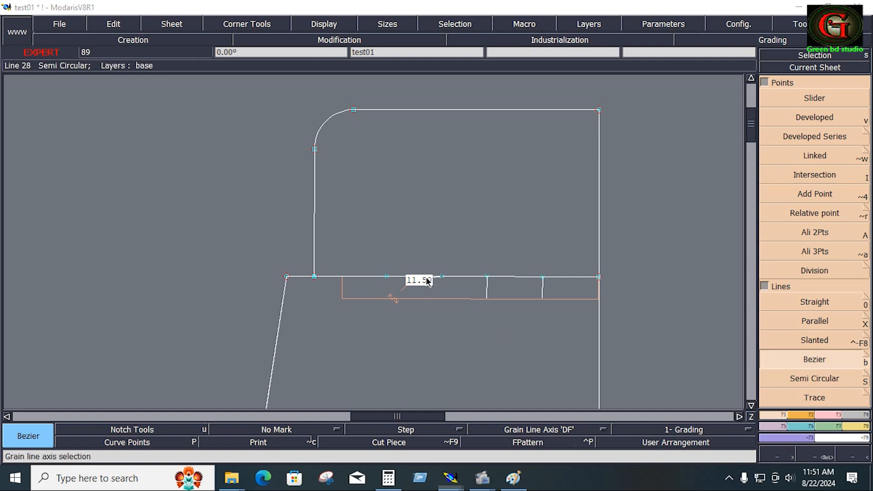
{"action": "left_click", "coordinate": [440, 276]}
{"action": "left_click", "coordinate": [388, 477]}
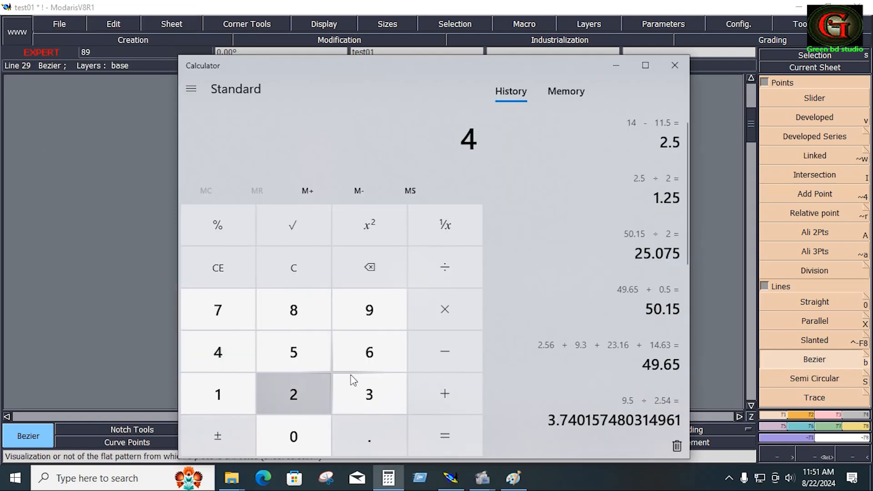
{"action": "left_click", "coordinate": [438, 318]}
{"action": "left_click", "coordinate": [320, 409]}
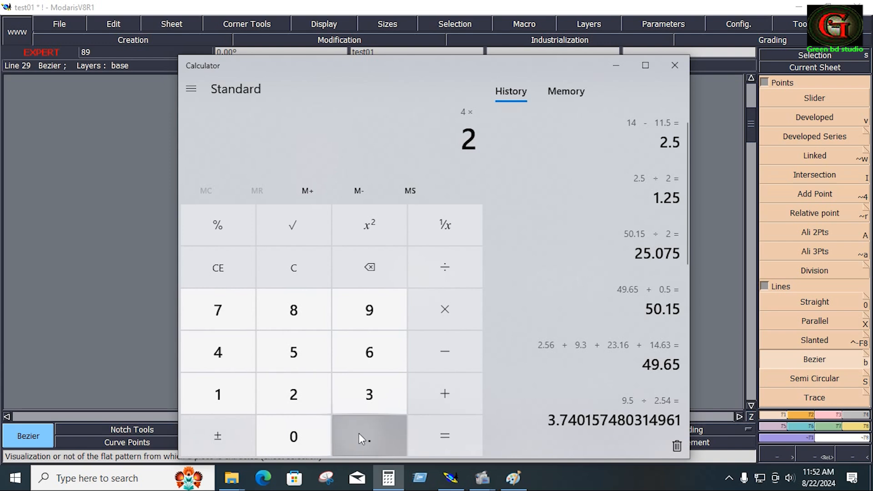
{"action": "left_click", "coordinate": [358, 433]}
{"action": "left_click", "coordinate": [272, 354]}
{"action": "left_click", "coordinate": [254, 369]}
{"action": "left_click", "coordinate": [468, 436]}
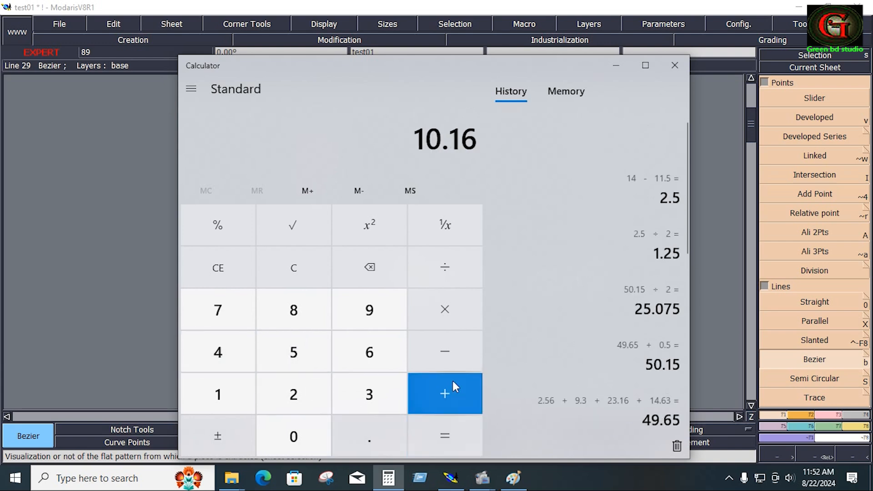
{"action": "left_click", "coordinate": [615, 66]}
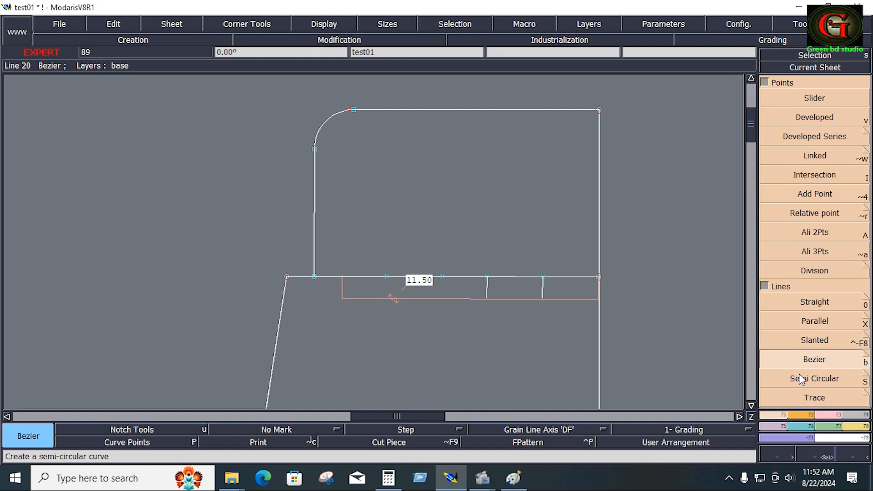
- Draw a 10 cm vertical Bezier line from the opening line's midpoint down into the sleeve
{"action": "left_click", "coordinate": [442, 277]}
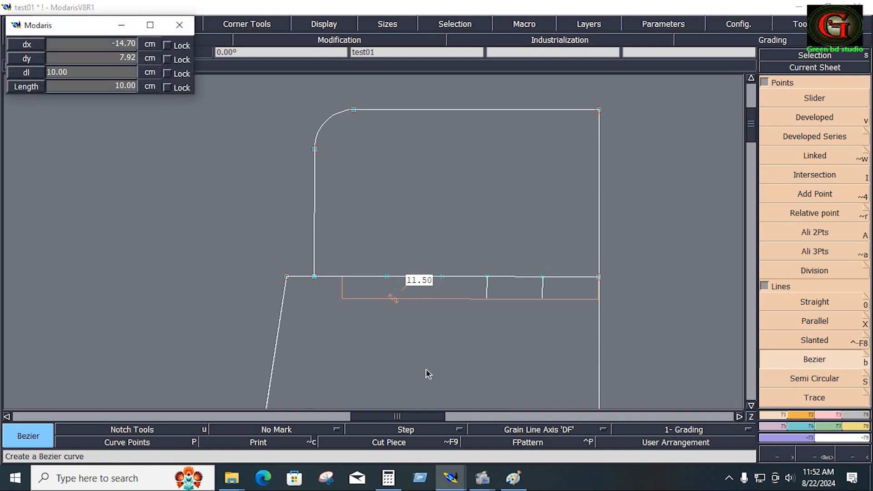
{"action": "left_click", "coordinate": [446, 367], "text": "ctrl"}
{"action": "key", "text": "Home"}
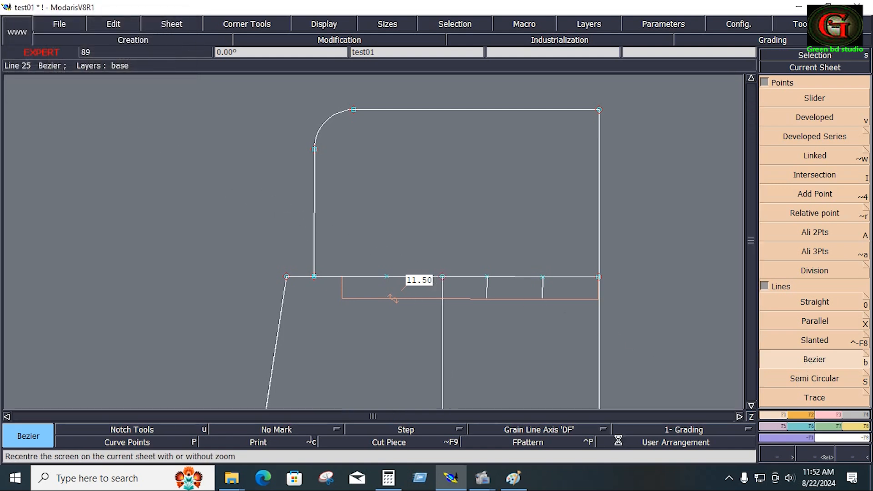
{"action": "key", "text": "Return"}
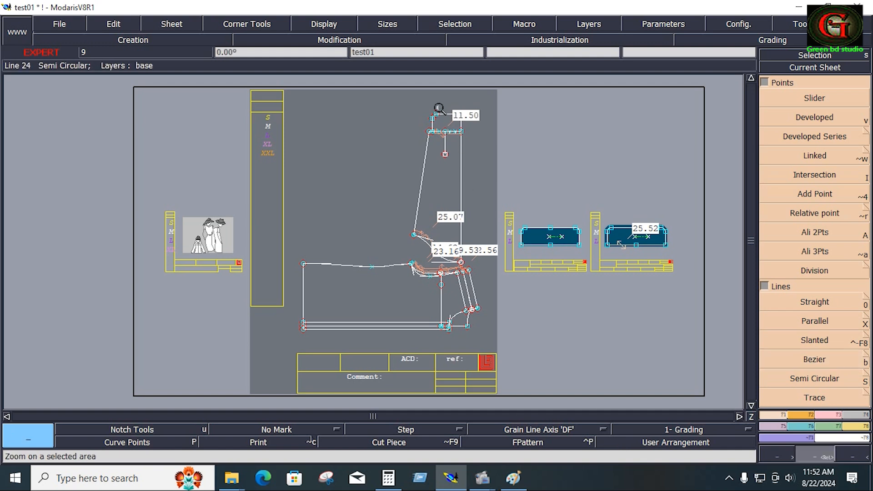
- Draw a second 10 cm vertical line from the point 2.5 cm toward the underarm seam and join both lines' lower ends
{"action": "left_click_drag", "start_coordinate": [417, 100], "coordinate": [481, 168]}
{"action": "left_click", "coordinate": [336, 247]}
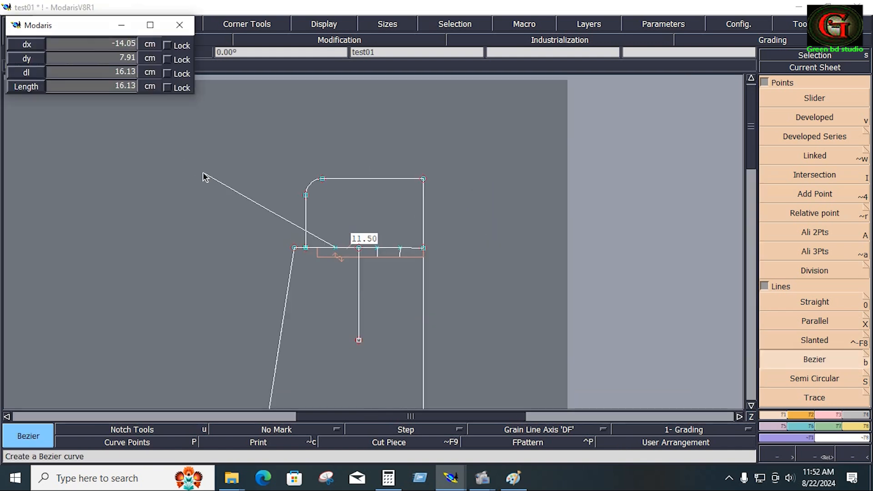
{"action": "left_click", "coordinate": [88, 71]}
{"action": "type", "text": "10.00"}
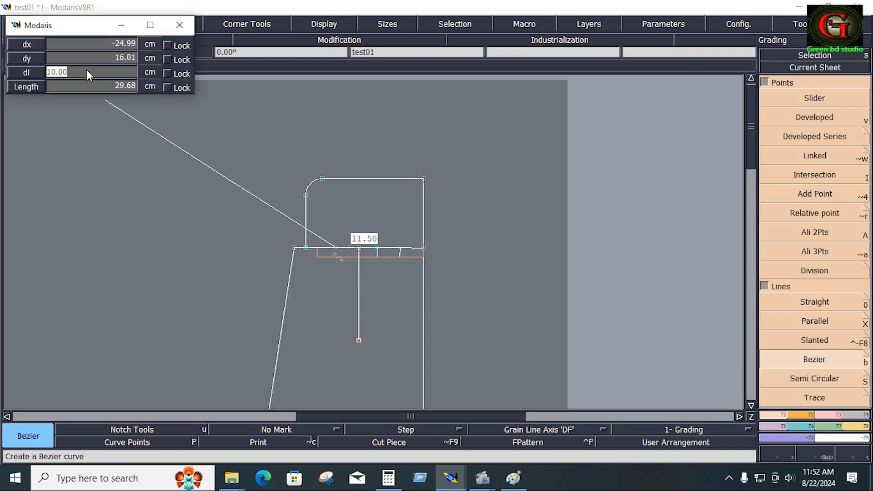
{"action": "key", "text": "Return"}
{"action": "left_click", "coordinate": [335, 340]}
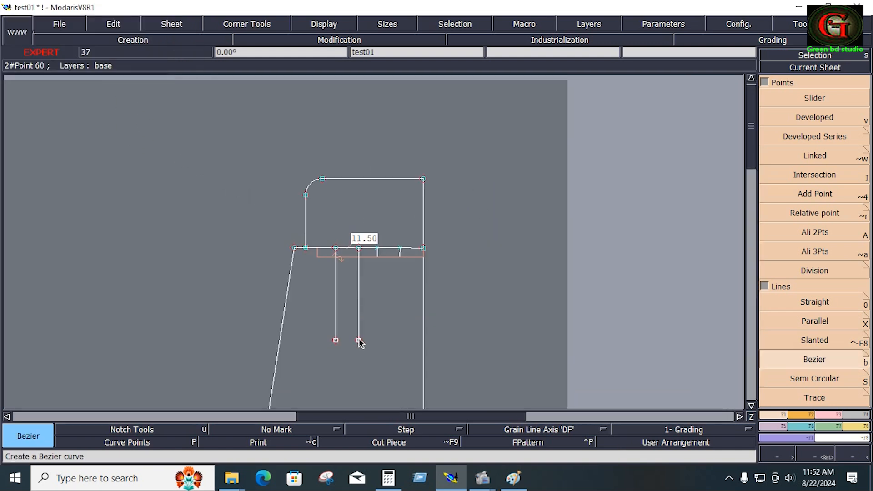
{"action": "left_click", "coordinate": [337, 340]}
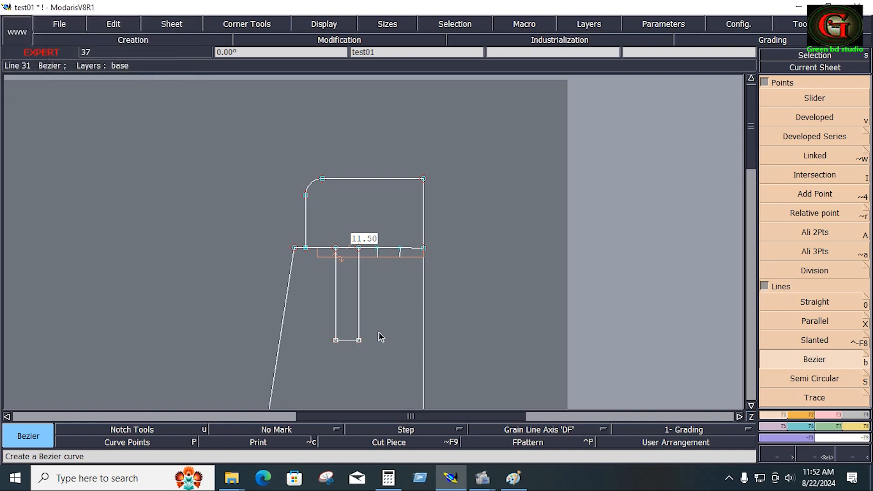
- Create a parallel line 3 cm below the short line joining the lower ends of the two vertical lines
{"action": "scroll", "coordinate": [380, 362], "scroll_direction": "up", "scroll_amount": 1}
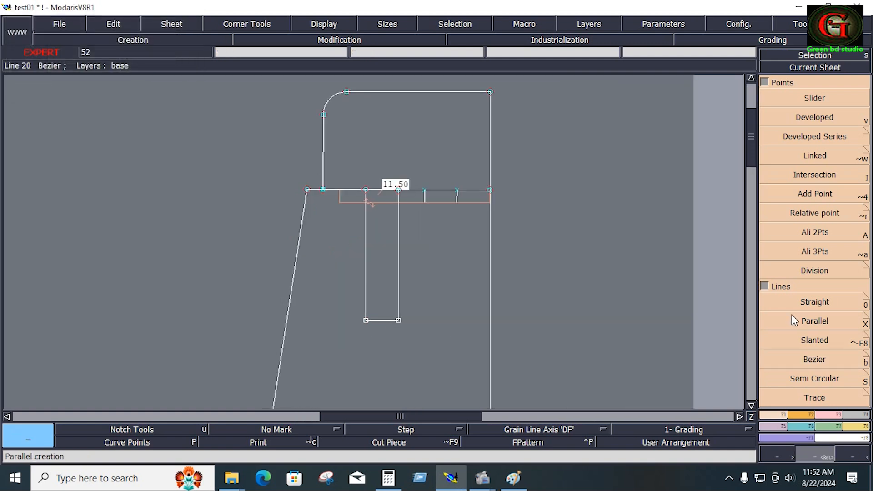
{"action": "left_click", "coordinate": [810, 323]}
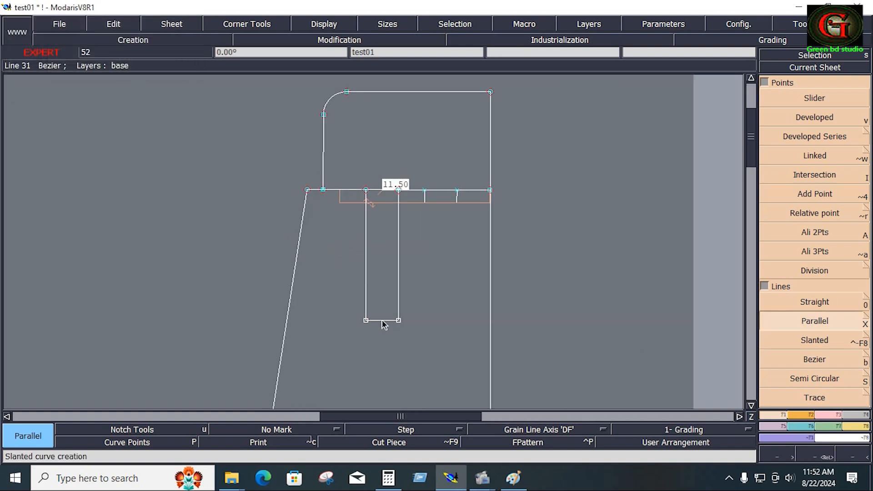
{"action": "left_click", "coordinate": [382, 321]}
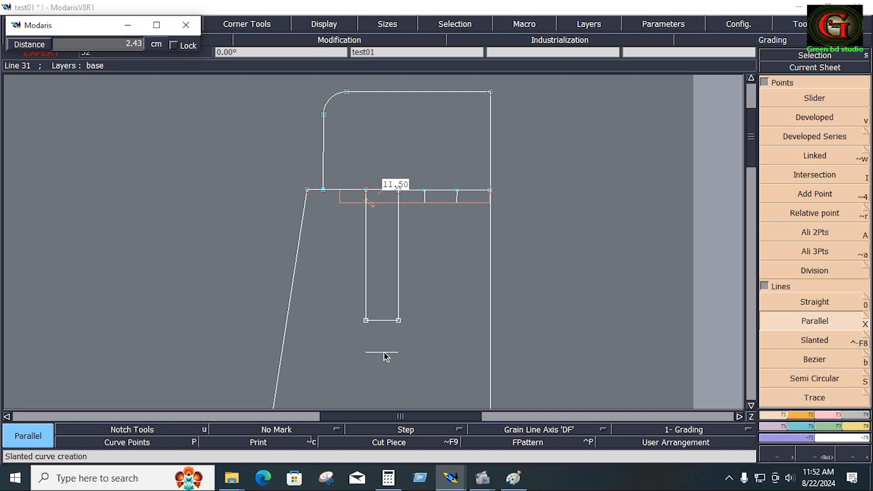
{"action": "type", "text": "7.50"}
{"action": "key", "text": "Return"}
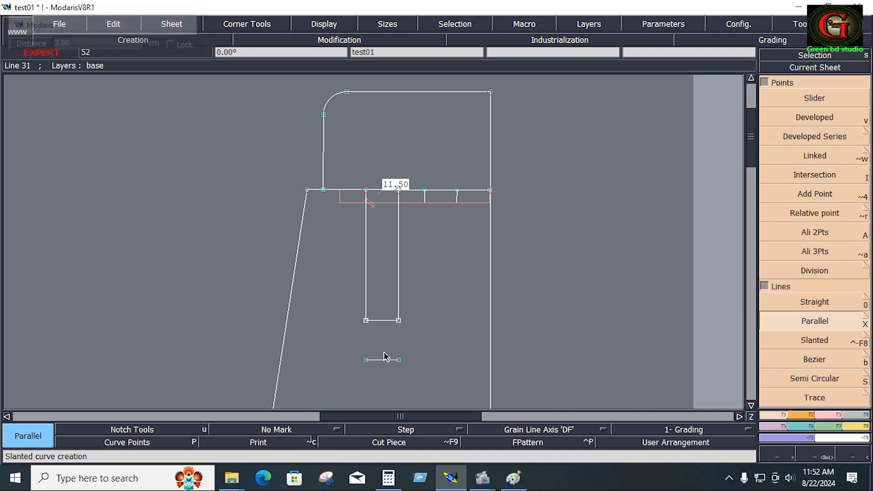
- Create a parallel line 0.75 cm above the line drawn 3 cm below the short line joining the verticals
{"action": "left_click", "coordinate": [385, 358]}
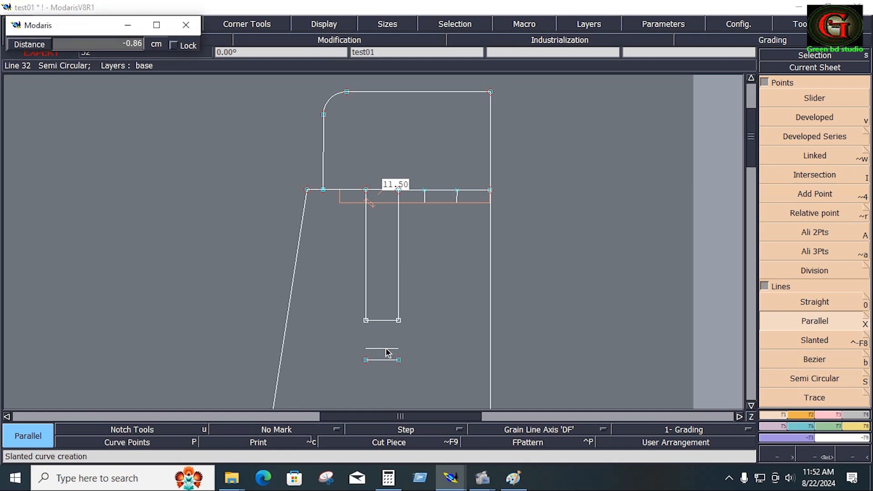
{"action": "type", "text": "3.00"}
{"action": "type", "text": "-.75"}
{"action": "key", "text": "Return"}
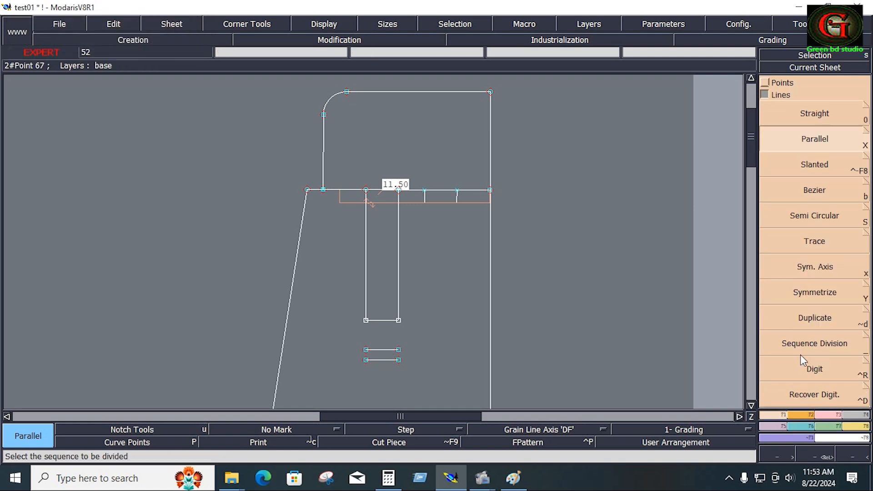
- Divide the lowest short placket line into 2 equal parts with Sequence Division
{"action": "left_click", "coordinate": [797, 346]}
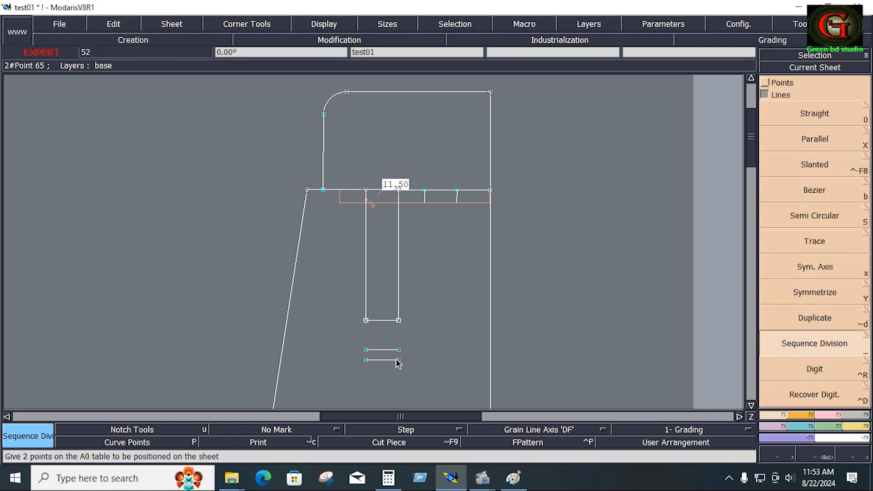
{"action": "left_click", "coordinate": [368, 360]}
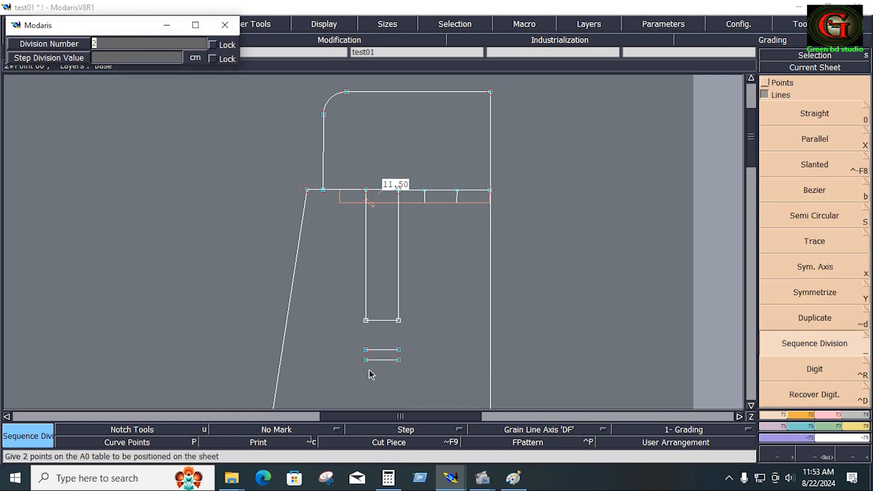
{"action": "key", "text": "Return"}
- Draw the placket's pointed end with Bezier lines through the lowest line's midpoint and extend its sides to the verticals
{"action": "left_click", "coordinate": [765, 82]}
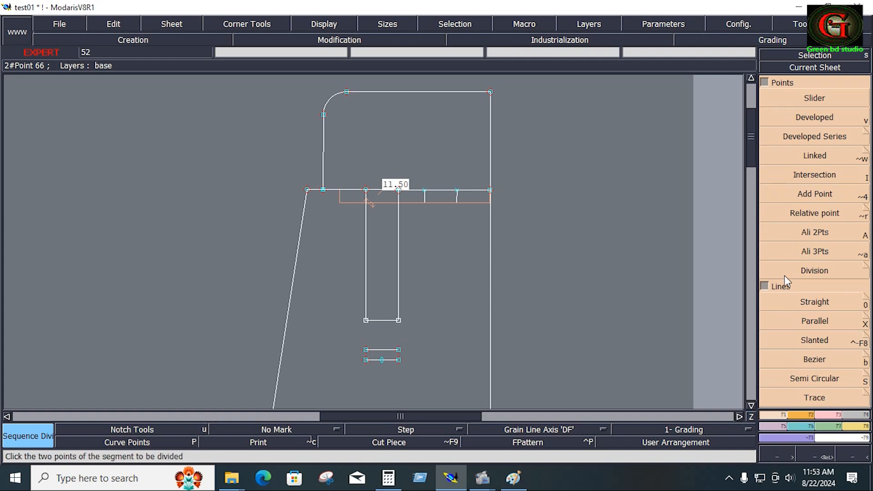
{"action": "left_click", "coordinate": [813, 362]}
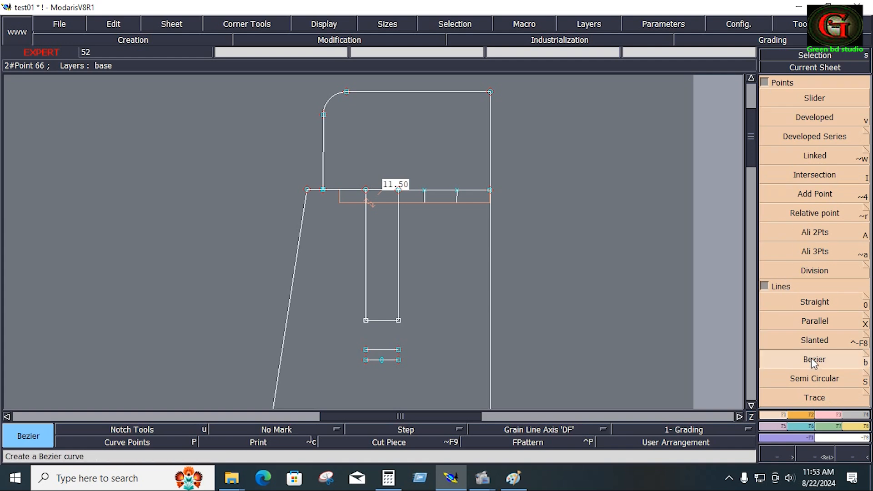
{"action": "left_click", "coordinate": [366, 350]}
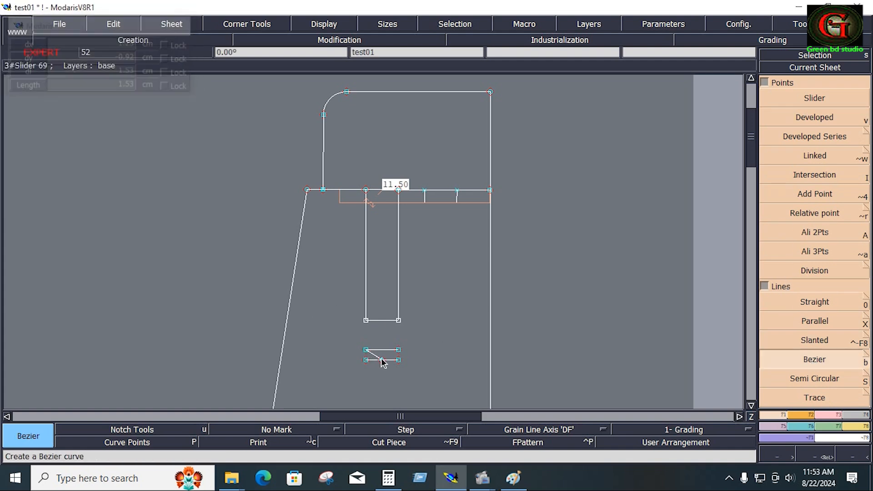
{"action": "left_click", "coordinate": [382, 360]}
{"action": "key", "text": "Return"}
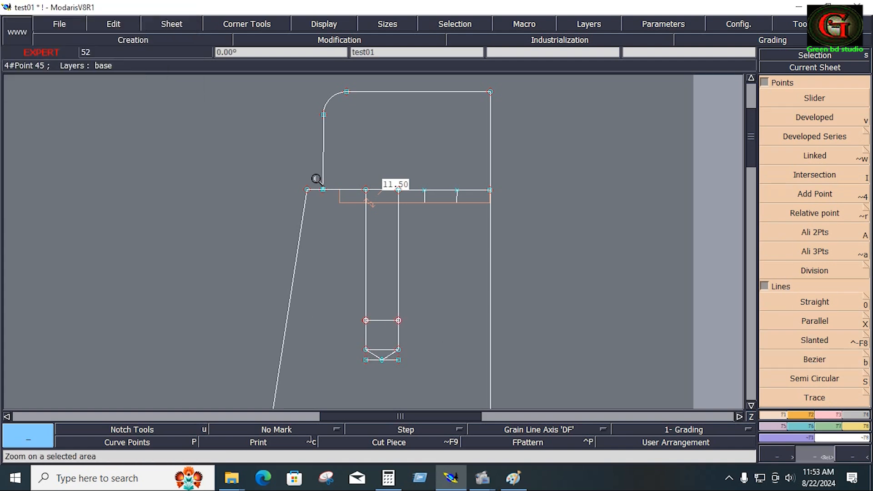
- Delete the two horizontal construction lines at the placket's pointed end
{"action": "left_click_drag", "start_coordinate": [315, 178], "coordinate": [423, 397]}
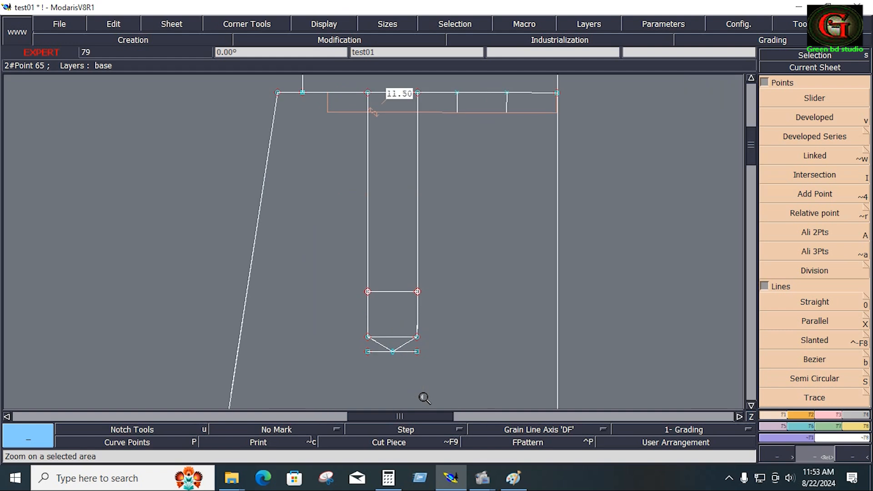
{"action": "key", "text": "Delete"}
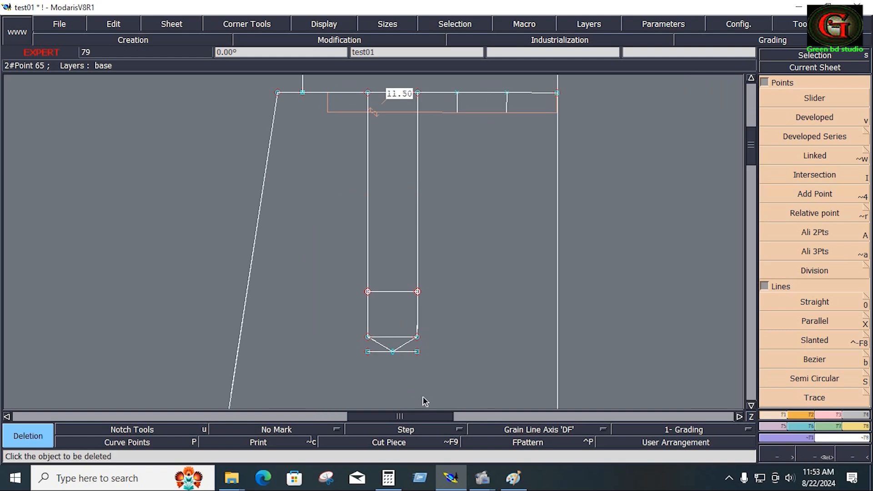
{"action": "left_click", "coordinate": [404, 356]}
{"action": "key", "text": "shift+a"}
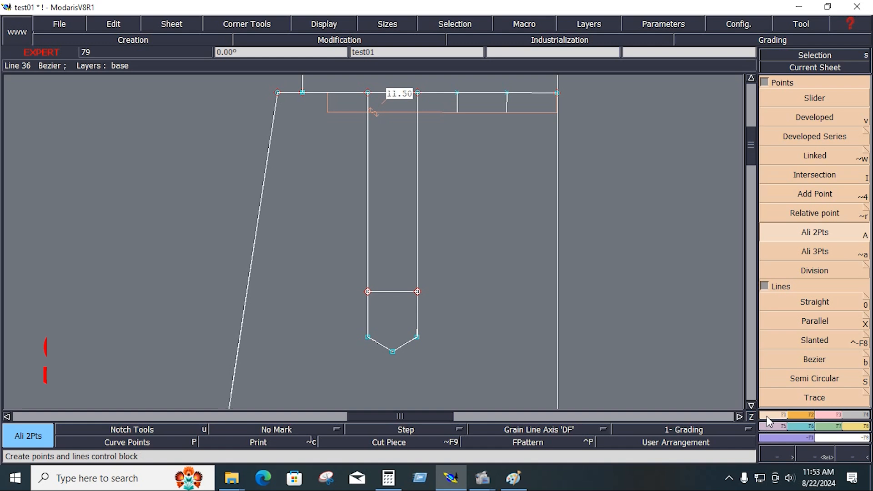
- Try a parallel line 0.5 cm from the placket's short crossline on the cuff side, and undo it
{"action": "left_click", "coordinate": [805, 325]}
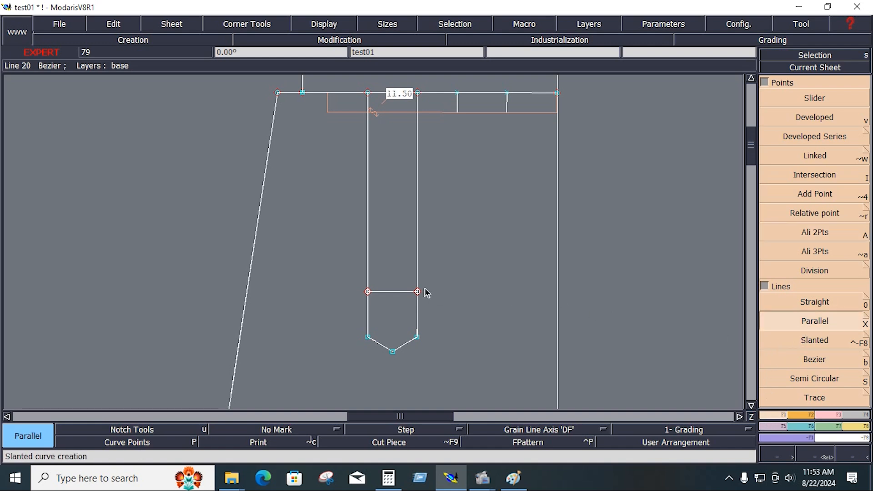
{"action": "left_click", "coordinate": [399, 293]}
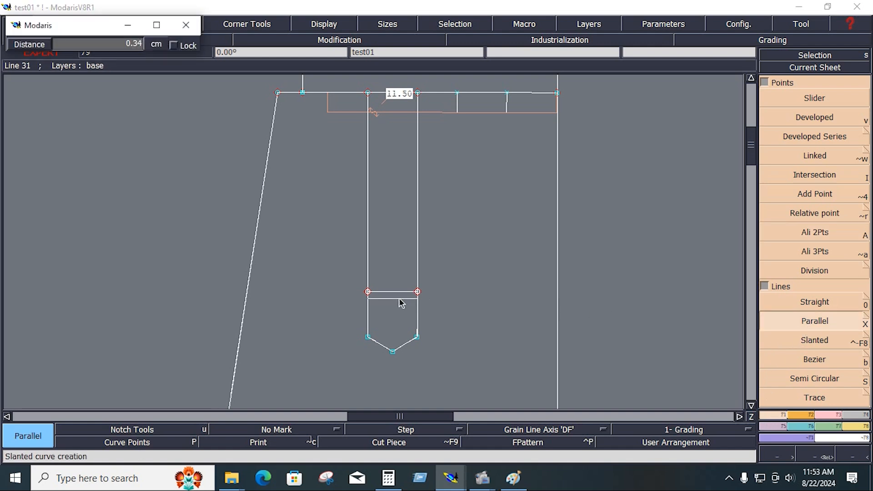
{"action": "type", "text": "-0.75"}
{"action": "type", "text": "-"}
{"action": "type", "text": ".5"}
{"action": "key", "text": "Return"}
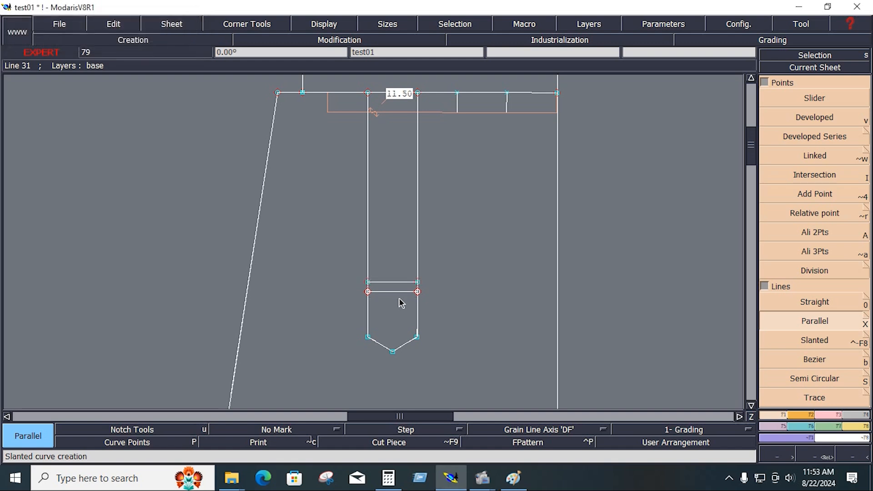
{"action": "key", "text": "ctrl+z"}
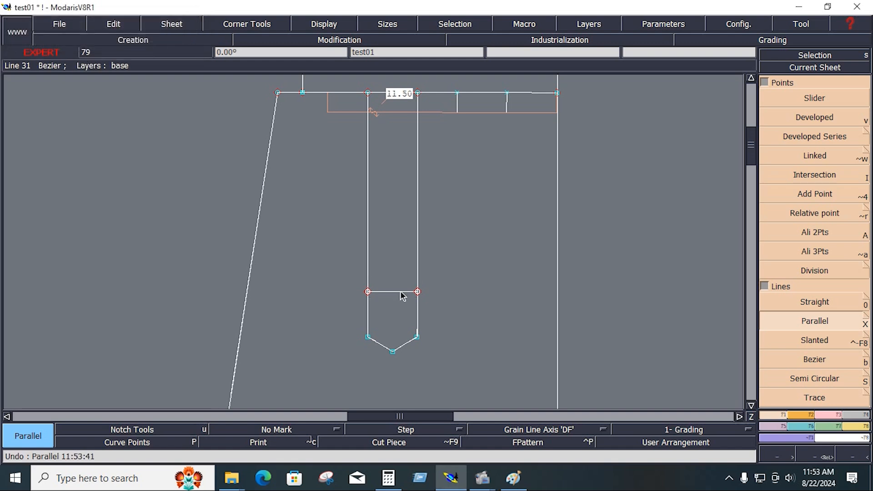
- Create a parallel line 0.5 cm from the placket's short crossline, on the side of the pointed end
{"action": "left_click", "coordinate": [402, 292]}
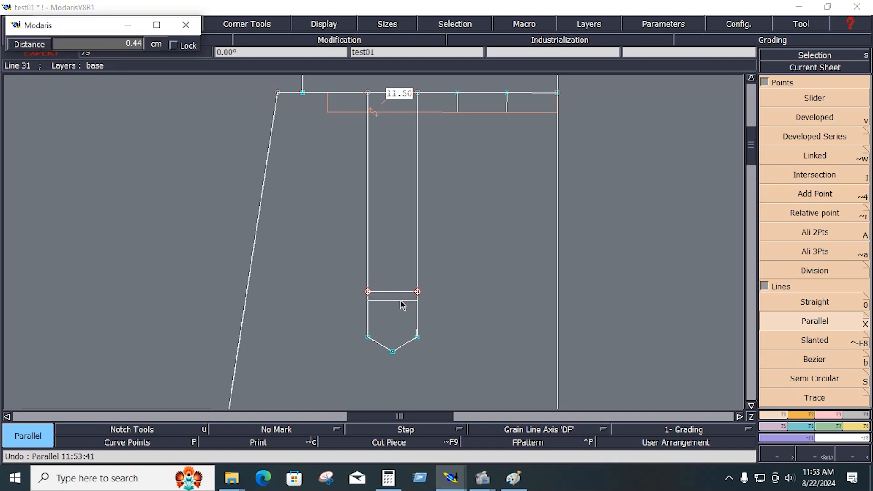
{"action": "type", "text": "-"}
{"action": "type", "text": ".5"}
{"action": "key", "text": "Return"}
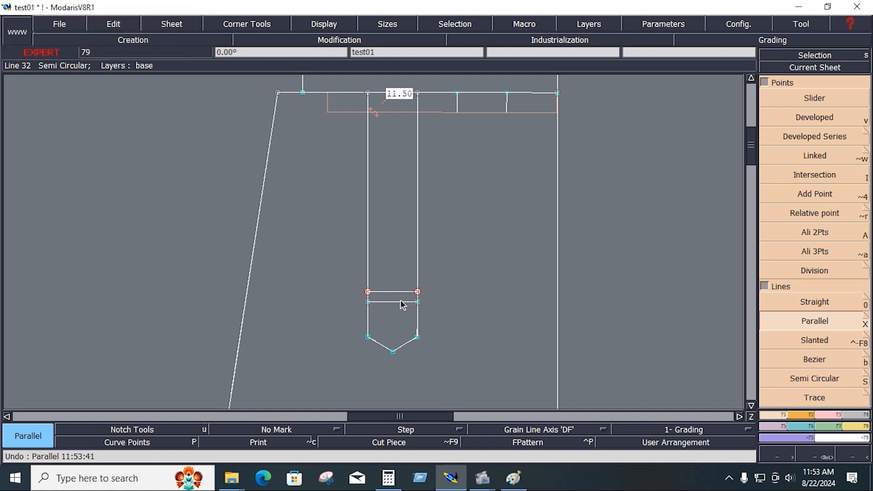
- Select the placket's pointed end and move it straight down to match the 0.5 cm crossline offset, with zero horizontal shift
{"action": "left_click", "coordinate": [412, 347]}
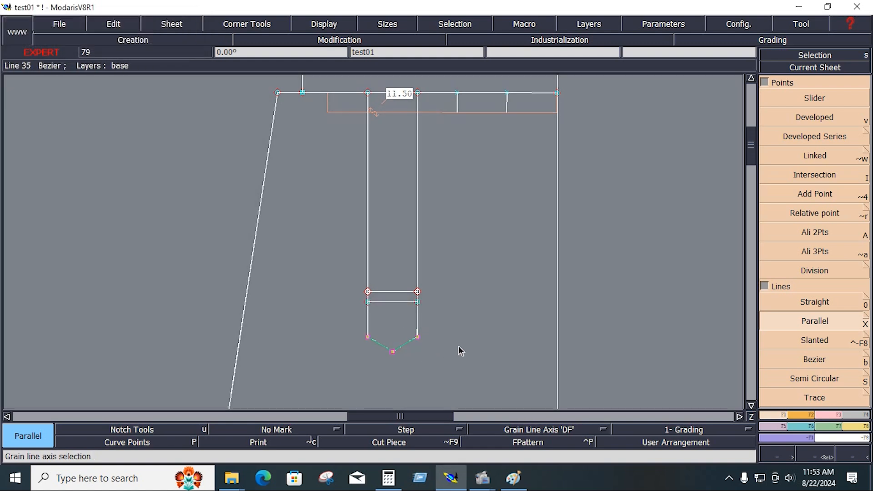
{"action": "key", "text": "s"}
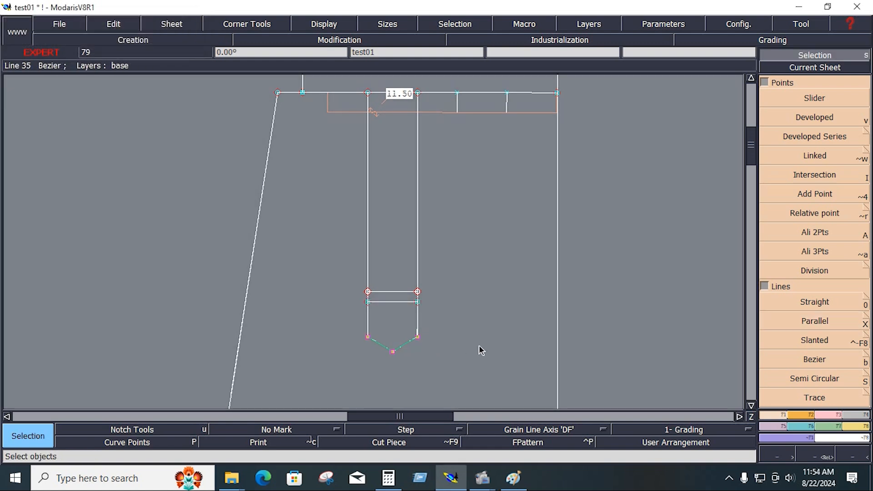
{"action": "left_click", "coordinate": [828, 414]}
{"action": "left_click", "coordinate": [814, 117]}
{"action": "left_click", "coordinate": [398, 348]}
{"action": "type", "text": "0"}
{"action": "key", "text": "Tab"}
{"action": "type", "text": "-"}
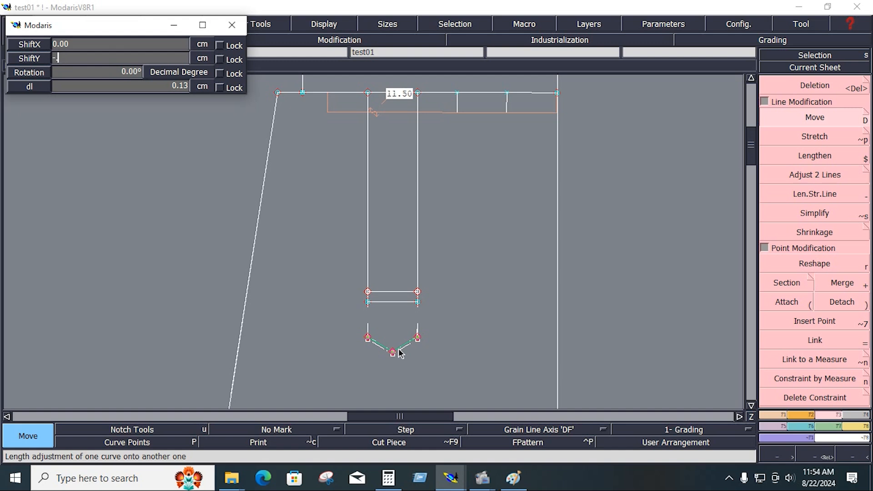
{"action": "type", "text": "2"}
{"action": "key", "text": "Return"}
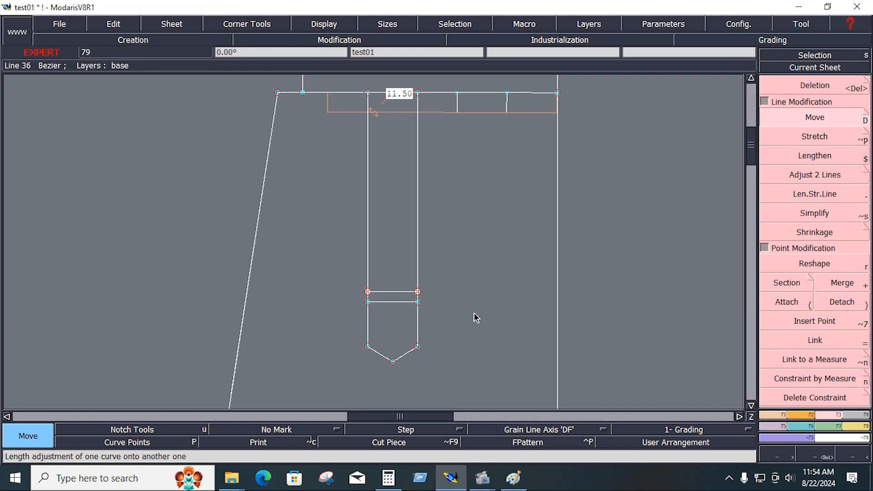
{"action": "key", "text": "Home"}
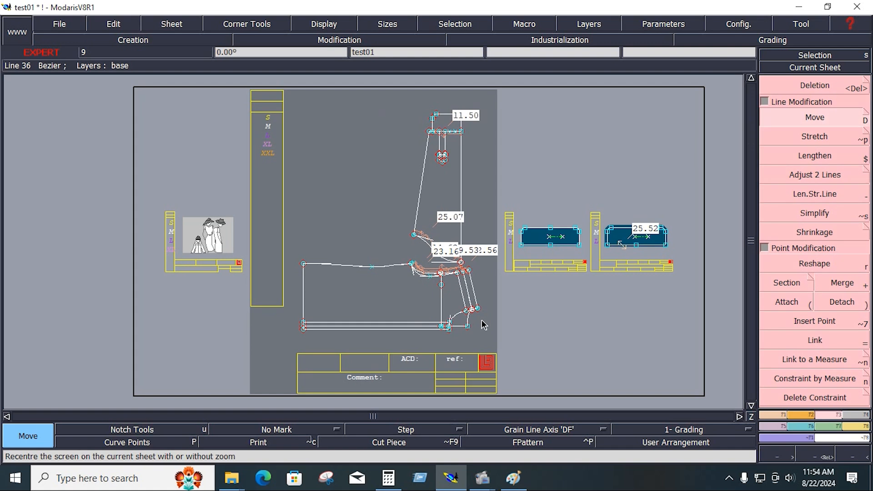